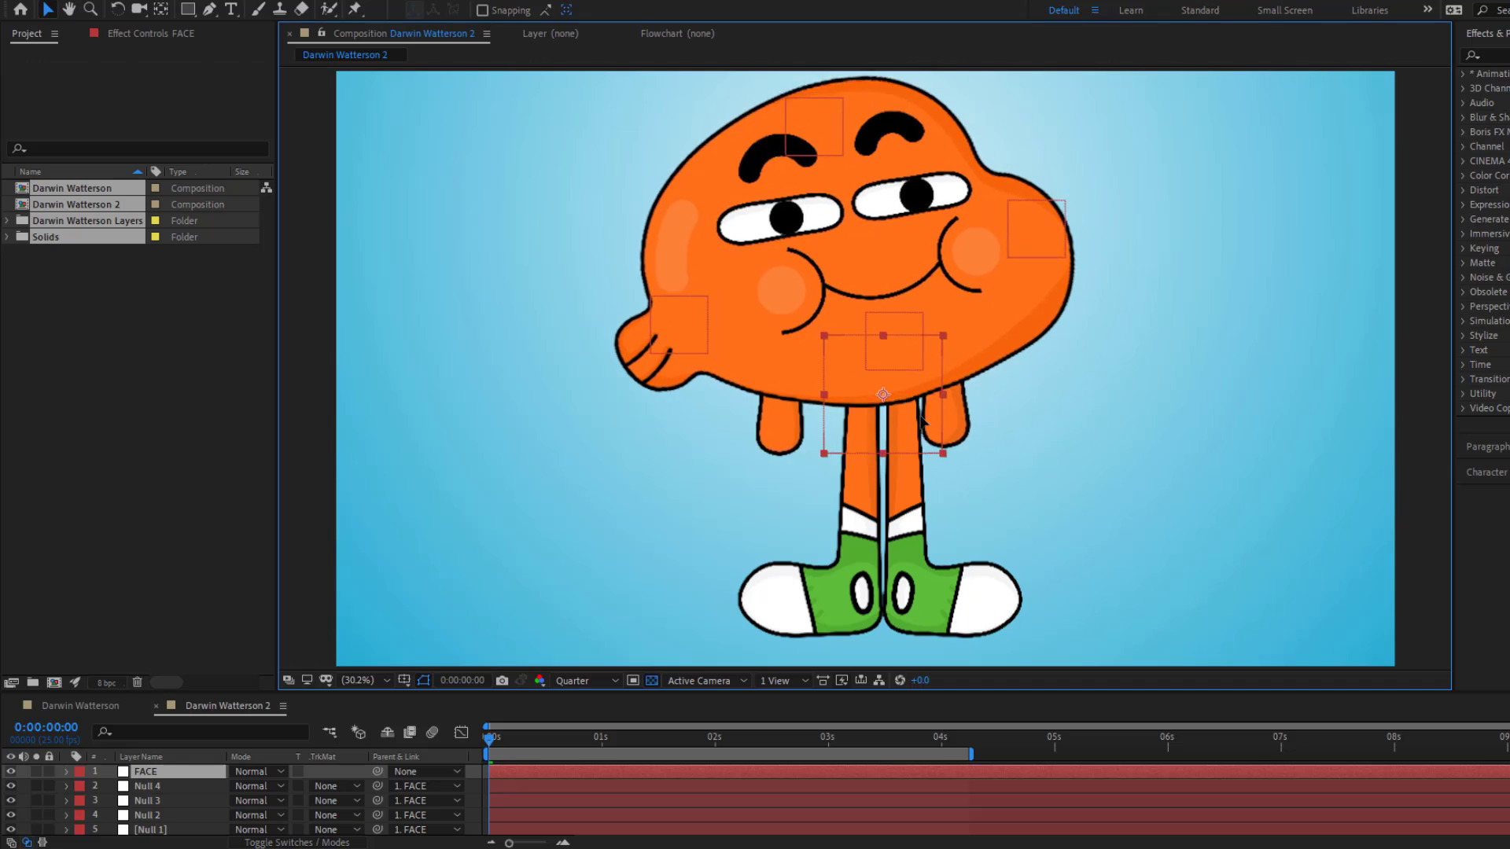
- Reposition the forehead, tail, cheek and chin null controls to test how they deform the finished head rig
{"action": "left_click", "coordinate": [802, 140]}
{"action": "left_click_drag", "start_coordinate": [838, 163], "coordinate": [851, 149]}
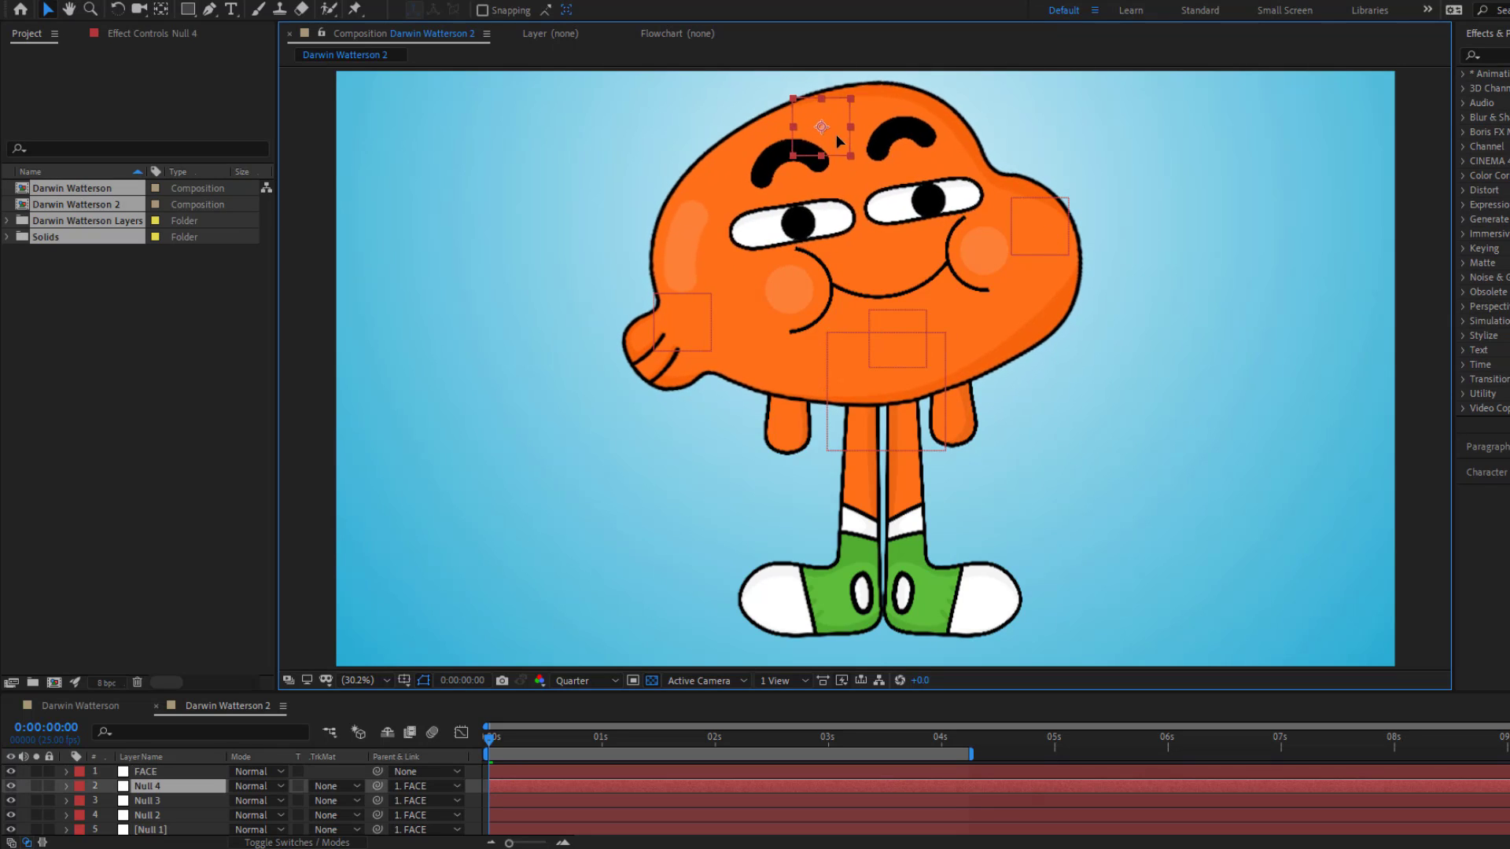
{"action": "mouse_move", "coordinate": [671, 319]}
{"action": "left_mouse_down"}
{"action": "mouse_move", "coordinate": [700, 302]}
{"action": "mouse_move", "coordinate": [682, 322]}
{"action": "left_mouse_up"}
{"action": "mouse_move", "coordinate": [1039, 226]}
{"action": "left_mouse_down"}
{"action": "mouse_move", "coordinate": [1028, 243]}
{"action": "mouse_move", "coordinate": [1040, 227]}
{"action": "left_mouse_up"}
{"action": "left_click_drag", "start_coordinate": [897, 338], "coordinate": [889, 336]}
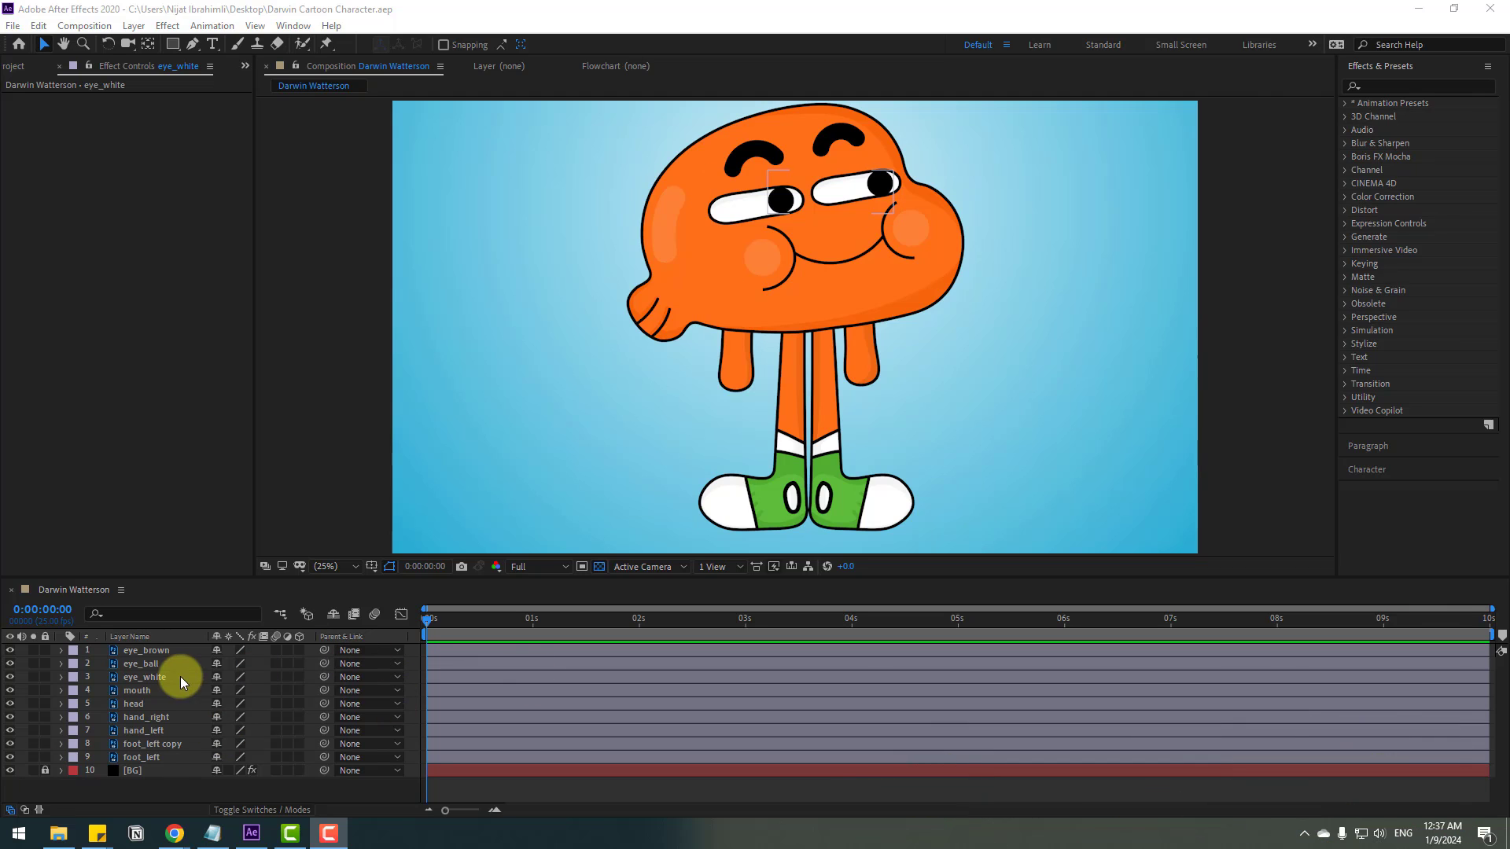
- Isolate the head layer, move its anchor point down to the base of the head, and show all layers again
{"action": "left_click", "coordinate": [159, 704]}
{"action": "left_click", "coordinate": [32, 704]}
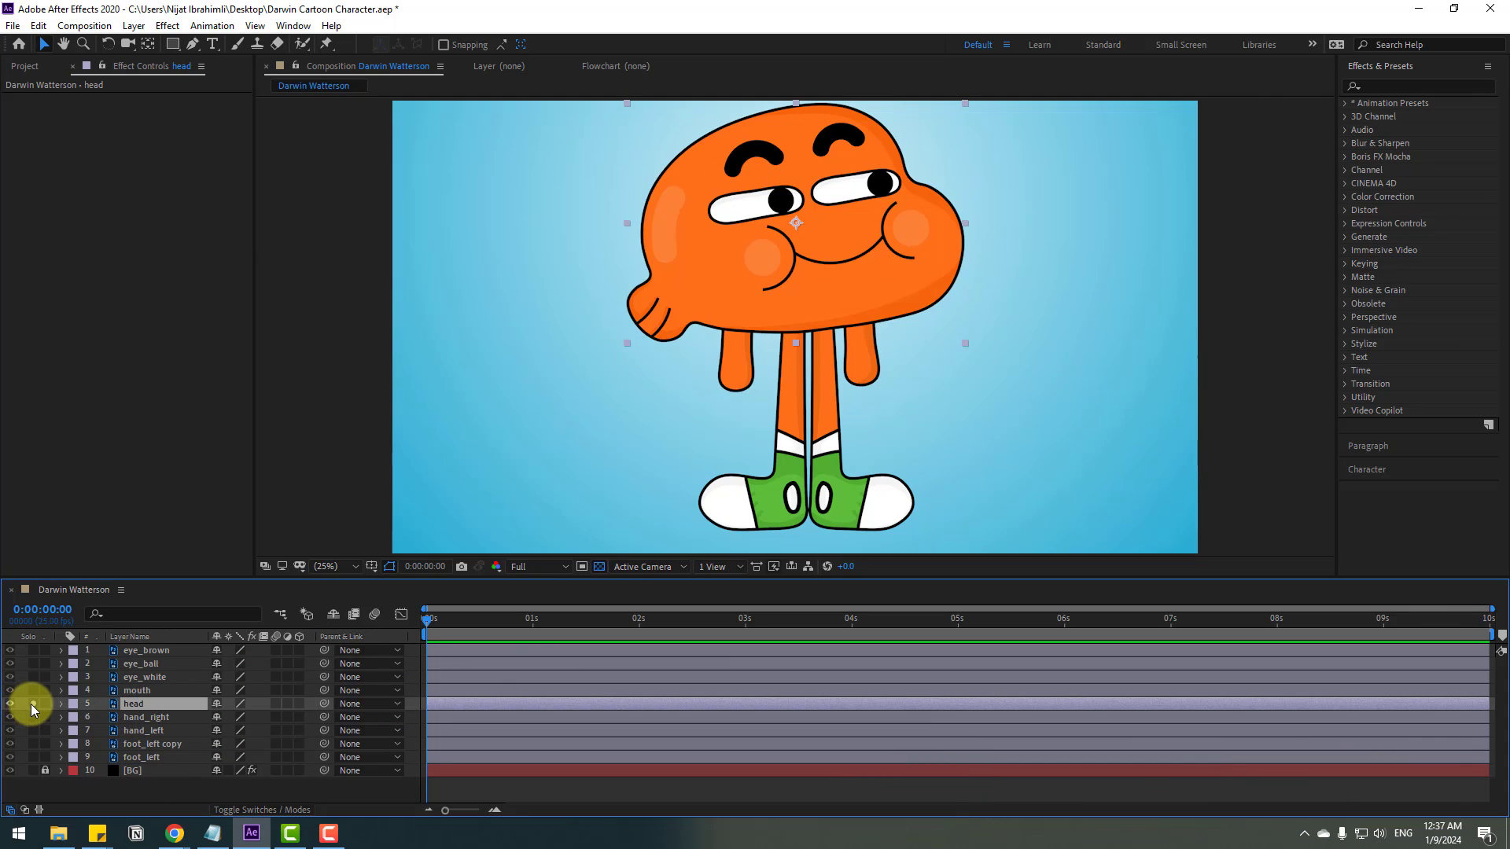
{"action": "left_click", "coordinate": [146, 47]}
{"action": "left_click_drag", "start_coordinate": [793, 227], "coordinate": [797, 315]}
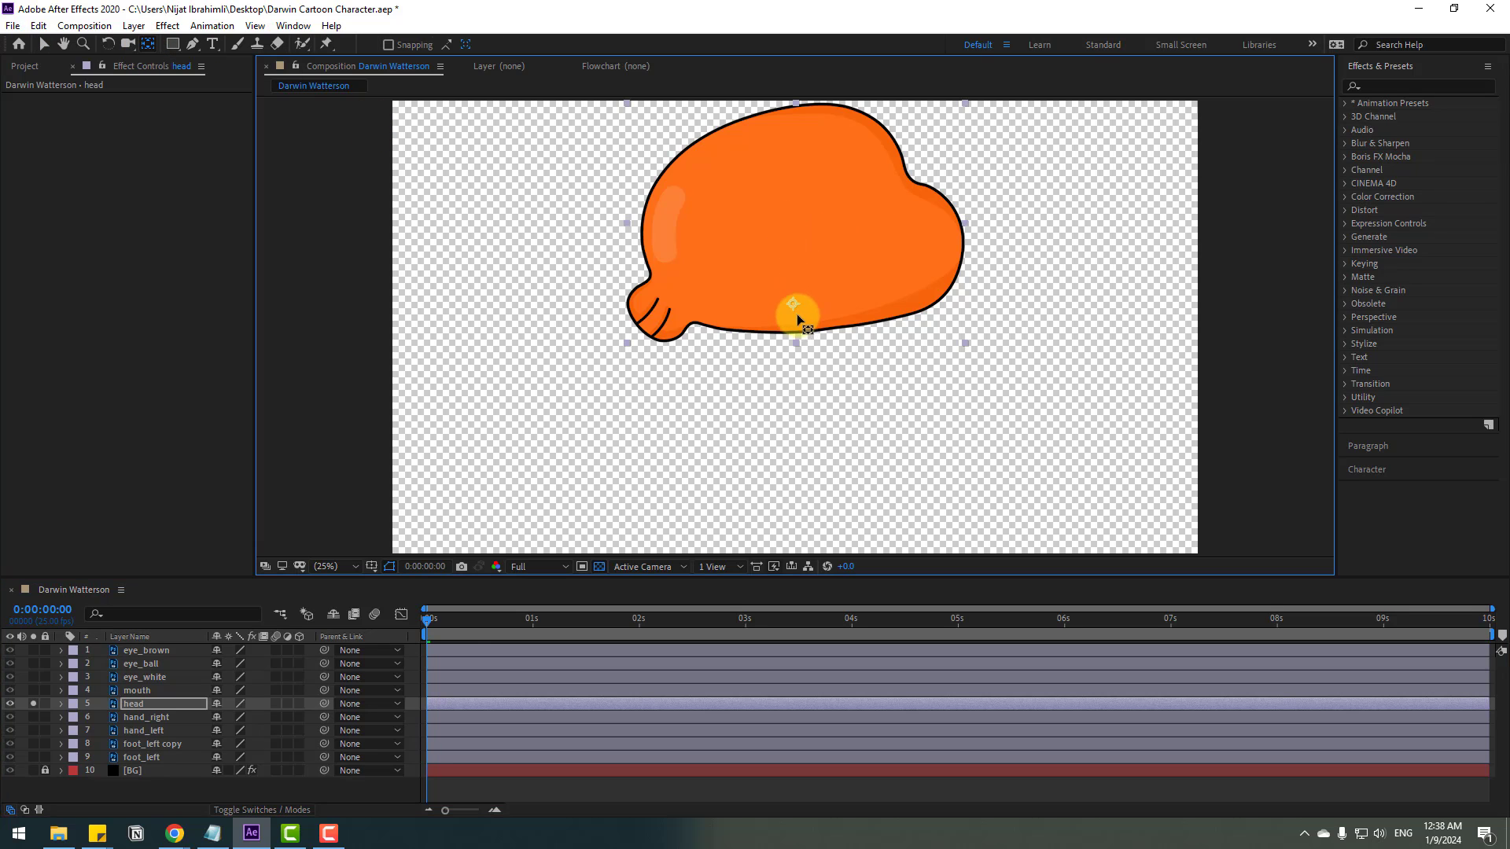
{"action": "left_click", "coordinate": [45, 46]}
{"action": "left_click", "coordinate": [33, 704]}
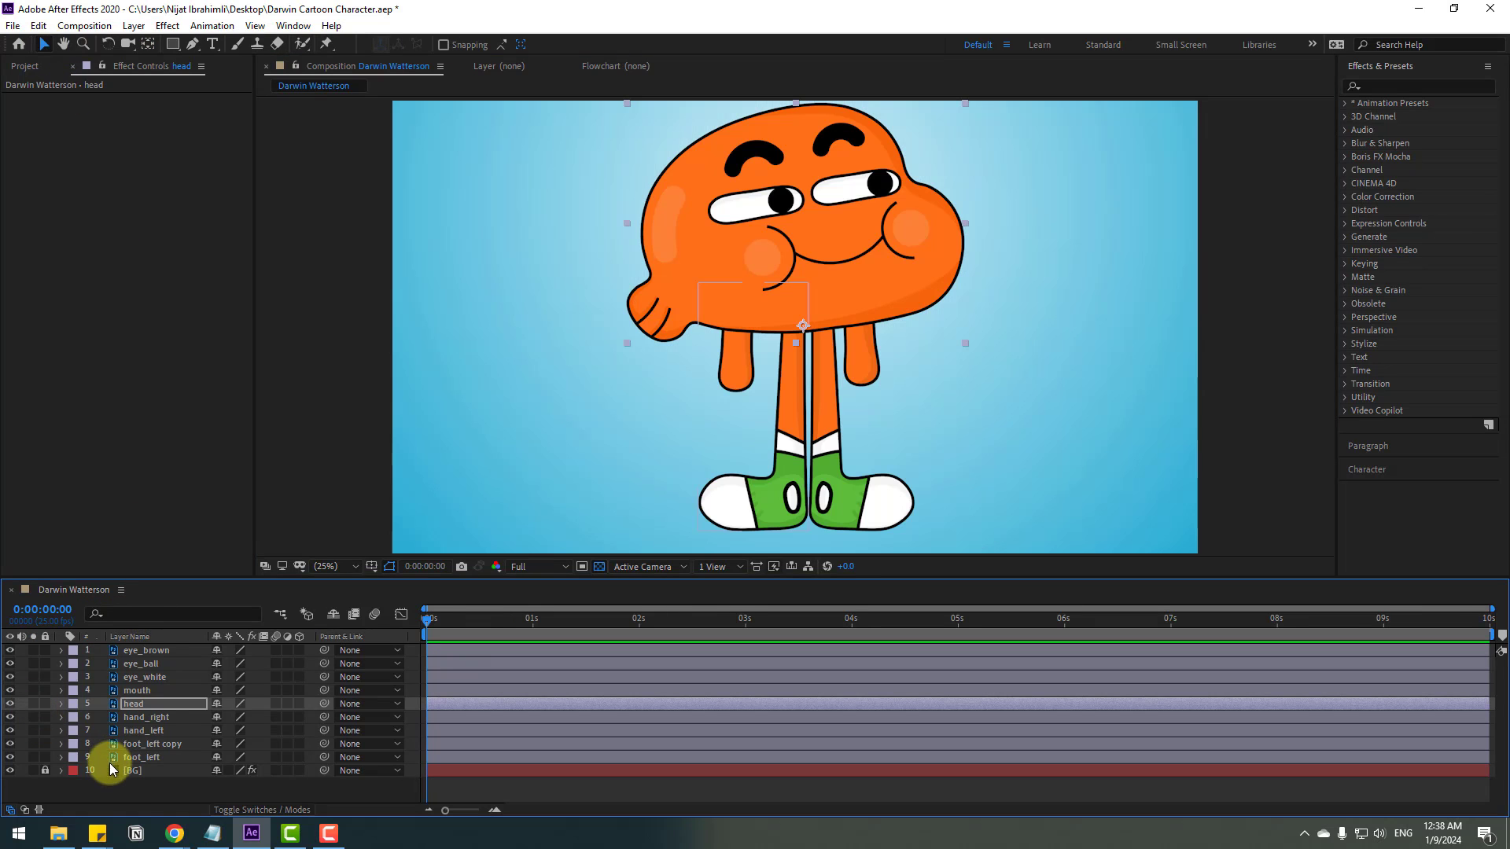
- Create a null object and move it onto the face, between the tail fin and the nearer cheek
{"action": "left_click", "coordinate": [134, 786]}
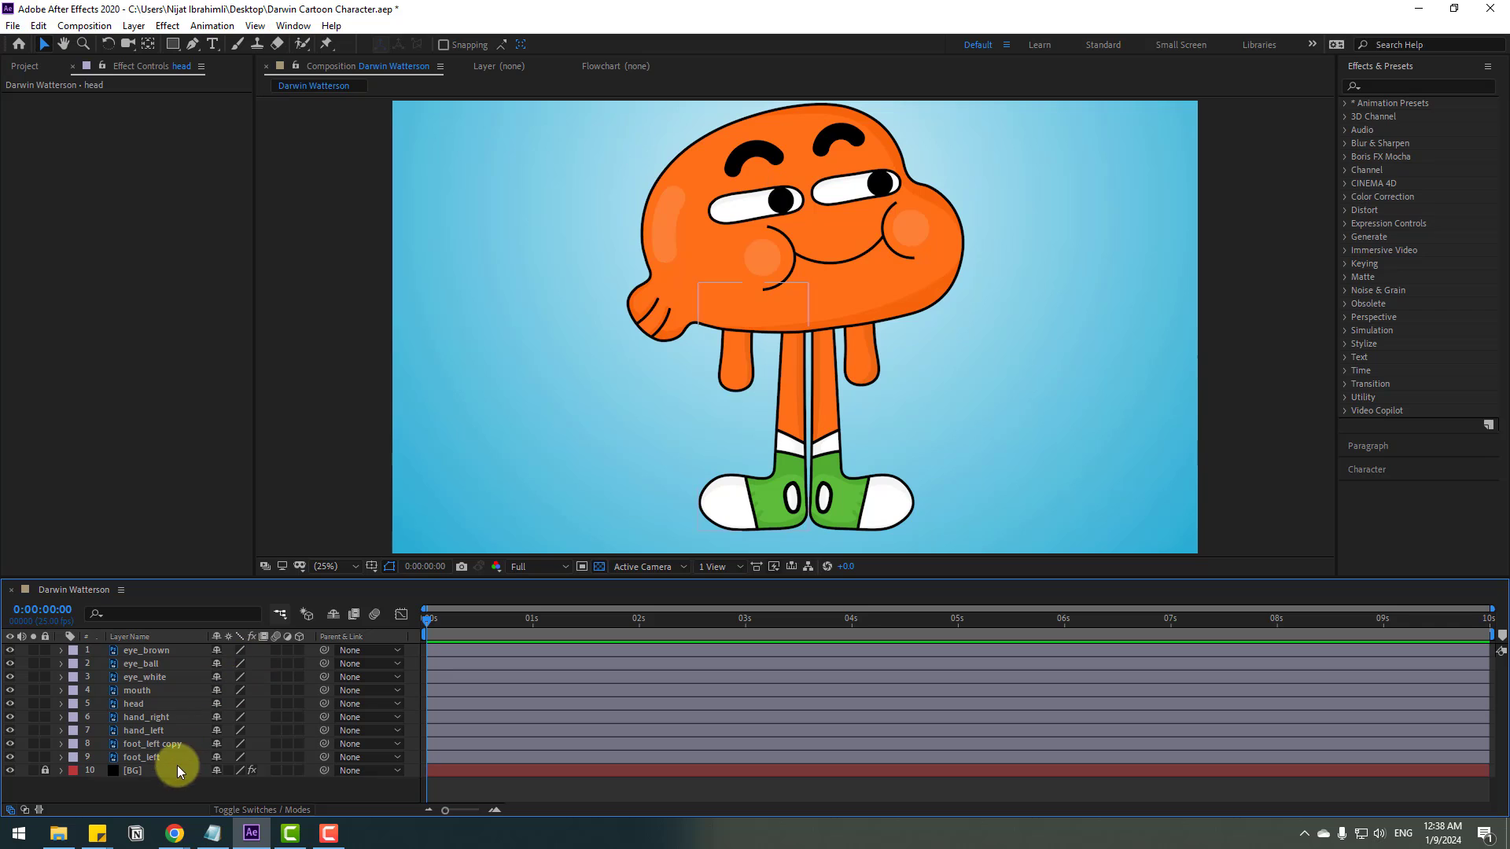
{"action": "right_click", "coordinate": [164, 786]}
{"action": "mouse_move", "coordinate": [294, 615]}
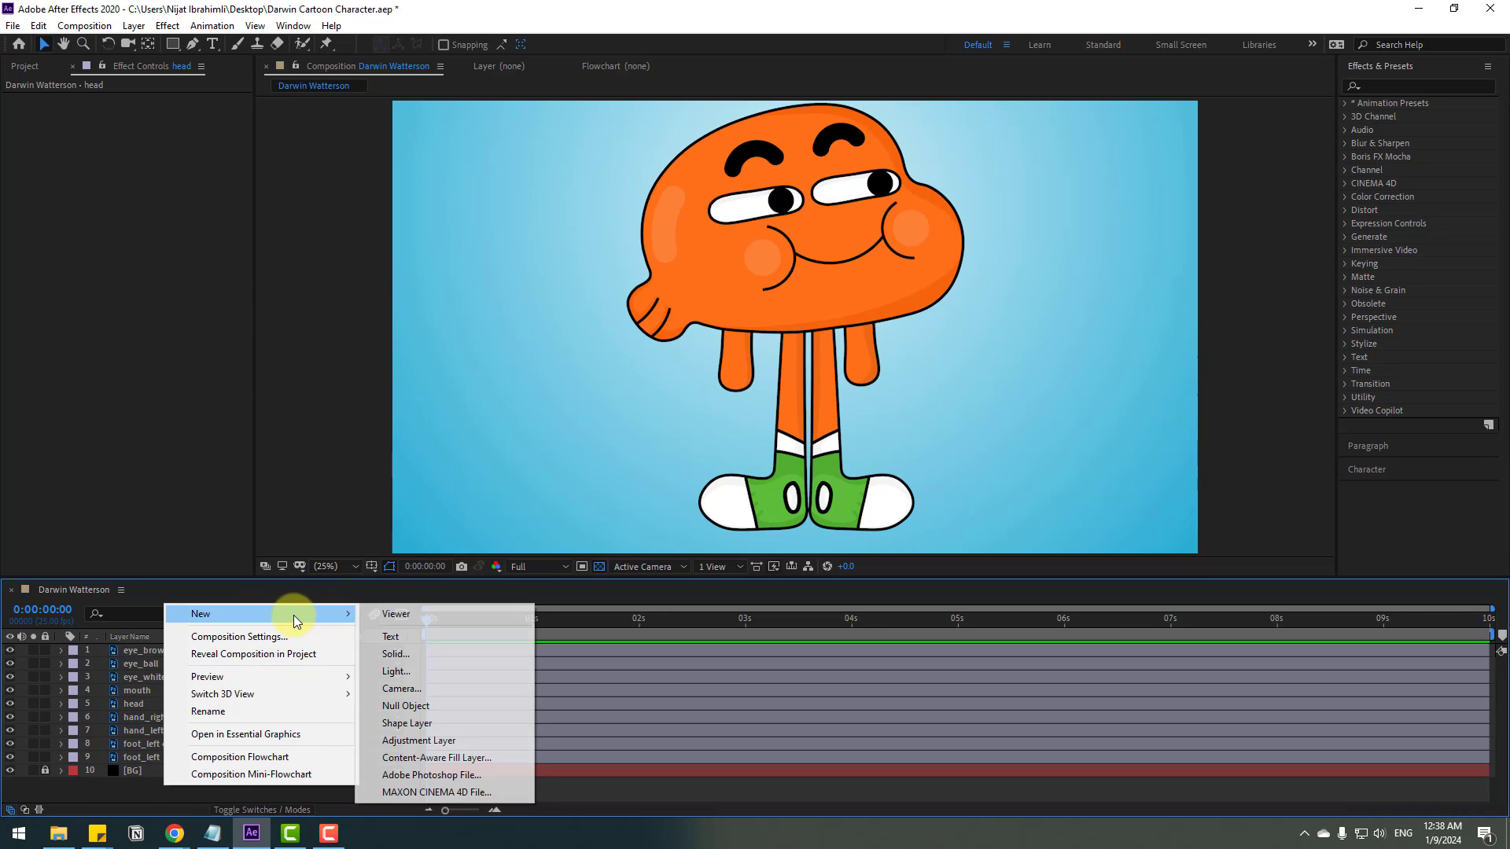
{"action": "left_click", "coordinate": [418, 705]}
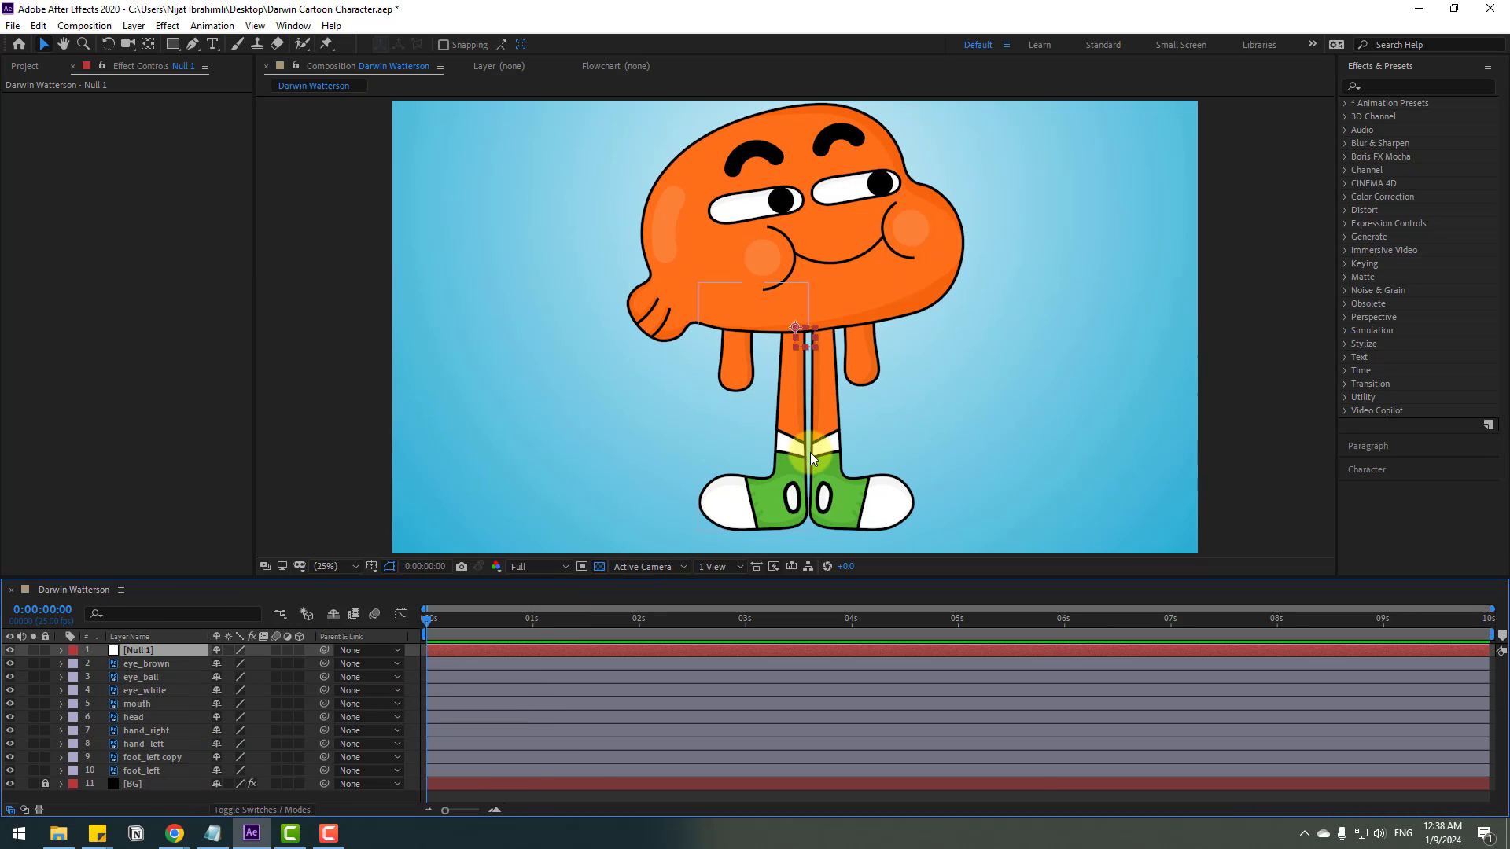
{"action": "left_click_drag", "start_coordinate": [809, 328], "coordinate": [698, 259]}
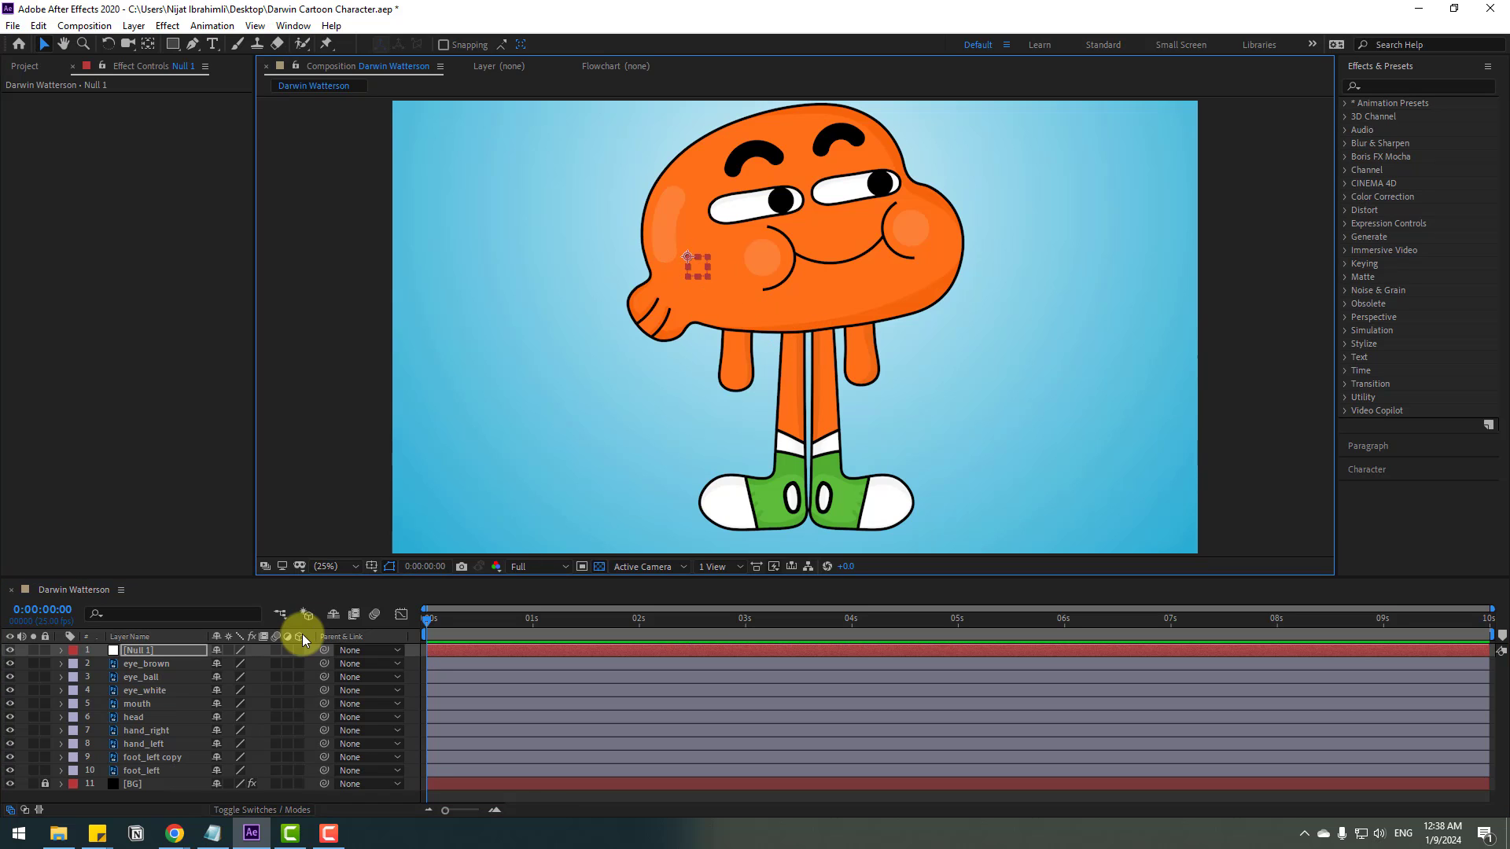
- Scale the null to 177% and center its anchor point within its box
{"action": "key", "text": "s"}
{"action": "left_click_drag", "start_coordinate": [243, 663], "coordinate": [301, 668]}
{"action": "left_click", "coordinate": [702, 291]}
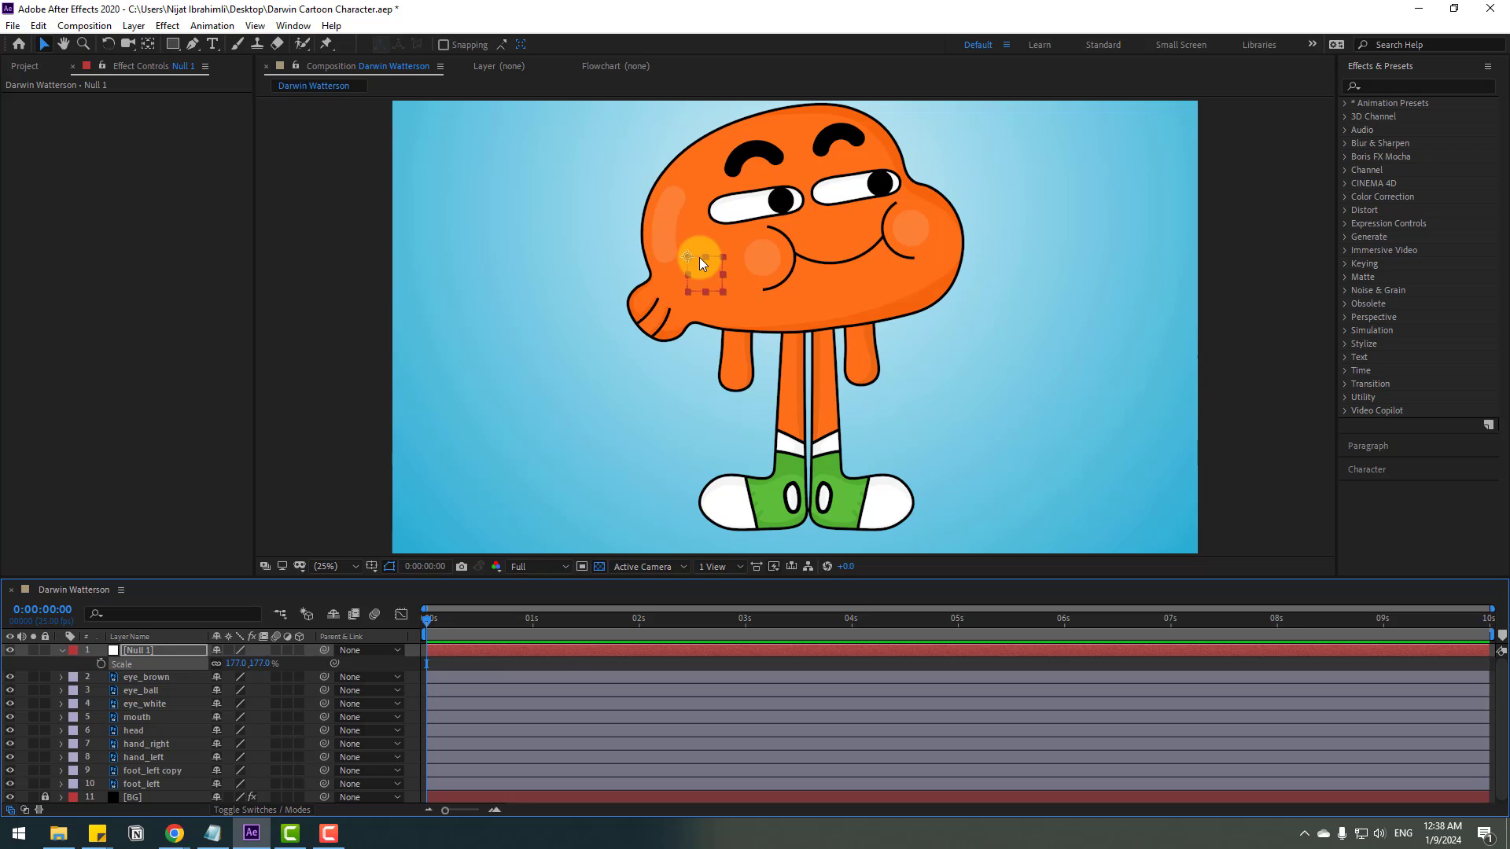
{"action": "double_click", "coordinate": [150, 46]}
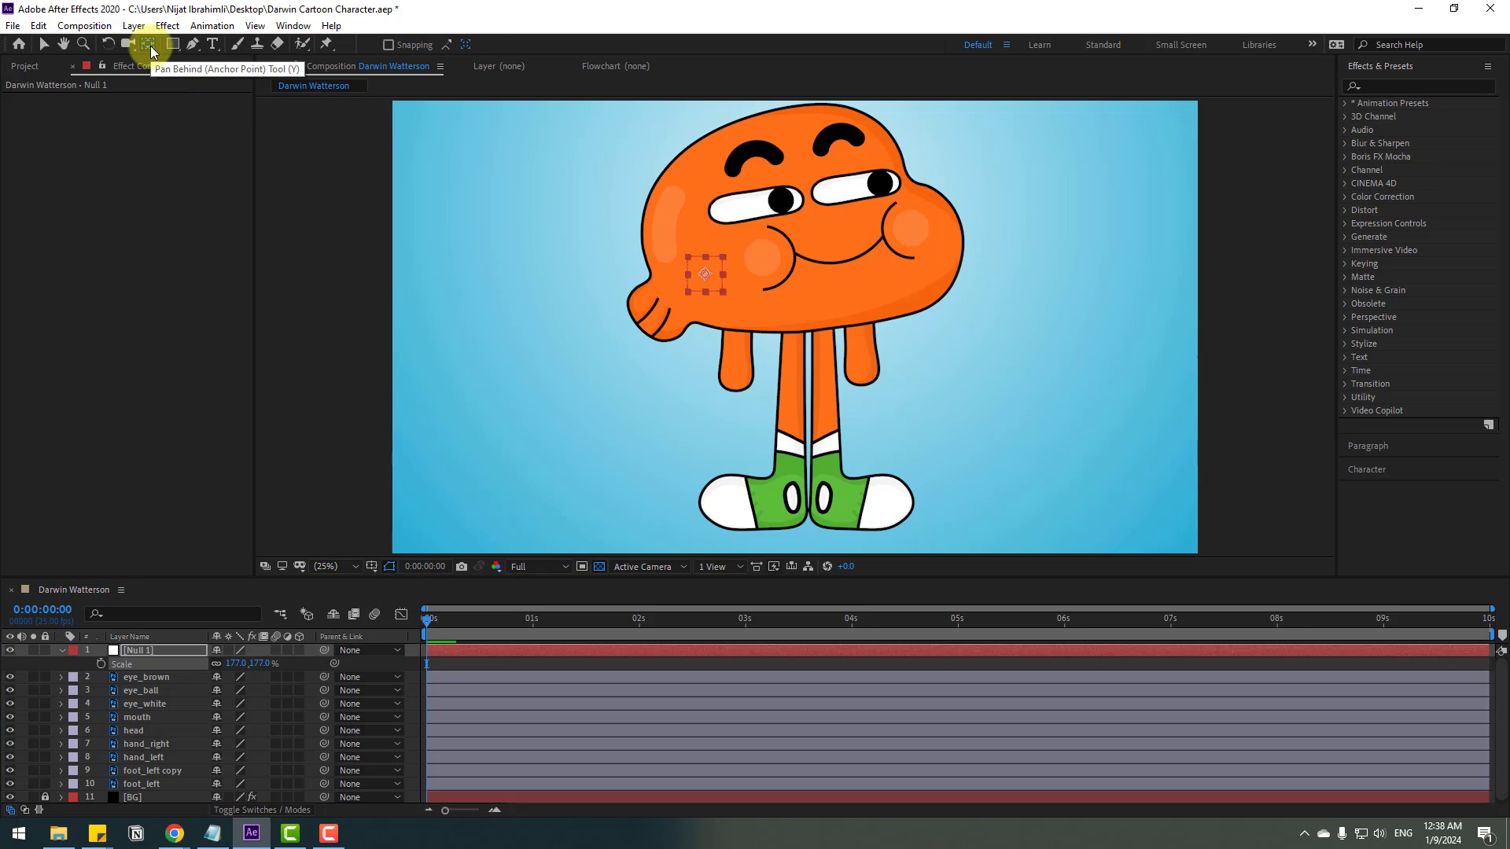
- Enlarge the null slightly more and place it where the tail fin joins the head
{"action": "left_click", "coordinate": [40, 47]}
{"action": "left_click_drag", "start_coordinate": [238, 673], "coordinate": [272, 664]}
{"action": "left_click", "coordinate": [61, 650]}
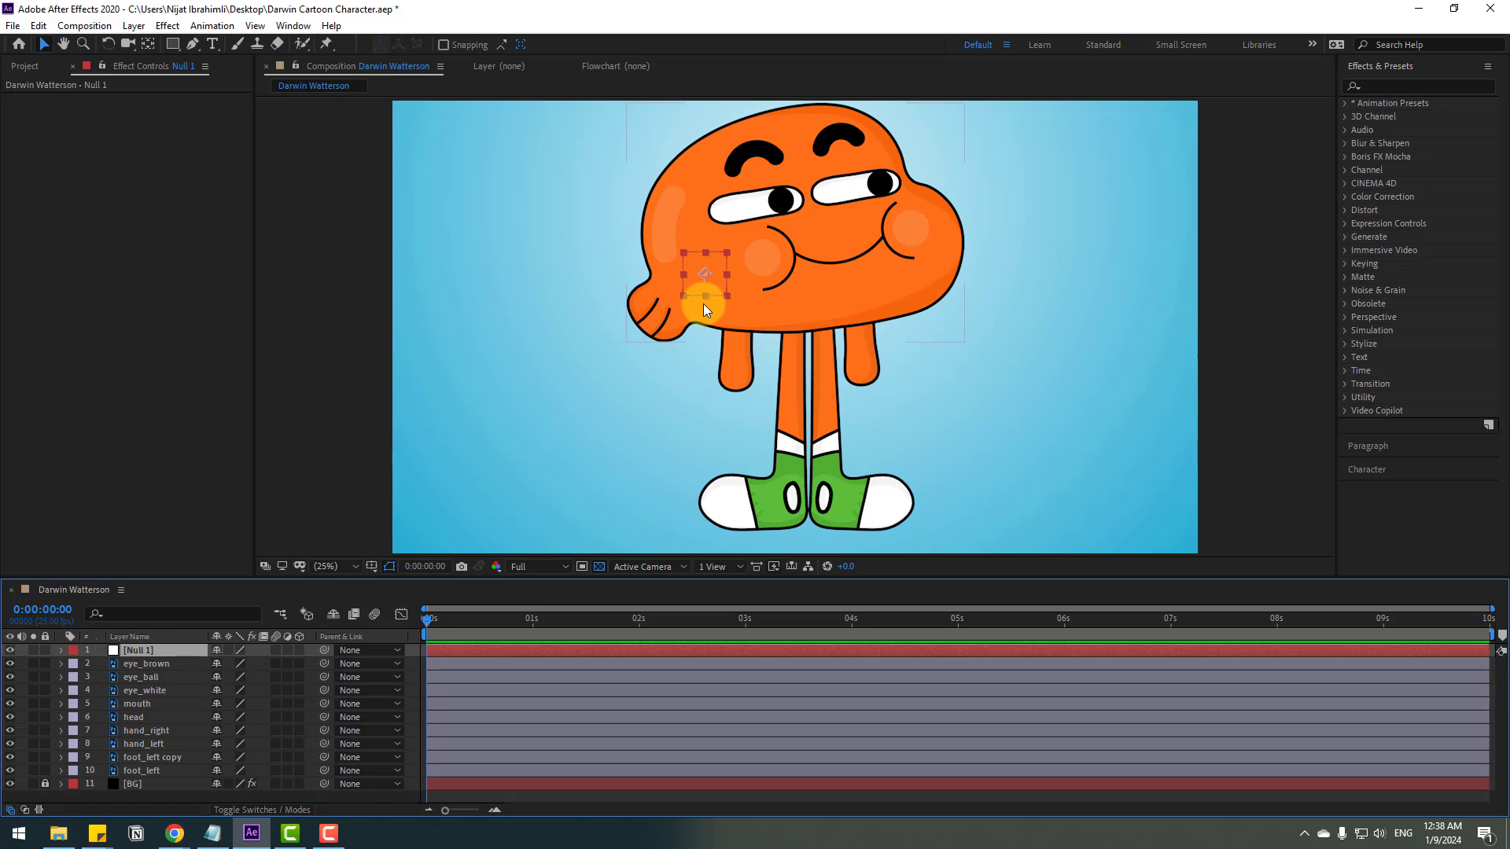
{"action": "left_click_drag", "start_coordinate": [704, 288], "coordinate": [676, 306]}
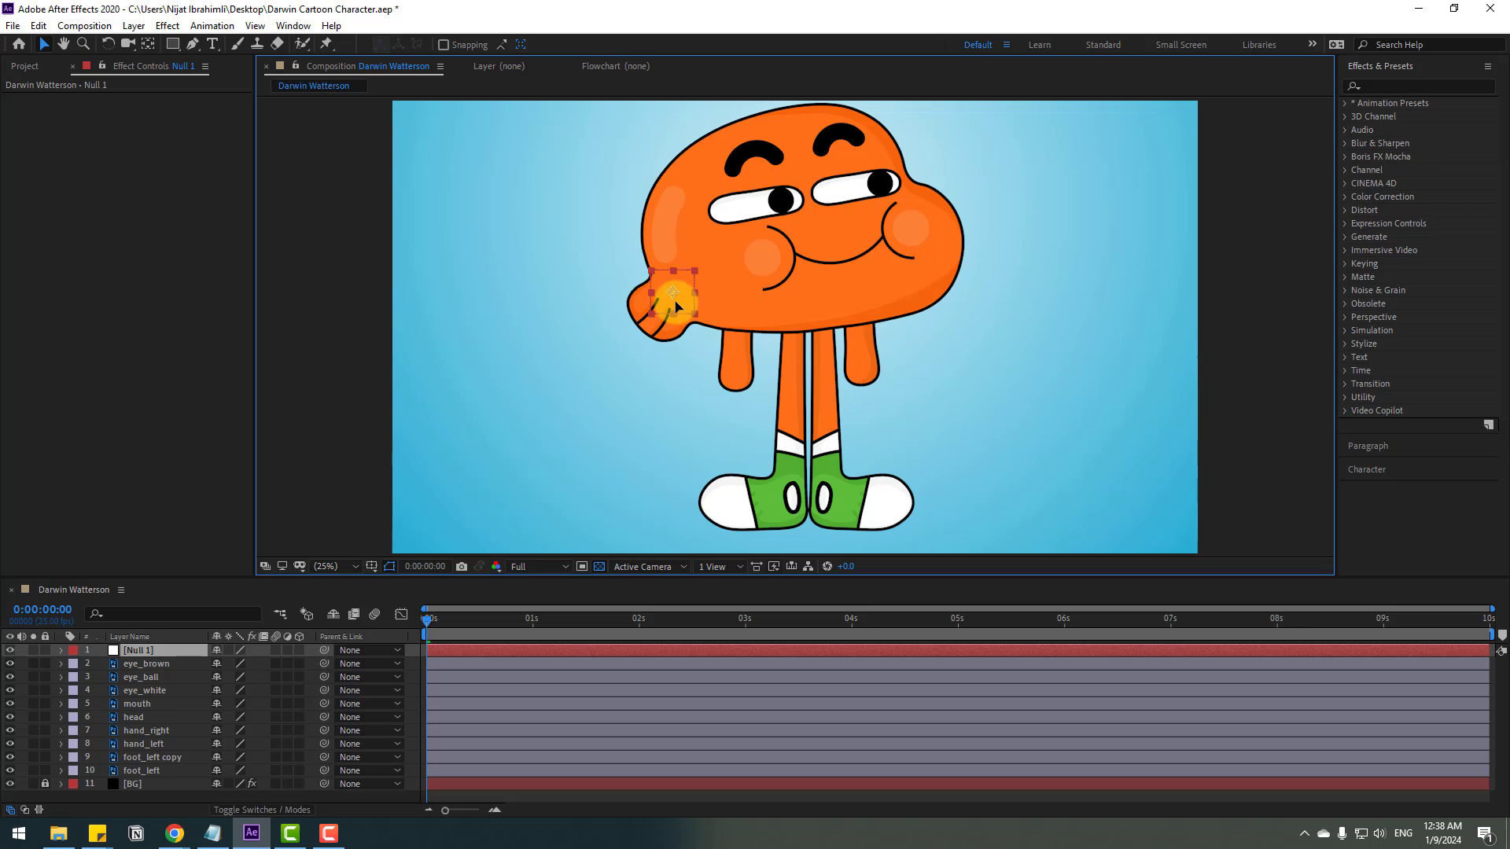
- Duplicate the null, rename the copy Null 2, and place it on the cheek opposite the tail fin
{"action": "left_click", "coordinate": [156, 649]}
{"action": "left_click", "coordinate": [140, 654]}
{"action": "key", "text": "ctrl+d"}
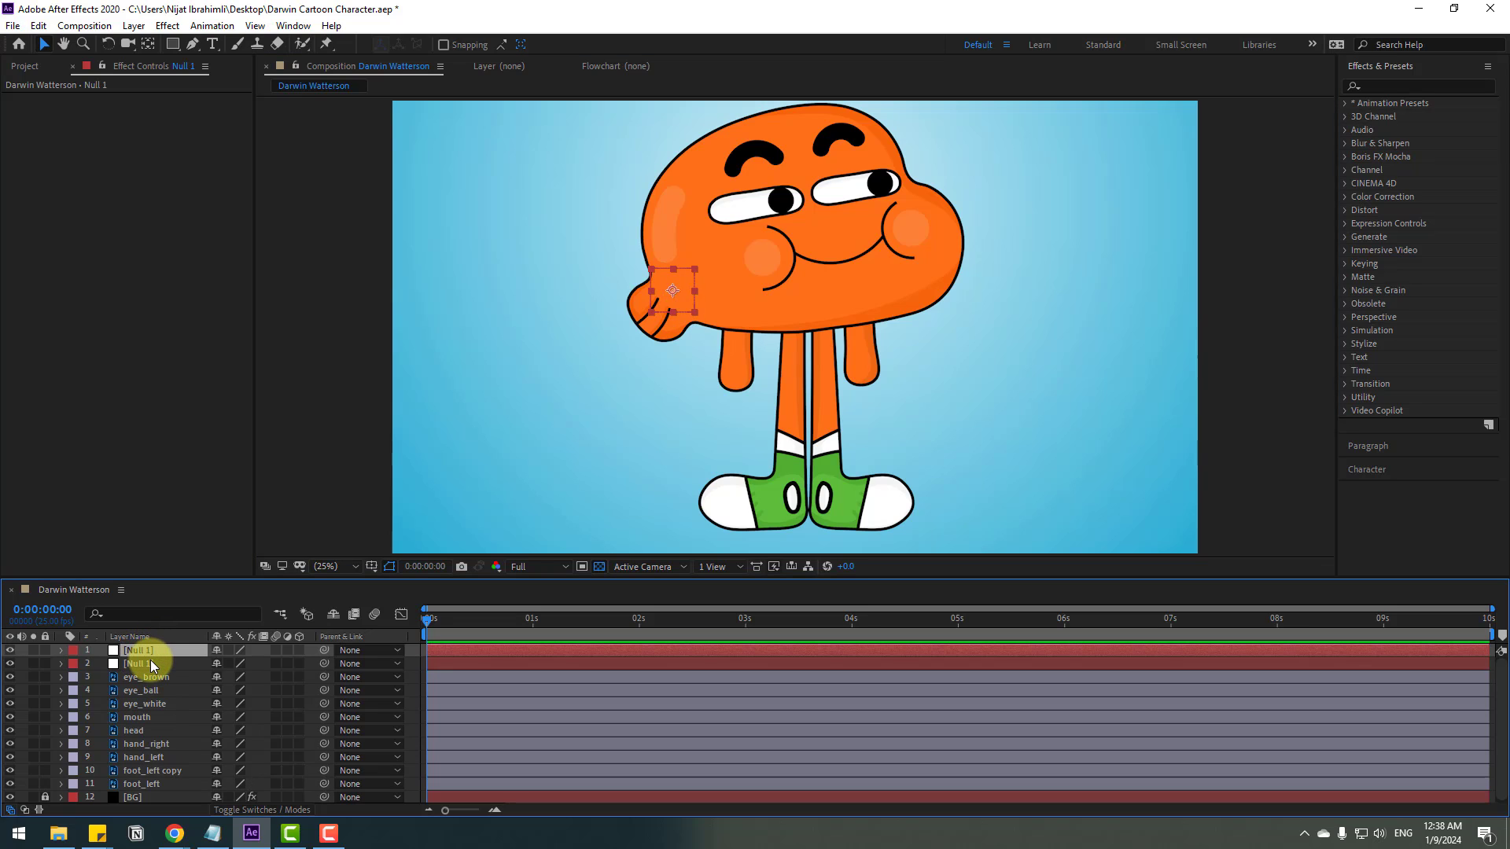
{"action": "key", "text": "Return"}
{"action": "type", "text": "Null"}
{"action": "left_click_drag", "start_coordinate": [684, 301], "coordinate": [943, 241]}
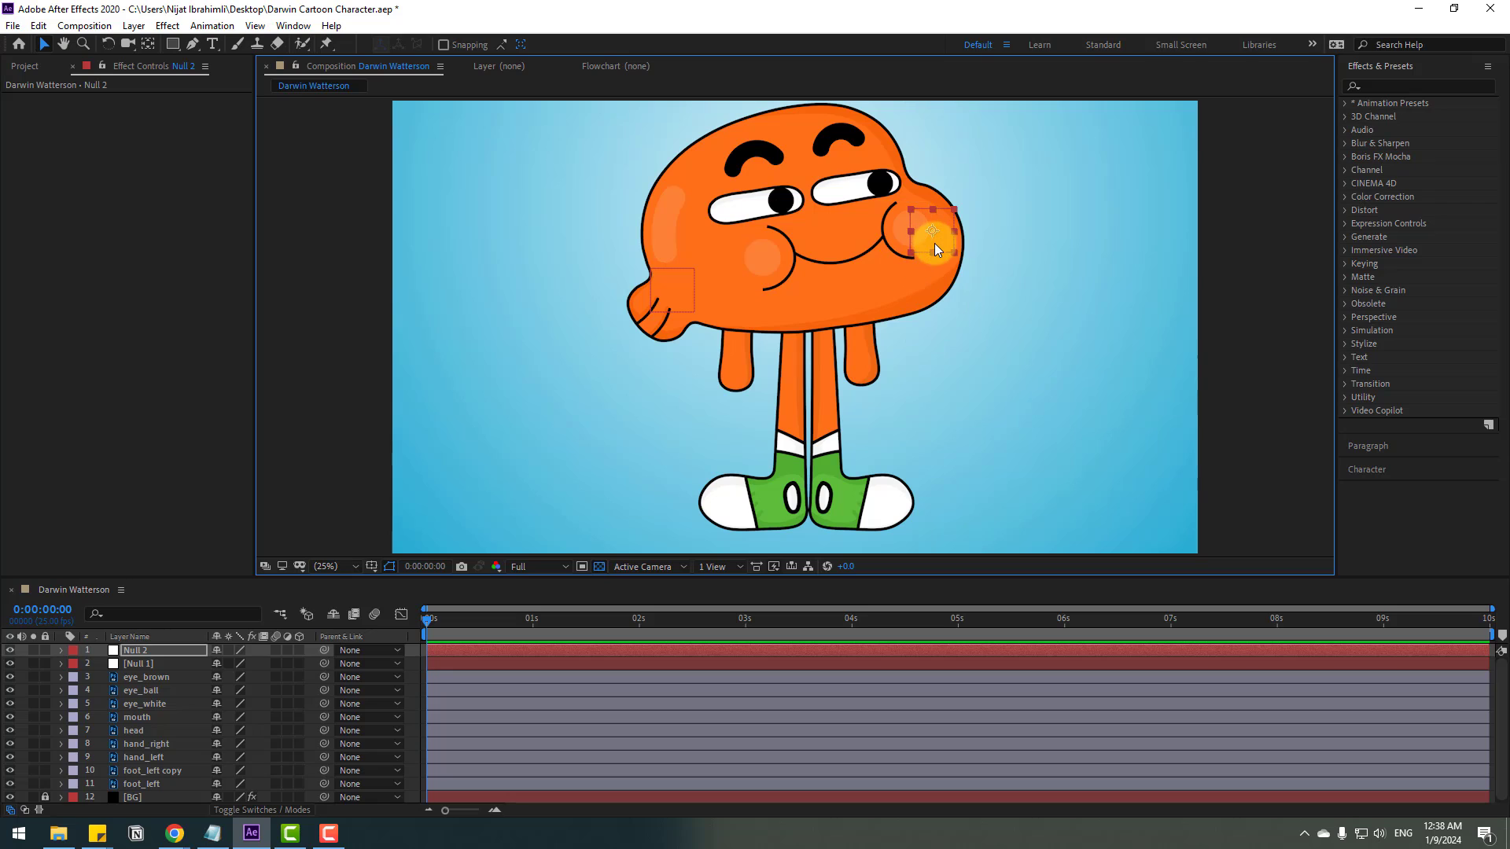
- Duplicate the null twice more, placing one copy below the mouth and the other on the forehead between the eyebrows
{"action": "key", "text": "ctrl+d"}
{"action": "left_click_drag", "start_coordinate": [947, 255], "coordinate": [818, 296]}
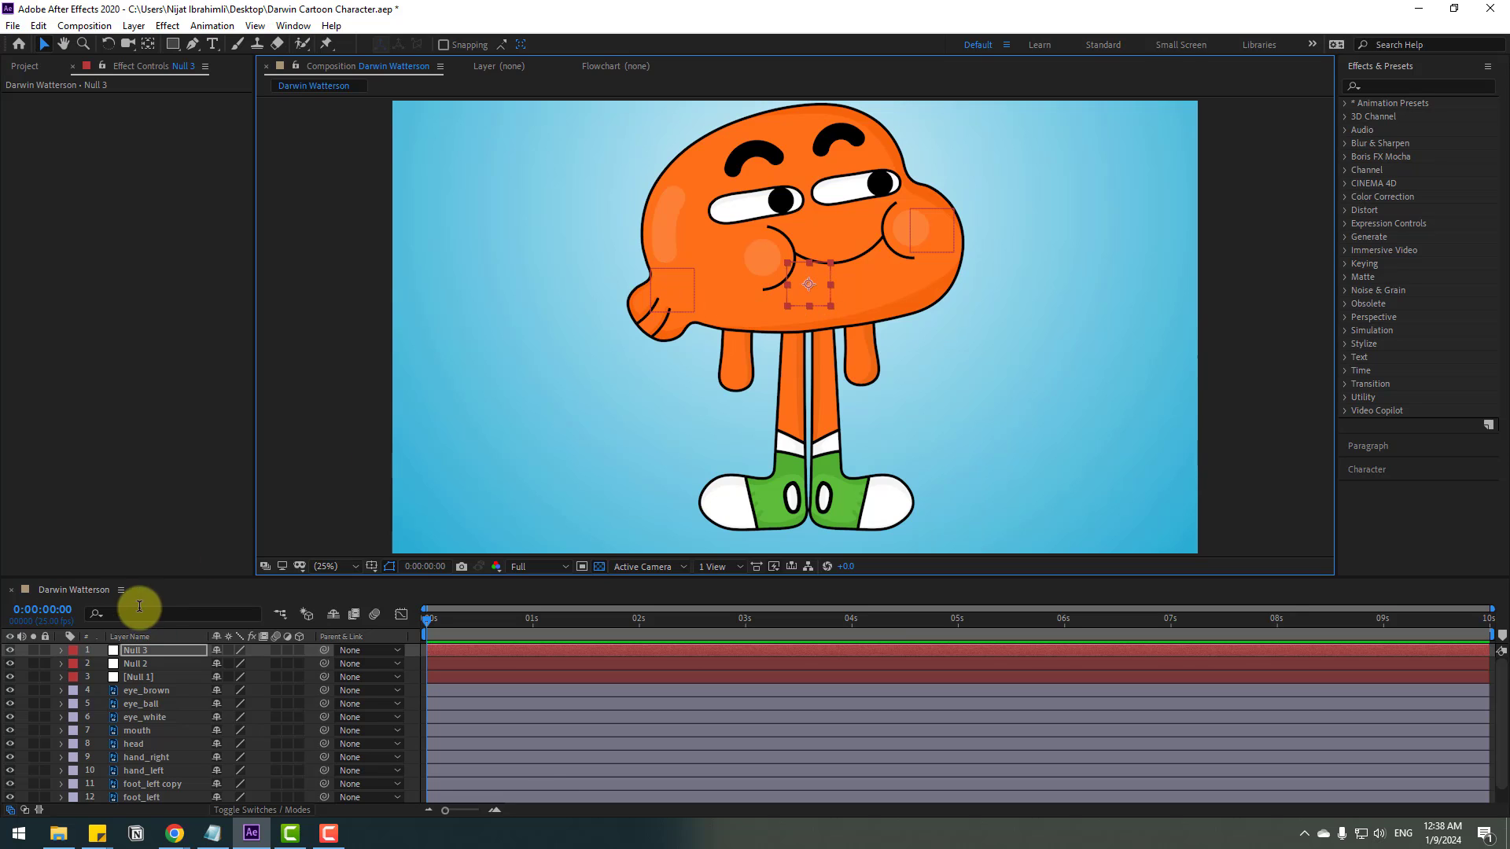
{"action": "left_click", "coordinate": [118, 648]}
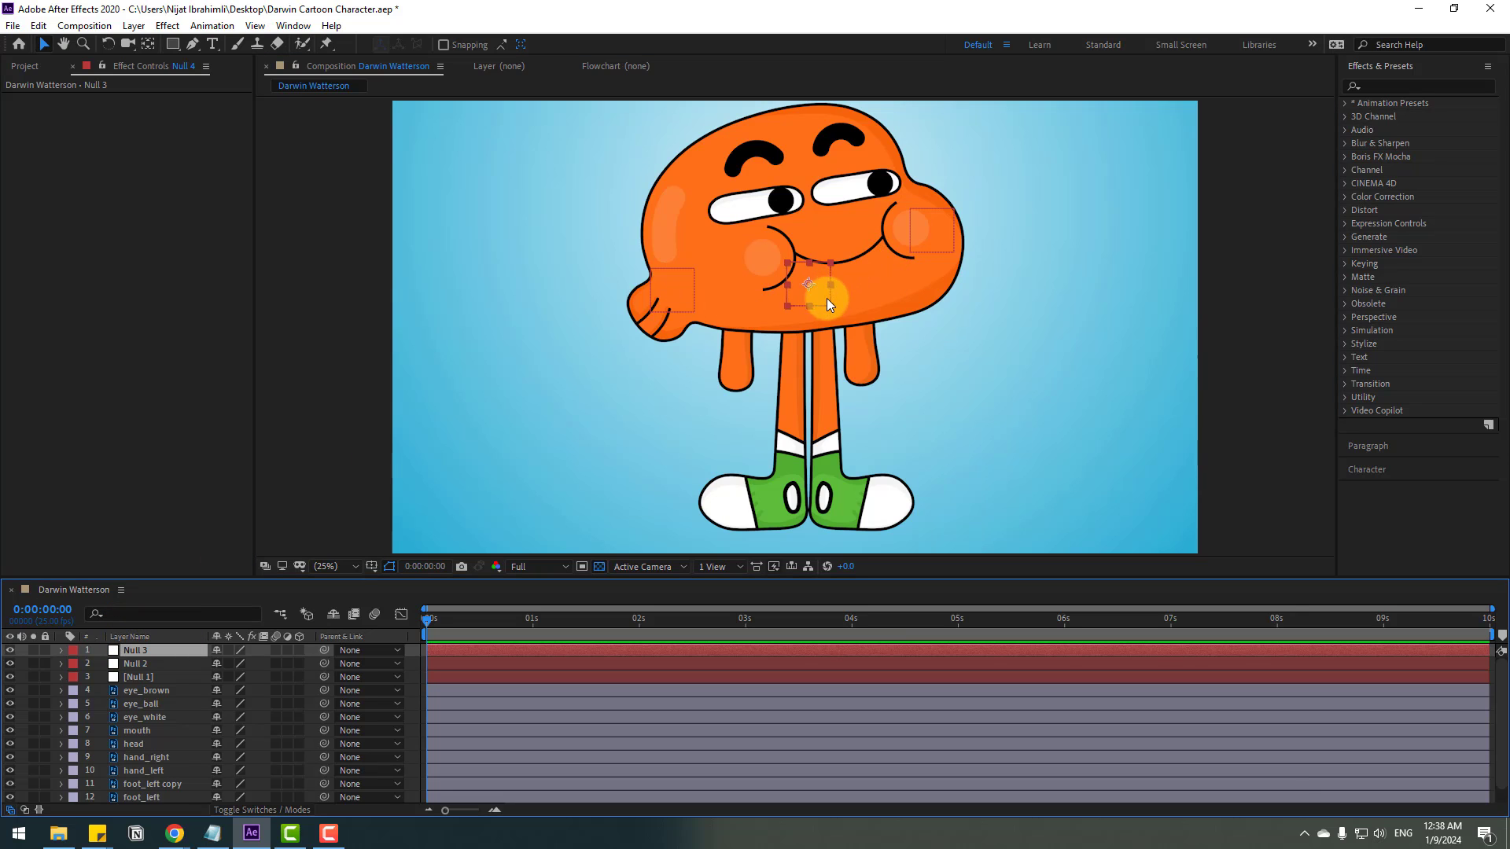
{"action": "key", "text": "ctrl+d"}
{"action": "left_click_drag", "start_coordinate": [827, 298], "coordinate": [793, 153]}
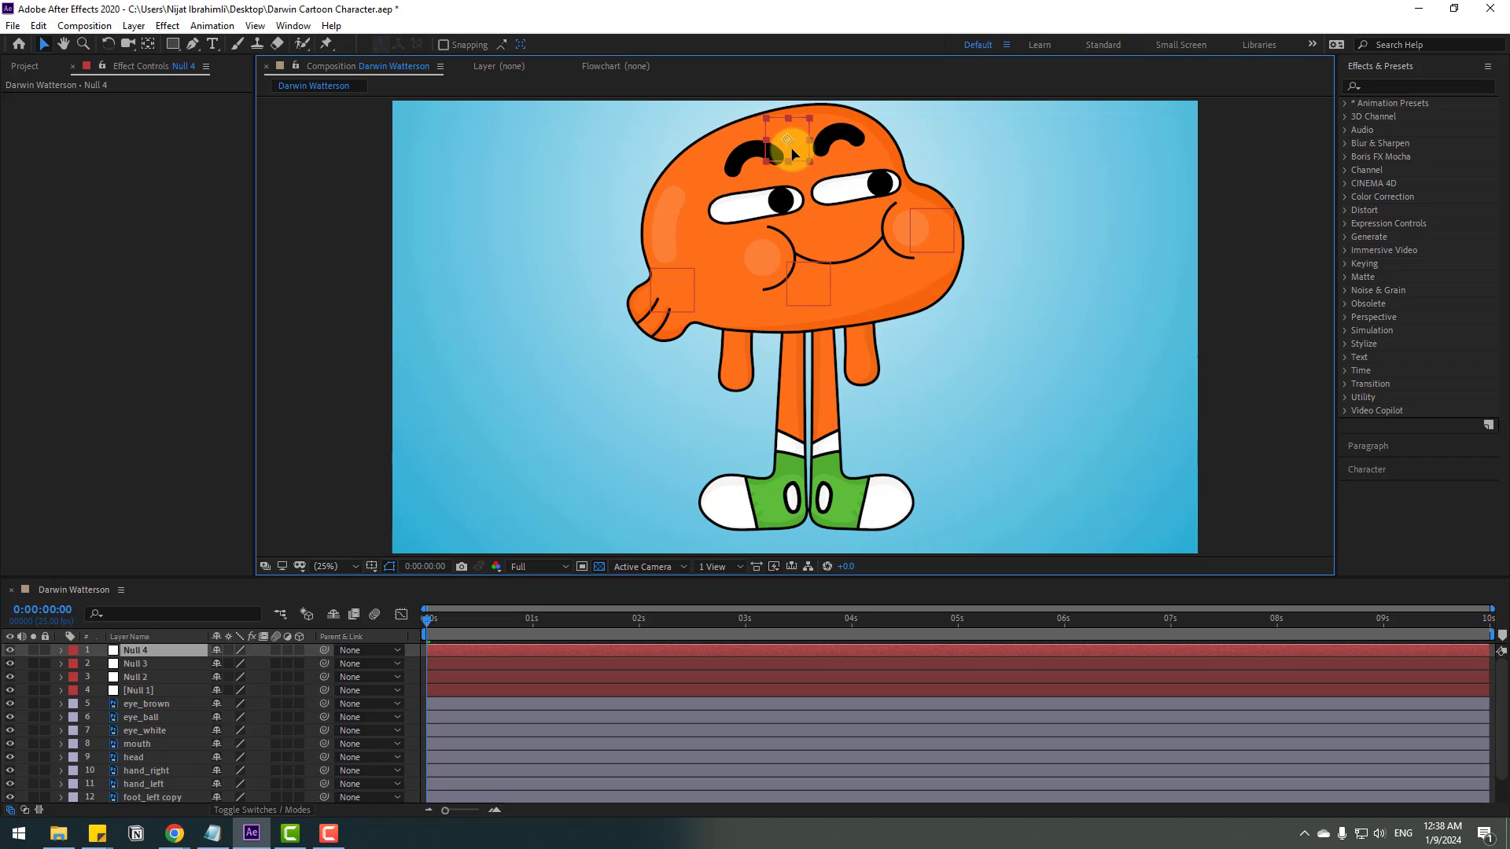
{"action": "key", "text": "Return"}
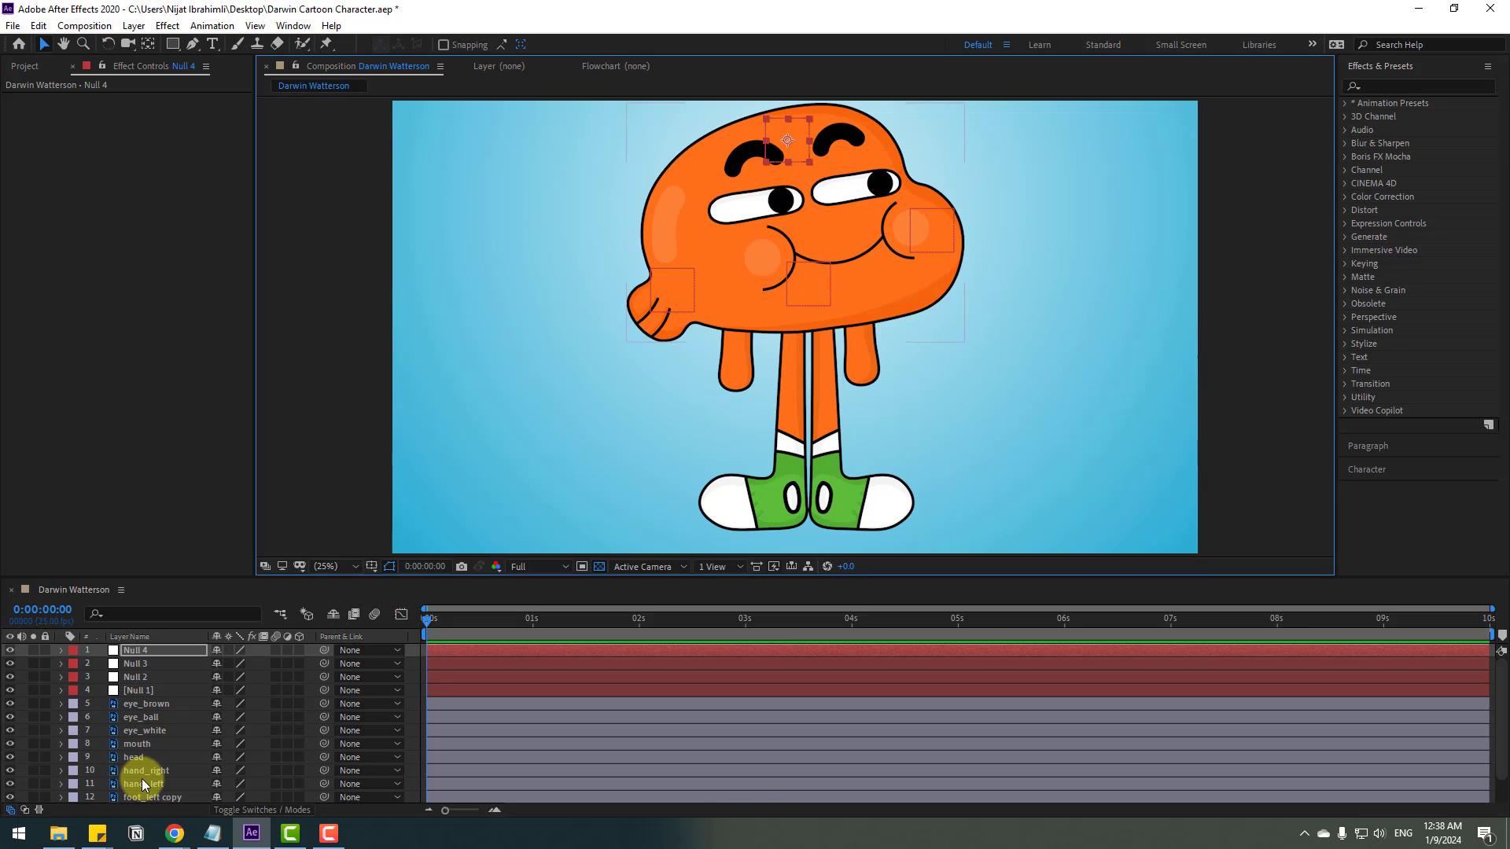
- Add four puppet position pins to the head layer, at the tail, chin, cheek and forehead nulls in that order
{"action": "left_click", "coordinate": [132, 757]}
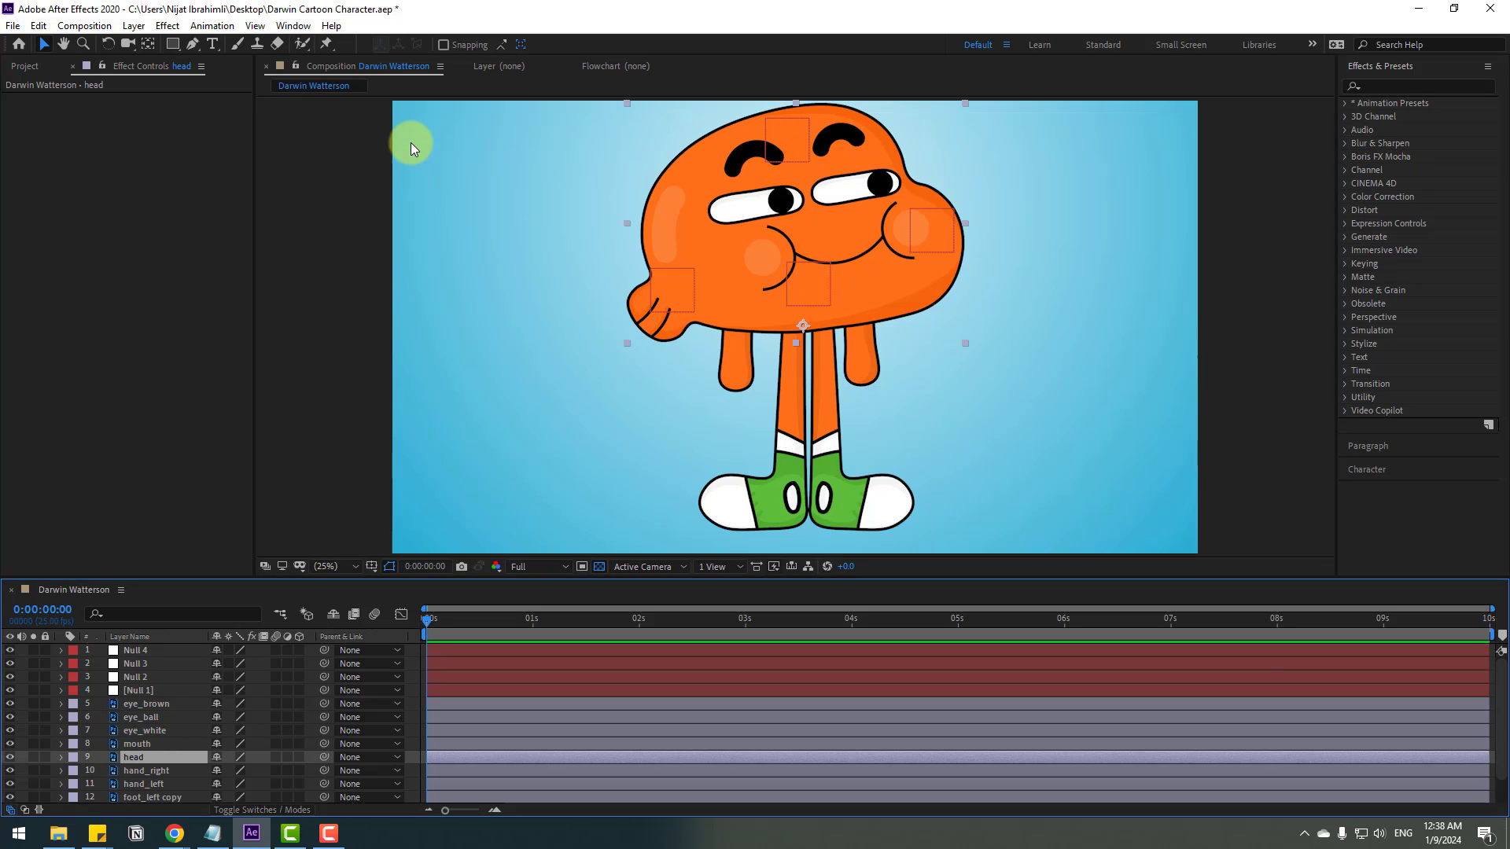
{"action": "left_click", "coordinate": [325, 44]}
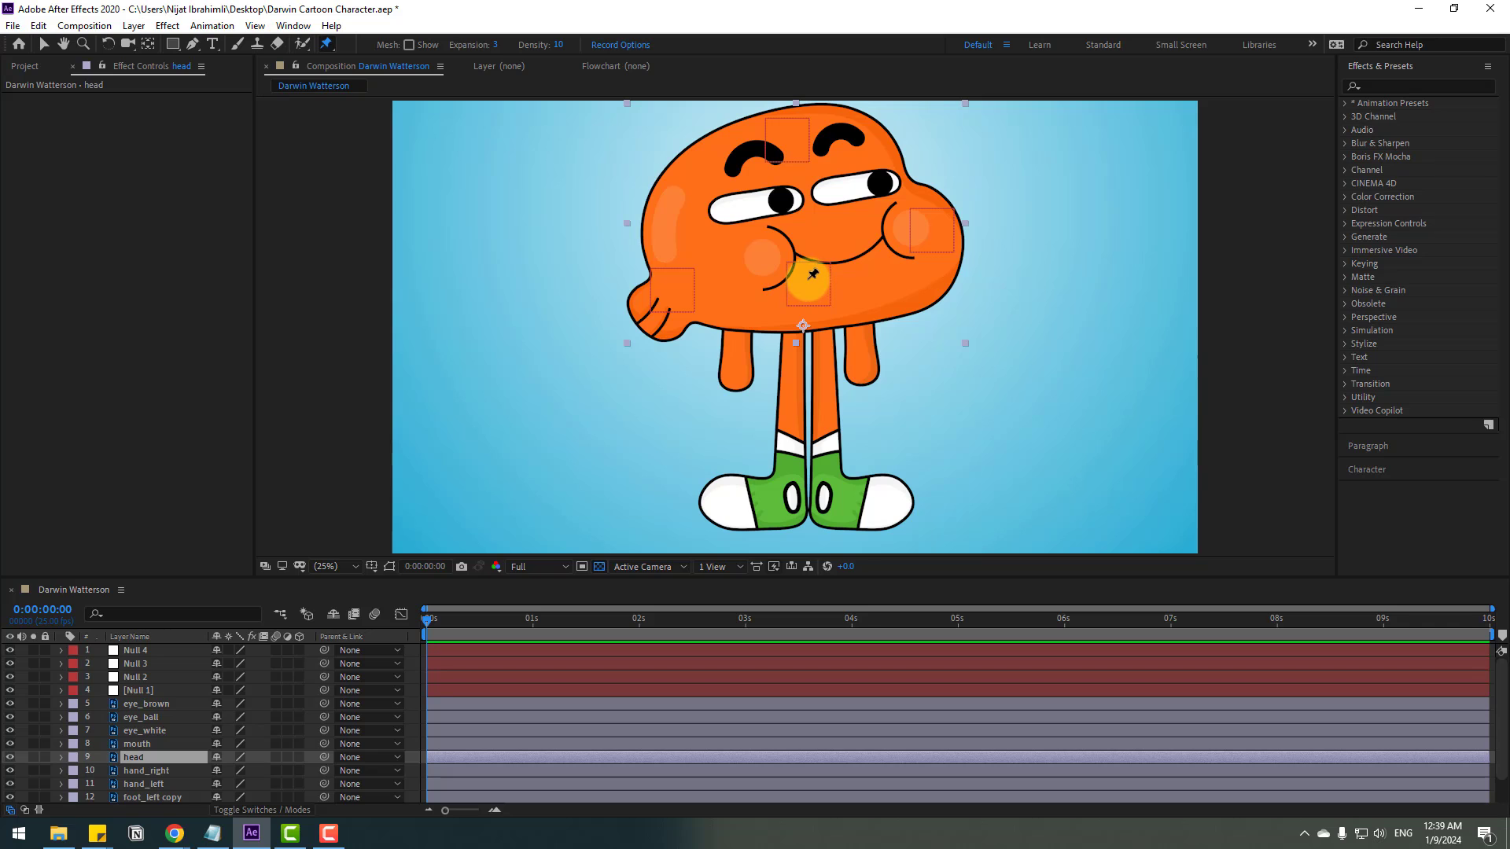
{"action": "left_click", "coordinate": [670, 288]}
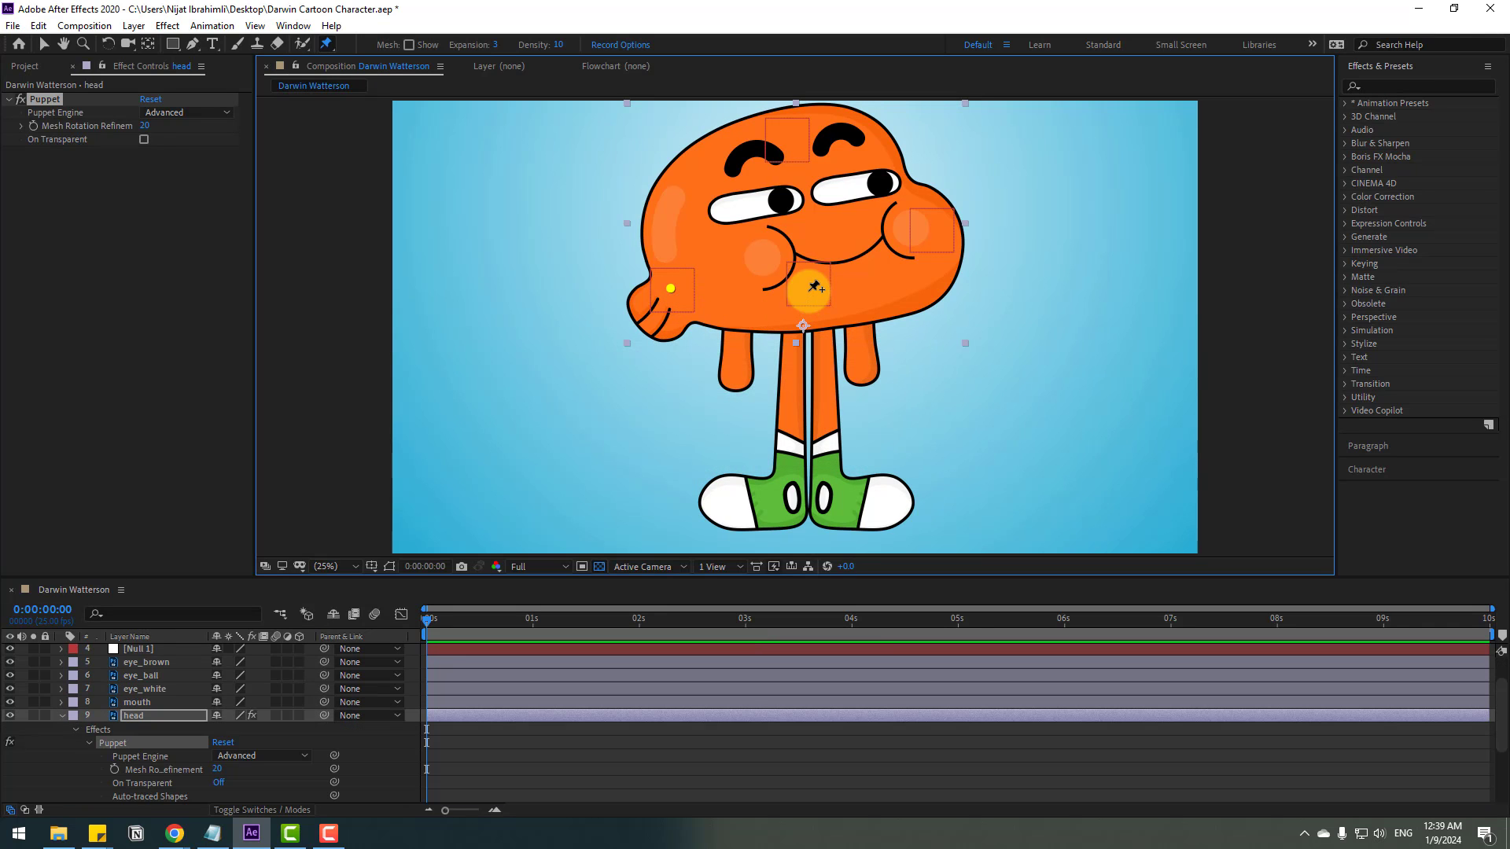
{"action": "left_click", "coordinate": [807, 280]}
{"action": "left_click", "coordinate": [936, 228]}
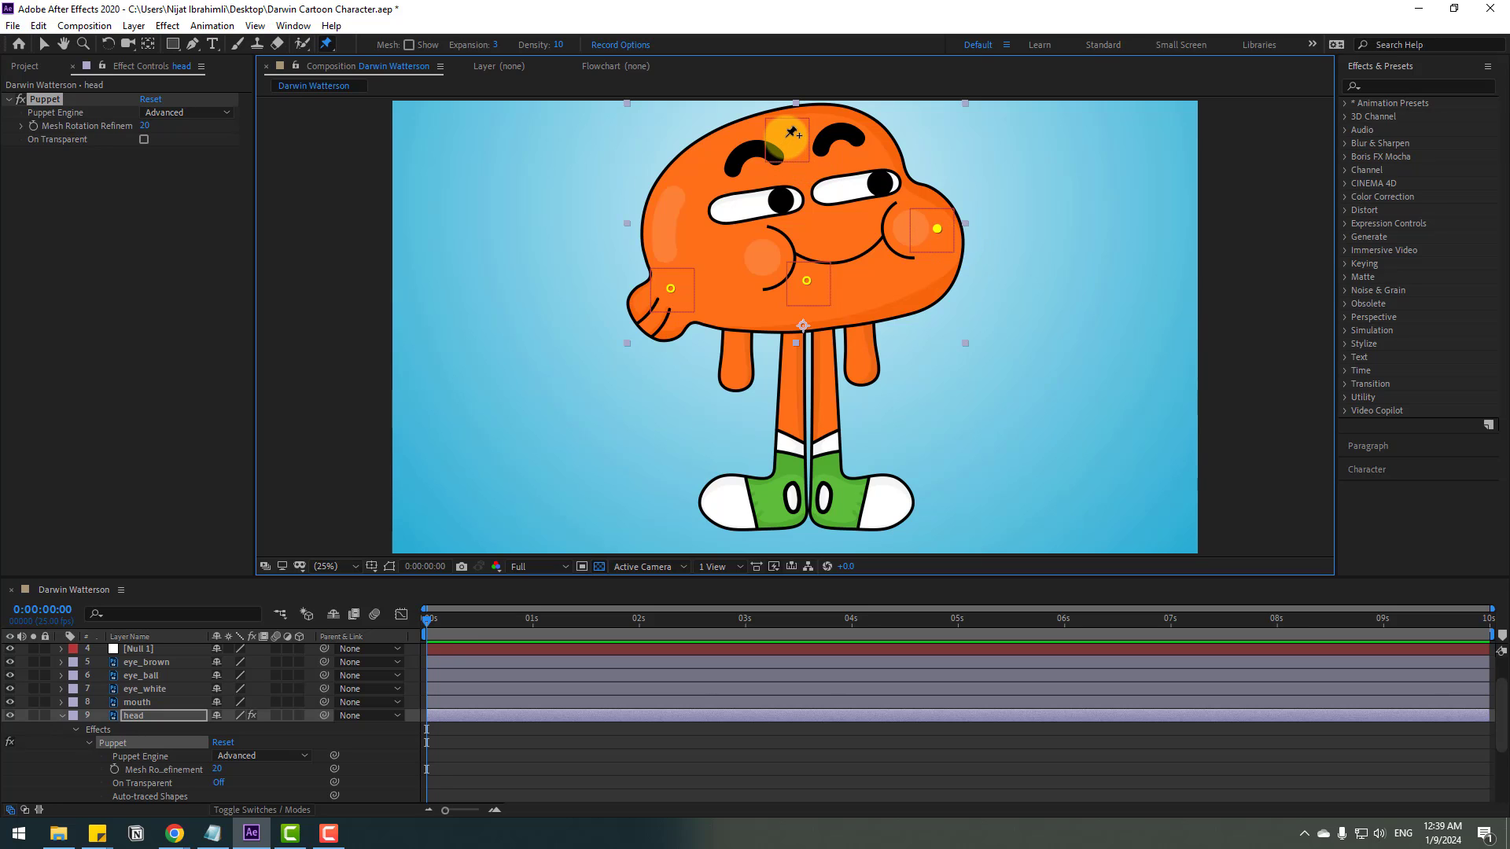
{"action": "left_click", "coordinate": [785, 137]}
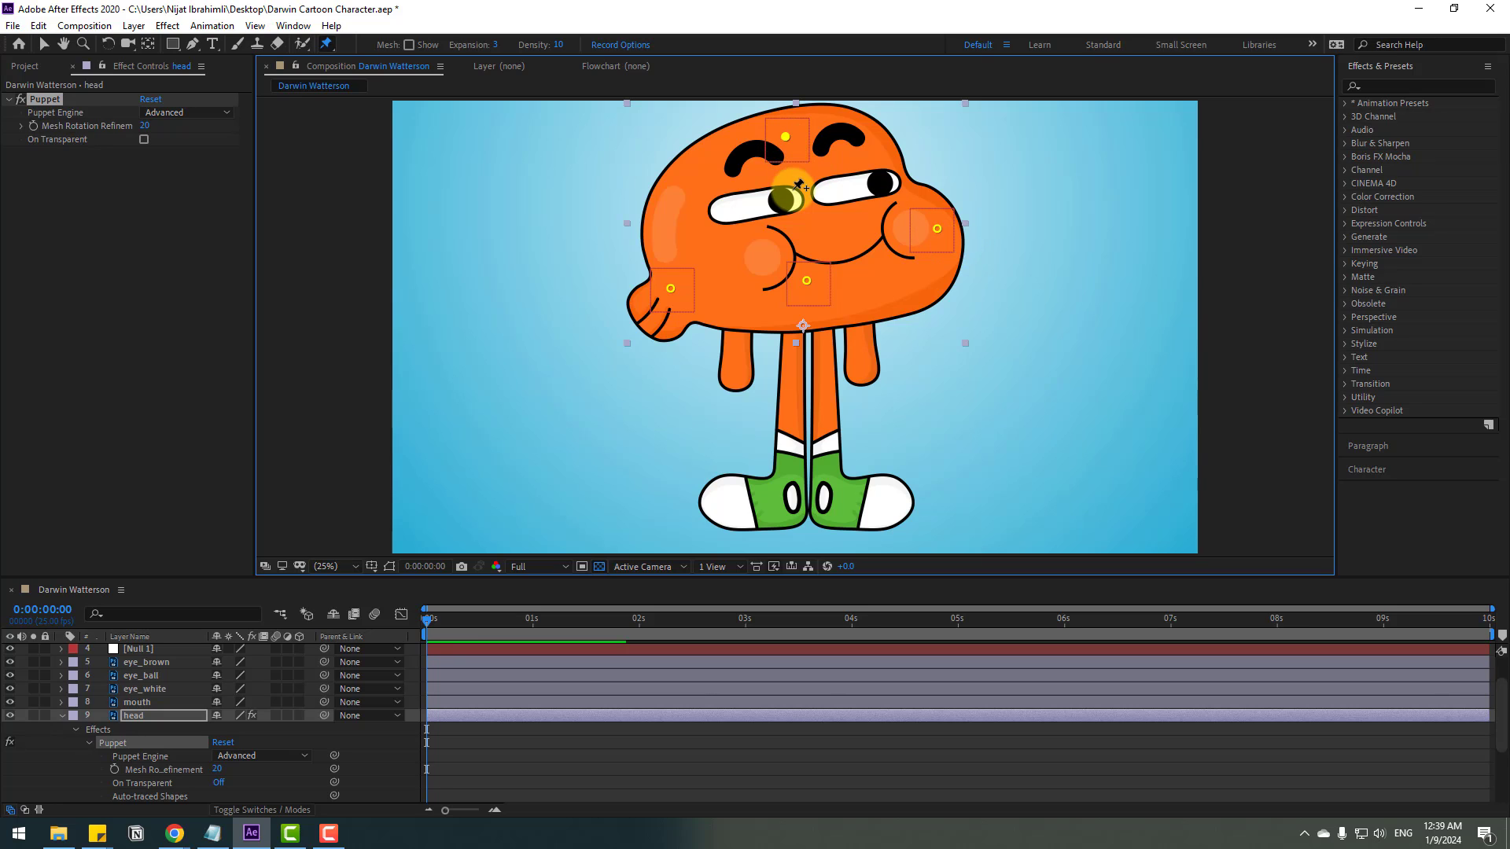
{"action": "left_click", "coordinate": [43, 44]}
- Enlarge the timeline area and reveal the head layer's keyframed puppet pin positions
{"action": "left_click", "coordinate": [132, 716]}
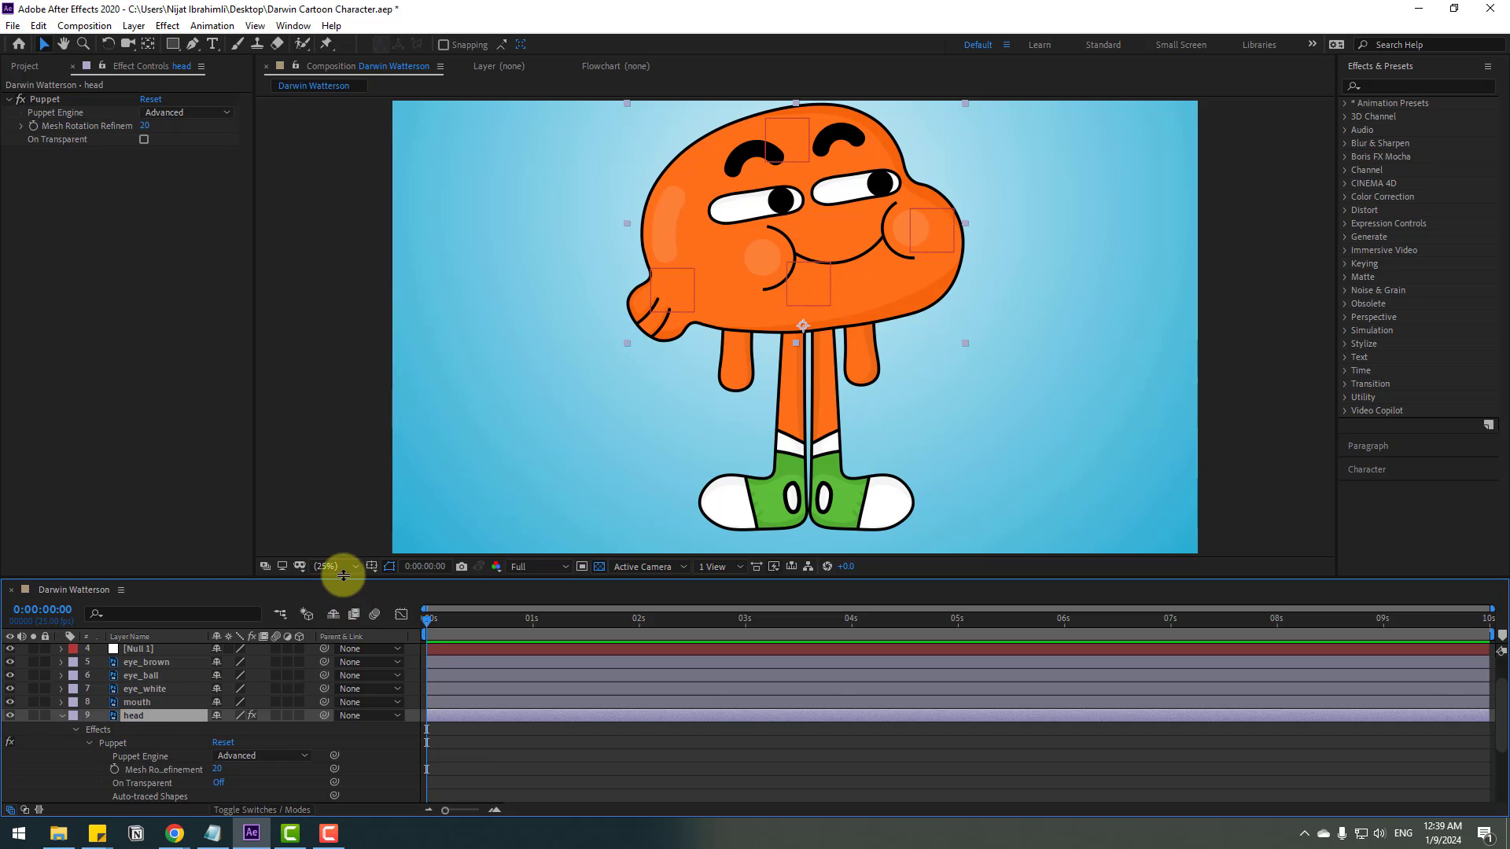
{"action": "left_click_drag", "start_coordinate": [341, 578], "coordinate": [351, 484]}
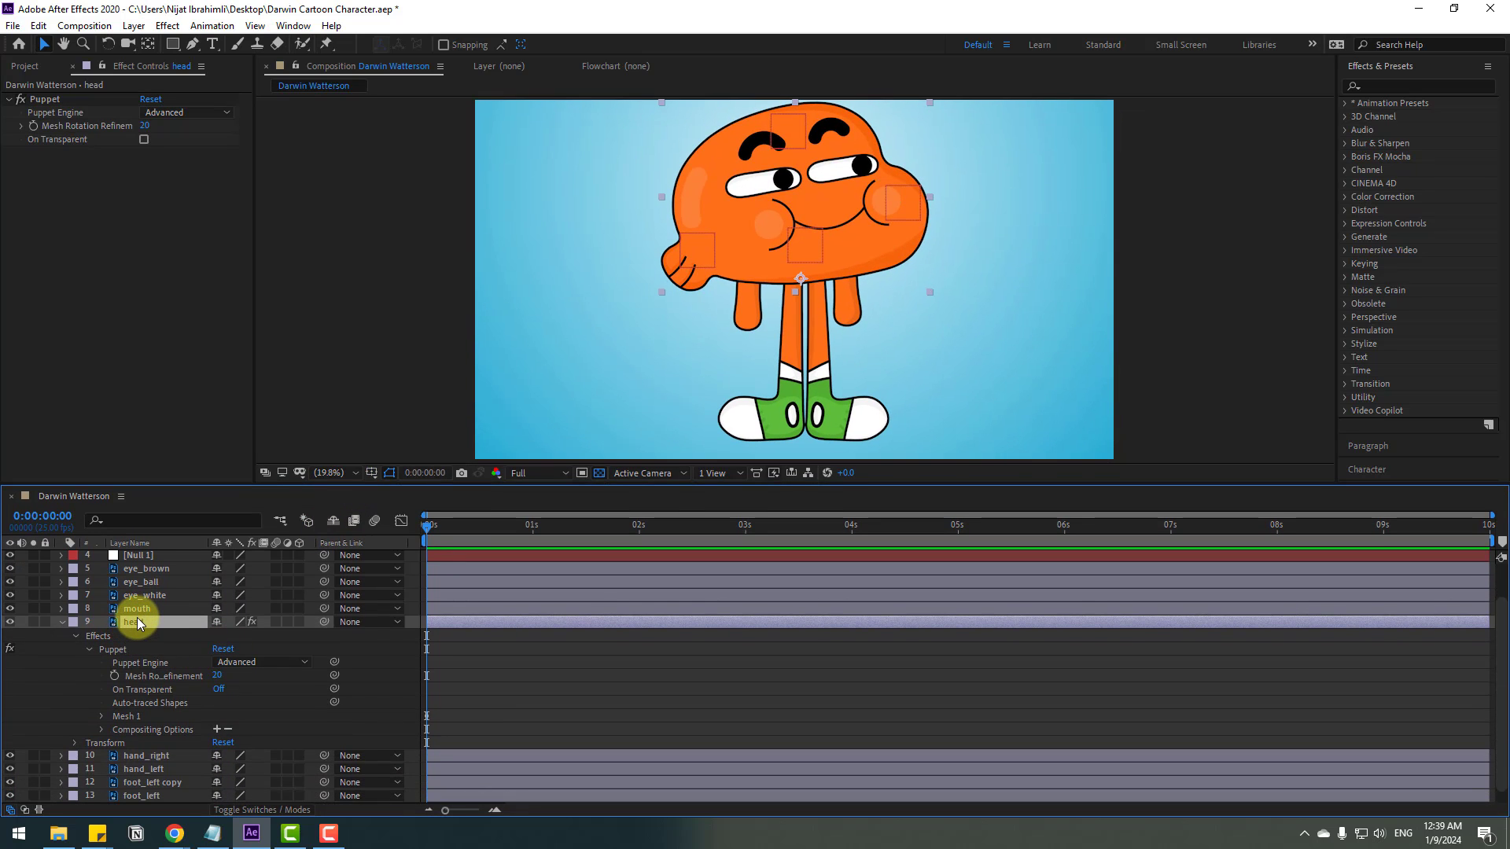
{"action": "key", "text": "u"}
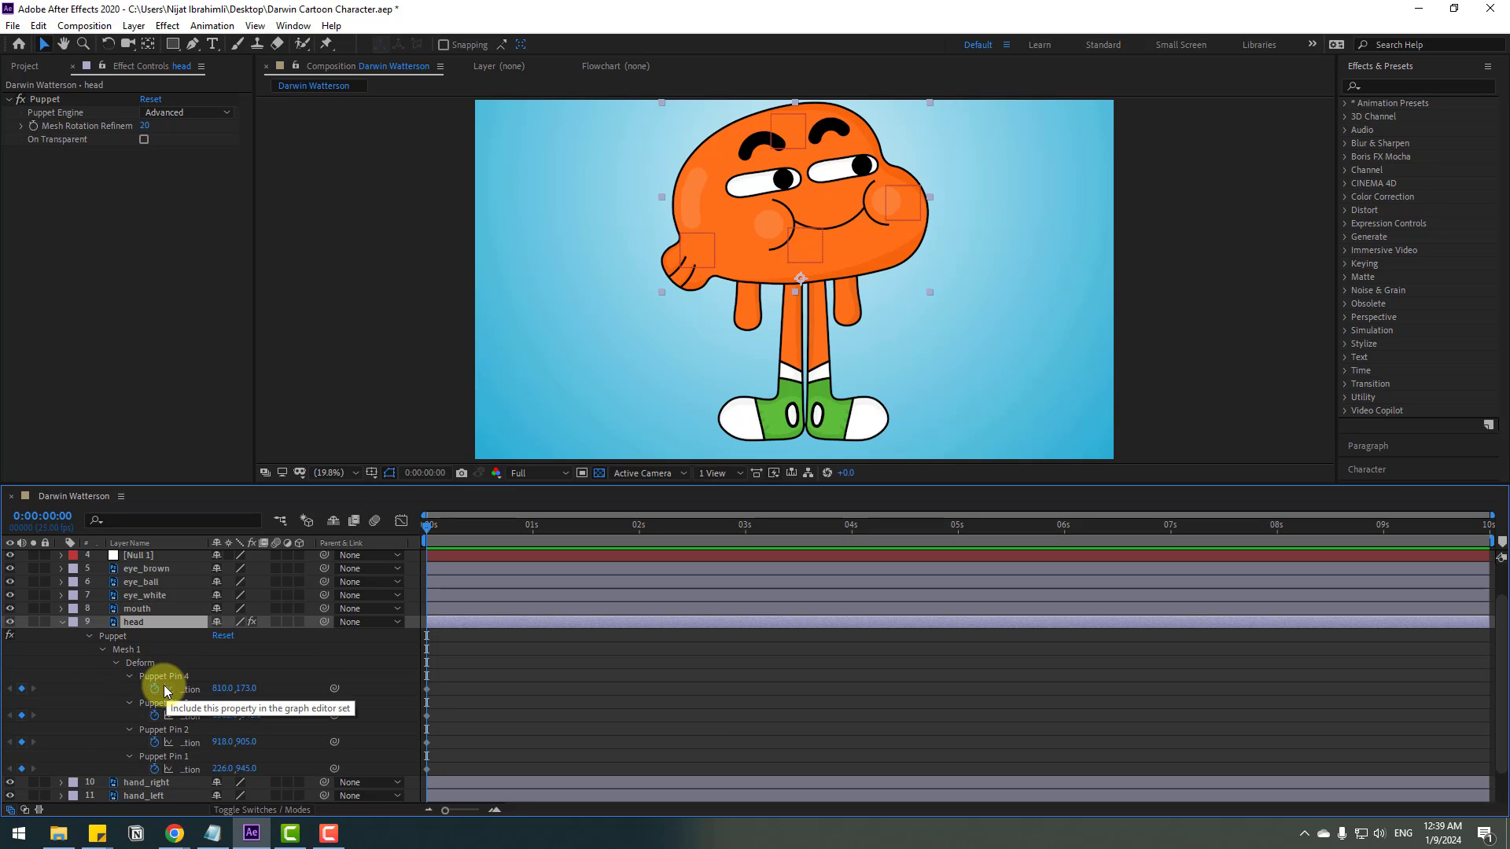
- Copy the whole Puppet to Null Object expression from Notepad and return to After Effects
{"action": "left_click", "coordinate": [214, 835]}
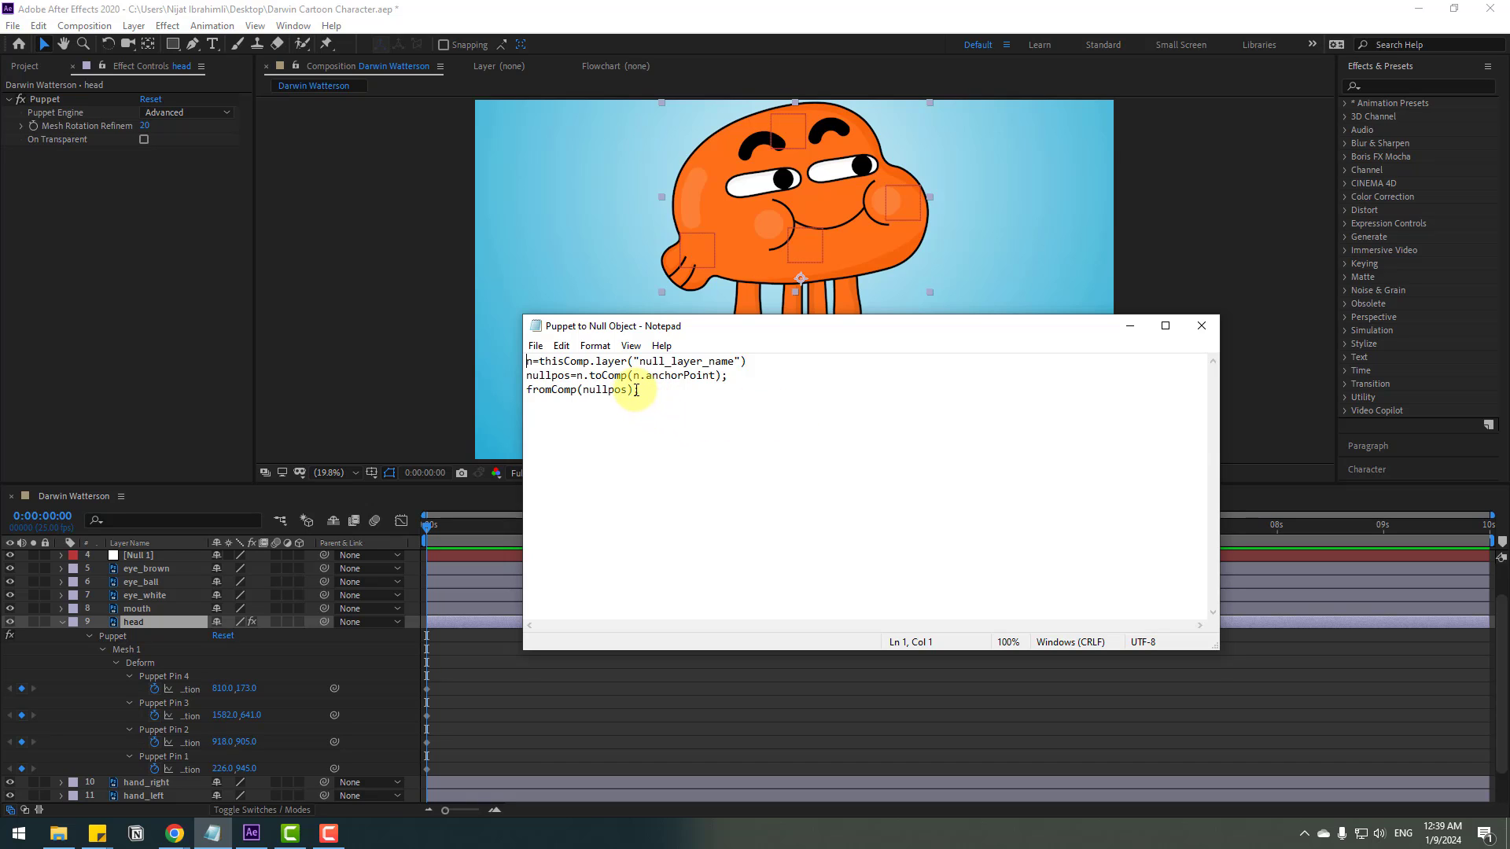
{"action": "left_click_drag", "start_coordinate": [637, 391], "coordinate": [504, 351]}
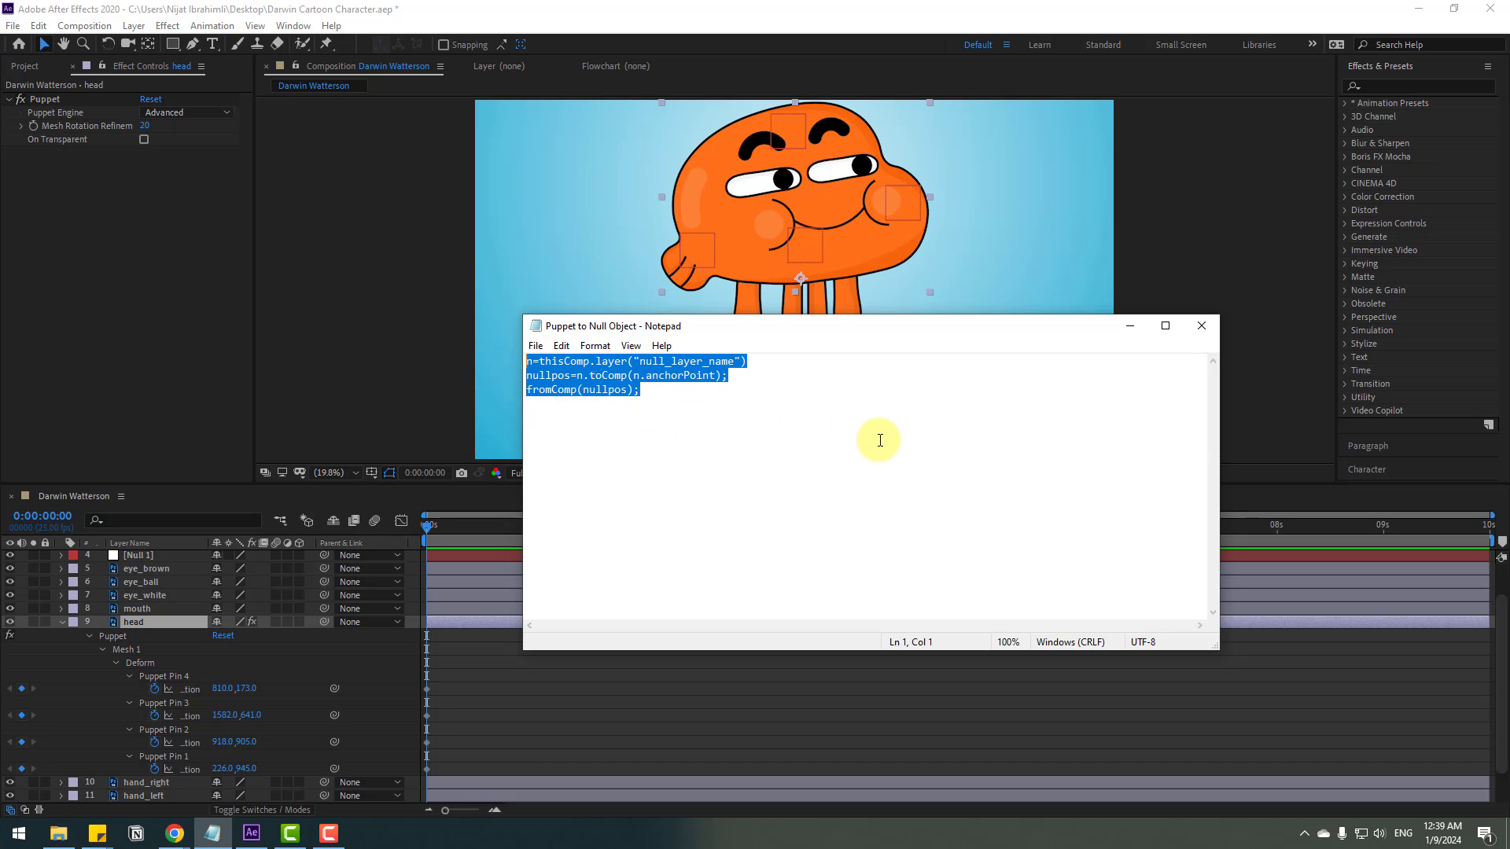
{"action": "left_click", "coordinate": [769, 9]}
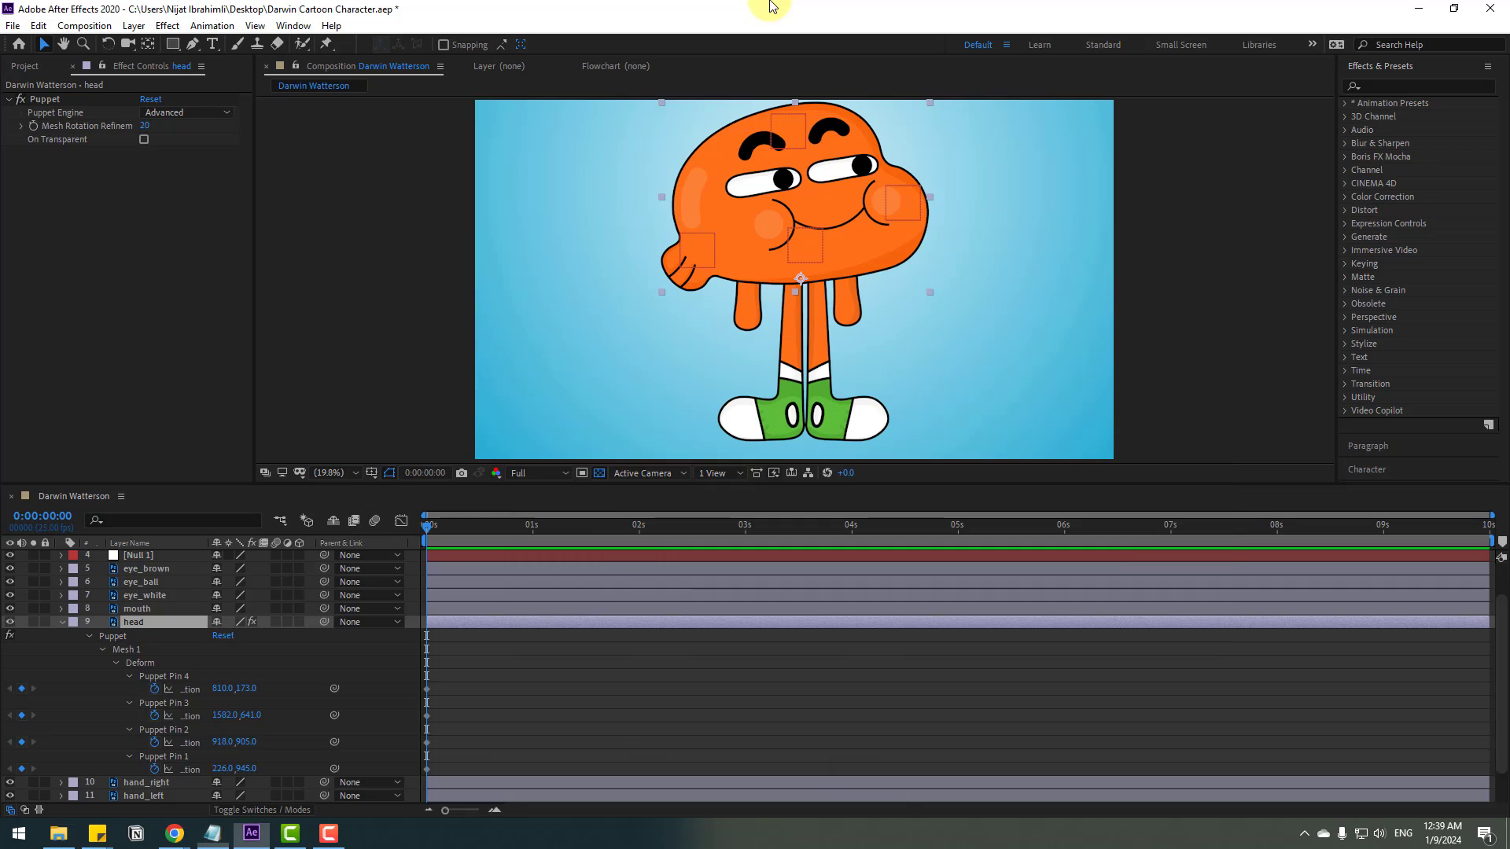
- Add the copied expression to Puppet Pin 1's position, replacing the placeholder layer name with Null 1
{"action": "left_click", "coordinate": [165, 757]}
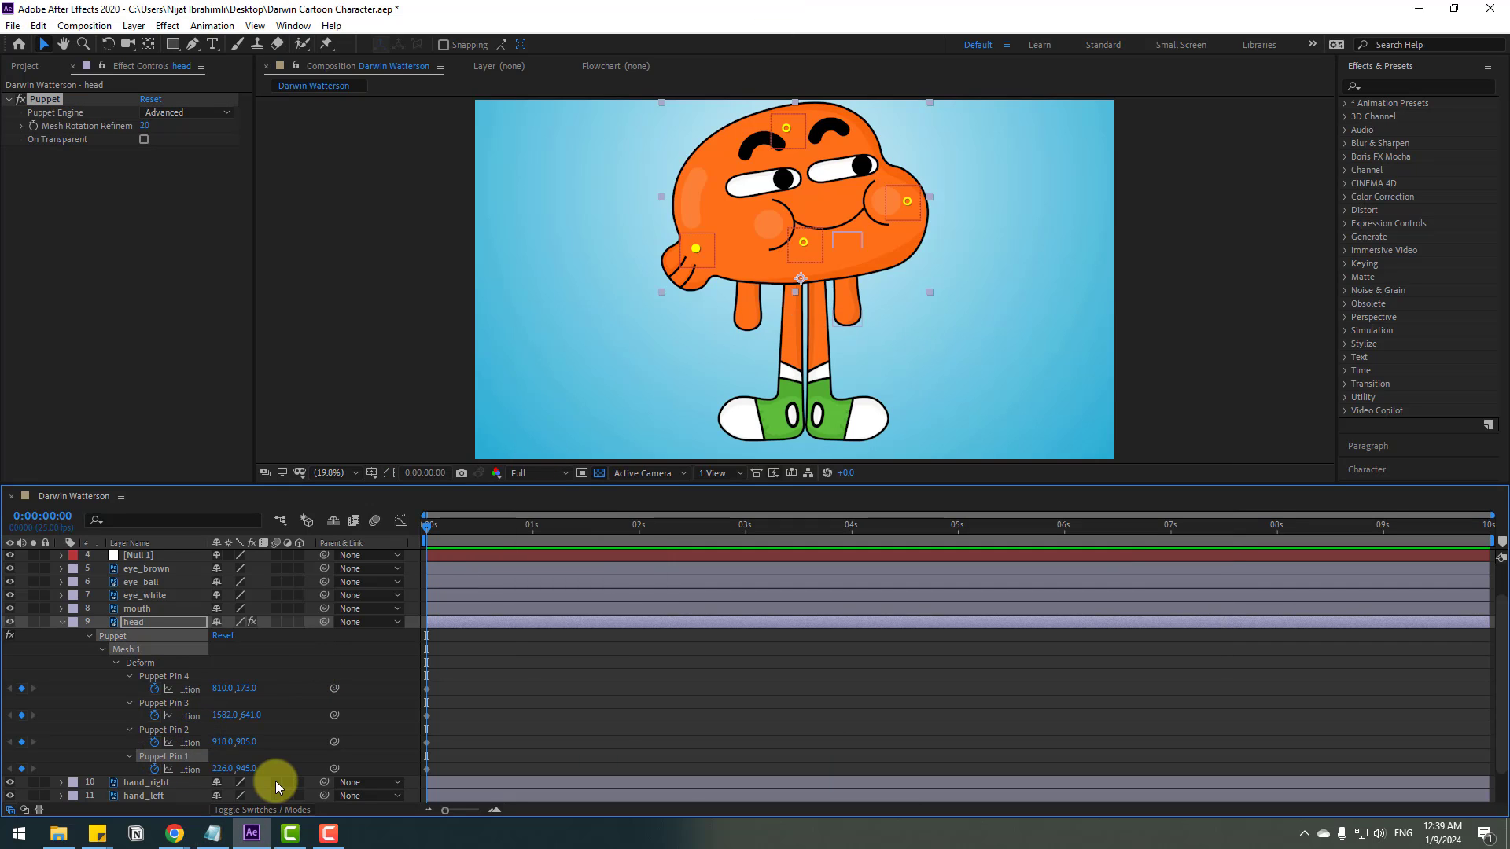
{"action": "left_click", "coordinate": [153, 771], "text": "alt"}
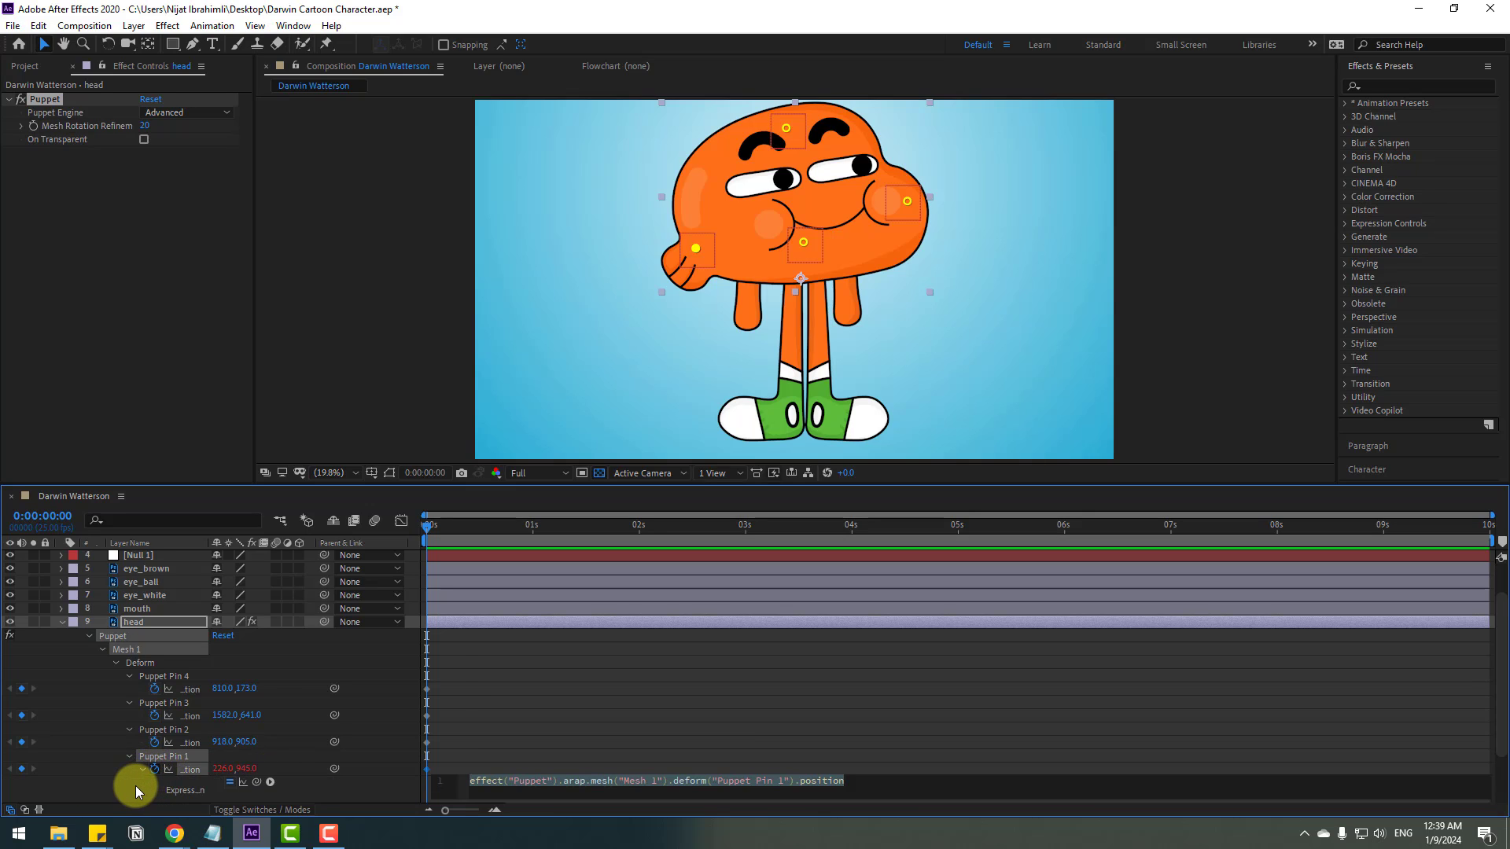
{"action": "key", "text": "ctrl+v"}
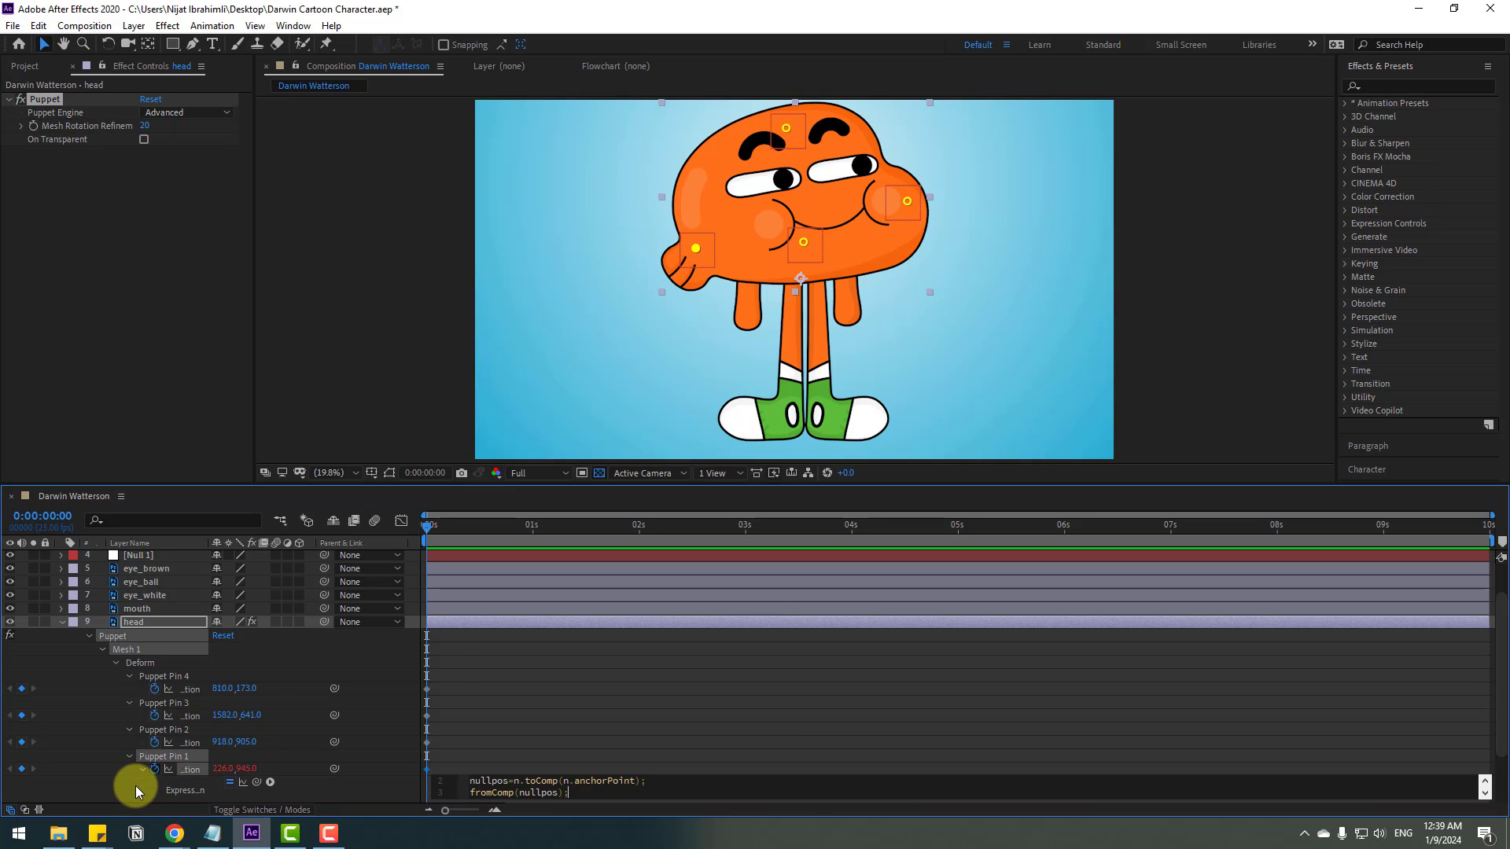
{"action": "left_click", "coordinate": [1485, 782]}
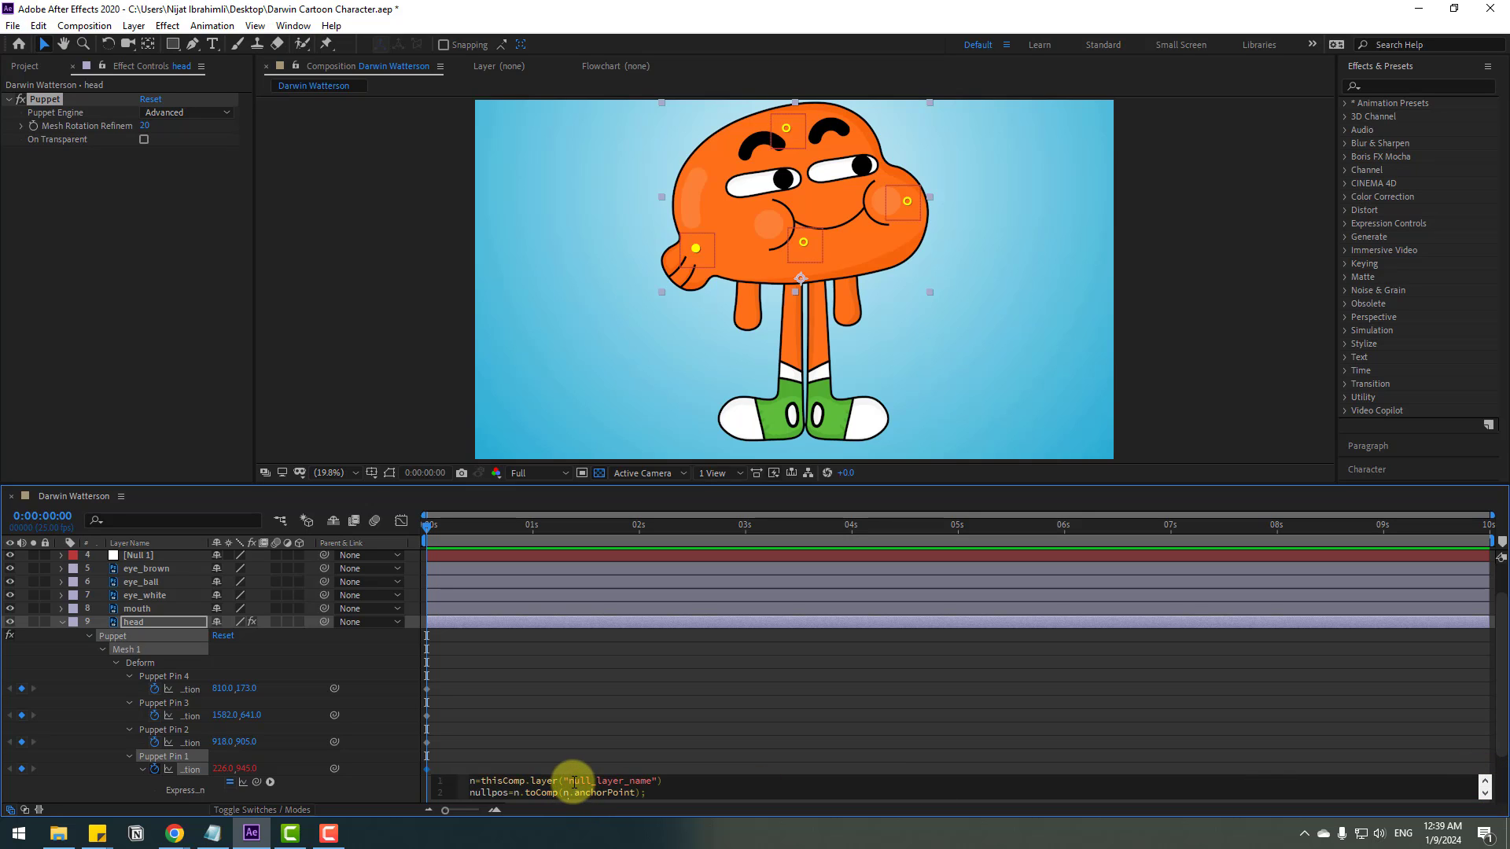
{"action": "left_click_drag", "start_coordinate": [572, 781], "coordinate": [656, 779]}
{"action": "key", "text": "BackSpace"}
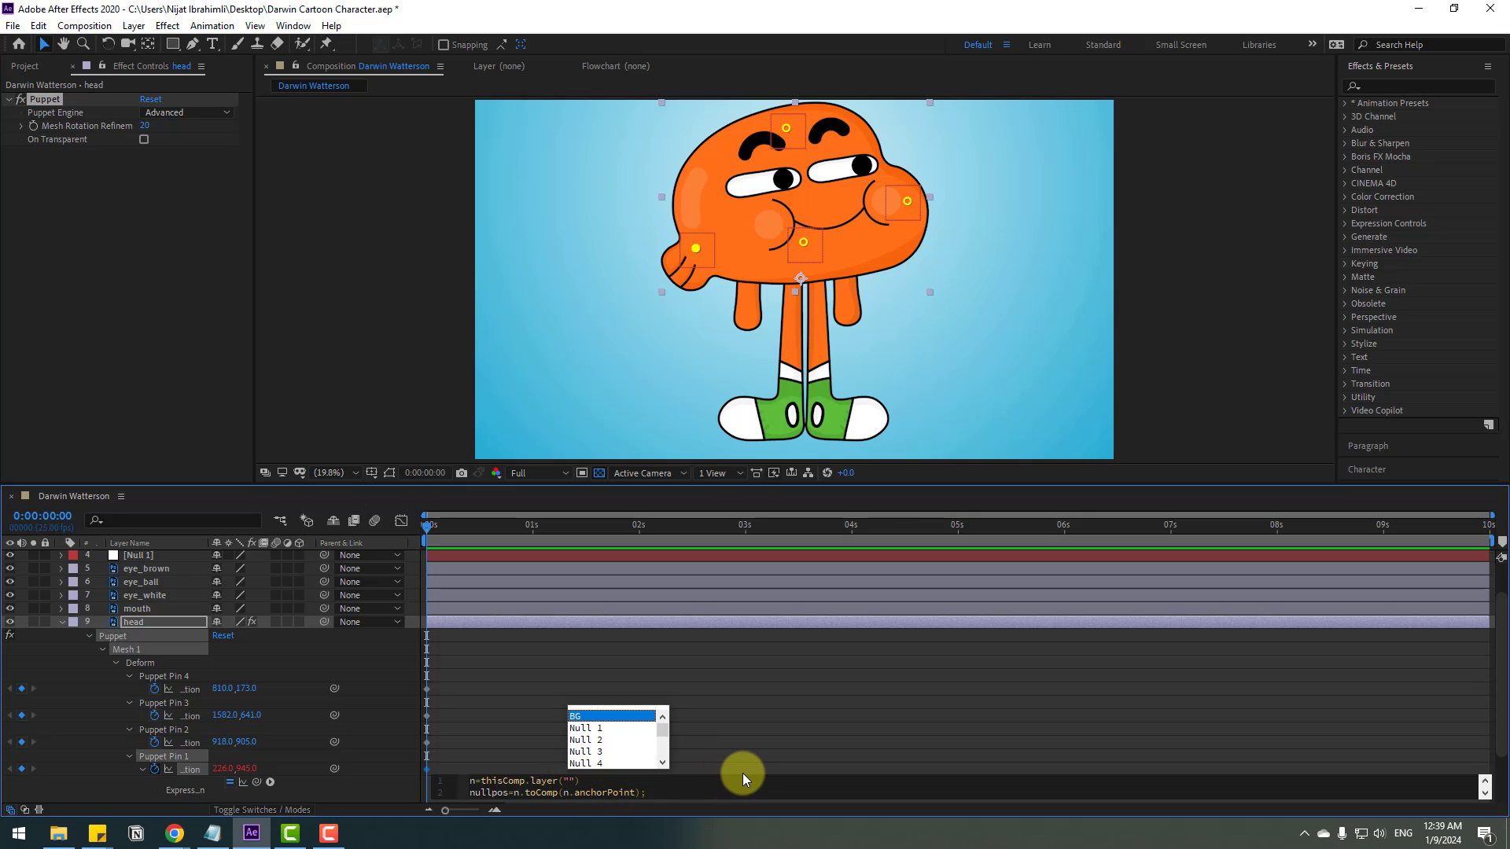
{"action": "scroll", "coordinate": [621, 751], "scroll_direction": "down", "scroll_amount": 2}
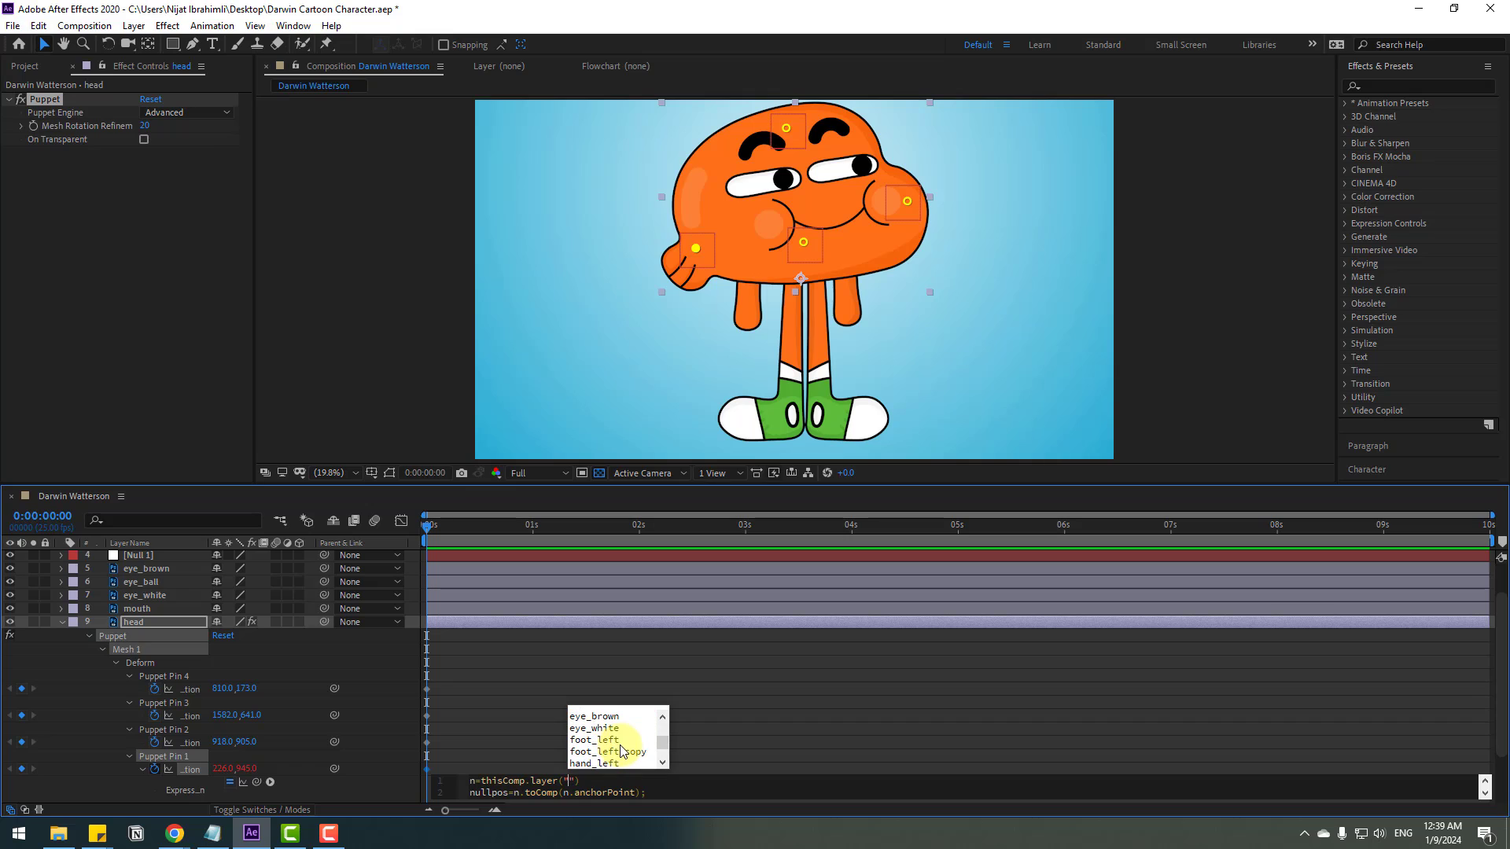
{"action": "scroll", "coordinate": [621, 751], "scroll_direction": "up", "scroll_amount": 2}
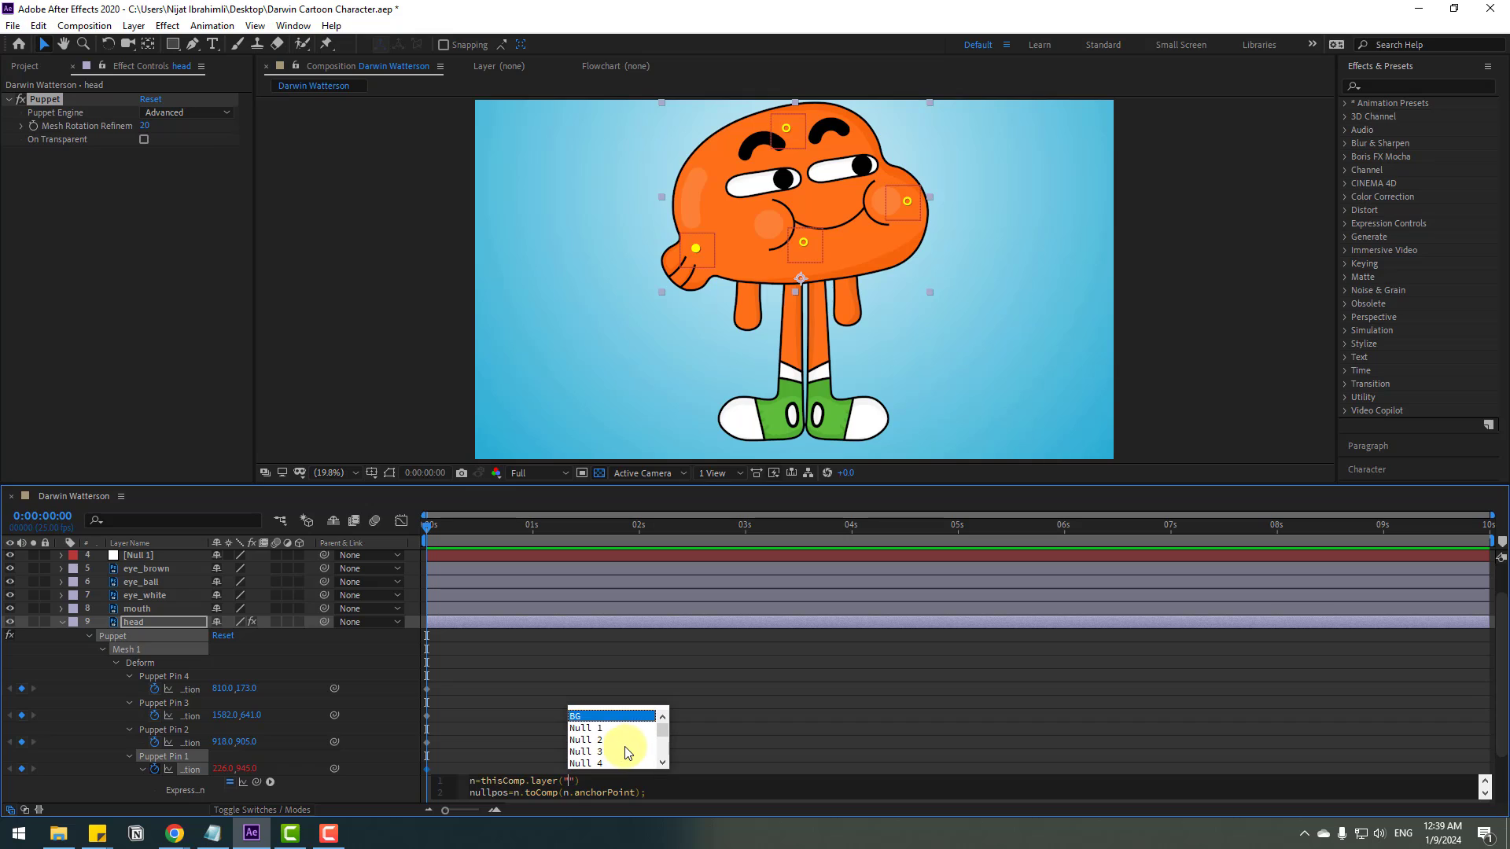
{"action": "left_click", "coordinate": [583, 729]}
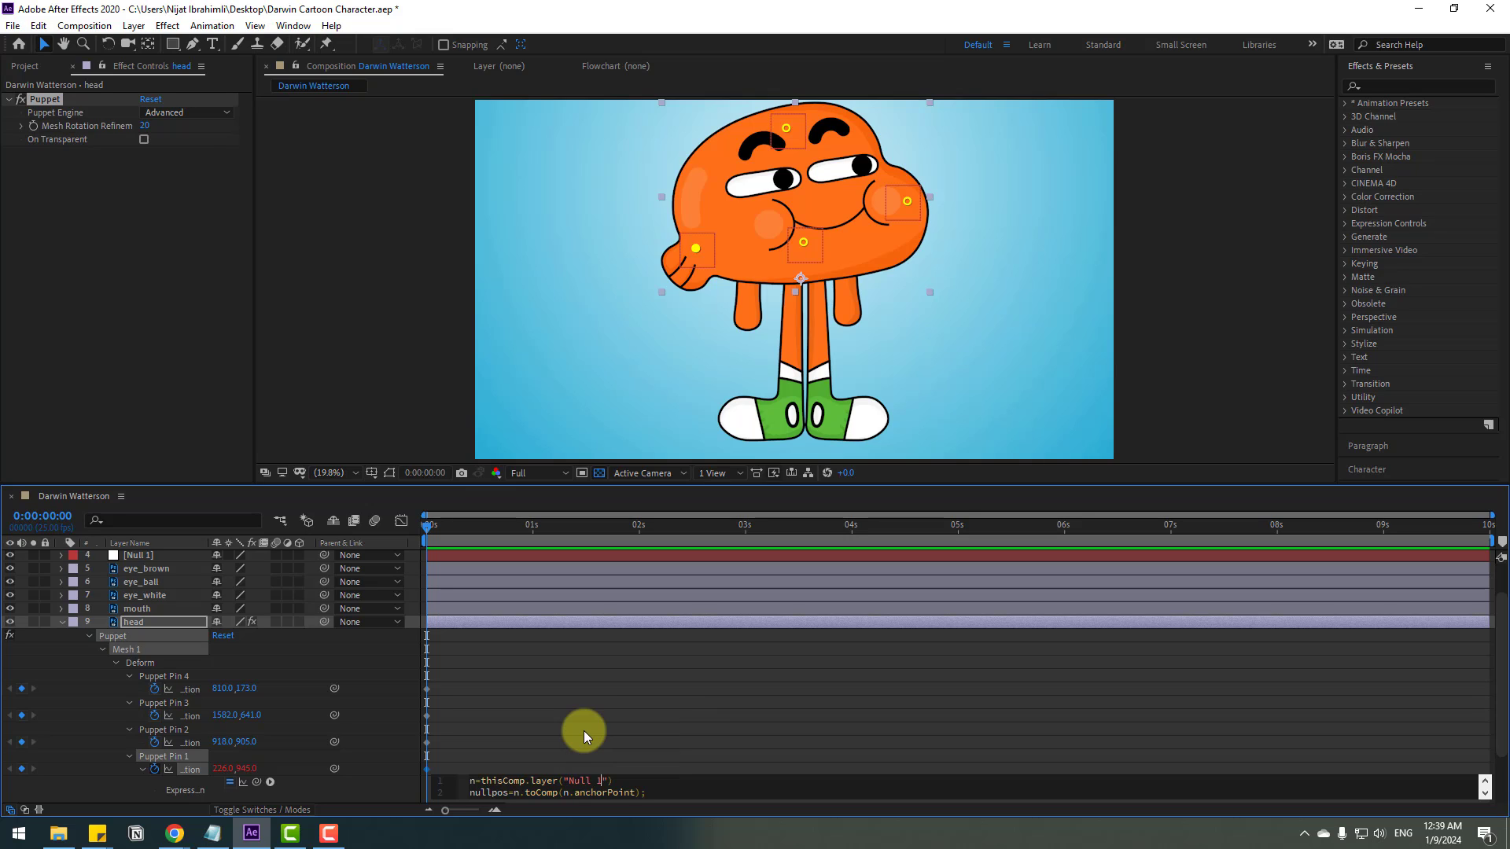
{"action": "left_click", "coordinate": [566, 770]}
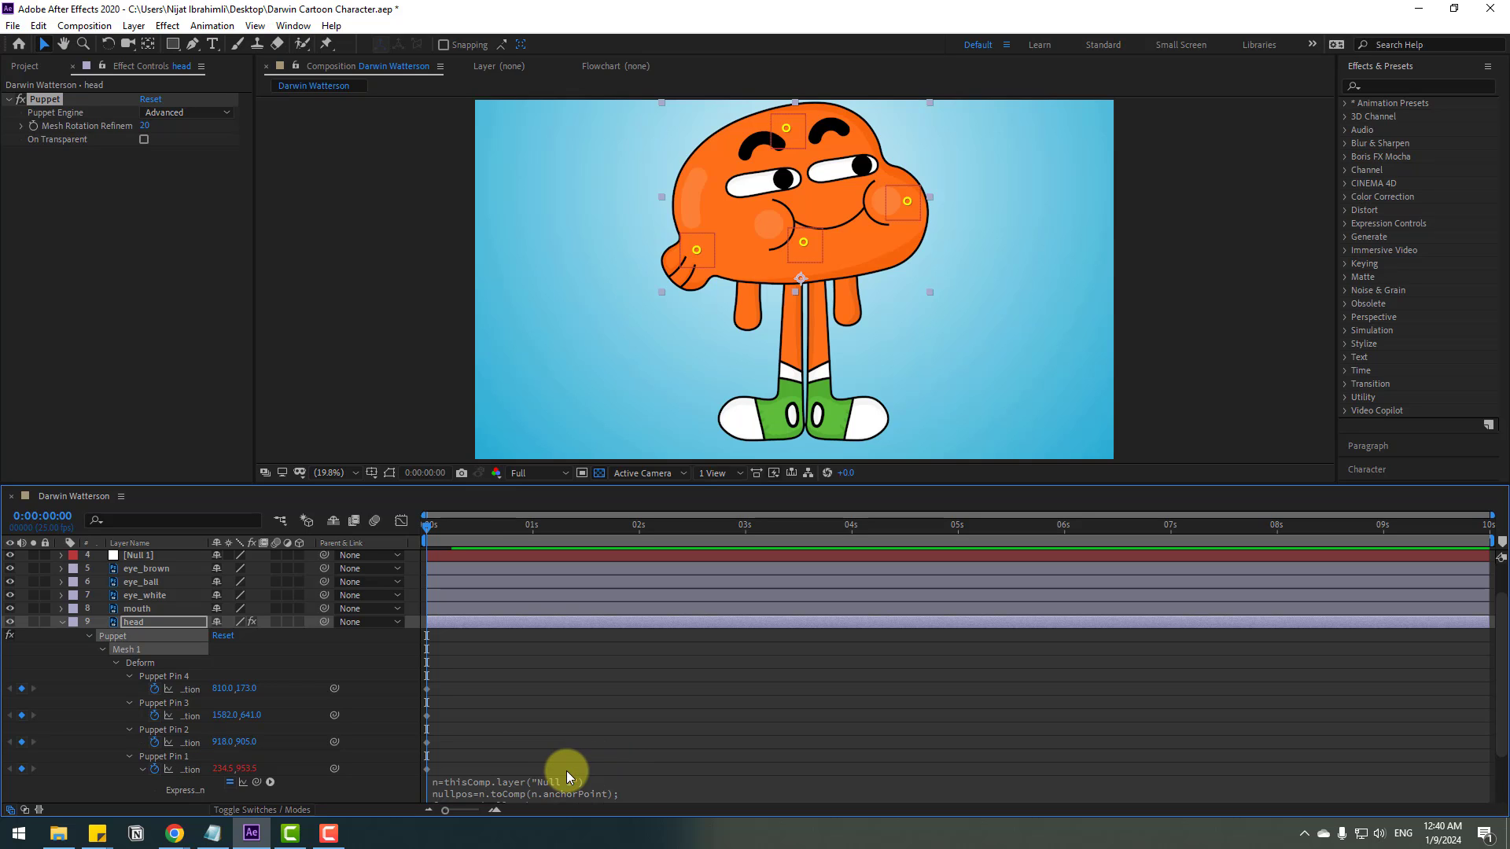
- Move Null 1 around at the tail to test its link to the puppet pin, ending at its original spot
{"action": "scroll", "coordinate": [130, 612], "scroll_direction": "up", "scroll_amount": 2}
{"action": "left_click", "coordinate": [134, 596]}
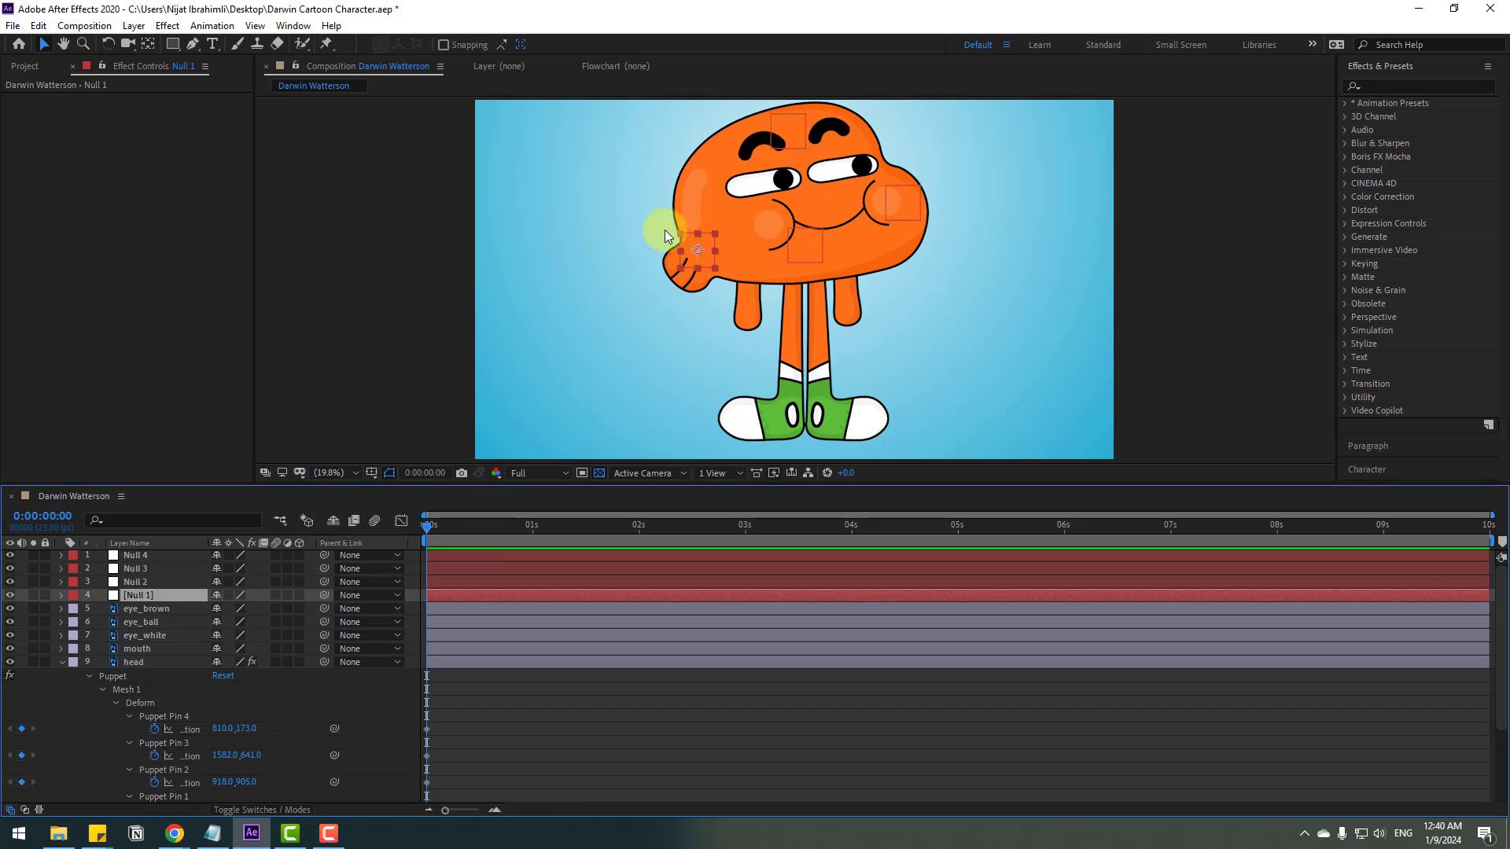
{"action": "mouse_move", "coordinate": [695, 253]}
{"action": "left_mouse_down"}
{"action": "mouse_move", "coordinate": [690, 229]}
{"action": "mouse_move", "coordinate": [674, 246]}
{"action": "mouse_move", "coordinate": [698, 250]}
{"action": "left_mouse_up"}
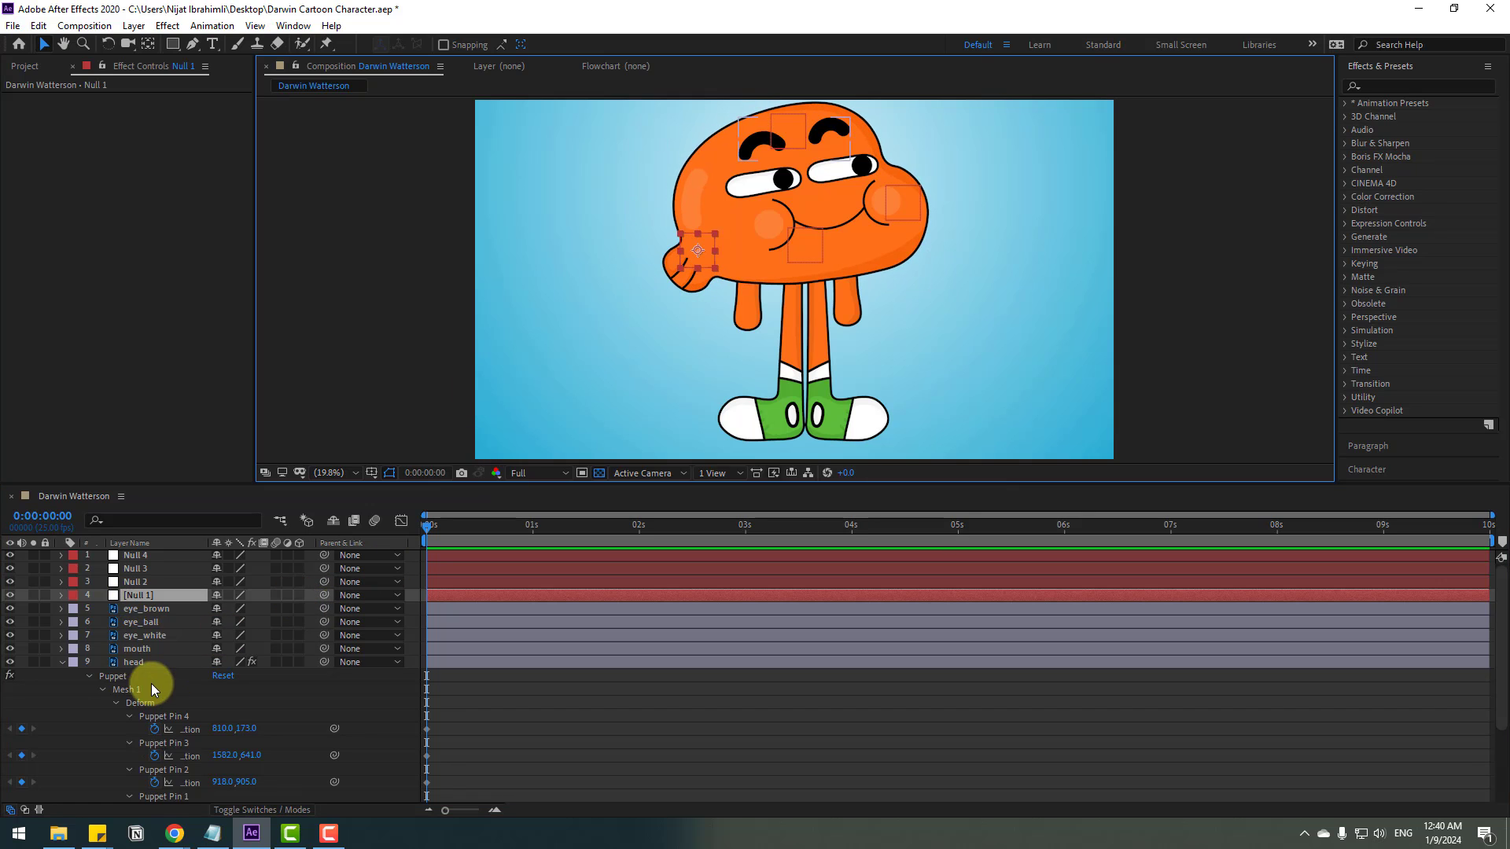
- Add the copied expression to Puppet Pin 2's position, replacing the placeholder layer name with Null 2
{"action": "scroll", "coordinate": [141, 686], "scroll_direction": "down", "scroll_amount": 2}
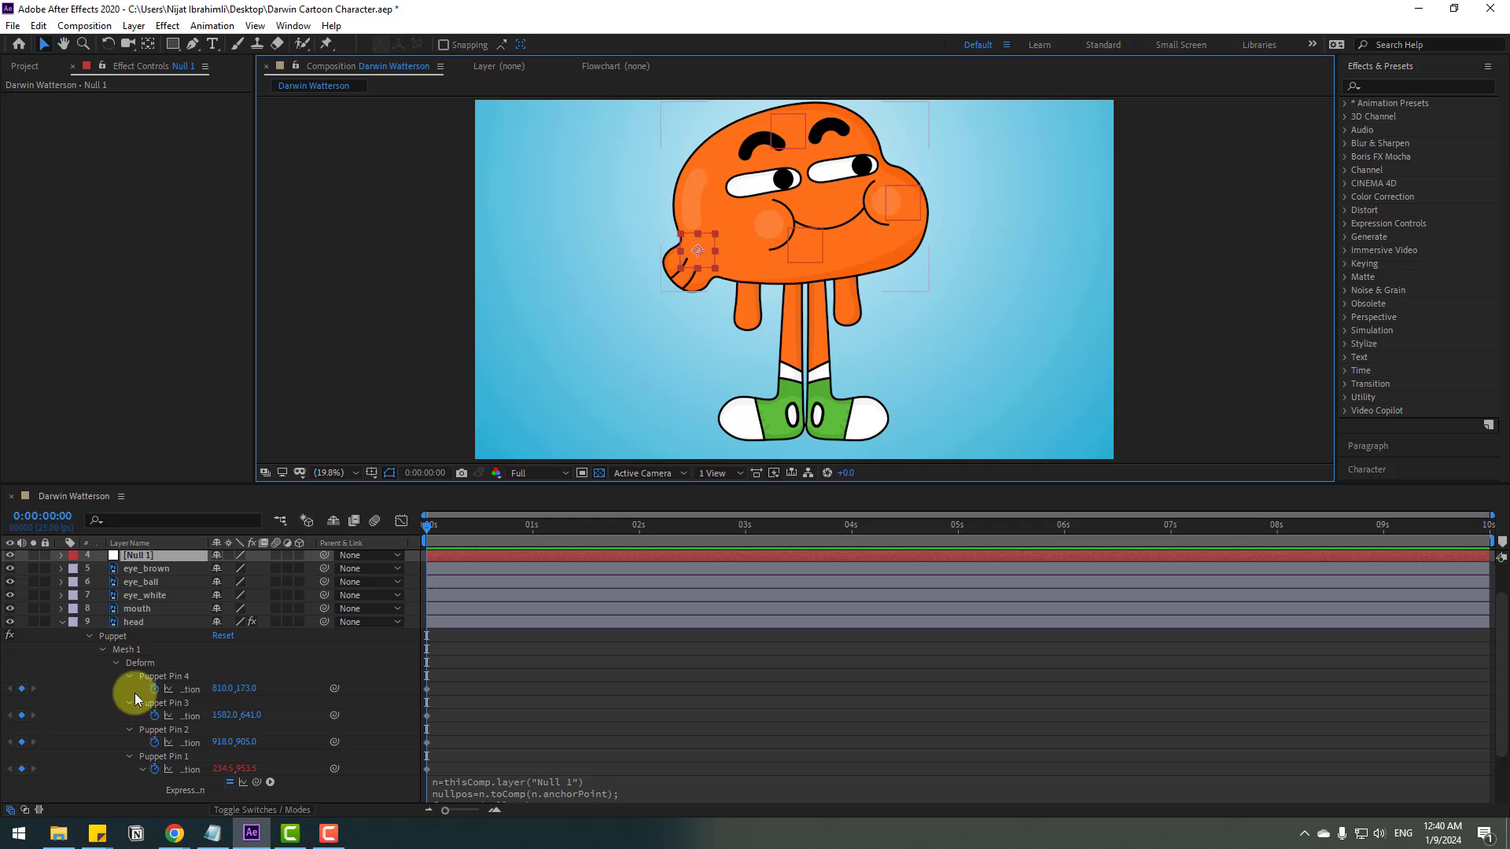
{"action": "left_click", "coordinate": [155, 742], "text": "alt"}
{"action": "type", "text": "n=thisComp.layer(\"Null 1\") nullpos=n.toComp(n.anchorPoint); fromComp(nullpos);"}
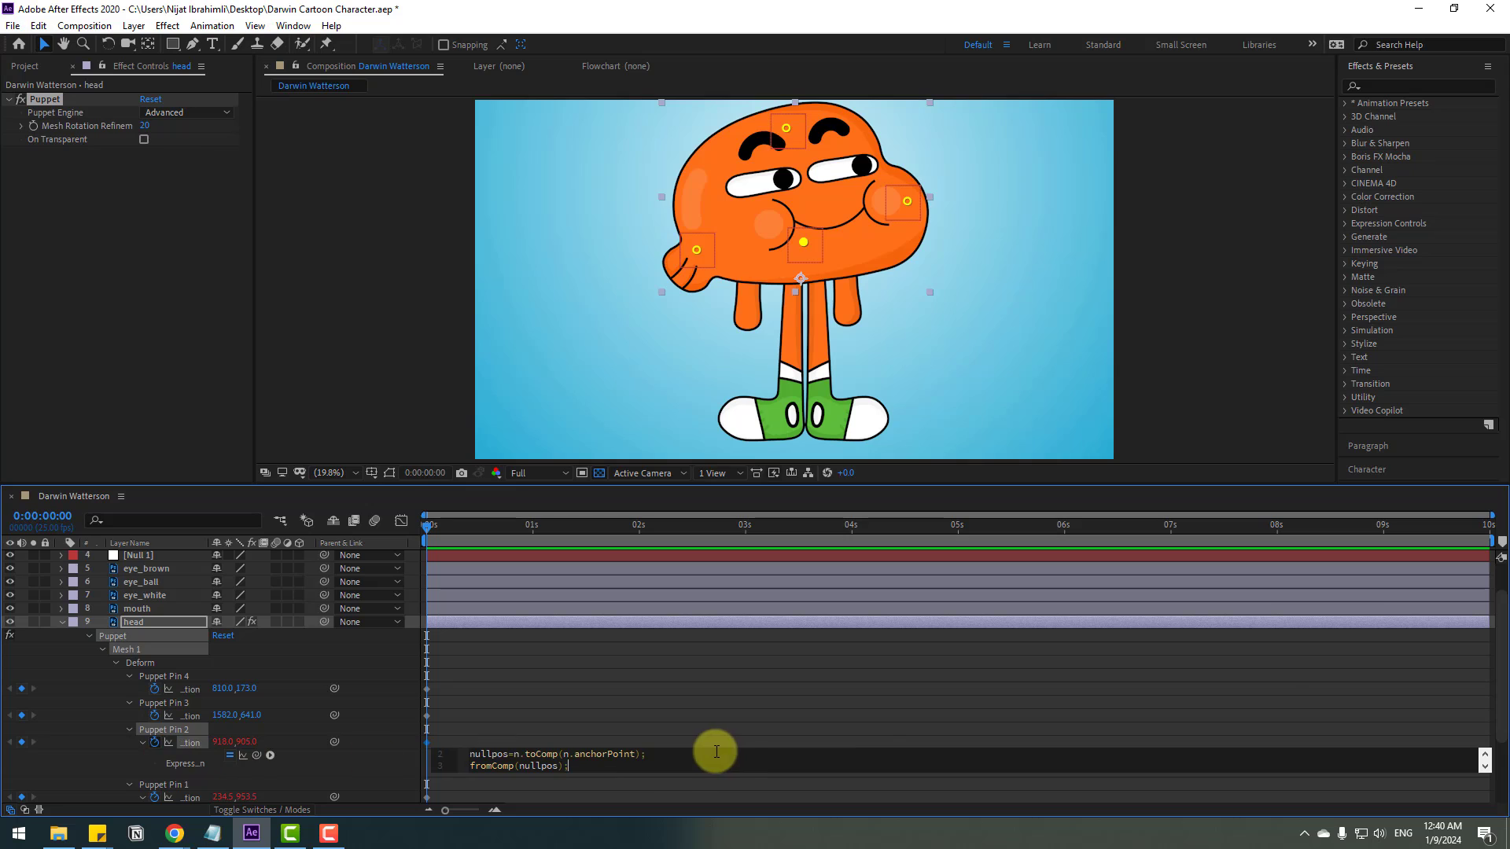
{"action": "left_click", "coordinate": [1484, 753]}
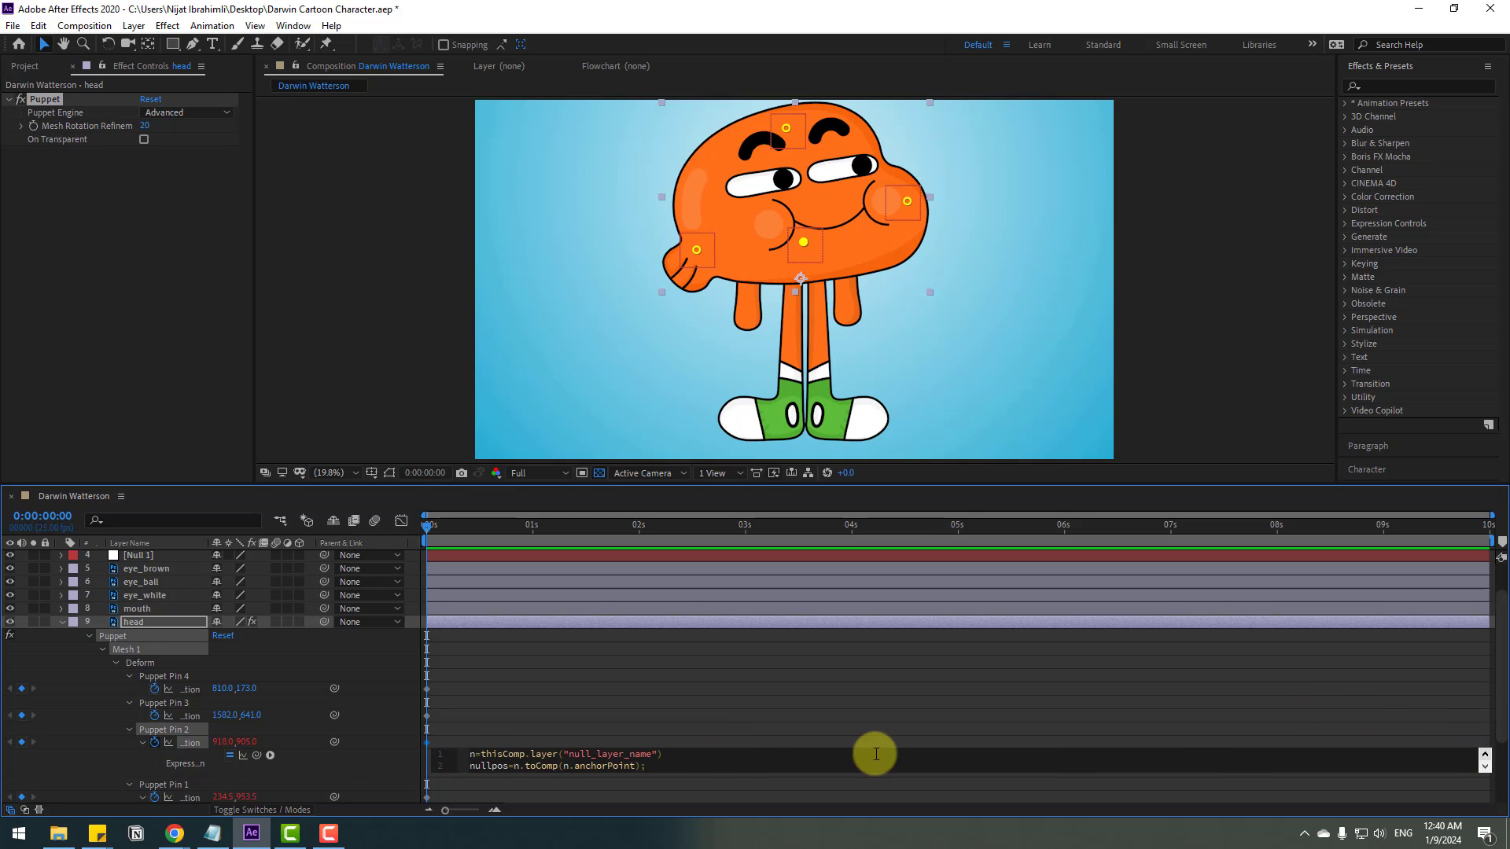
{"action": "left_click_drag", "start_coordinate": [574, 756], "coordinate": [653, 753]}
{"action": "key", "text": "BackSpace"}
{"action": "key", "text": "BackSpace"}
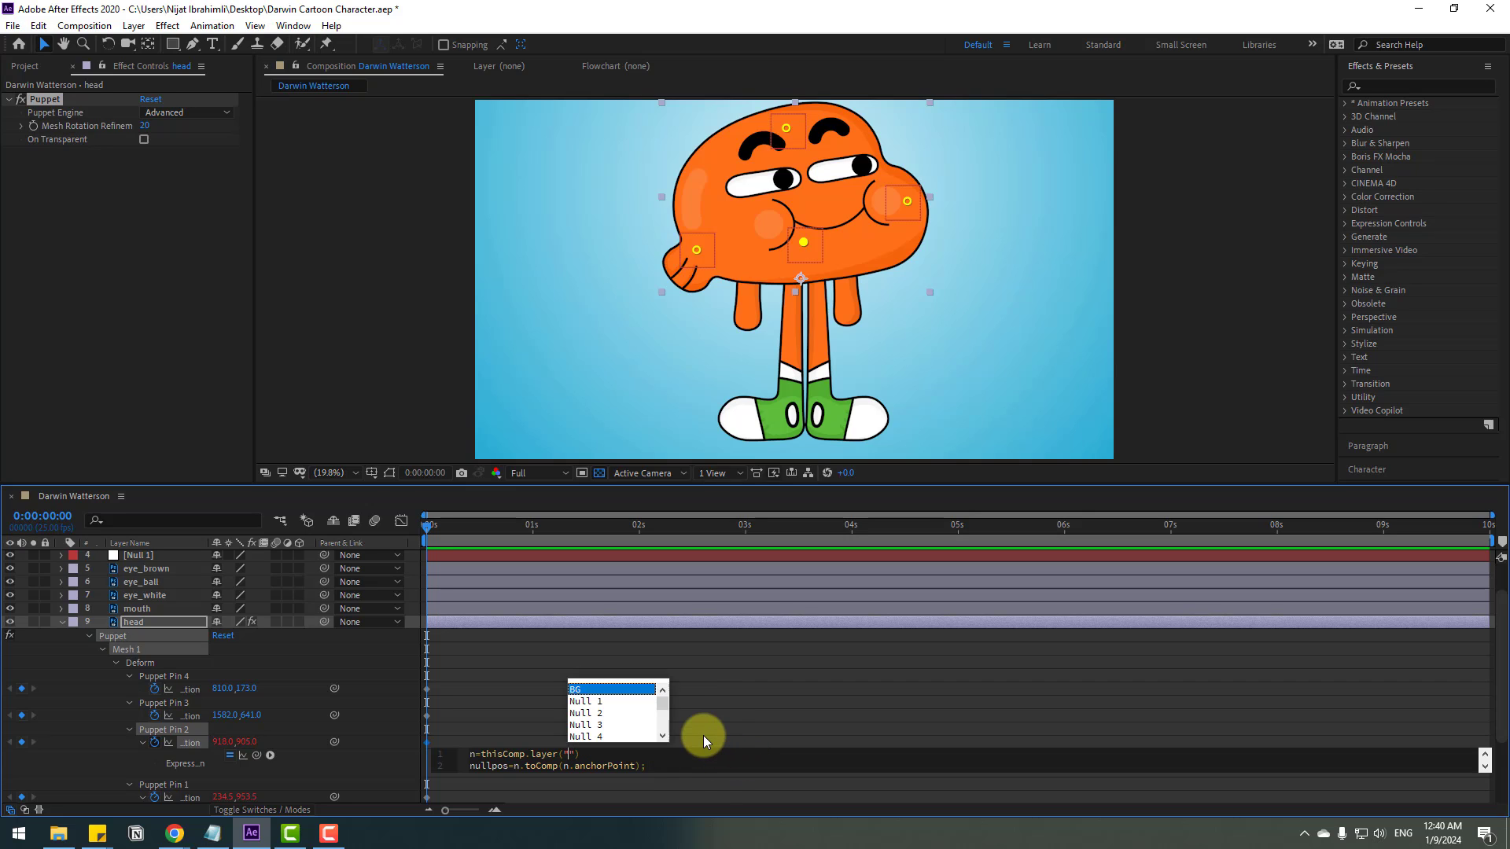
{"action": "left_click", "coordinate": [586, 713]}
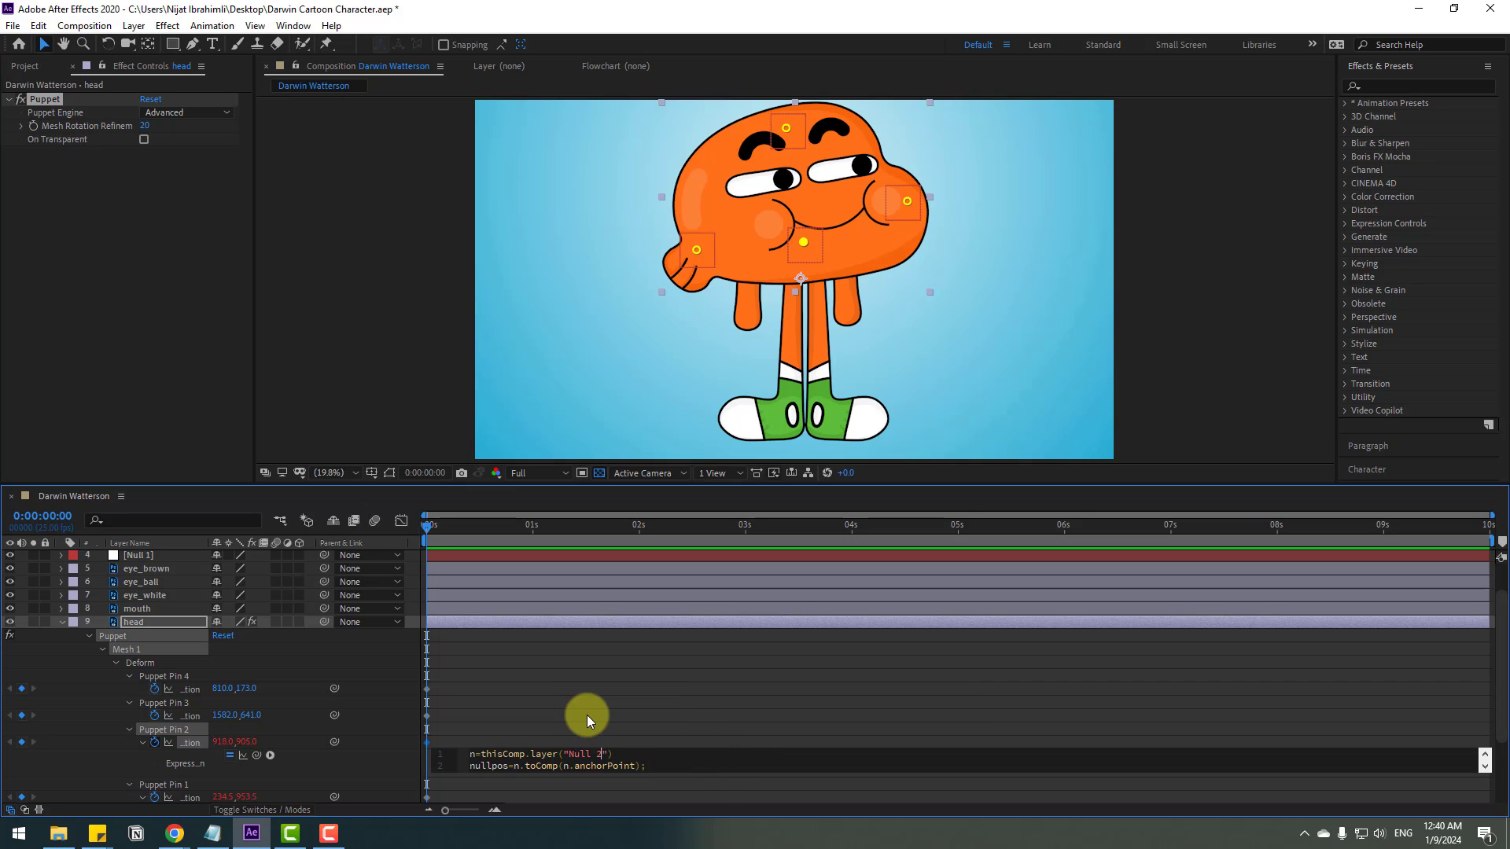
{"action": "left_click", "coordinate": [541, 743]}
- Move Null 2 slightly down on the cheek to test its control of the linked pin
{"action": "scroll", "coordinate": [150, 597], "scroll_direction": "up", "scroll_amount": 1}
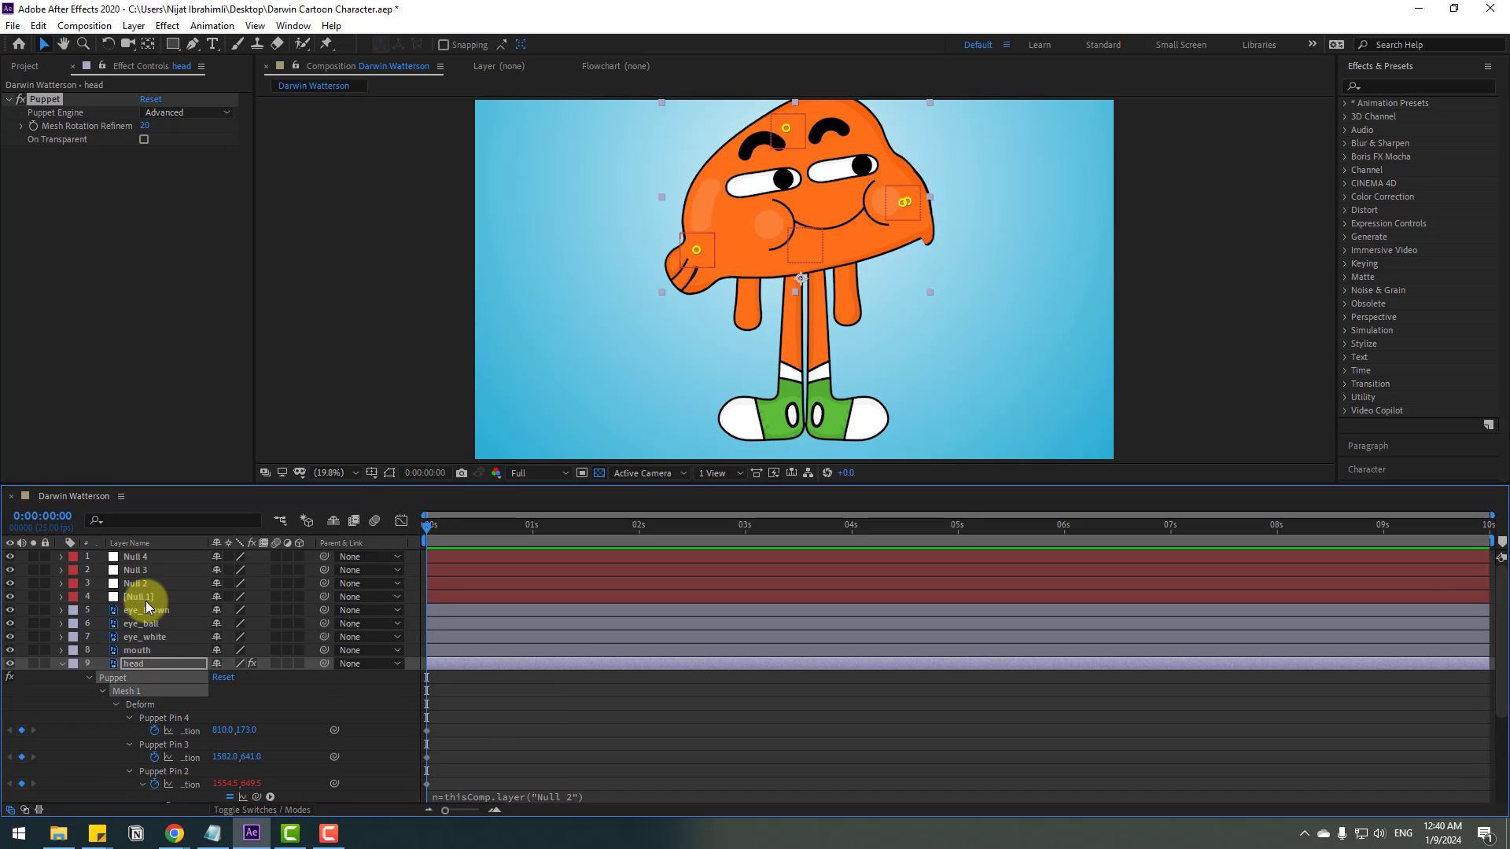
{"action": "left_click", "coordinate": [140, 584]}
{"action": "mouse_move", "coordinate": [904, 219]}
{"action": "left_mouse_down"}
{"action": "mouse_move", "coordinate": [888, 249]}
{"action": "mouse_move", "coordinate": [900, 228]}
{"action": "left_mouse_up"}
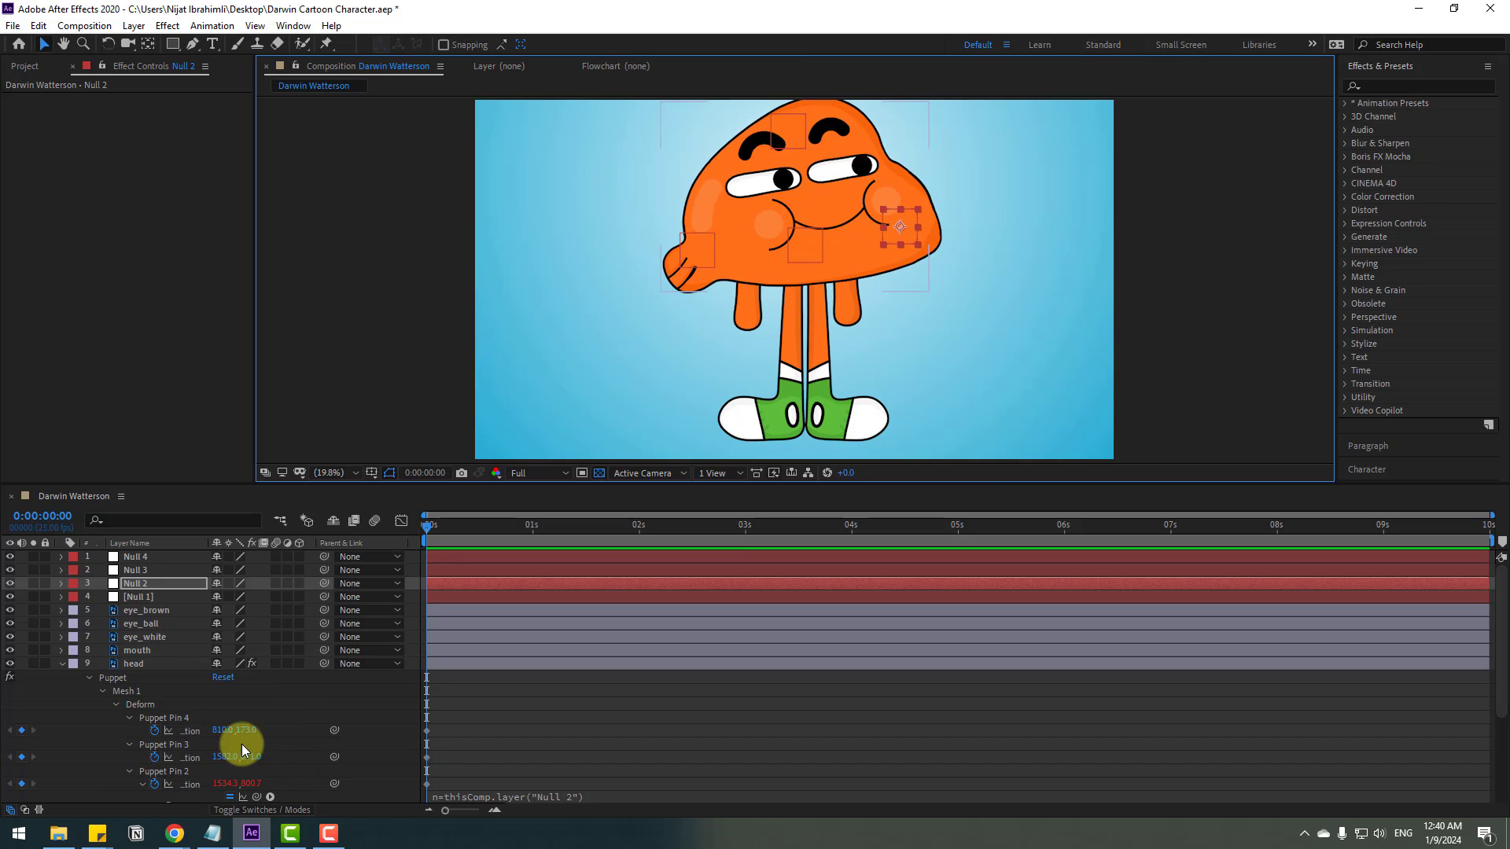
- Add the copied expression to Puppet Pin 3's position, replacing the placeholder layer name with Null 3
{"action": "left_click", "coordinate": [155, 757], "text": "alt"}
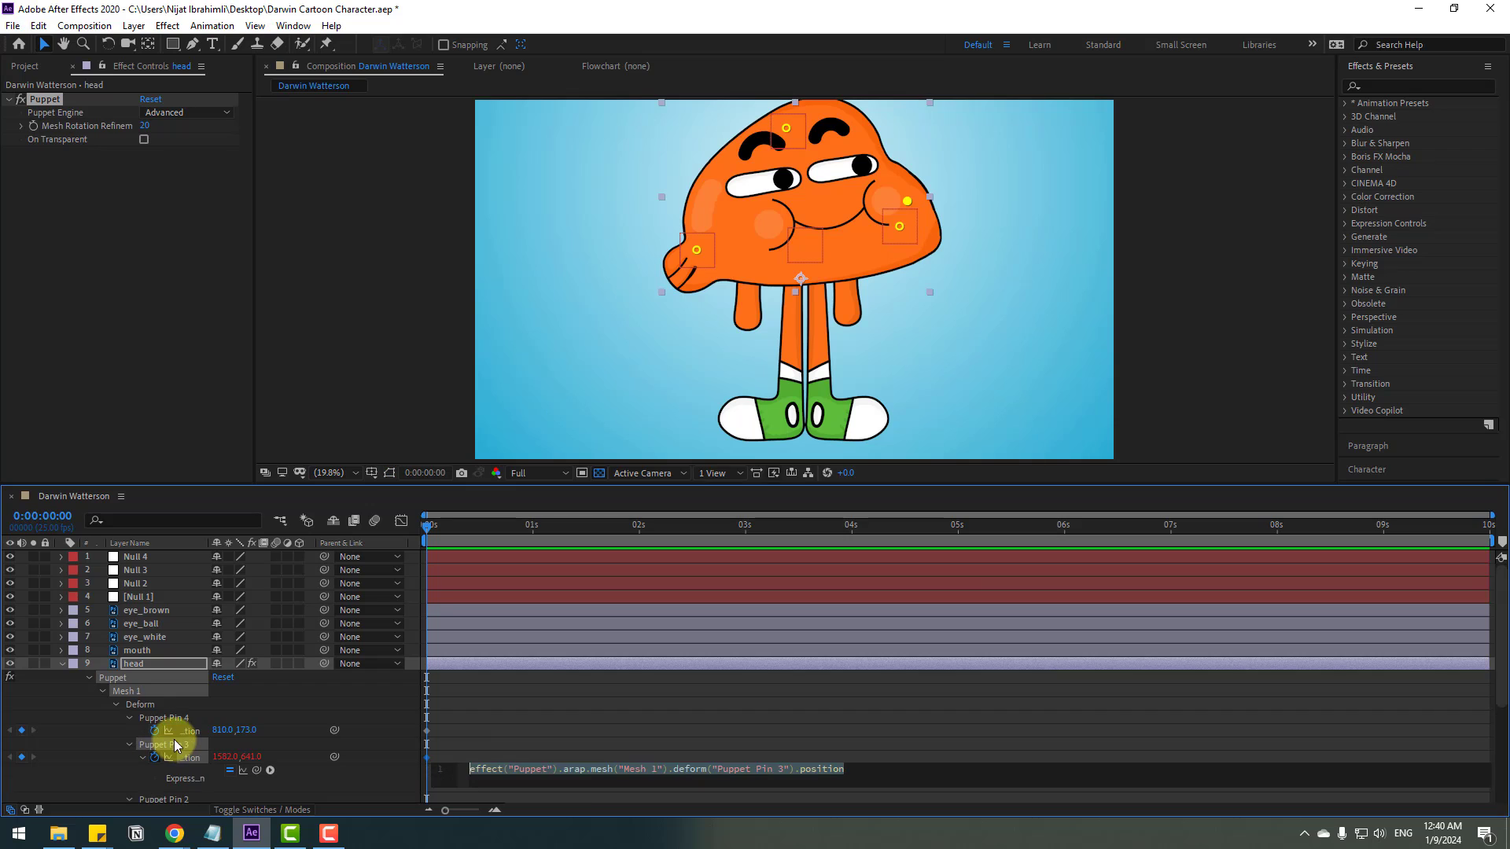
{"action": "key", "text": "ctrl+v"}
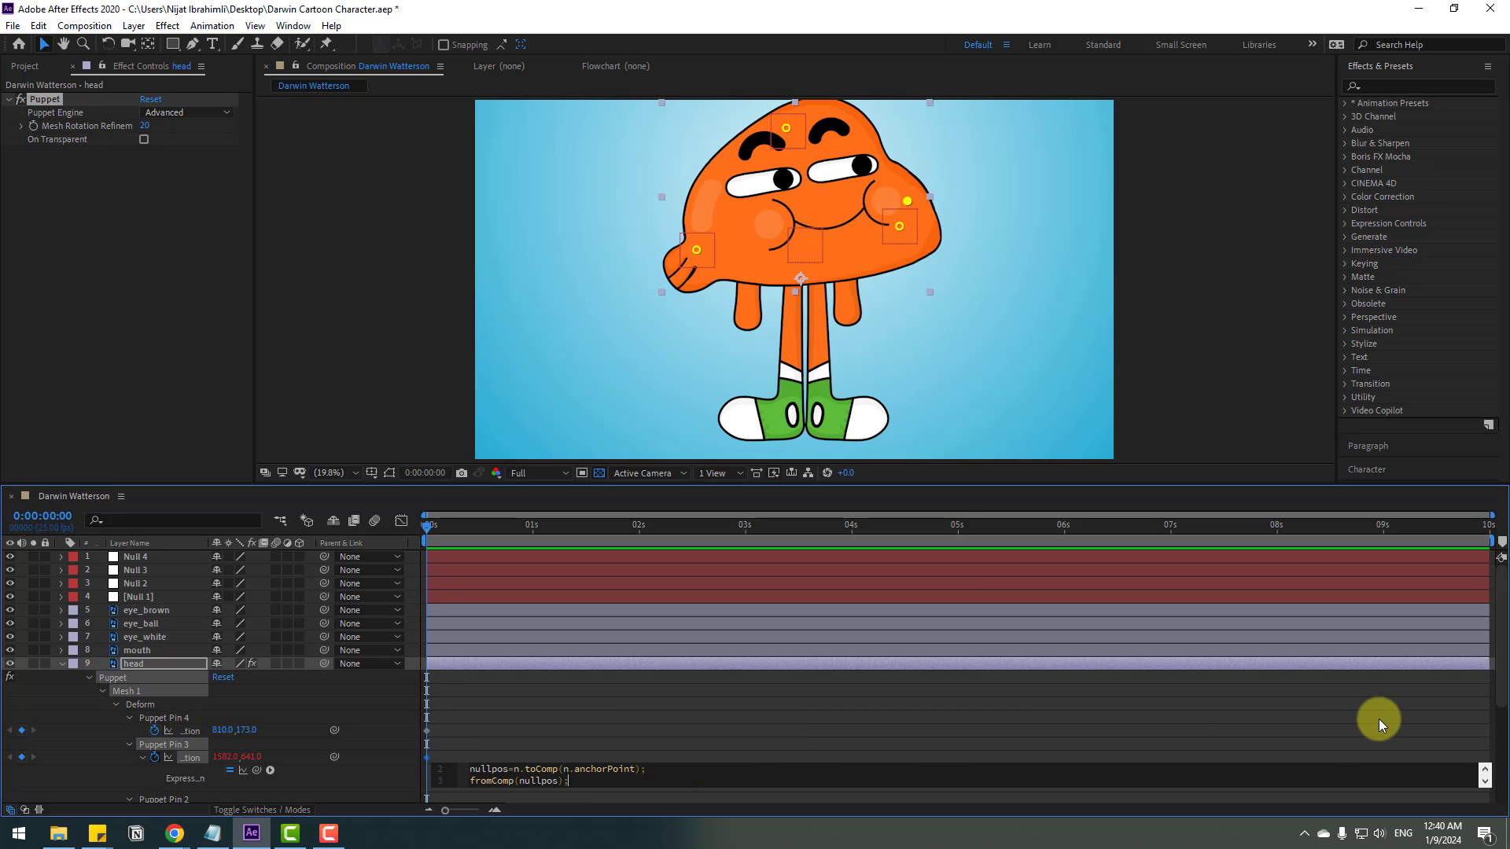
{"action": "left_click", "coordinate": [1485, 772]}
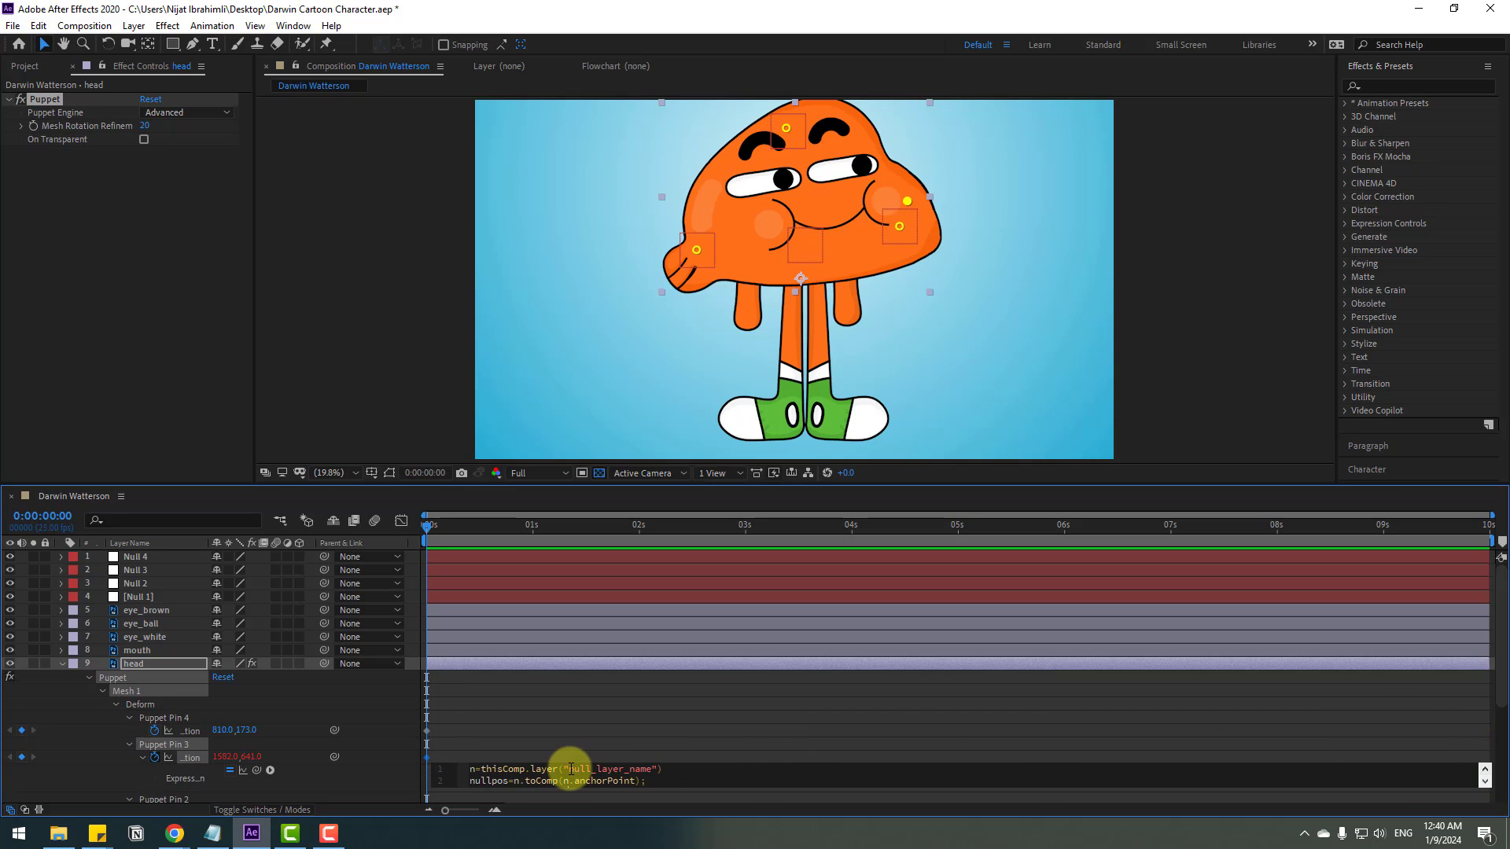
{"action": "left_click_drag", "start_coordinate": [573, 769], "coordinate": [645, 768]}
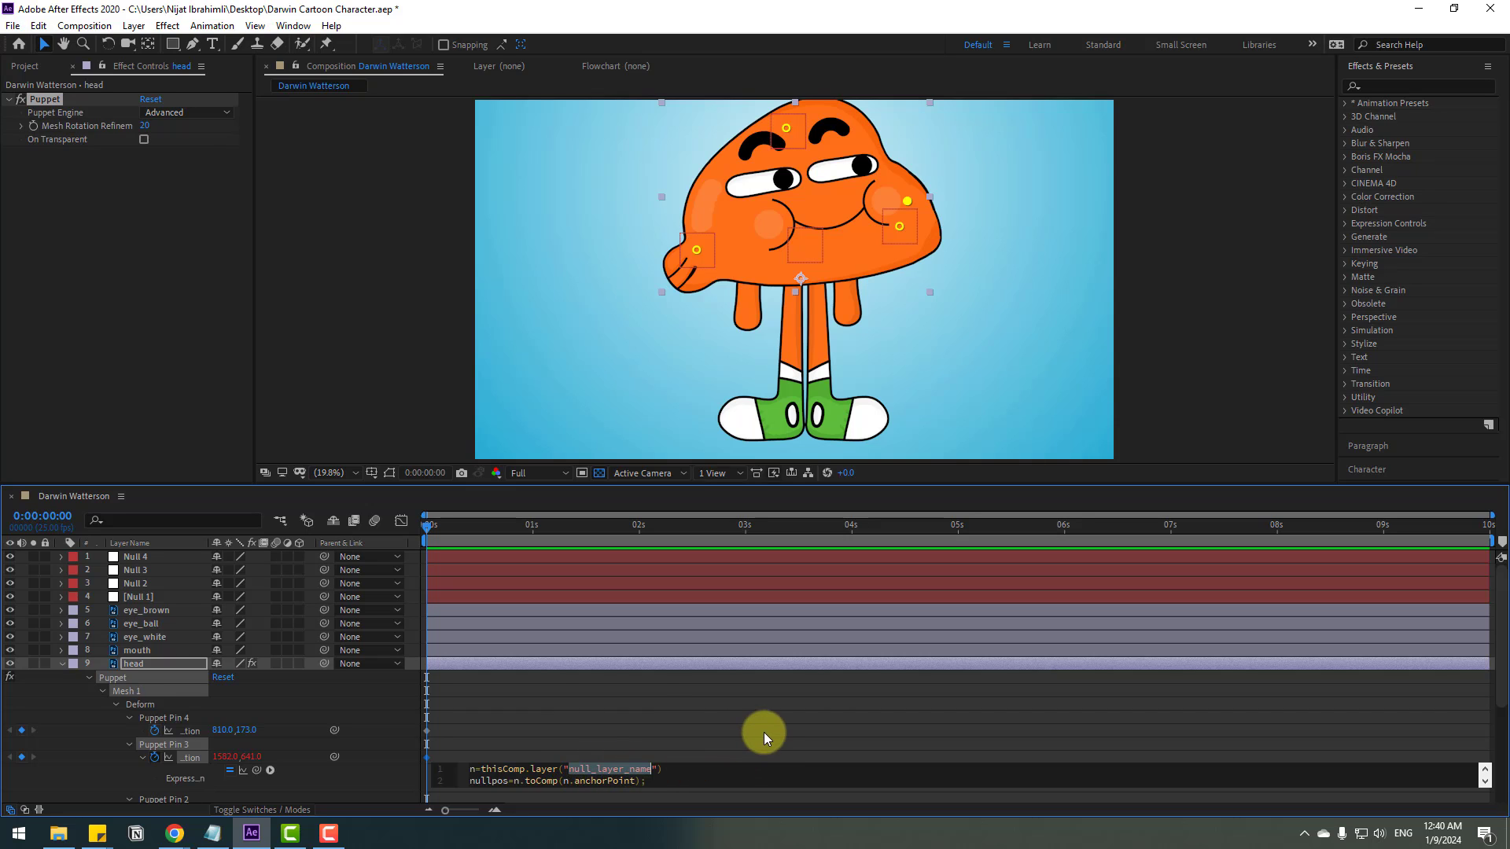
{"action": "key", "text": "BackSpace"}
{"action": "left_click", "coordinate": [594, 741]}
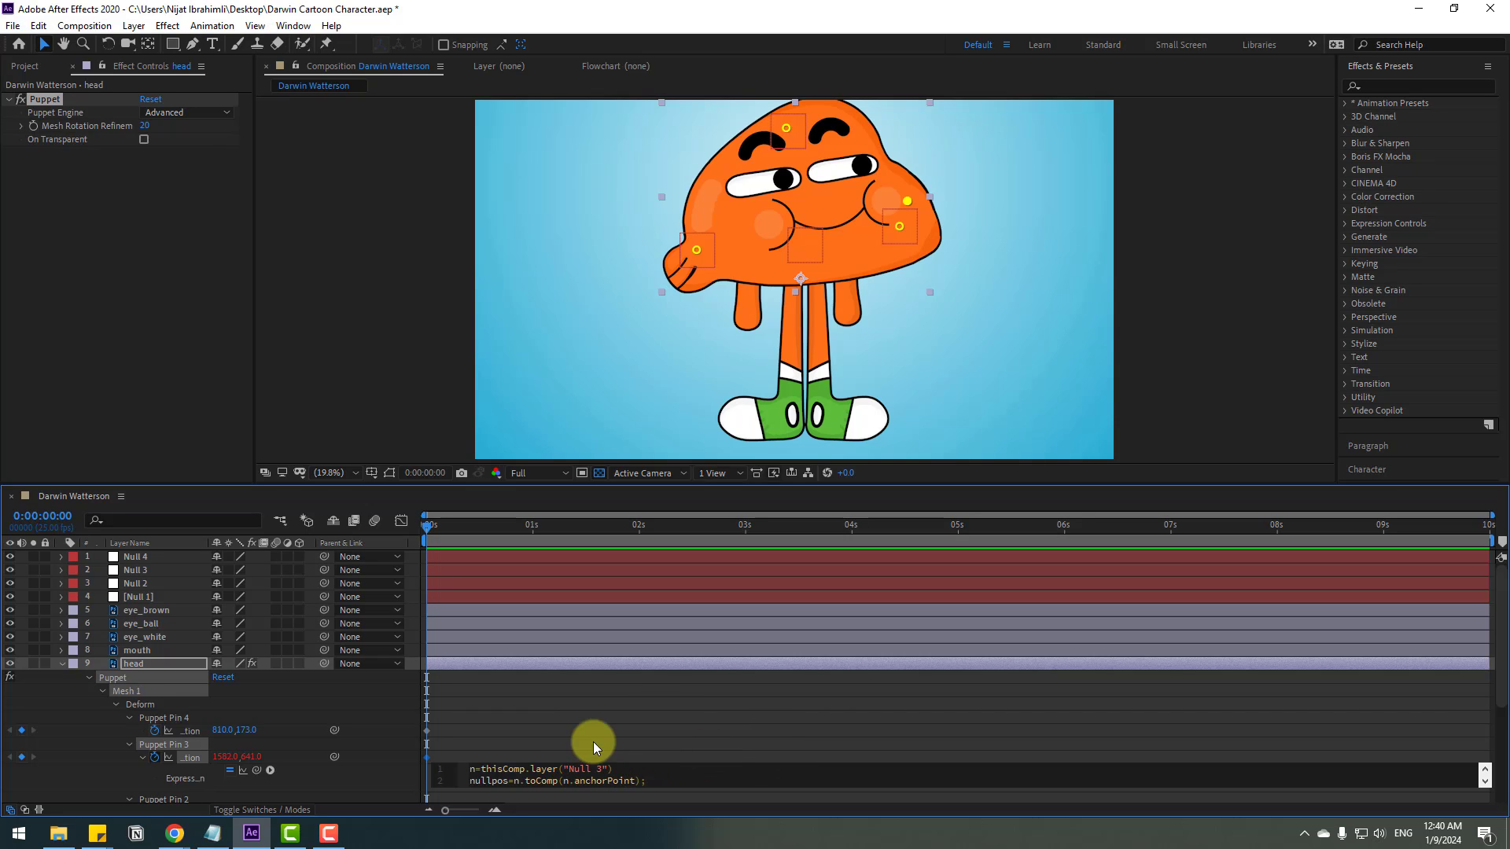
{"action": "left_click", "coordinate": [549, 758]}
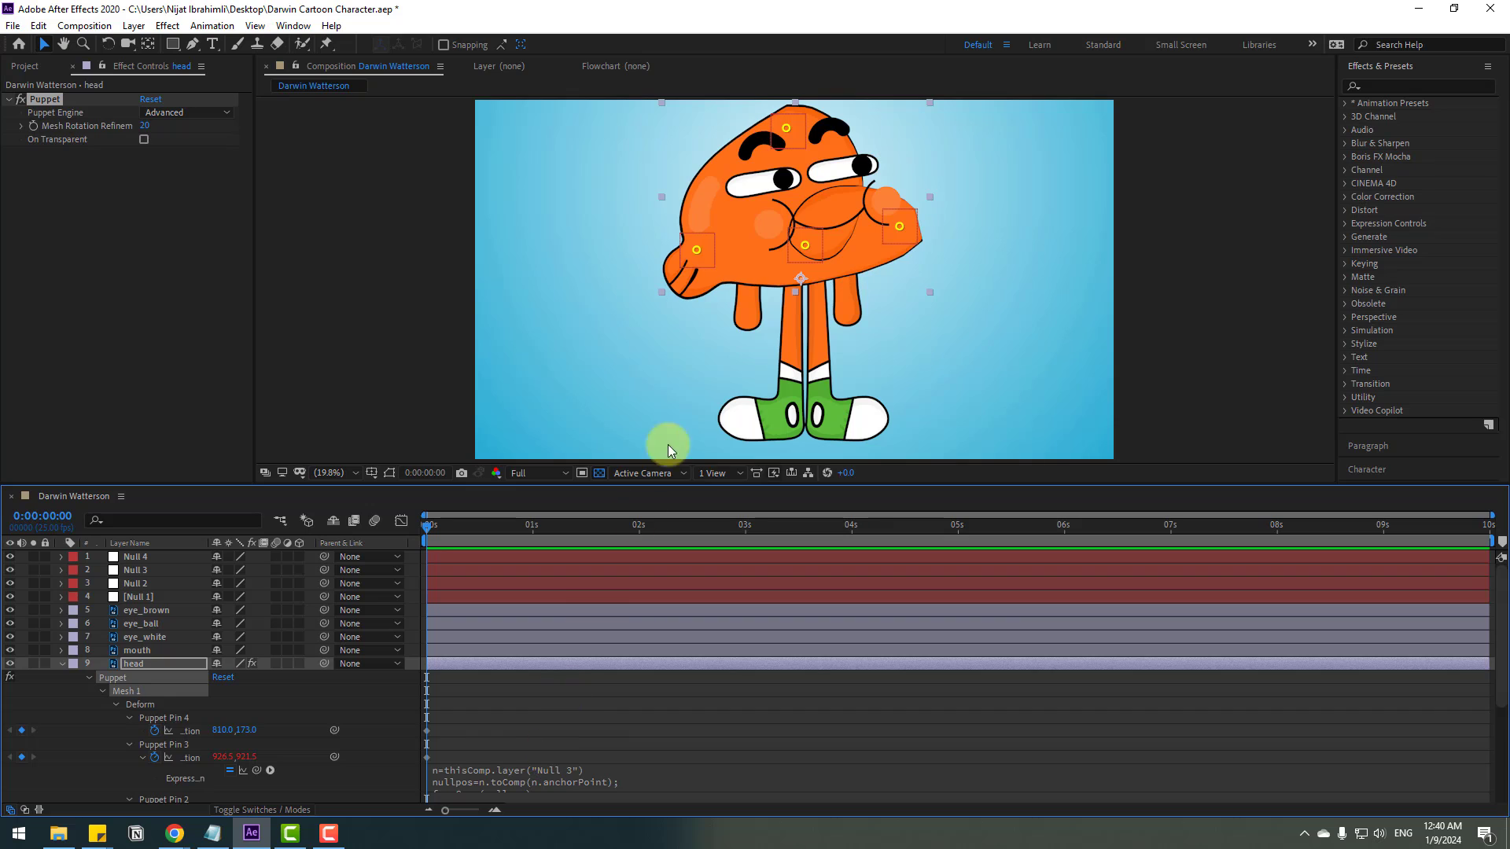
- Swap the two nulls' places so the face regains its shape, with Null 3 at the cheek and Null 2 below the mouth
{"action": "left_click", "coordinate": [137, 570]}
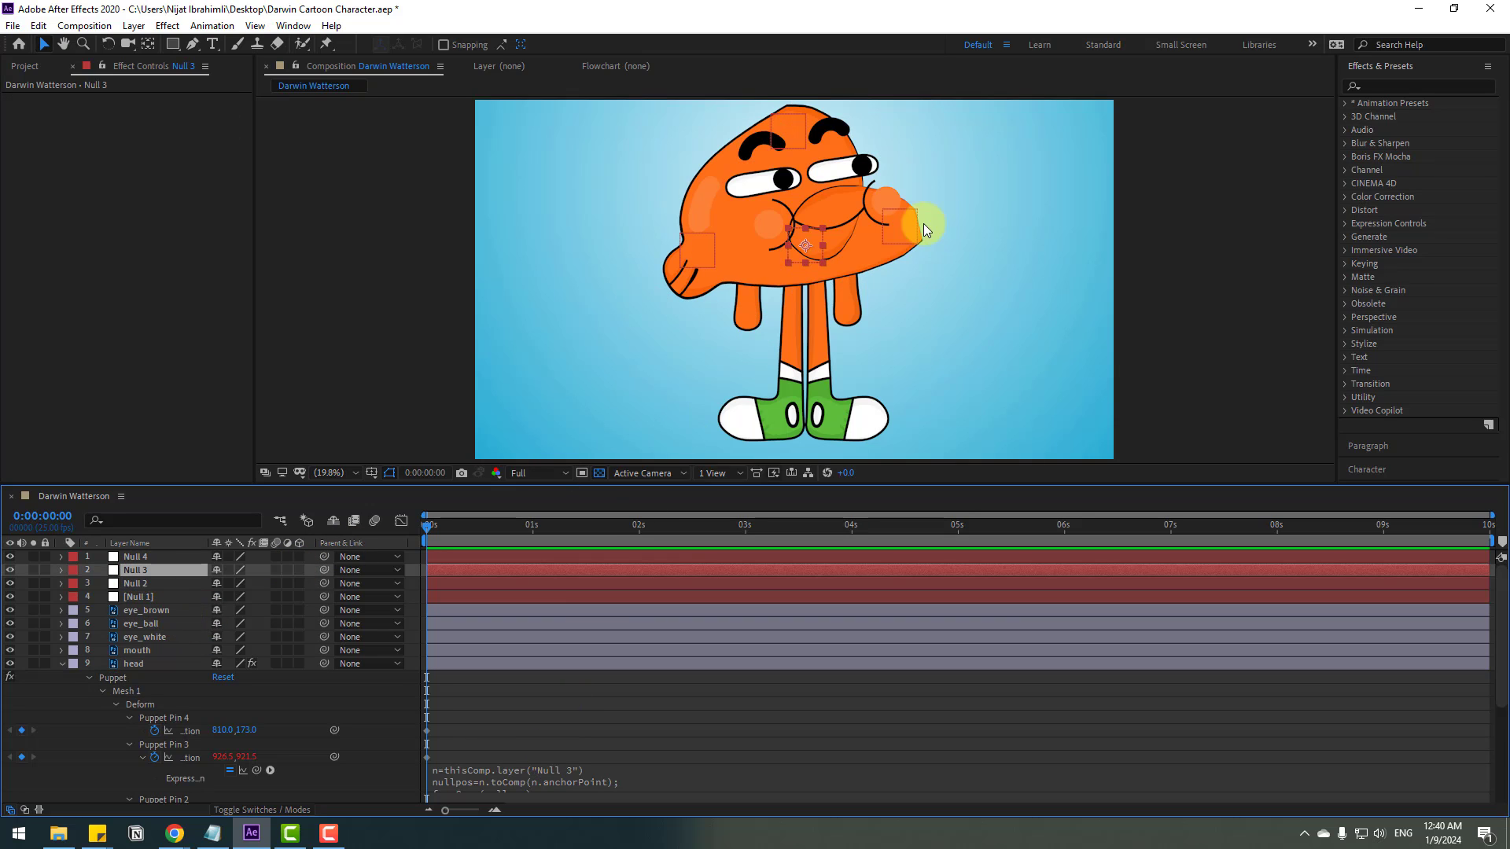
{"action": "left_click_drag", "start_coordinate": [809, 246], "coordinate": [924, 179]}
{"action": "left_click", "coordinate": [879, 234]}
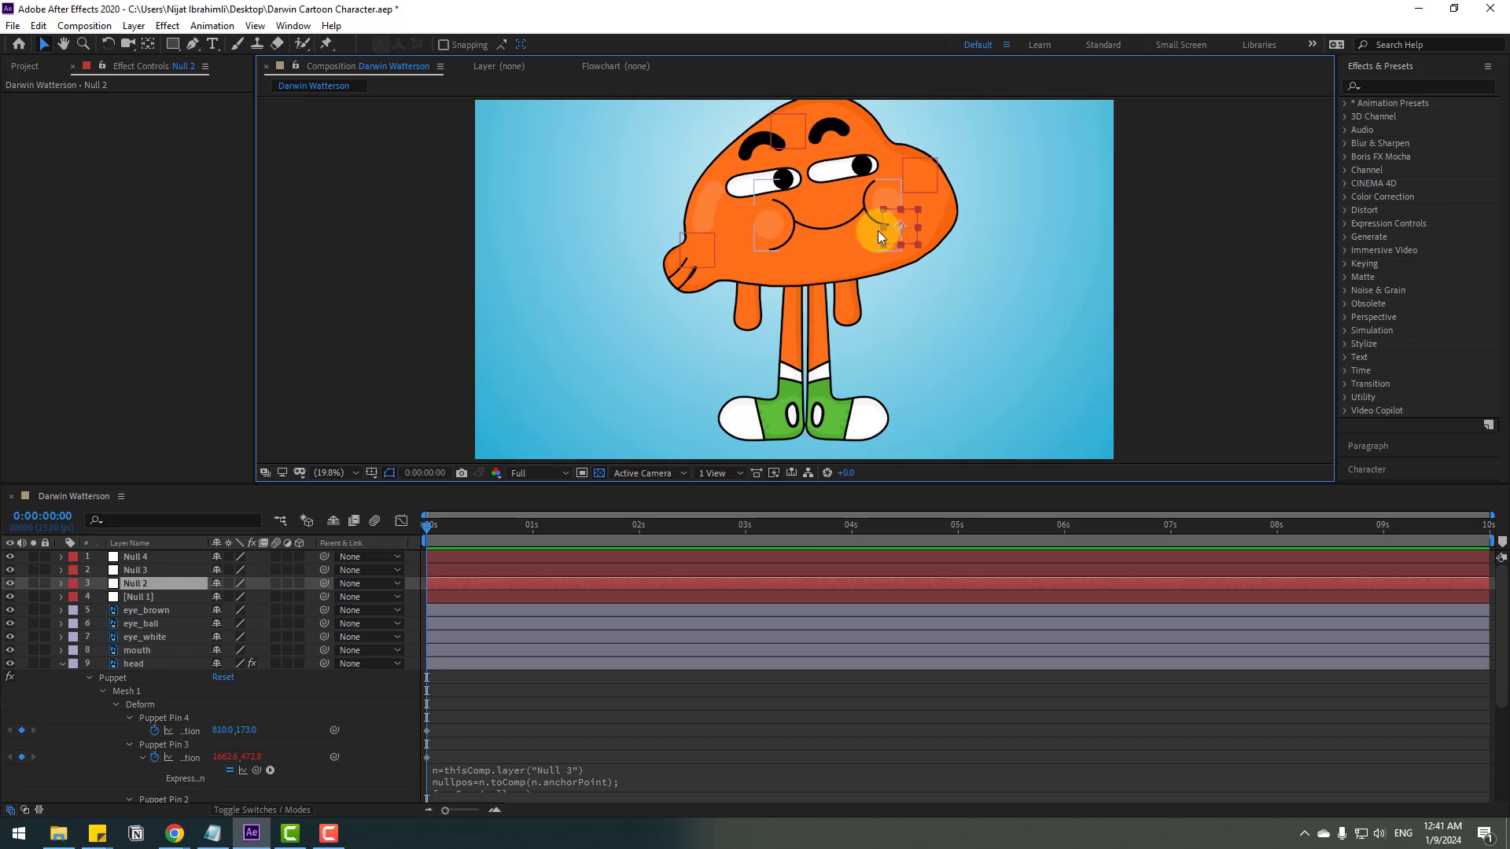
{"action": "left_click_drag", "start_coordinate": [879, 246], "coordinate": [858, 257]}
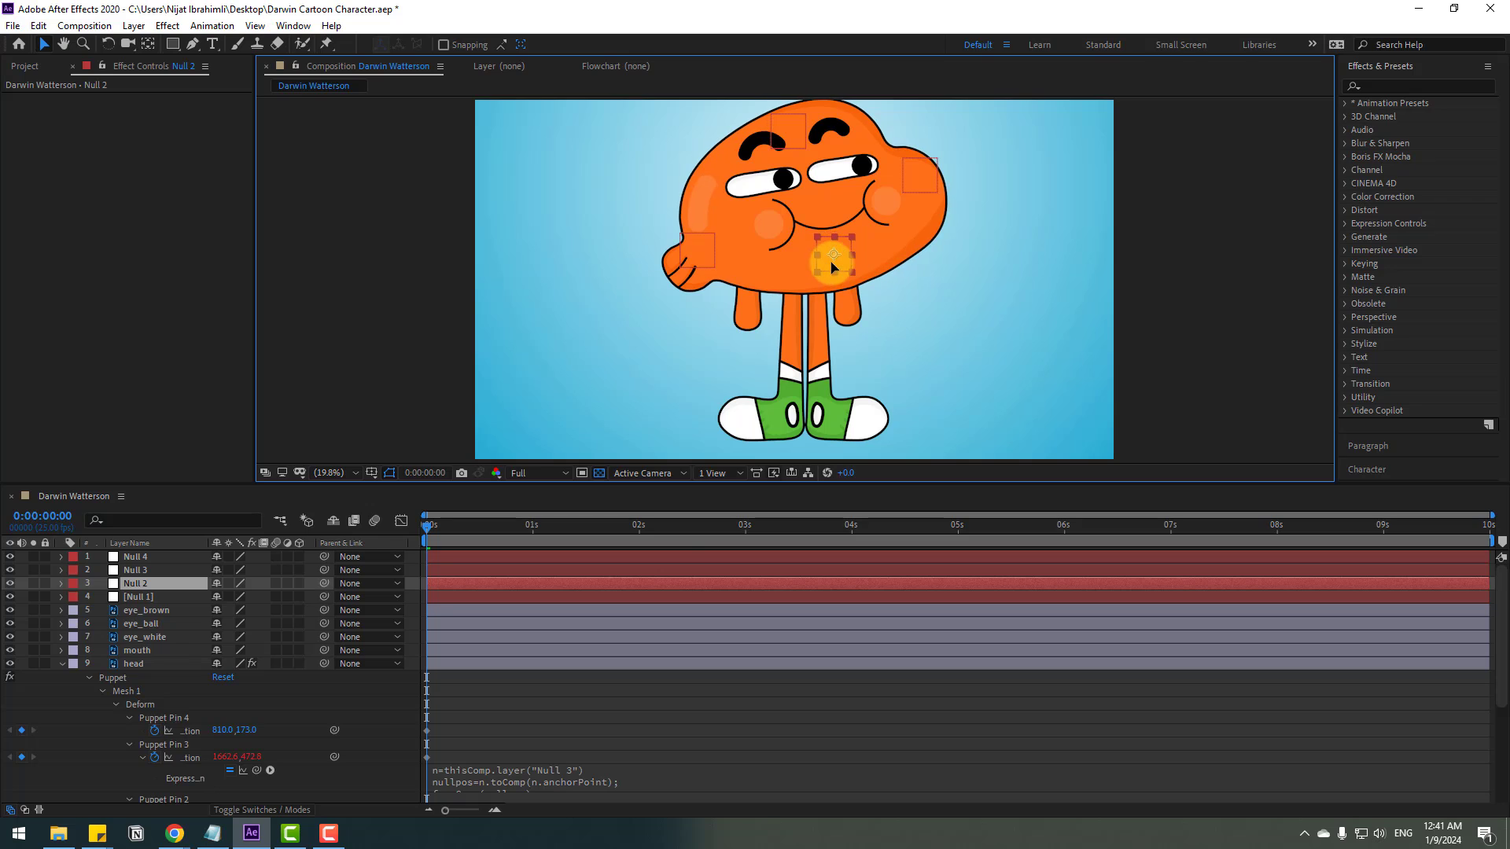
{"action": "mouse_move", "coordinate": [918, 184]}
{"action": "left_mouse_down"}
{"action": "mouse_move", "coordinate": [930, 206]}
{"action": "mouse_move", "coordinate": [904, 202]}
{"action": "mouse_move", "coordinate": [921, 205]}
{"action": "left_mouse_up"}
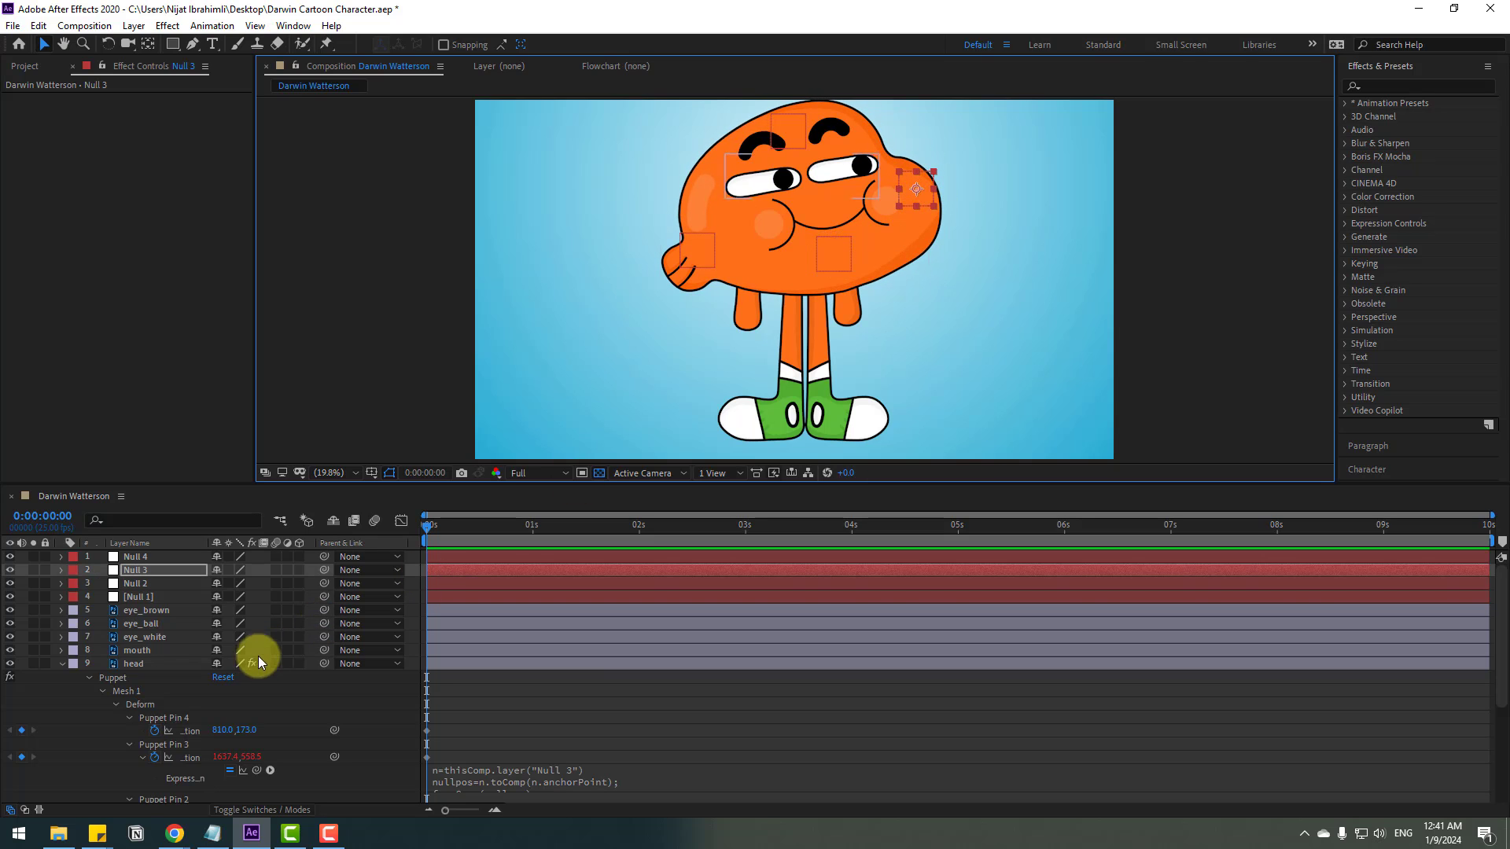
- Add the copied expression to Puppet Pin 4's position, replacing the placeholder layer name with Null 4
{"action": "left_click", "coordinate": [100, 729]}
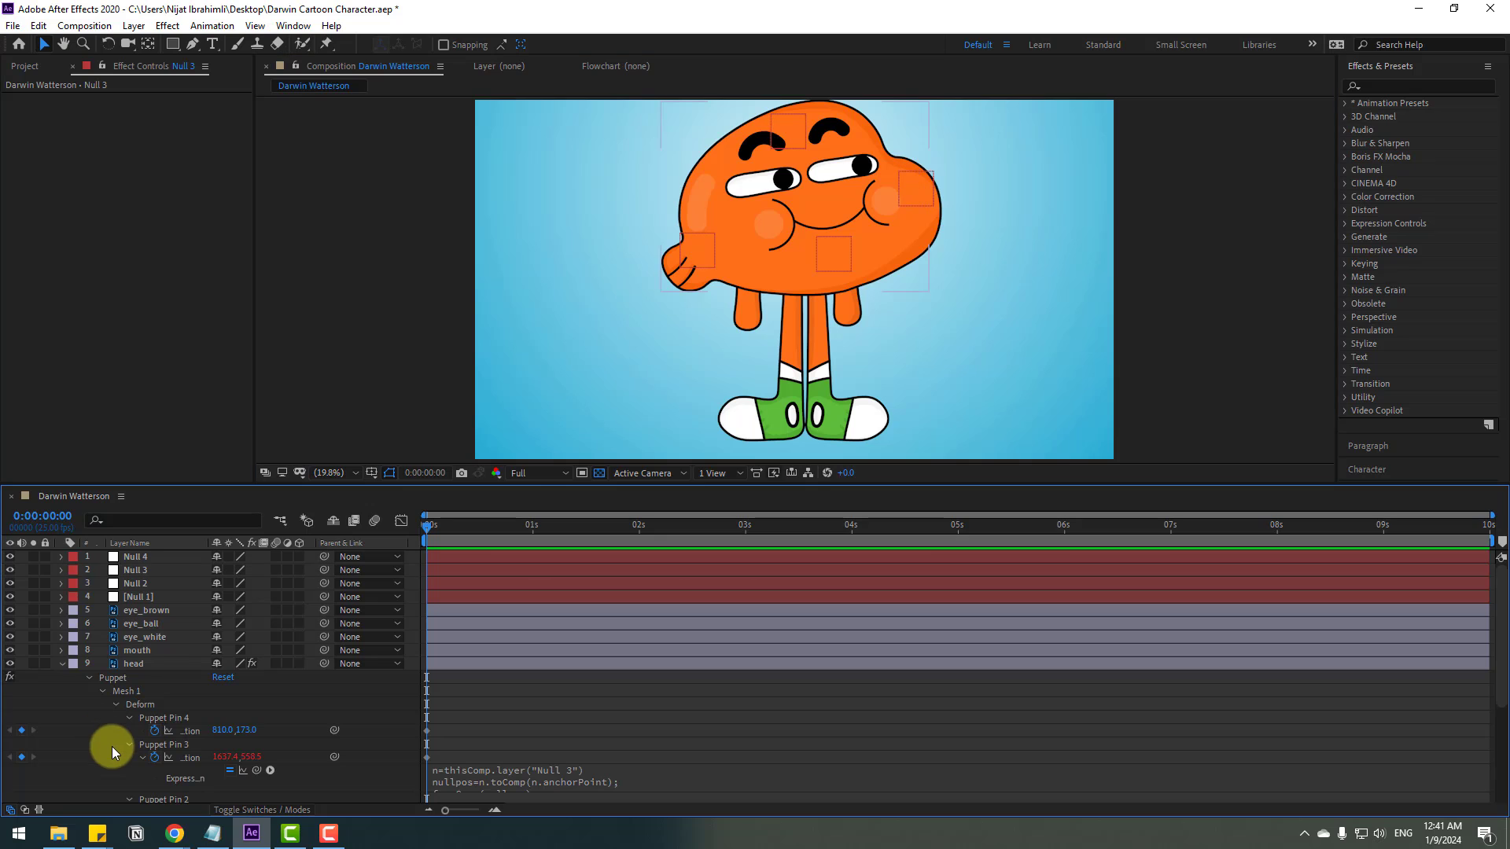
{"action": "left_click", "coordinate": [155, 736], "text": "alt"}
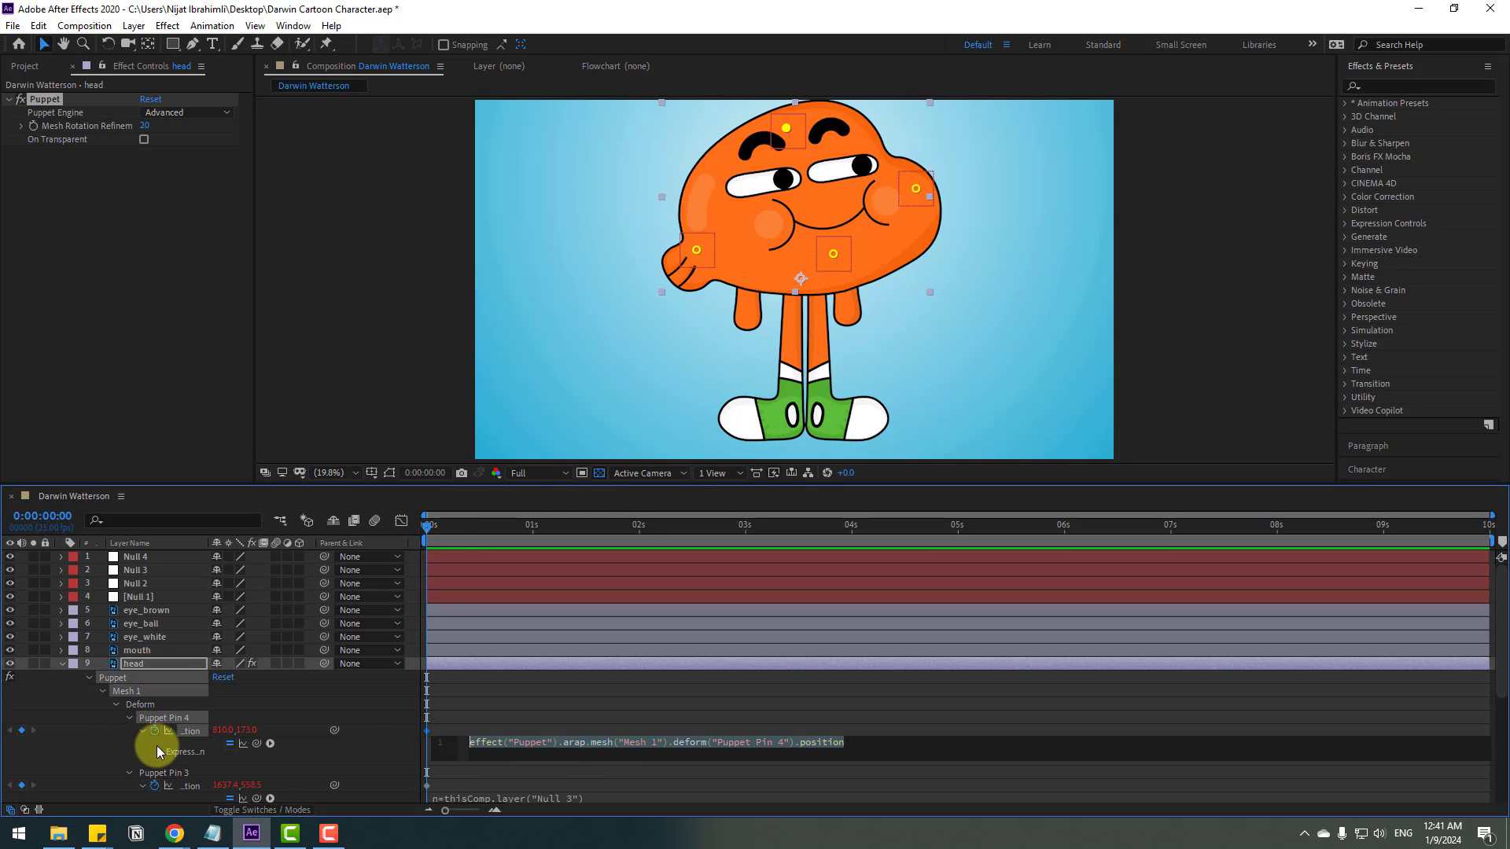
{"action": "type", "text": "n=thisComp.layer(\"Null 3\") nullpos=n.toComp(n.anchorPoint); fromComp(nullpos);"}
{"action": "left_click", "coordinate": [1485, 742]}
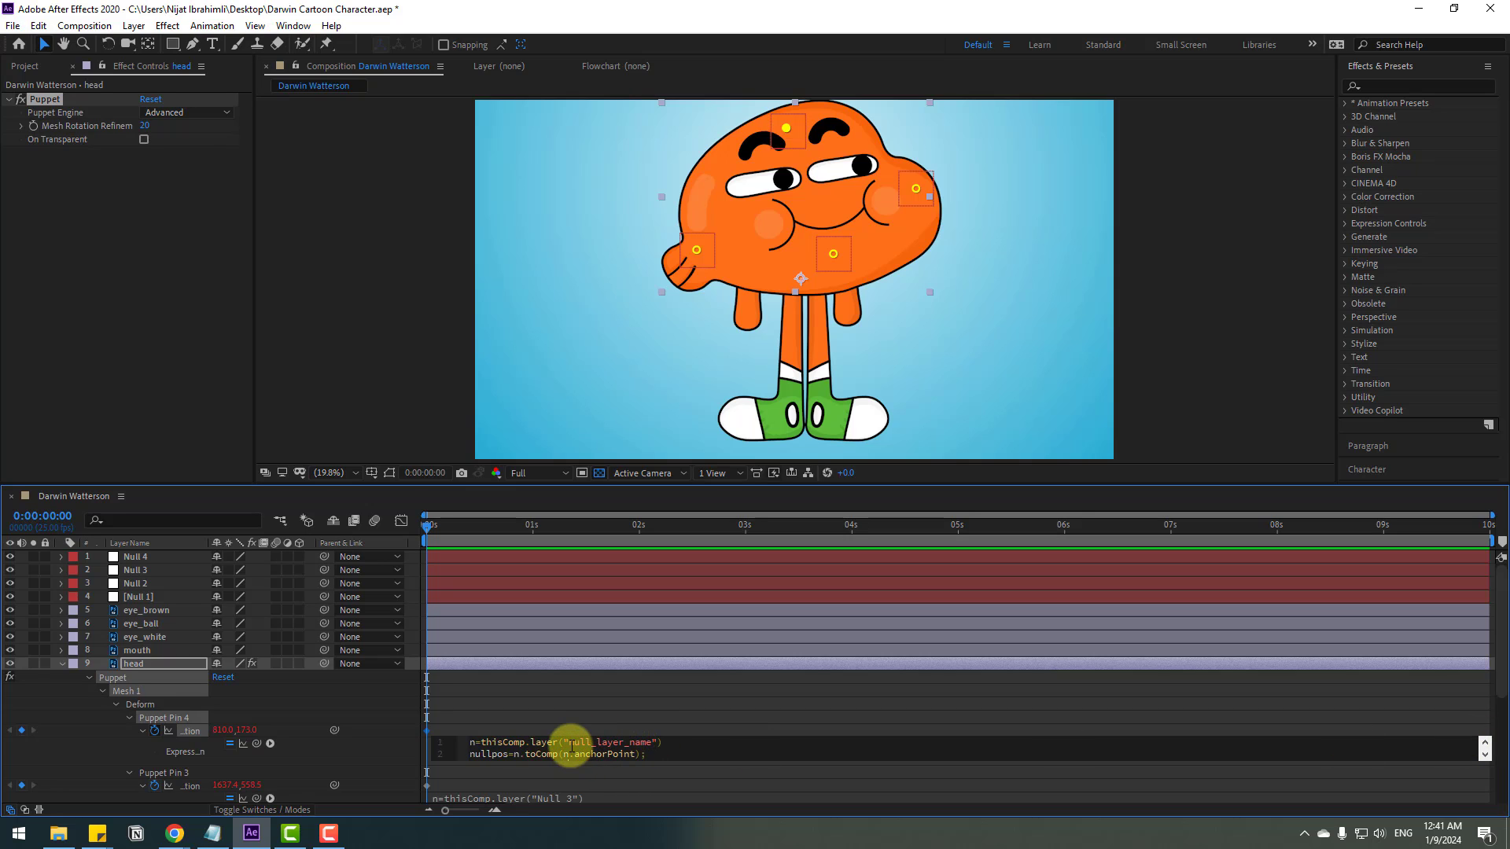
{"action": "double_click", "coordinate": [571, 742]}
{"action": "key", "text": "BackSpace"}
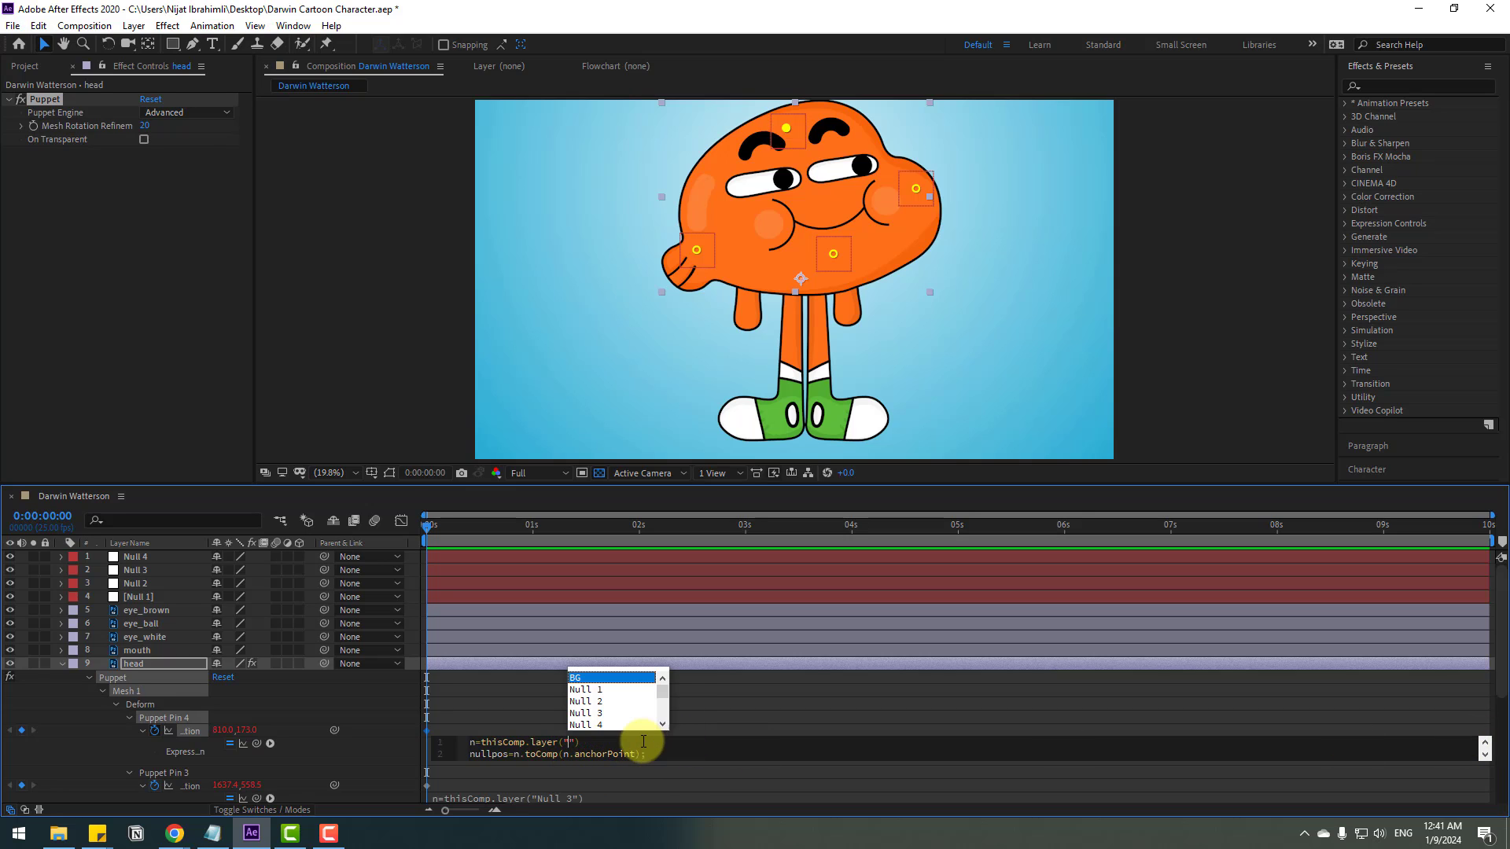
{"action": "double_click", "coordinate": [588, 724]}
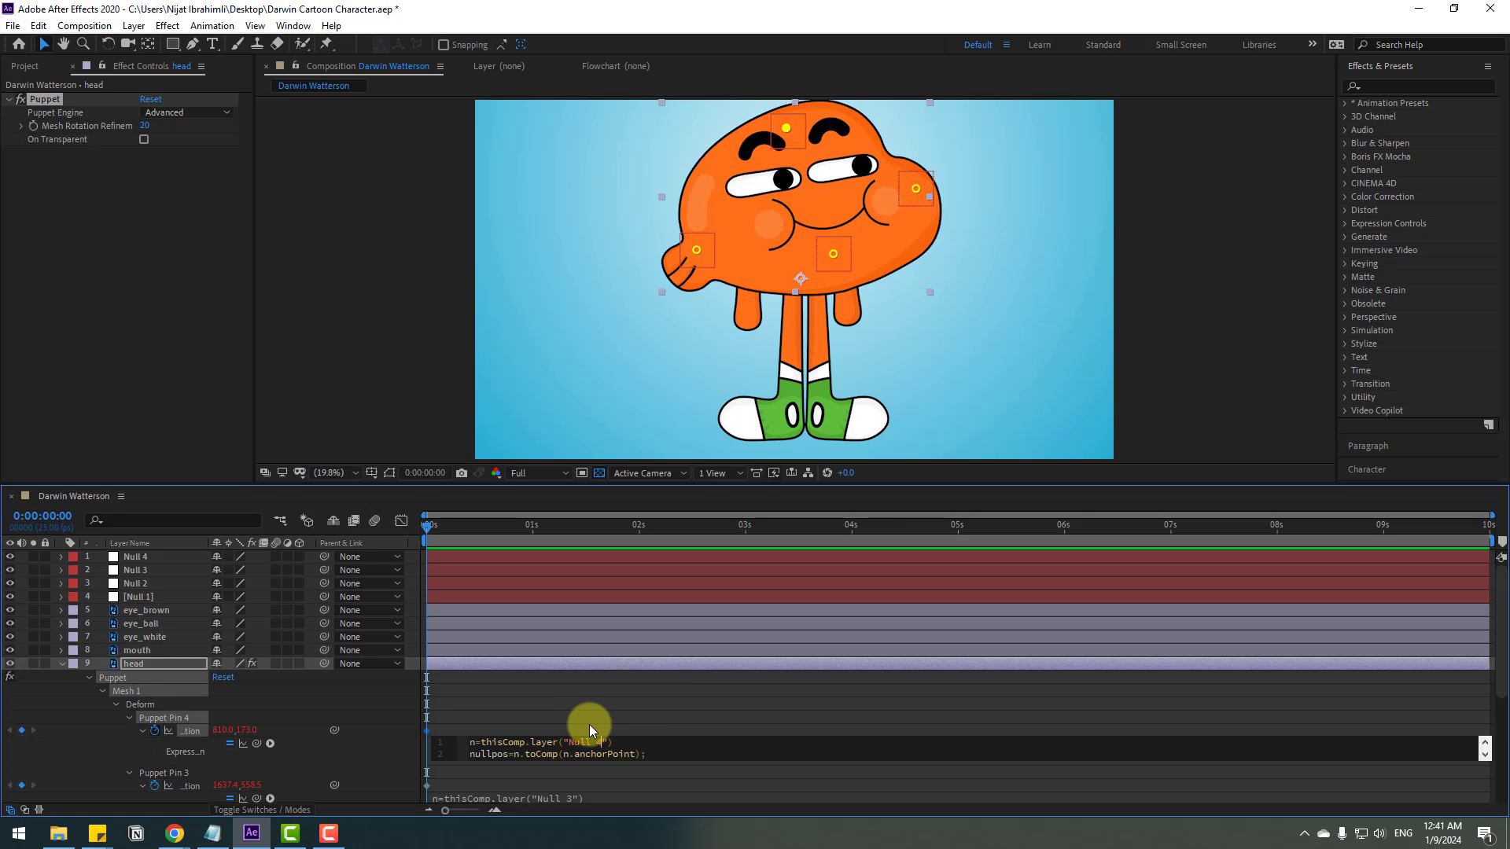
{"action": "left_click", "coordinate": [489, 728]}
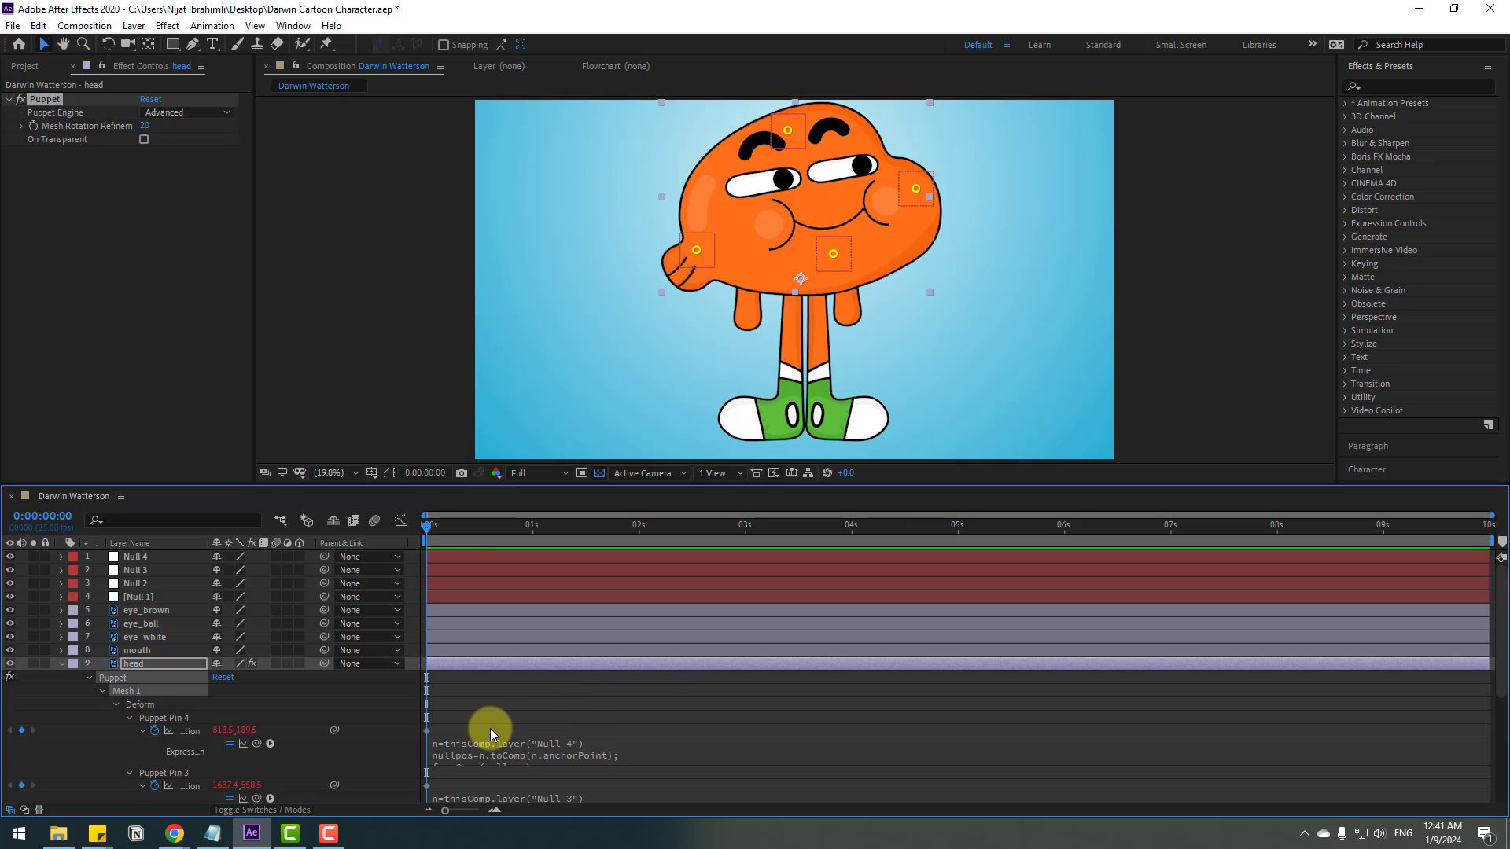
- Nudge Null 4 up and left on the forehead and move the tail, chin and cheek nulls briefly to test the head deformation
{"action": "left_click", "coordinate": [135, 557]}
{"action": "mouse_move", "coordinate": [770, 142]}
{"action": "left_mouse_down"}
{"action": "mouse_move", "coordinate": [774, 119]}
{"action": "mouse_move", "coordinate": [762, 137]}
{"action": "left_mouse_up"}
{"action": "left_click", "coordinate": [709, 250]}
{"action": "mouse_move", "coordinate": [709, 250]}
{"action": "left_mouse_down"}
{"action": "mouse_move", "coordinate": [692, 252]}
{"action": "mouse_move", "coordinate": [706, 254]}
{"action": "left_mouse_up"}
{"action": "left_click_drag", "start_coordinate": [829, 261], "coordinate": [835, 255]}
{"action": "left_click_drag", "start_coordinate": [908, 192], "coordinate": [923, 191]}
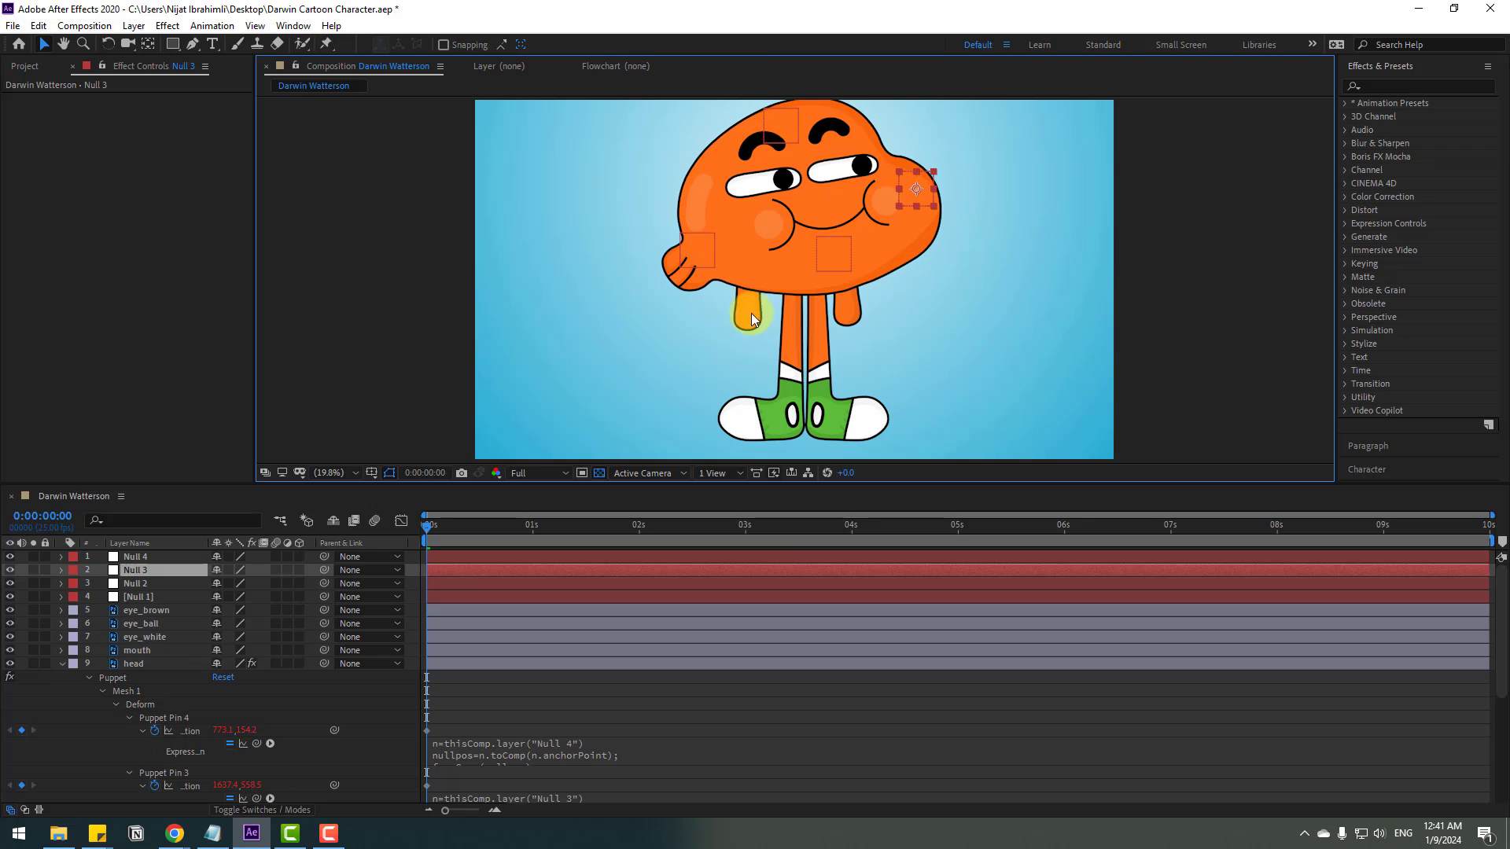
- Parent the hand_right and hand_left layers to the head layer
{"action": "left_click", "coordinate": [62, 664]}
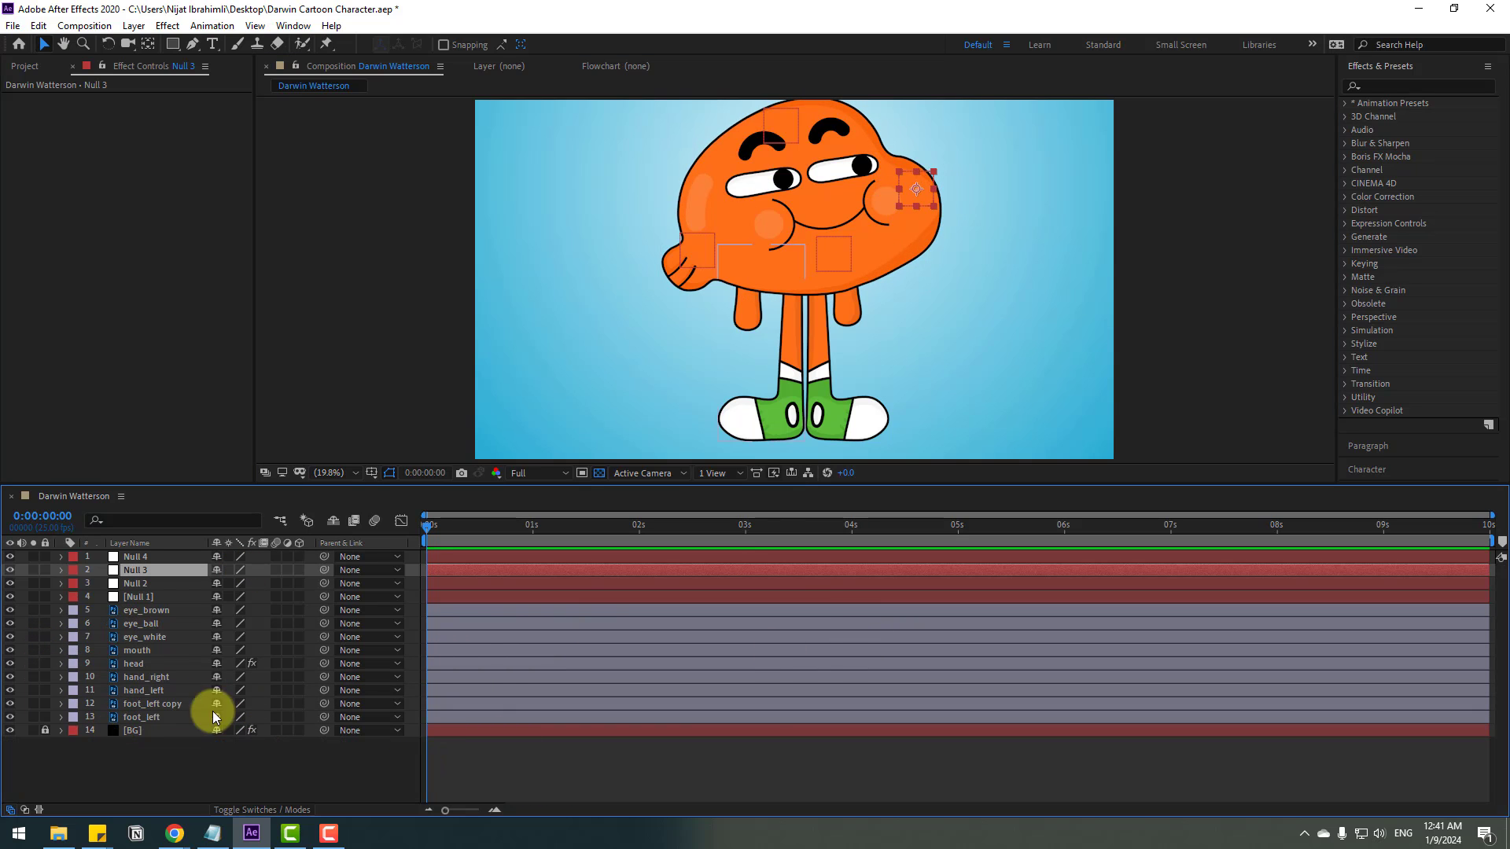
{"action": "left_click", "coordinate": [154, 680]}
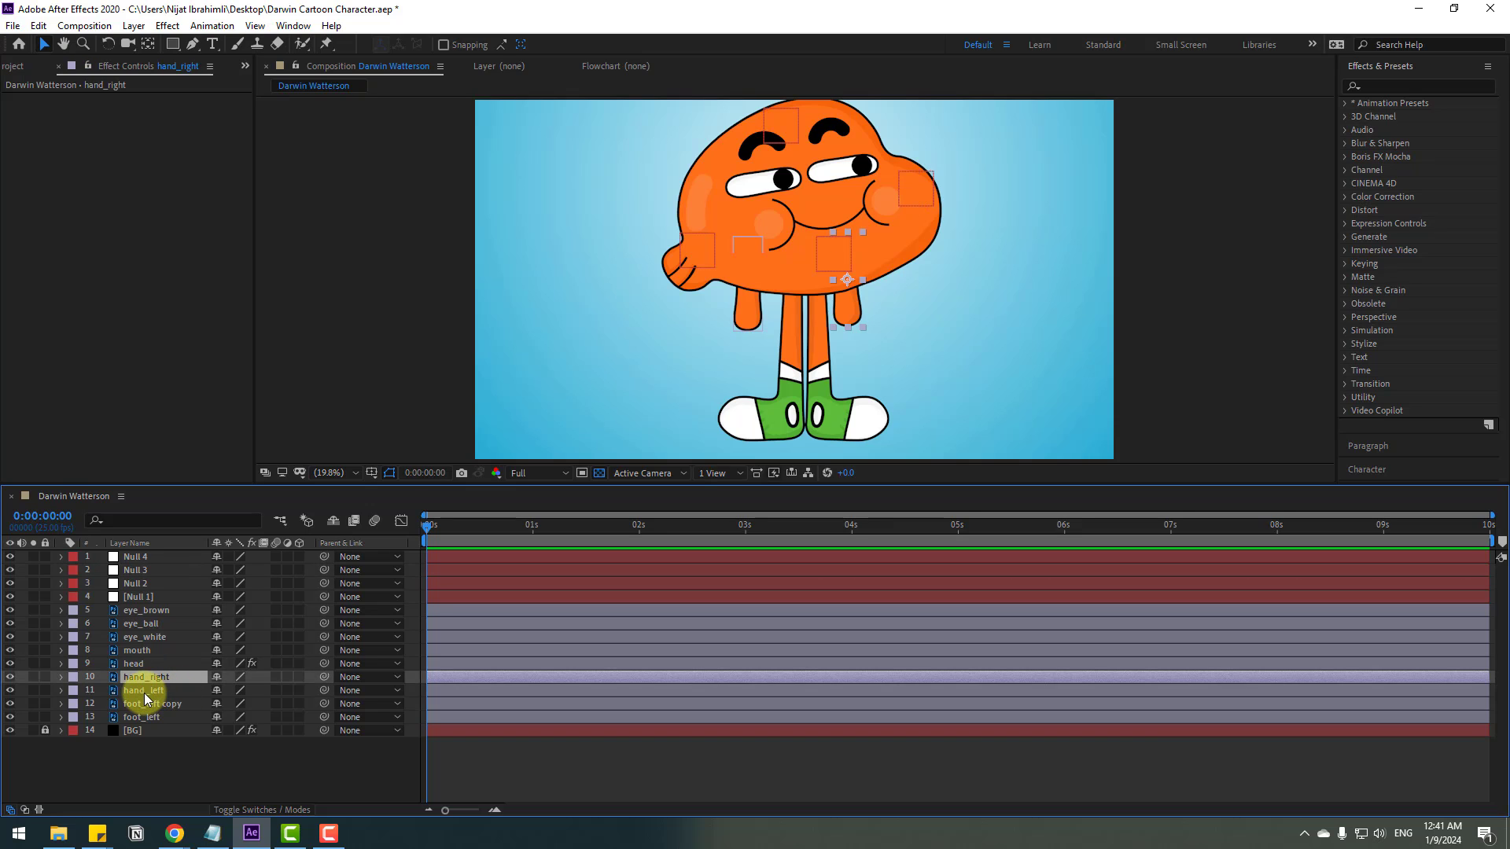
{"action": "left_click", "coordinate": [144, 692], "text": "ctrl"}
{"action": "left_click_drag", "start_coordinate": [324, 678], "coordinate": [131, 664]}
{"action": "left_click", "coordinate": [181, 748]}
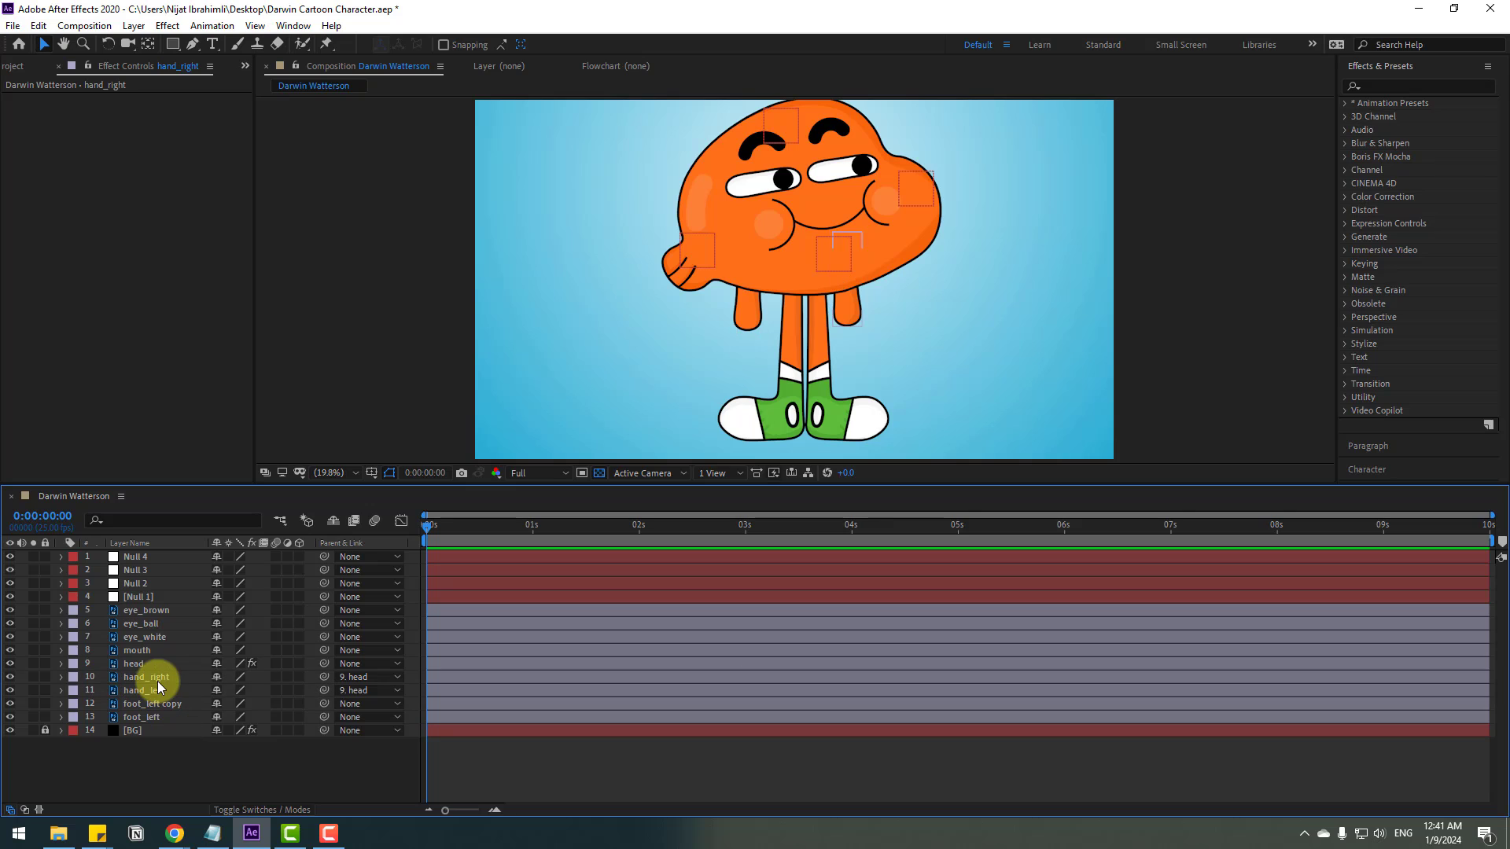
- Solo the hand_right layer and move its anchor point to the upper end of the arm
{"action": "left_click", "coordinate": [157, 681]}
{"action": "left_click", "coordinate": [33, 677]}
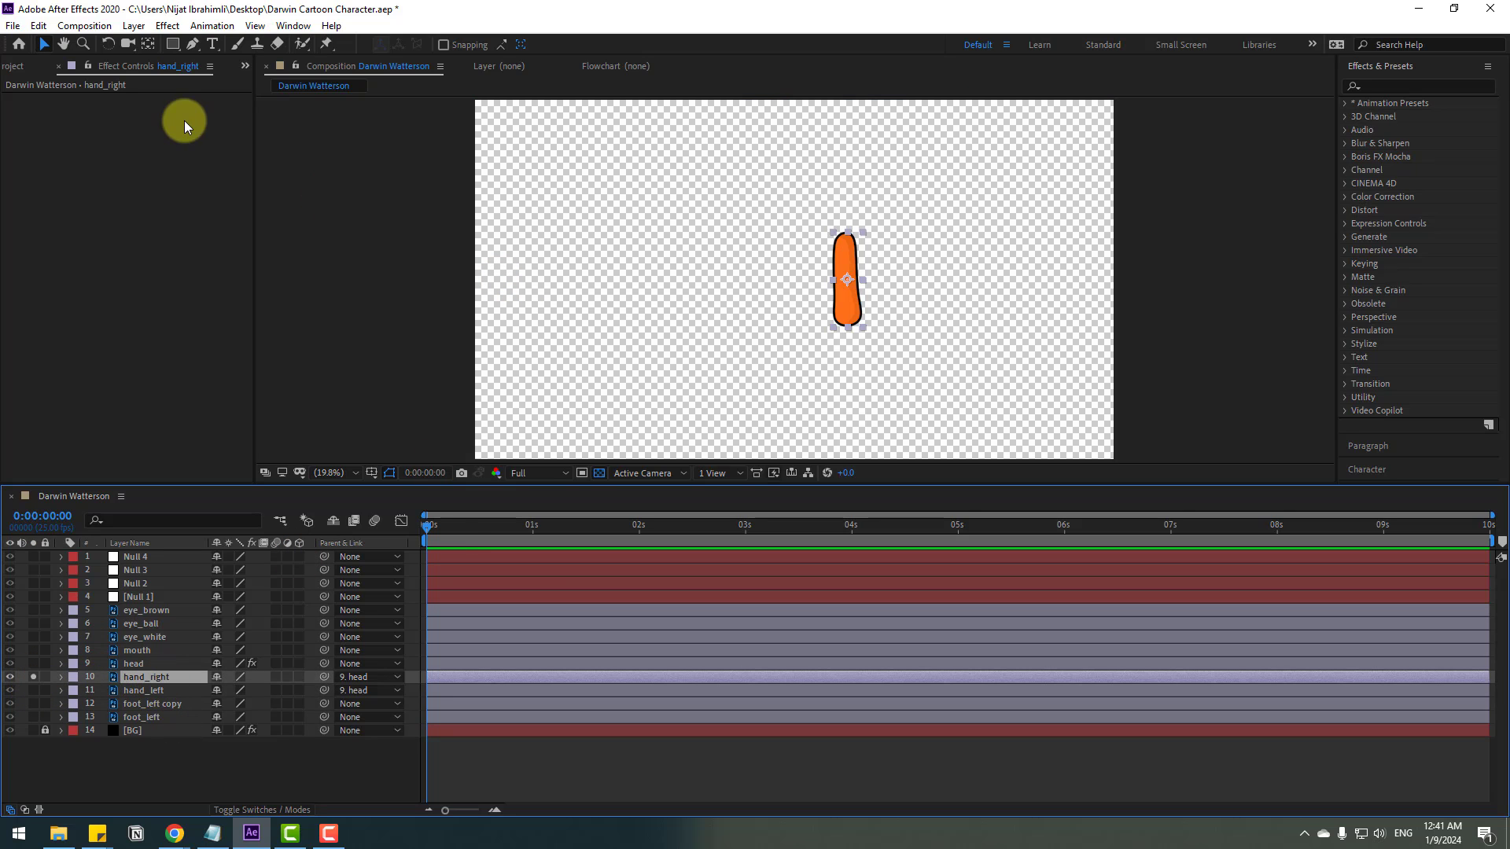
{"action": "left_click", "coordinate": [149, 47]}
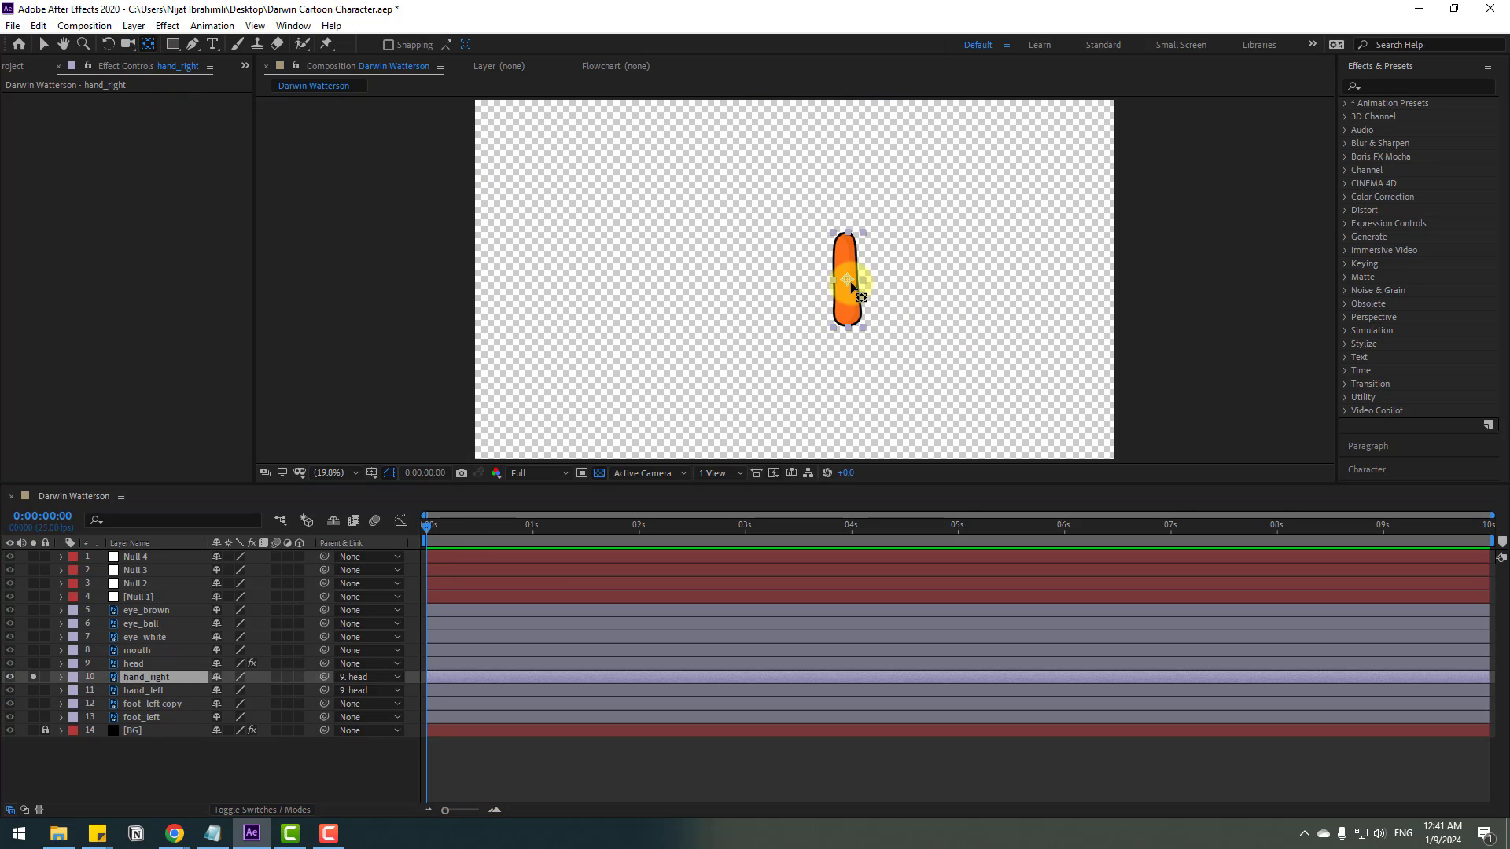
{"action": "left_click_drag", "start_coordinate": [847, 280], "coordinate": [847, 237]}
{"action": "left_click", "coordinate": [62, 44]}
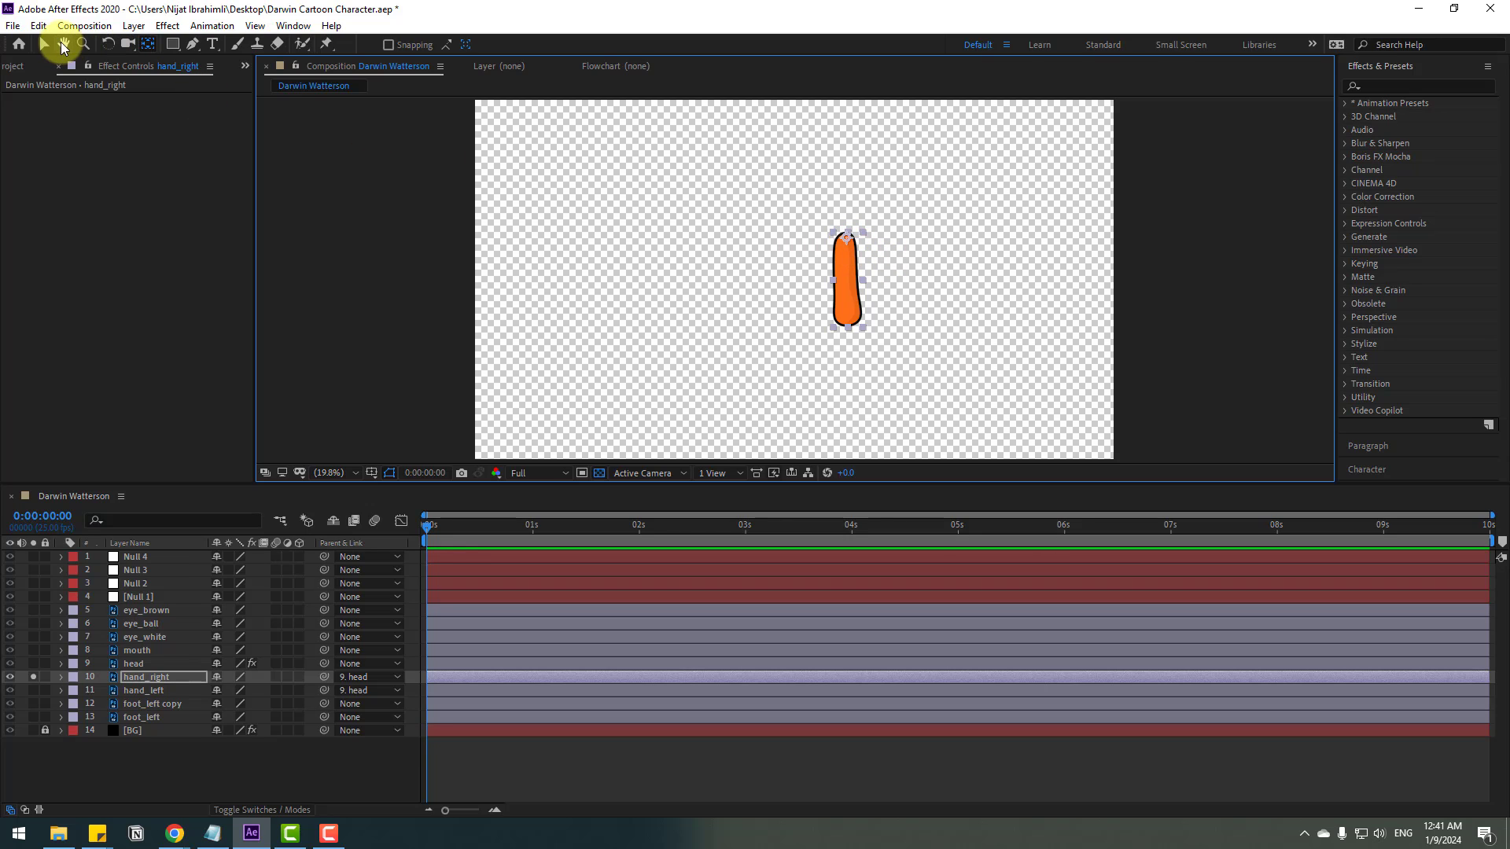
{"action": "left_click", "coordinate": [44, 45]}
- Solo hand_left and move its anchor point to the upper end of the arm, then unsolo both hand layers
{"action": "left_click", "coordinate": [132, 695]}
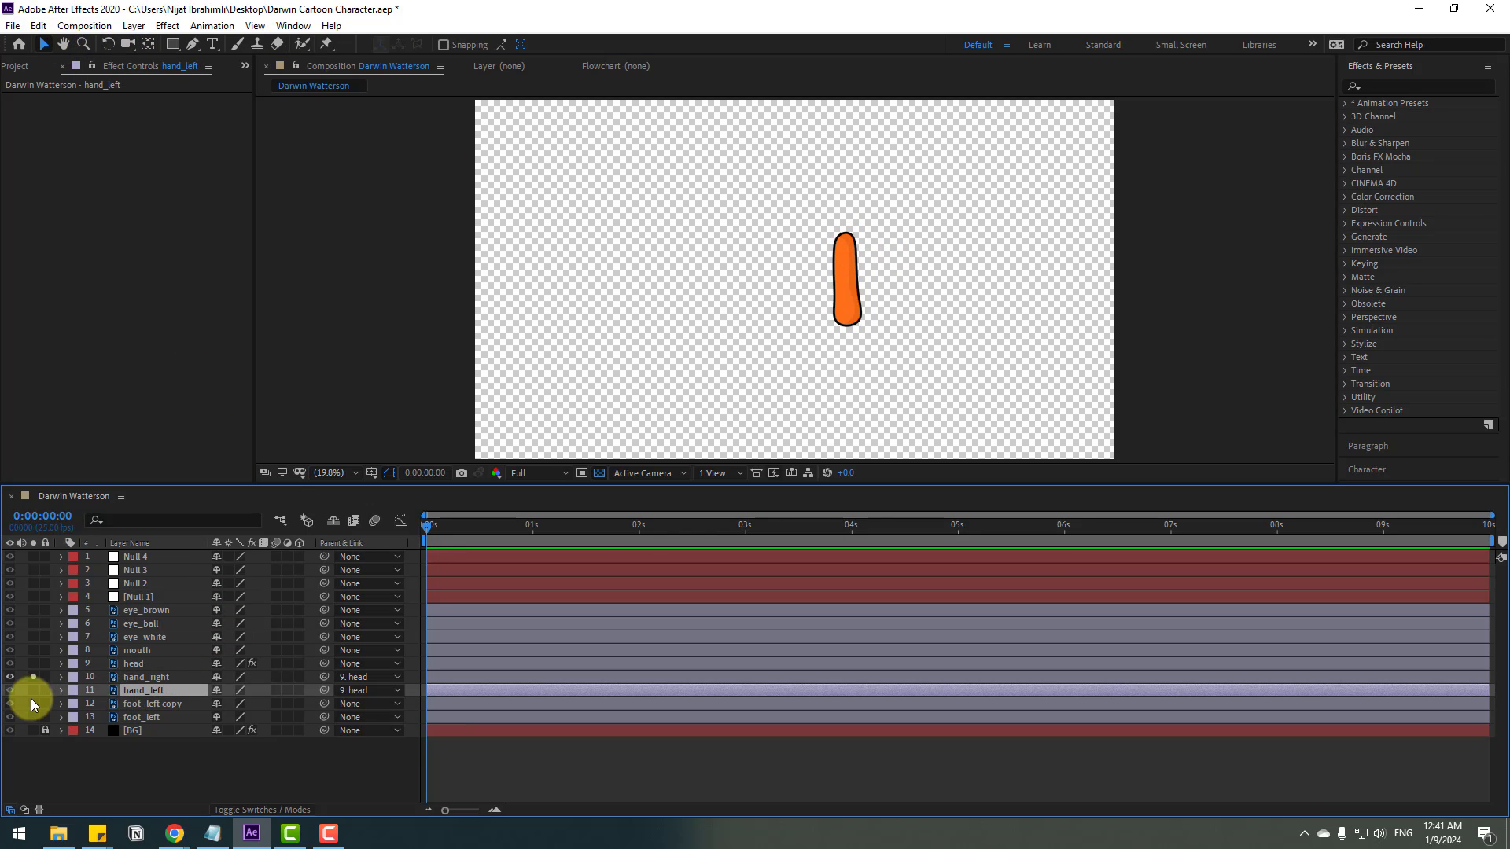
{"action": "left_click", "coordinate": [148, 44]}
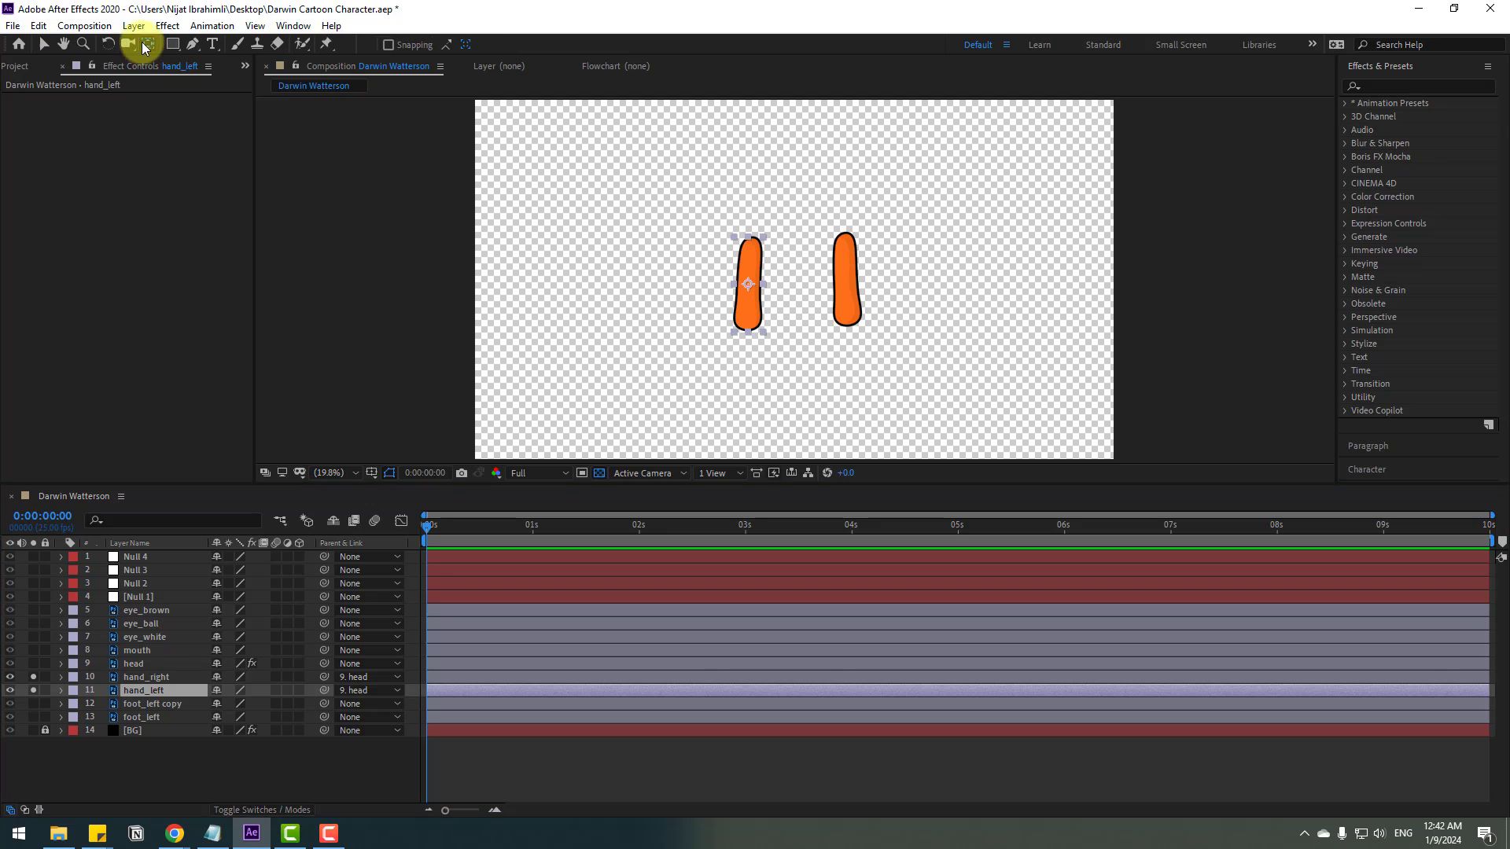
{"action": "left_click_drag", "start_coordinate": [757, 292], "coordinate": [755, 247]}
{"action": "left_click", "coordinate": [43, 44]}
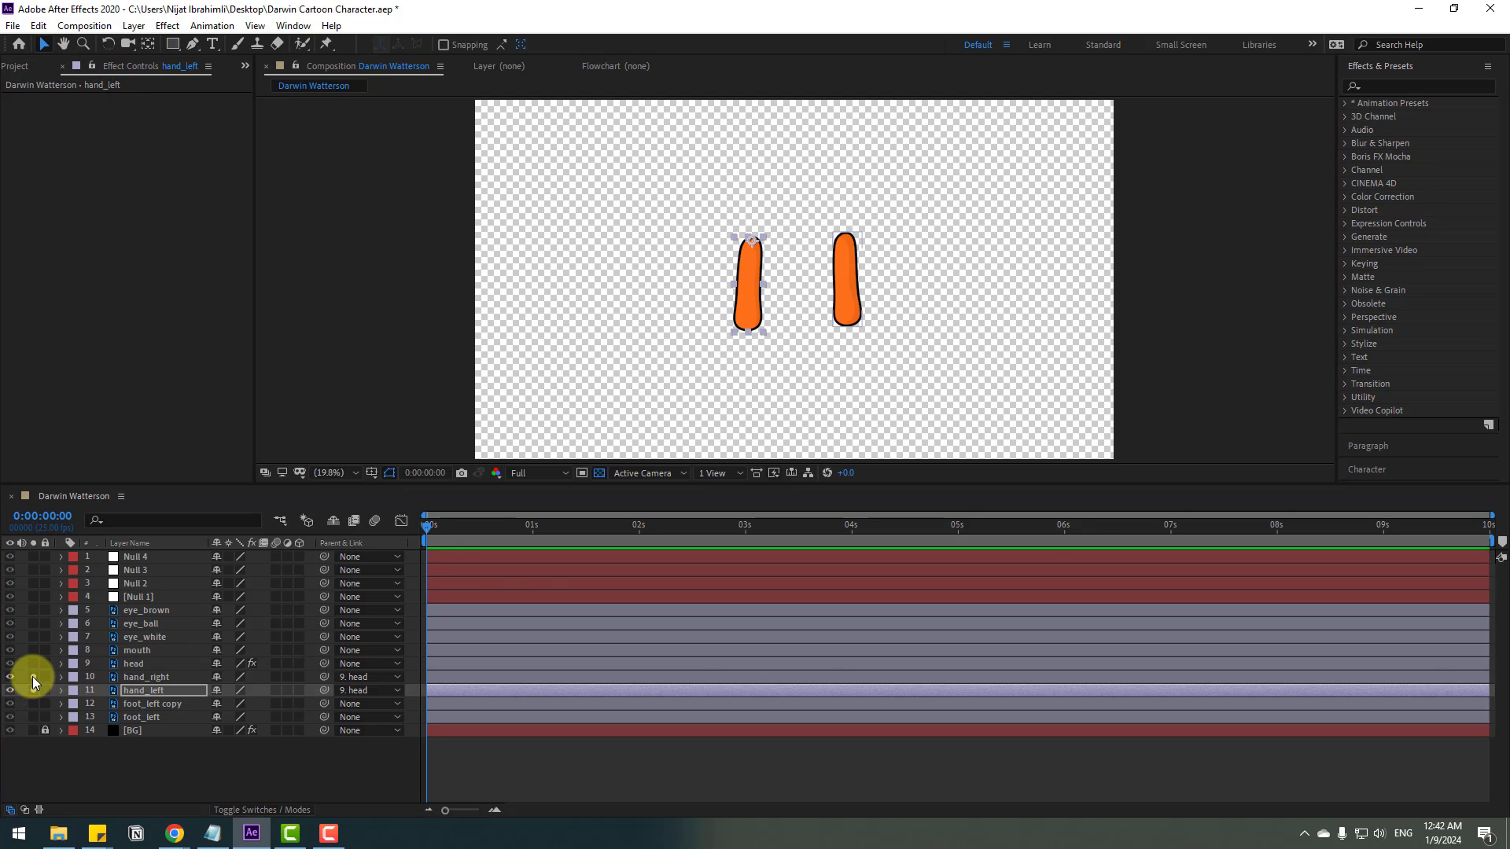
{"action": "left_click_drag", "start_coordinate": [33, 677], "coordinate": [33, 691]}
{"action": "left_click", "coordinate": [239, 743]}
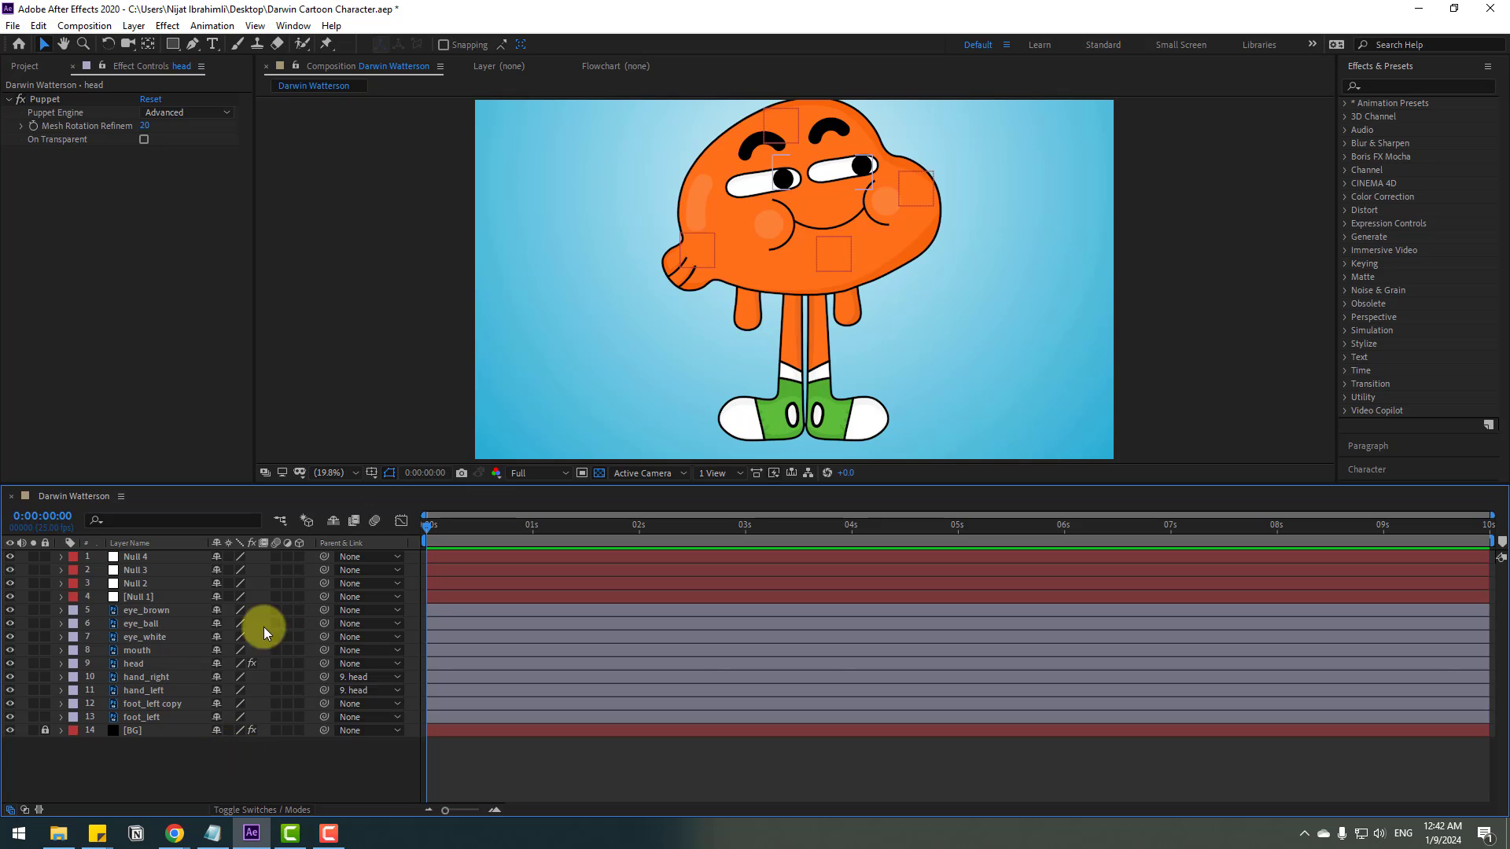
- Parent the eye_brown layer to Null 4 and move the null briefly to test the link
{"action": "left_click", "coordinate": [146, 611]}
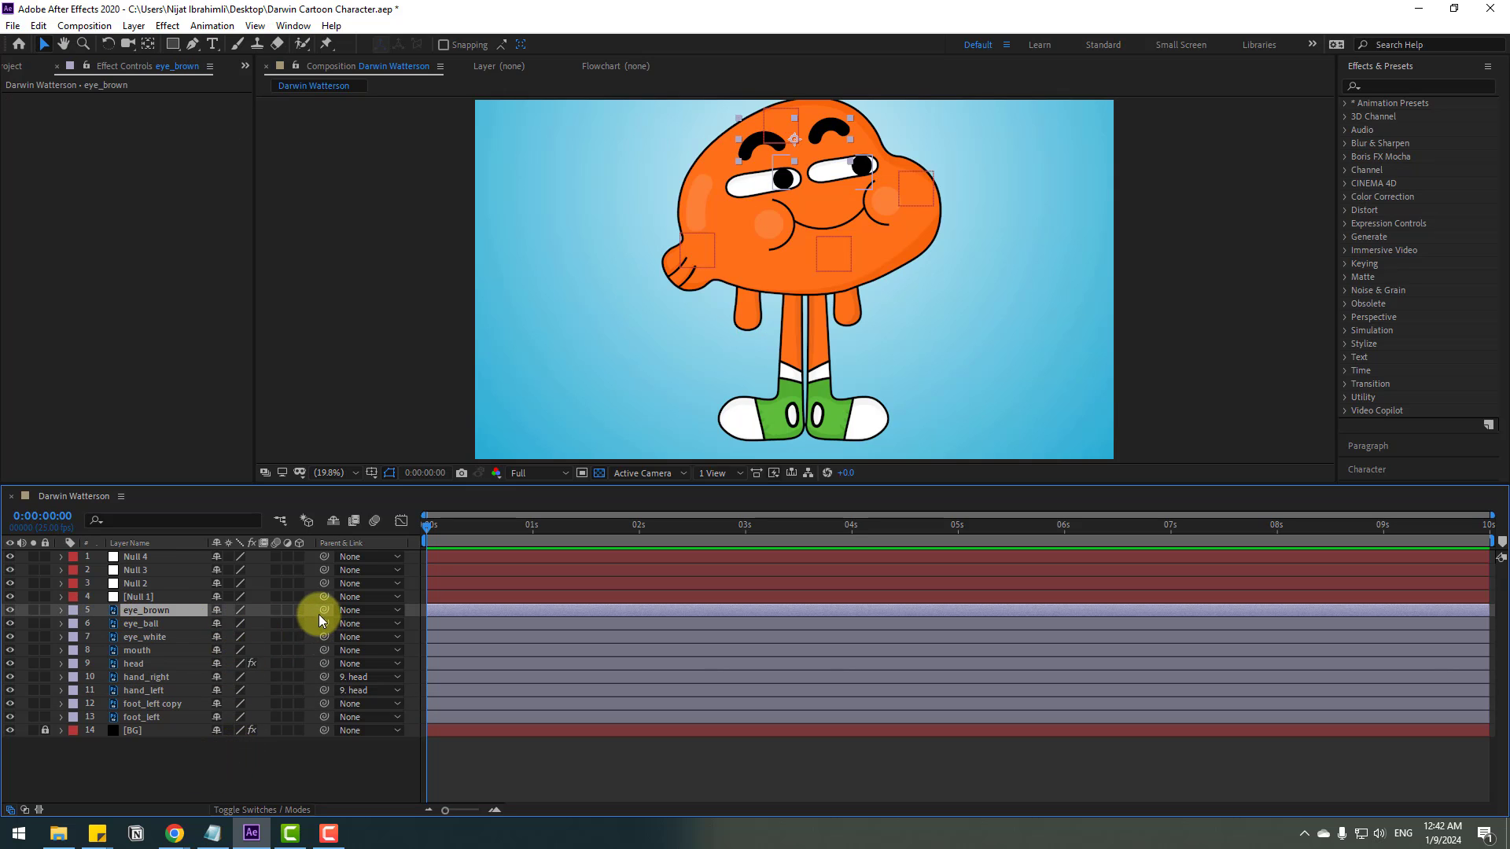
{"action": "left_click_drag", "start_coordinate": [323, 611], "coordinate": [135, 560]}
{"action": "left_click", "coordinate": [135, 558]}
{"action": "mouse_move", "coordinate": [785, 134]}
{"action": "left_mouse_down"}
{"action": "mouse_move", "coordinate": [751, 135]}
{"action": "mouse_move", "coordinate": [795, 139]}
{"action": "left_mouse_up"}
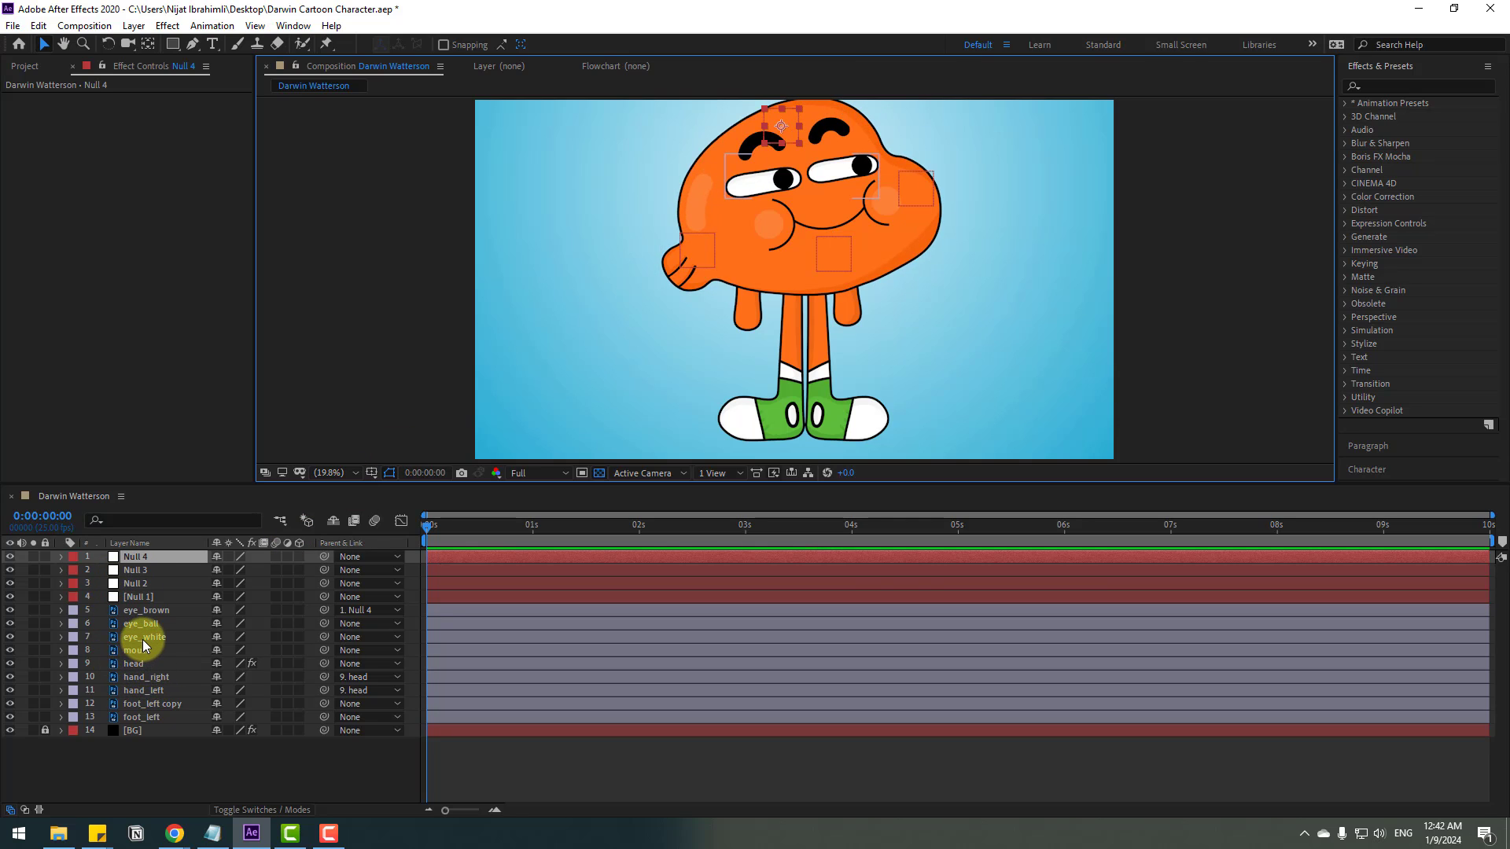
- Duplicate the eye_white layer and arrange the stack so the copy sits directly above eye_ball
{"action": "left_click", "coordinate": [161, 637]}
{"action": "key", "text": "ctrl+d"}
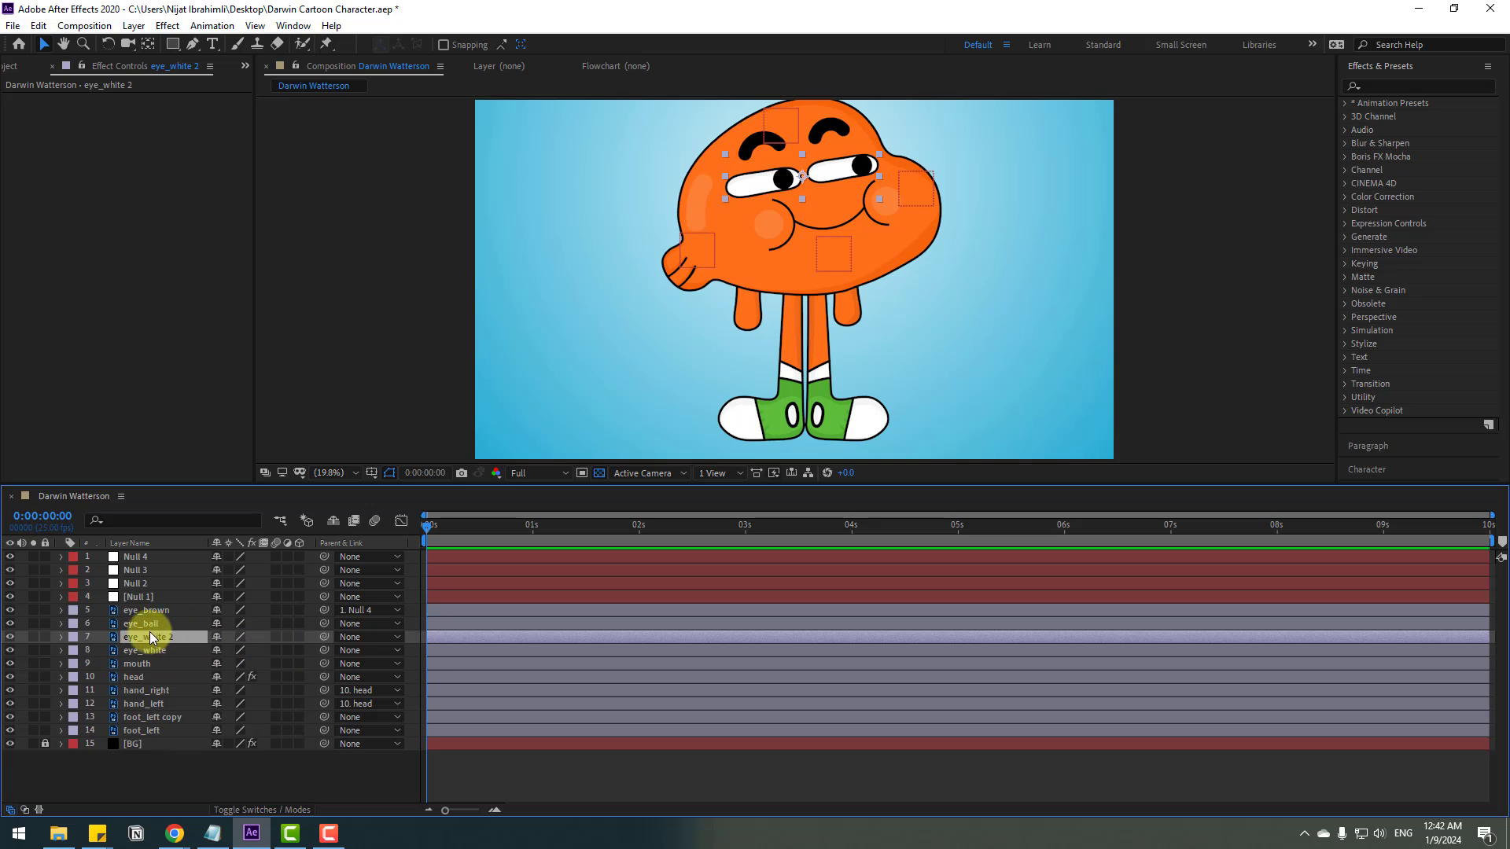
{"action": "left_click_drag", "start_coordinate": [134, 625], "coordinate": [173, 644]}
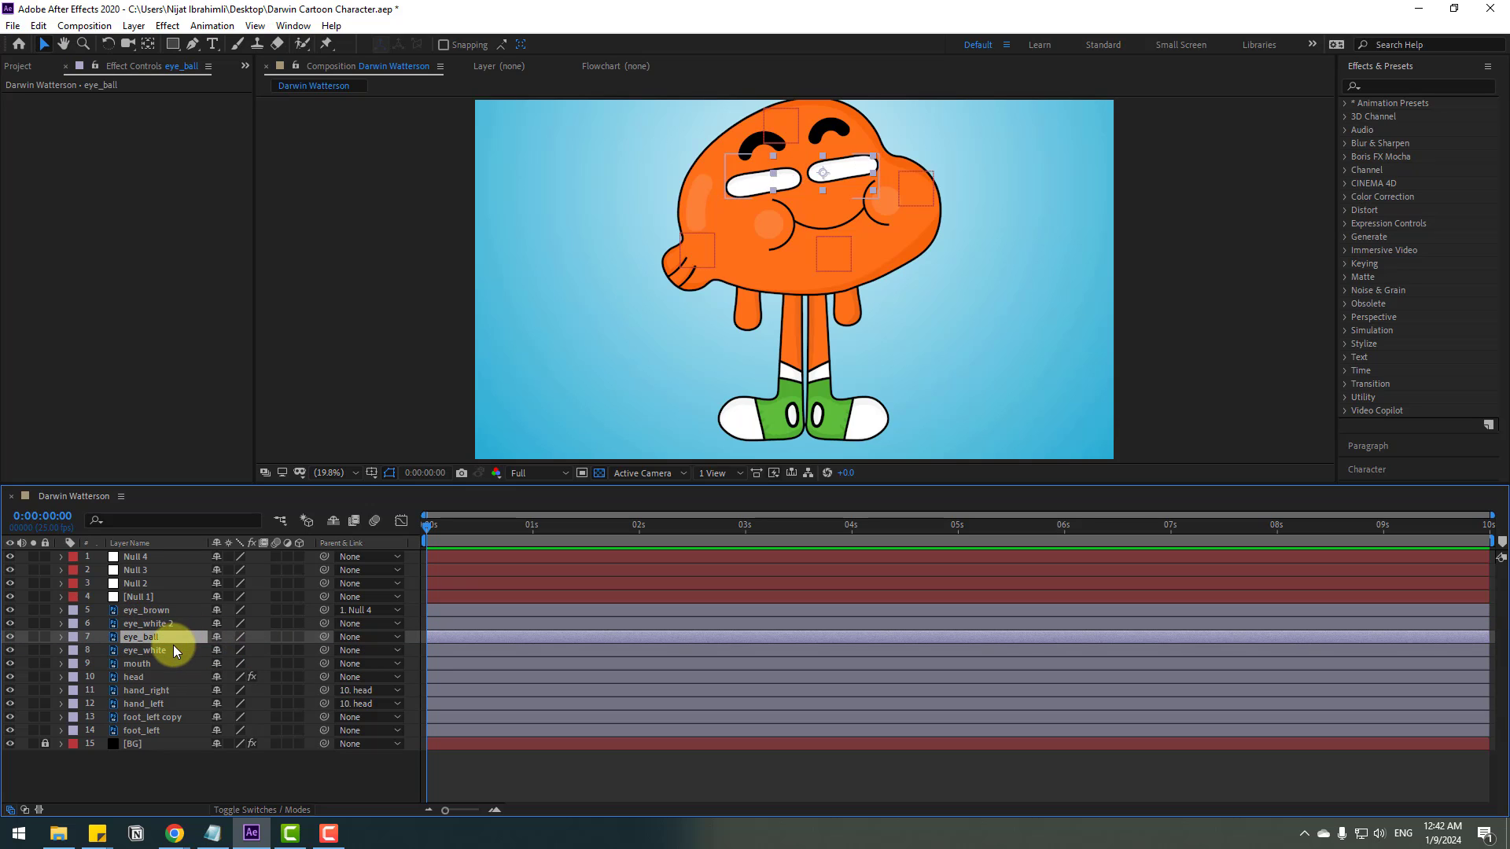
- Set the eye_ball layer's track matte to Alpha Matte "eye_white 2"
{"action": "left_click", "coordinate": [243, 809]}
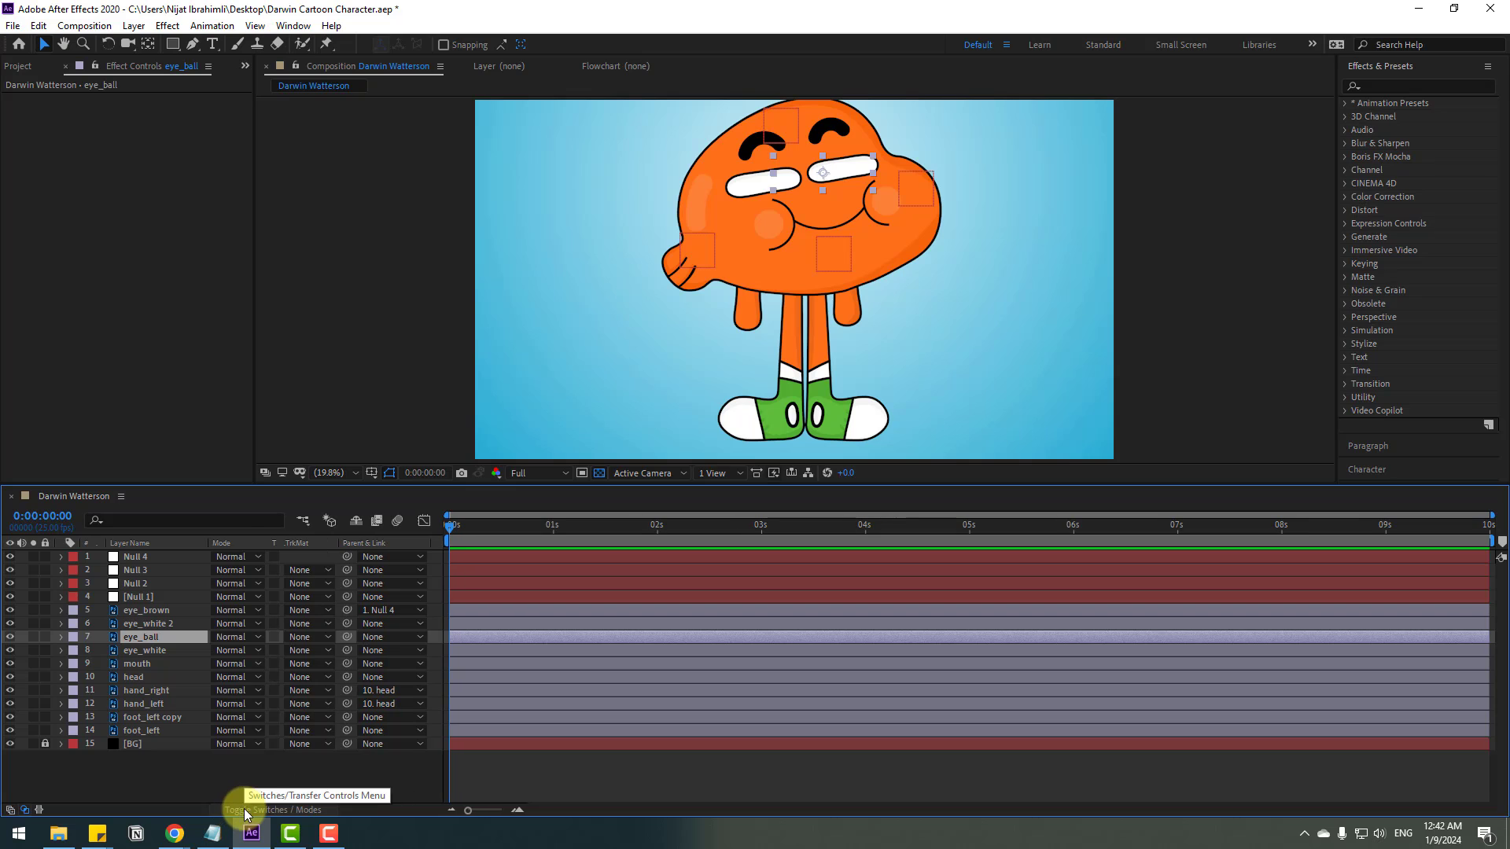
{"action": "left_click", "coordinate": [288, 636]}
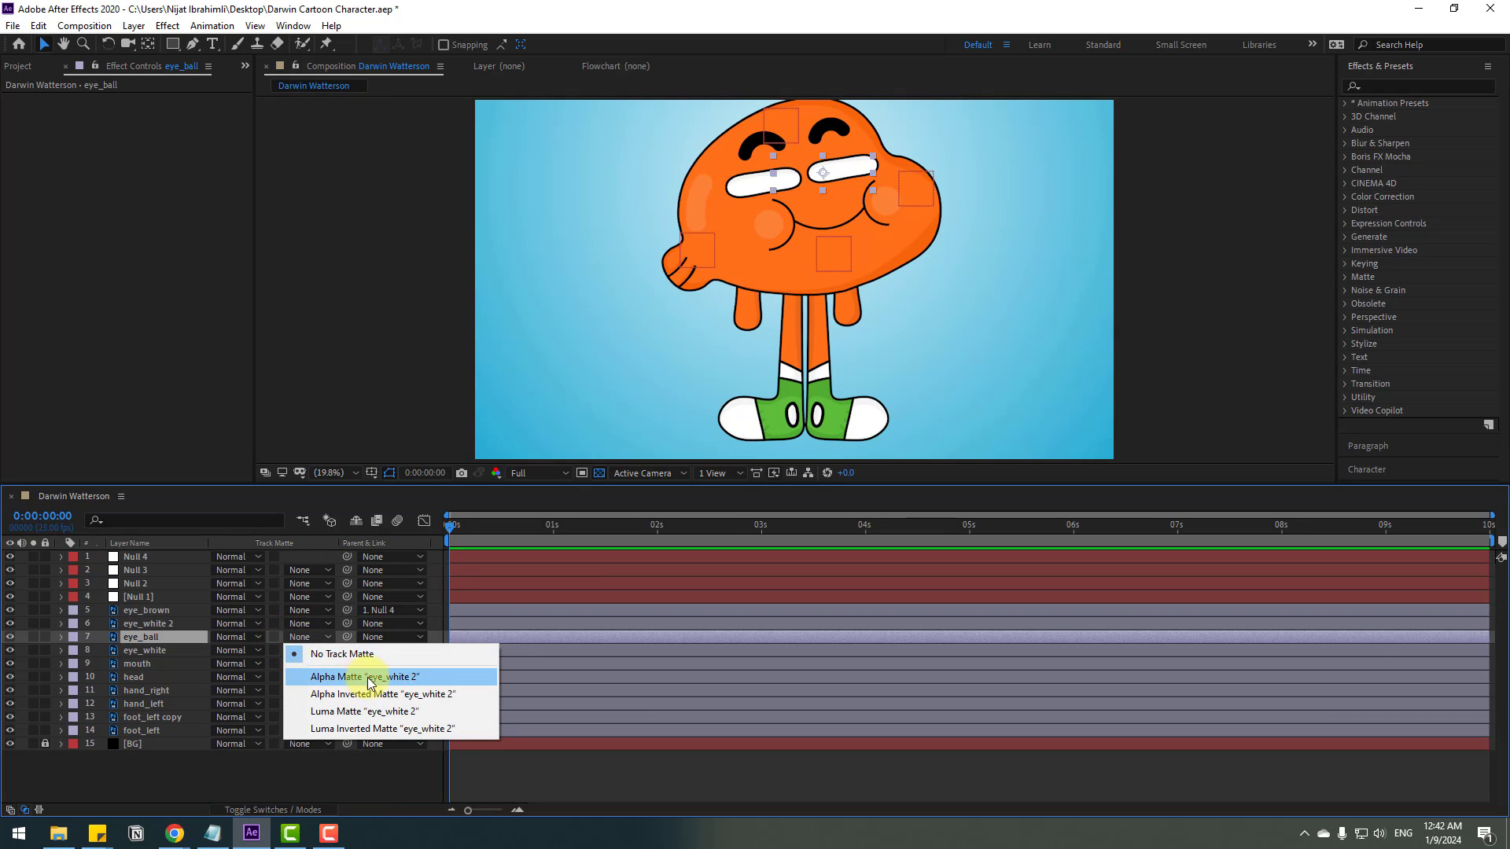
{"action": "left_click", "coordinate": [422, 676]}
- Move the pupils briefly around the eye edges up close to test the matte
{"action": "scroll", "coordinate": [680, 286], "scroll_direction": "up", "scroll_amount": 3}
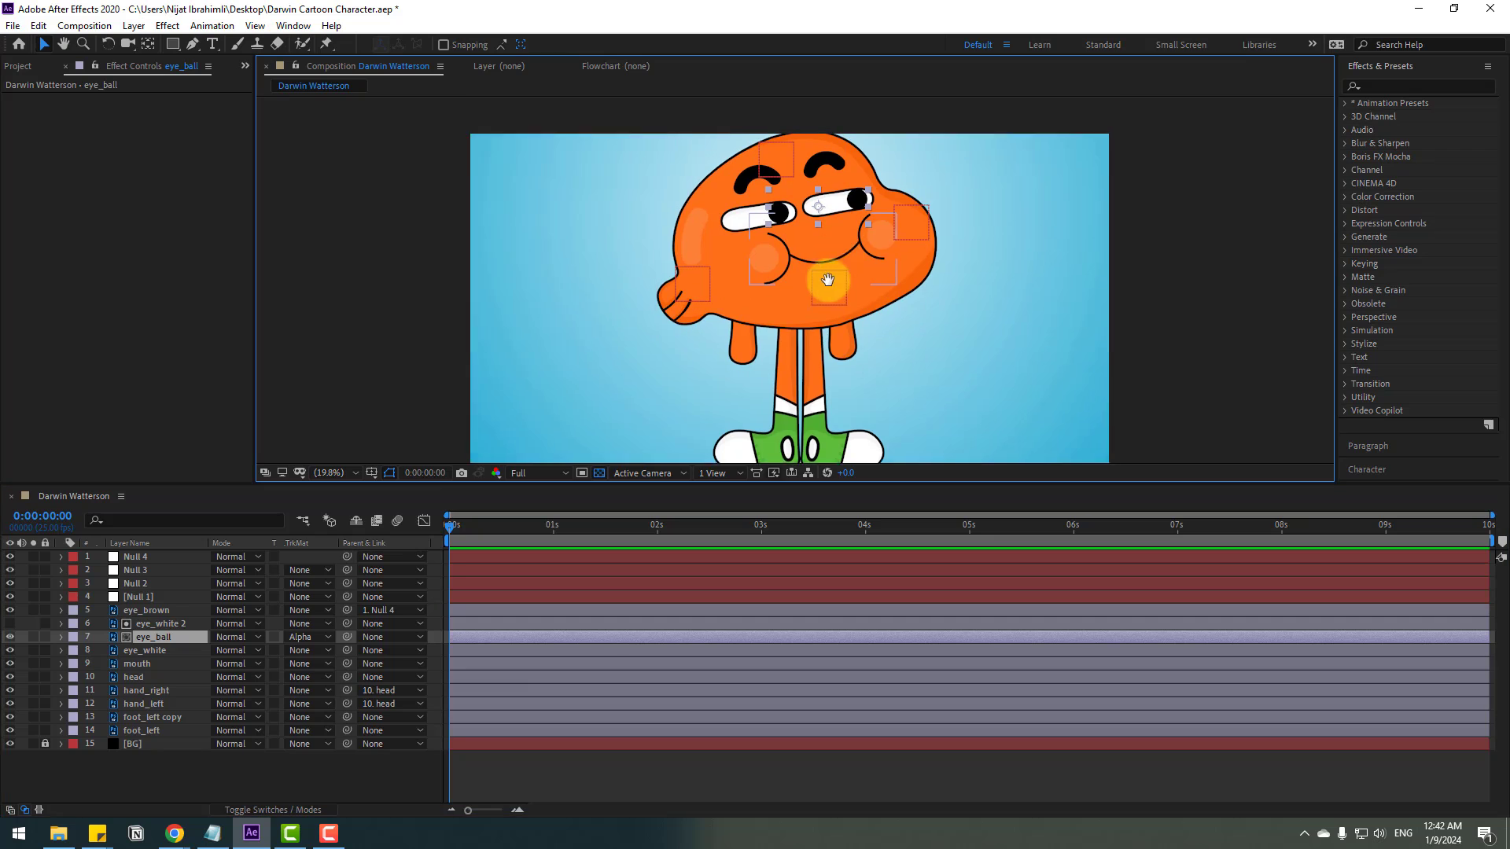
{"action": "scroll", "coordinate": [822, 307], "scroll_direction": "up", "scroll_amount": 5}
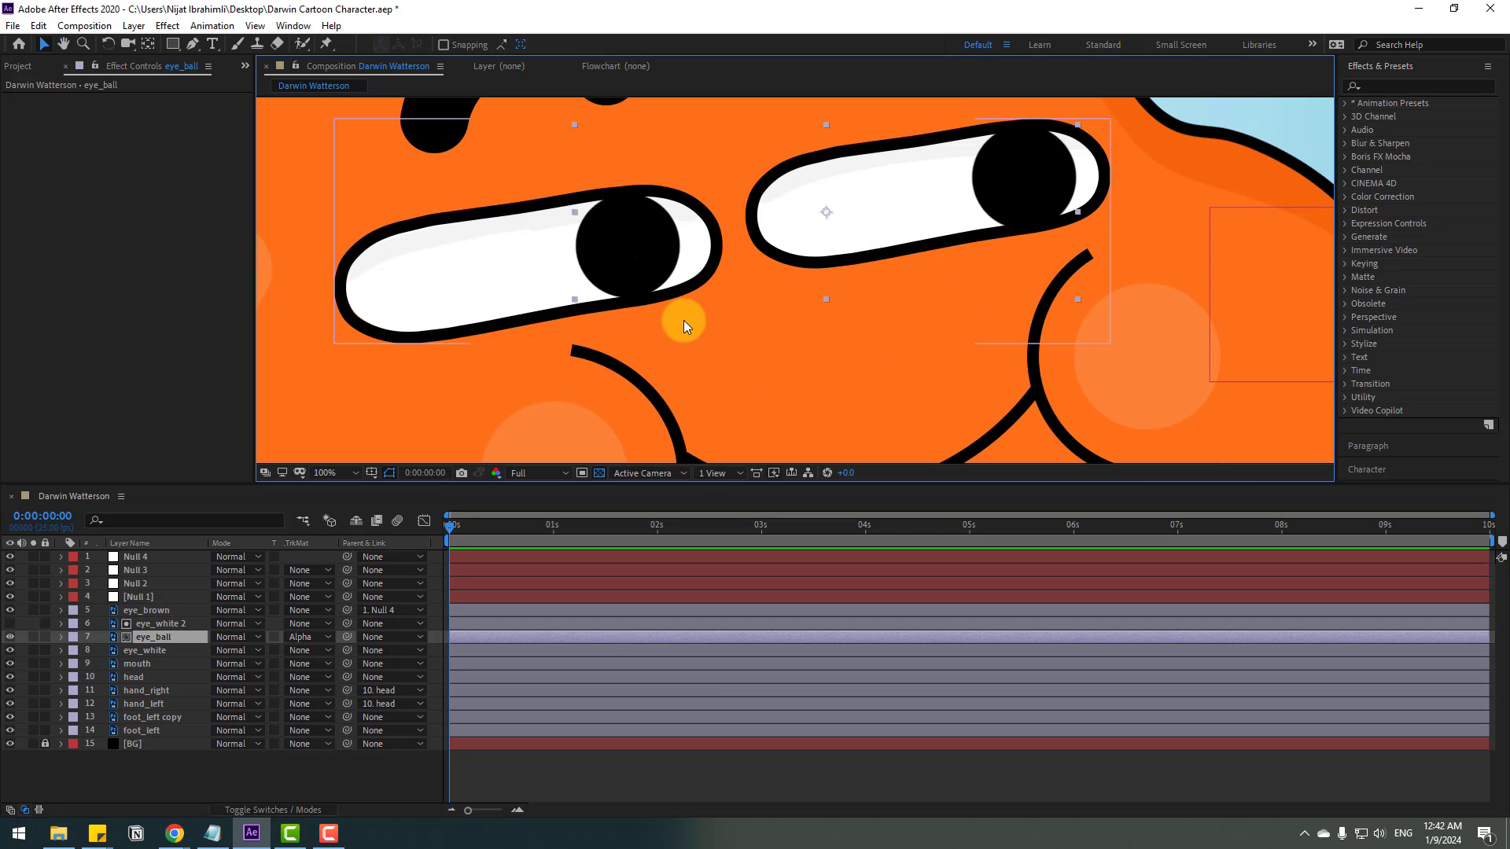
{"action": "left_click_drag", "start_coordinate": [683, 320], "coordinate": [617, 229]}
{"action": "scroll", "coordinate": [818, 342], "scroll_direction": "down", "scroll_amount": 4}
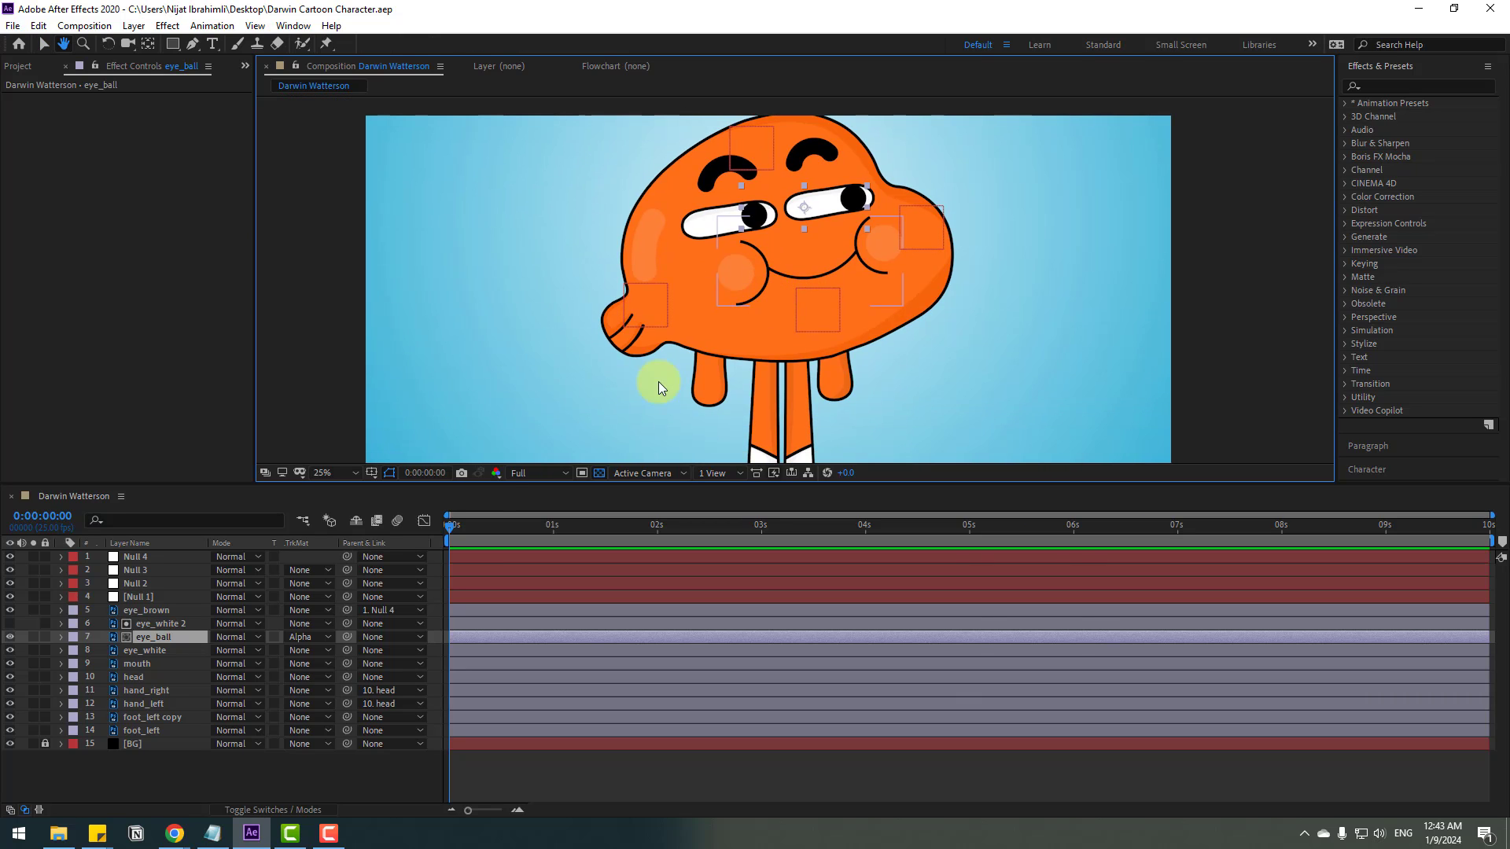
{"action": "key", "text": "v"}
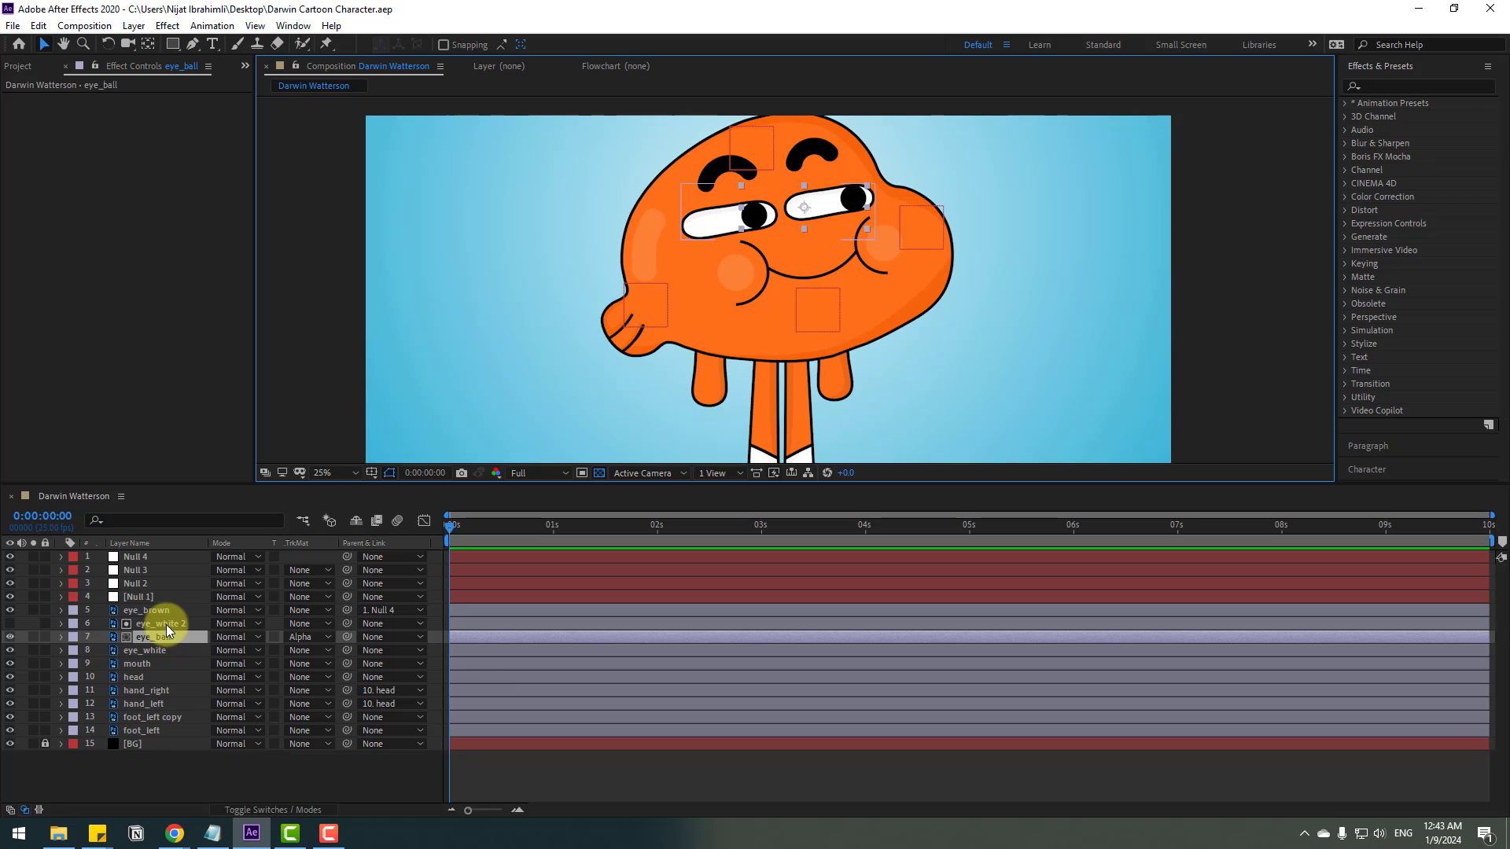
- Parent eye_white 2 to eye_white, and eye_ball and eye_white to Null 4, testing with a brief move of the null
{"action": "left_click_drag", "start_coordinate": [347, 623], "coordinate": [162, 650]}
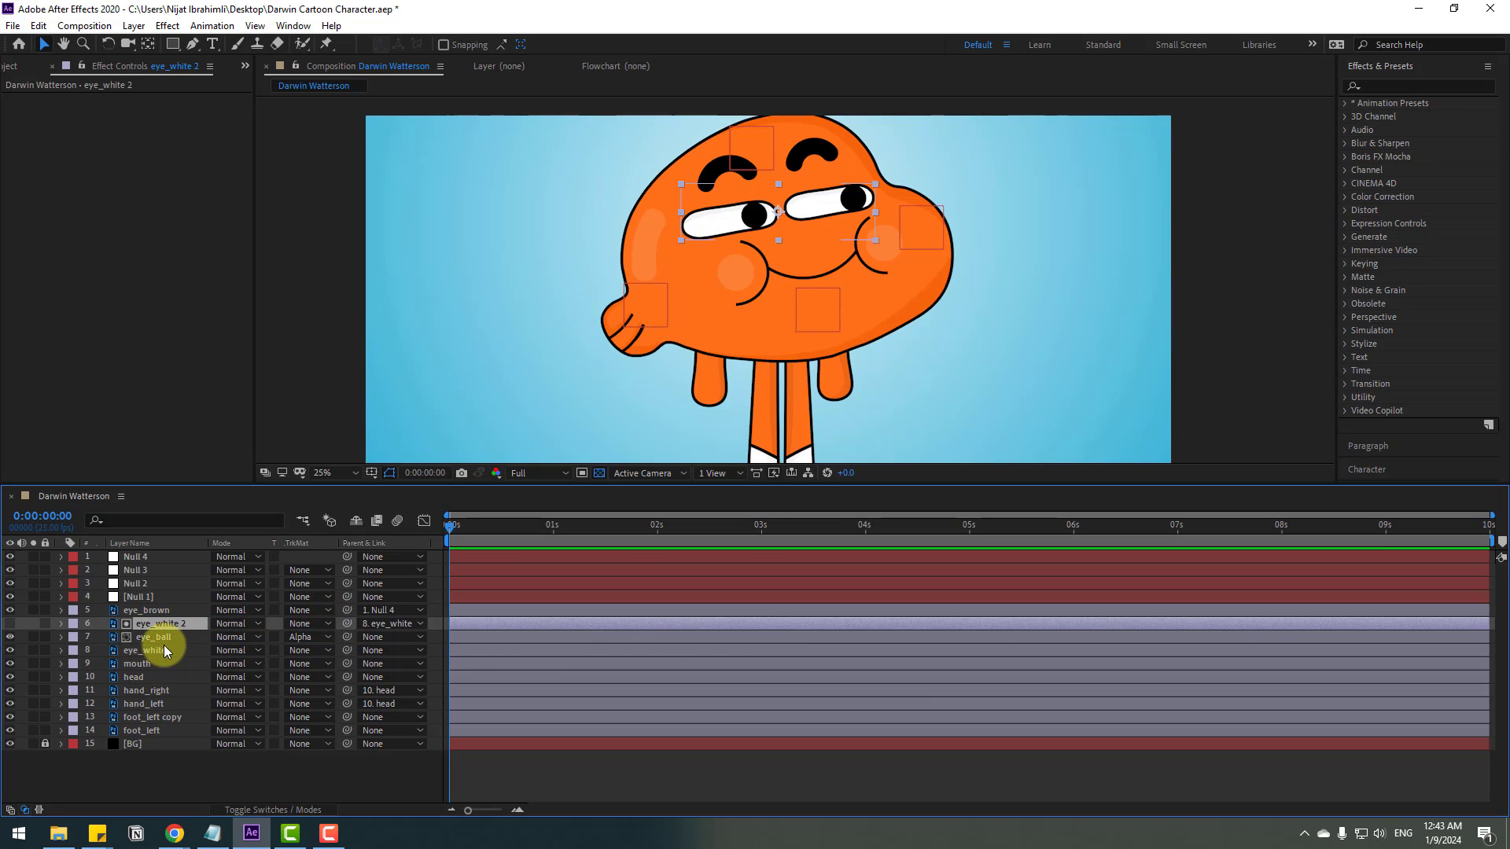
{"action": "left_click", "coordinate": [162, 639]}
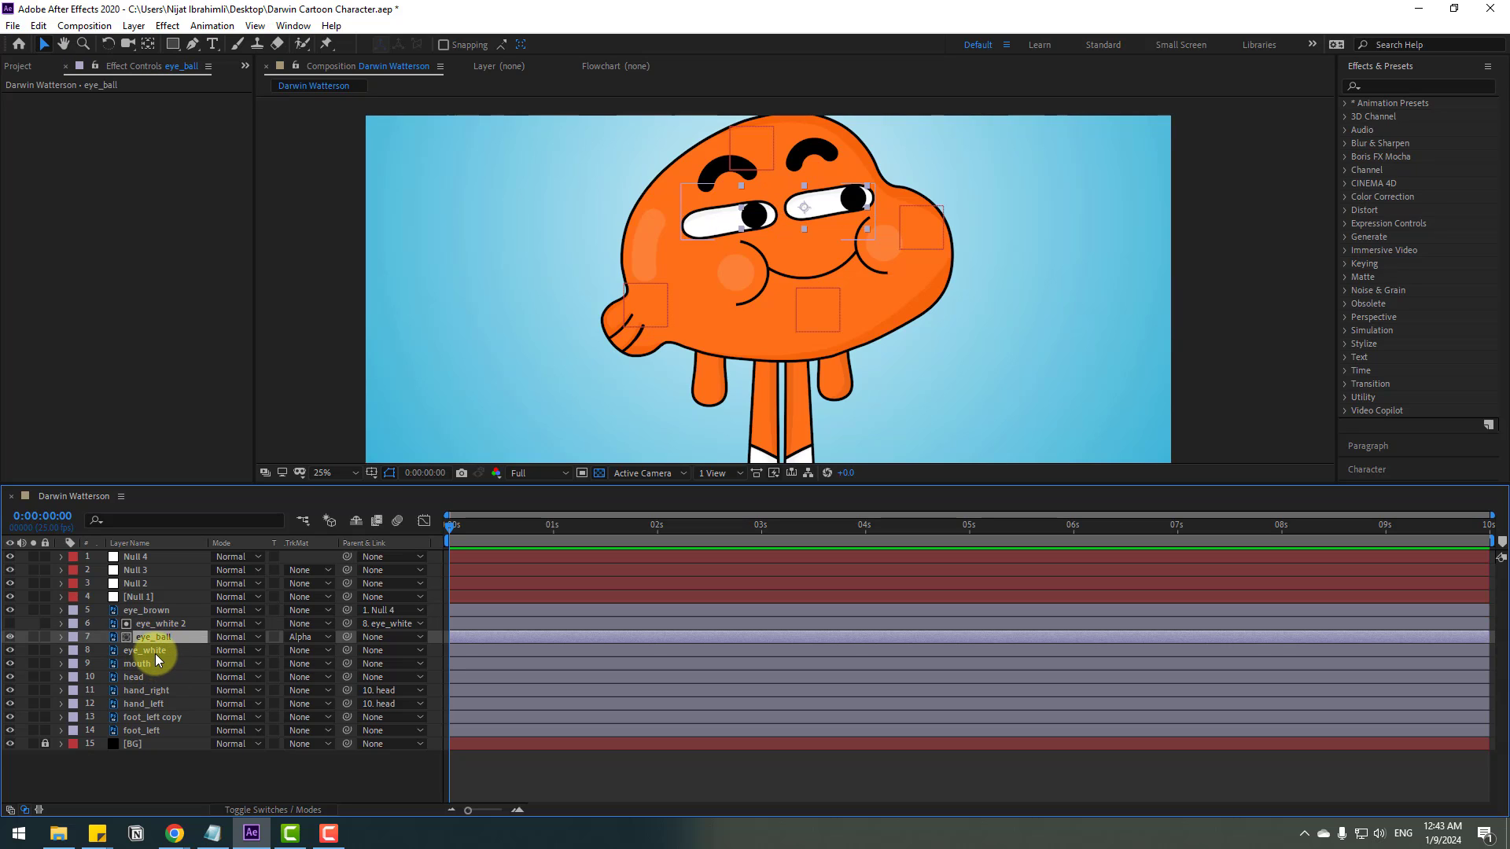
{"action": "left_click", "coordinate": [154, 650], "text": "ctrl"}
{"action": "left_click_drag", "start_coordinate": [347, 637], "coordinate": [130, 558]}
{"action": "left_click", "coordinate": [182, 555]}
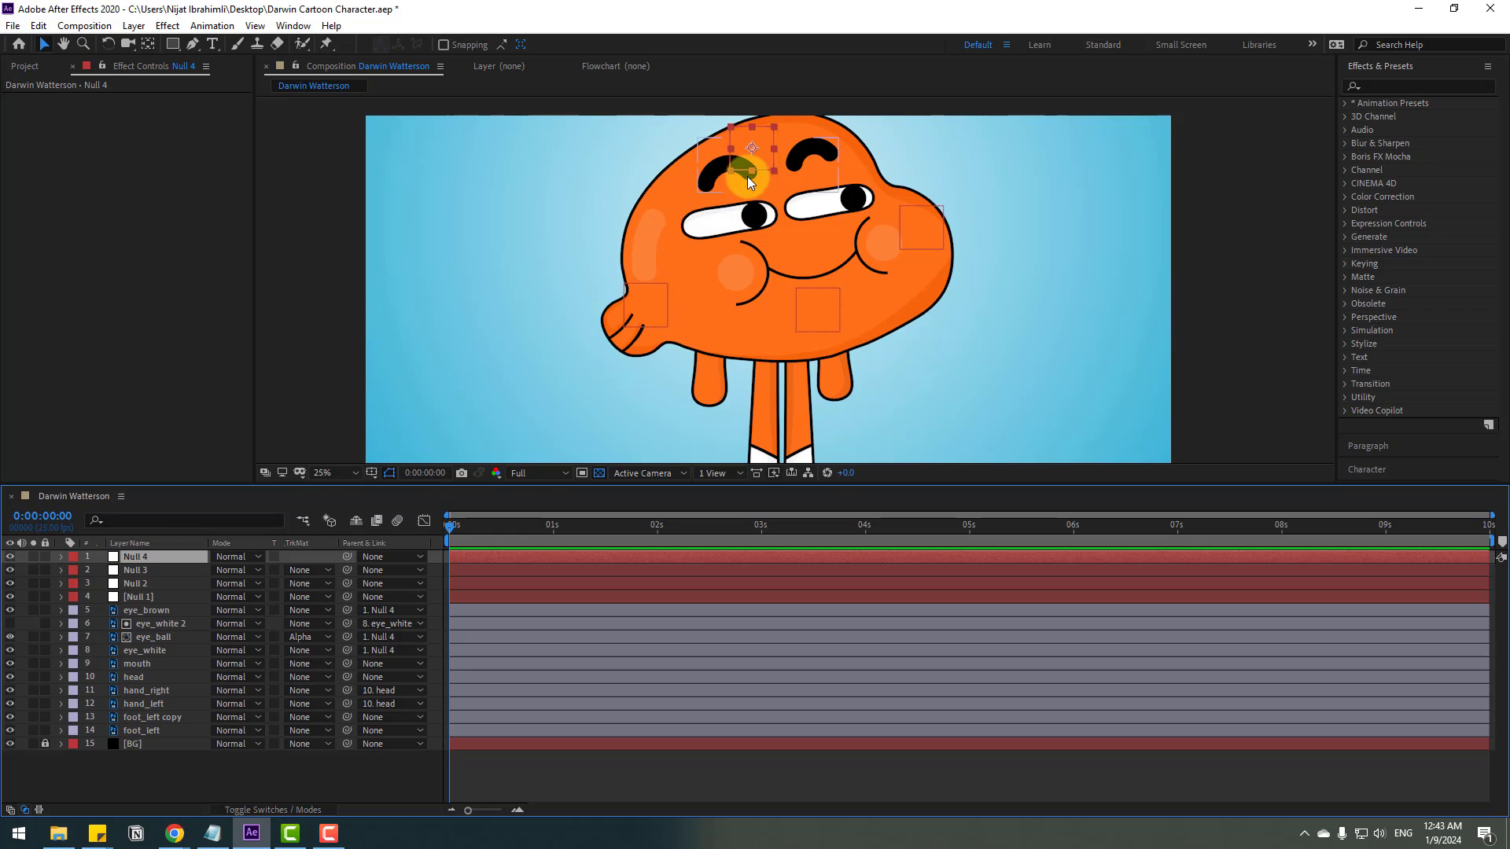
{"action": "mouse_move", "coordinate": [748, 181]}
{"action": "left_mouse_down"}
{"action": "mouse_move", "coordinate": [753, 157]}
{"action": "mouse_move", "coordinate": [770, 170]}
{"action": "mouse_move", "coordinate": [678, 181]}
{"action": "mouse_move", "coordinate": [782, 169]}
{"action": "mouse_move", "coordinate": [708, 188]}
{"action": "mouse_move", "coordinate": [756, 158]}
{"action": "left_mouse_up"}
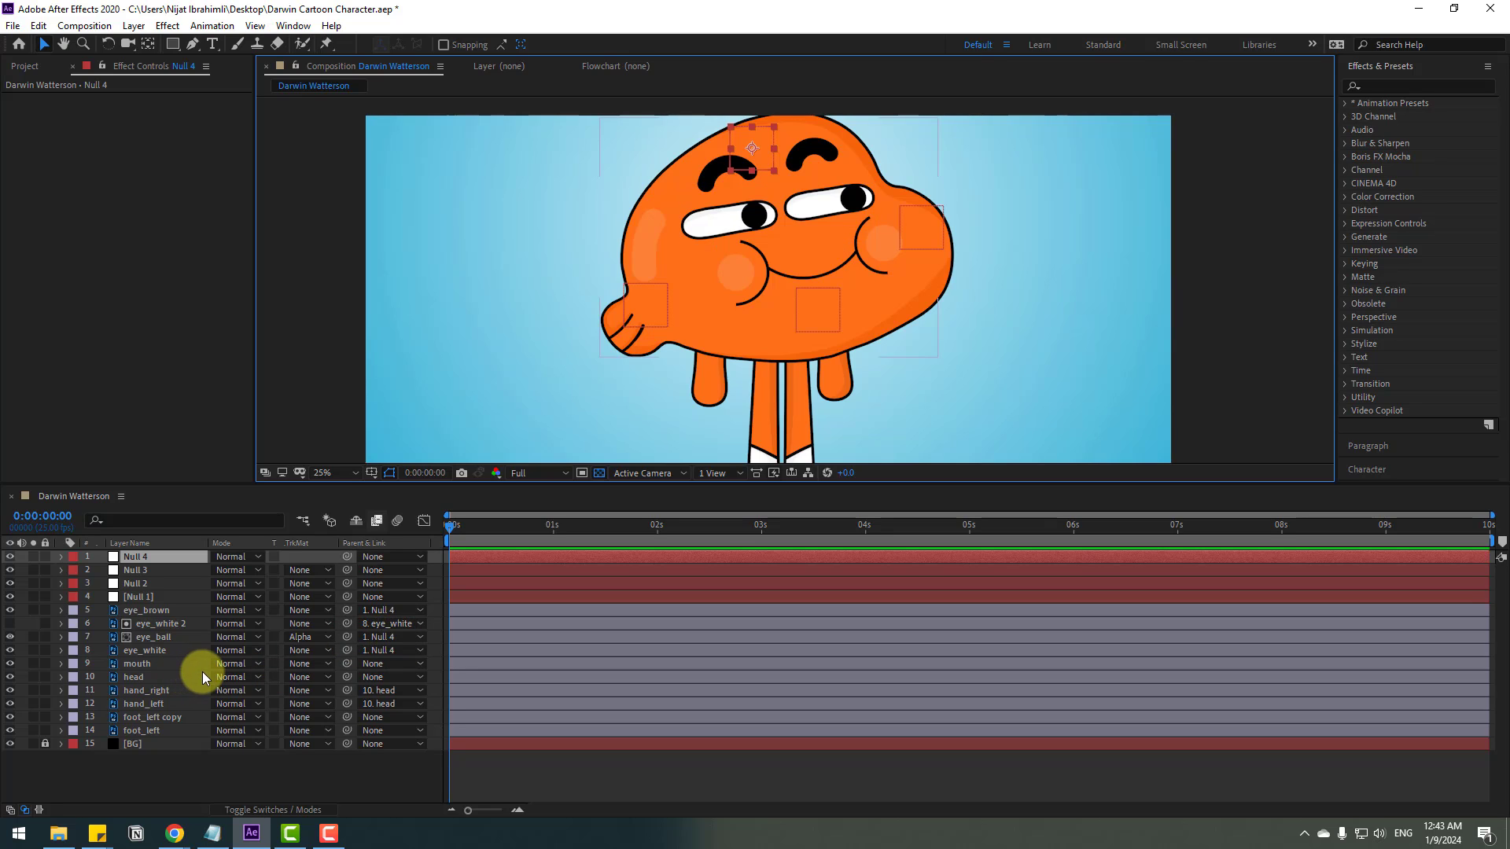
- Parent the mouth layer to Null 2 and move the null briefly to test the link
{"action": "left_click", "coordinate": [148, 662]}
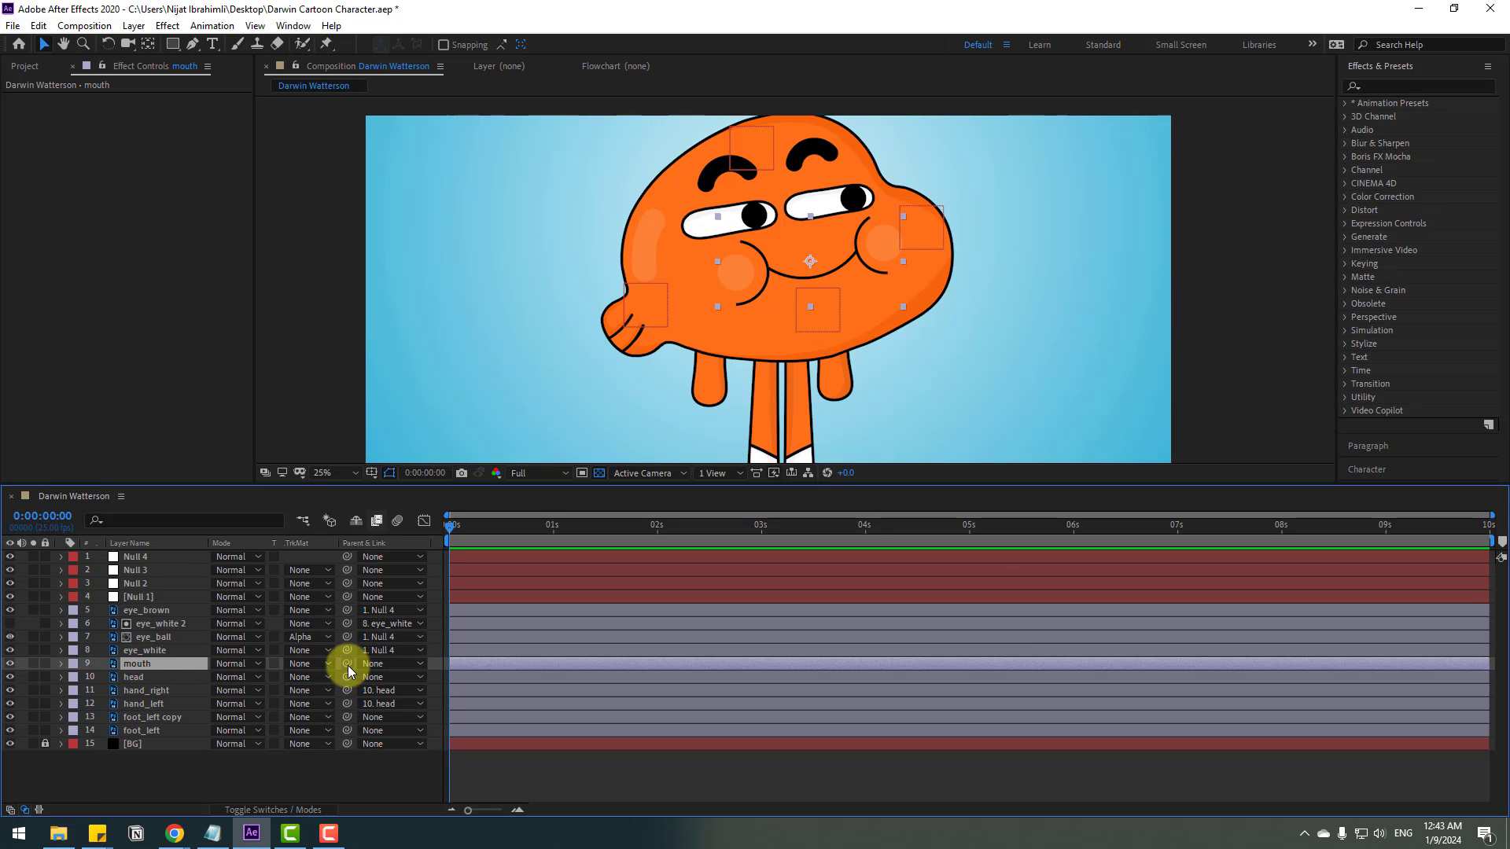
{"action": "left_click_drag", "start_coordinate": [347, 665], "coordinate": [139, 587]}
{"action": "left_click", "coordinate": [140, 588]}
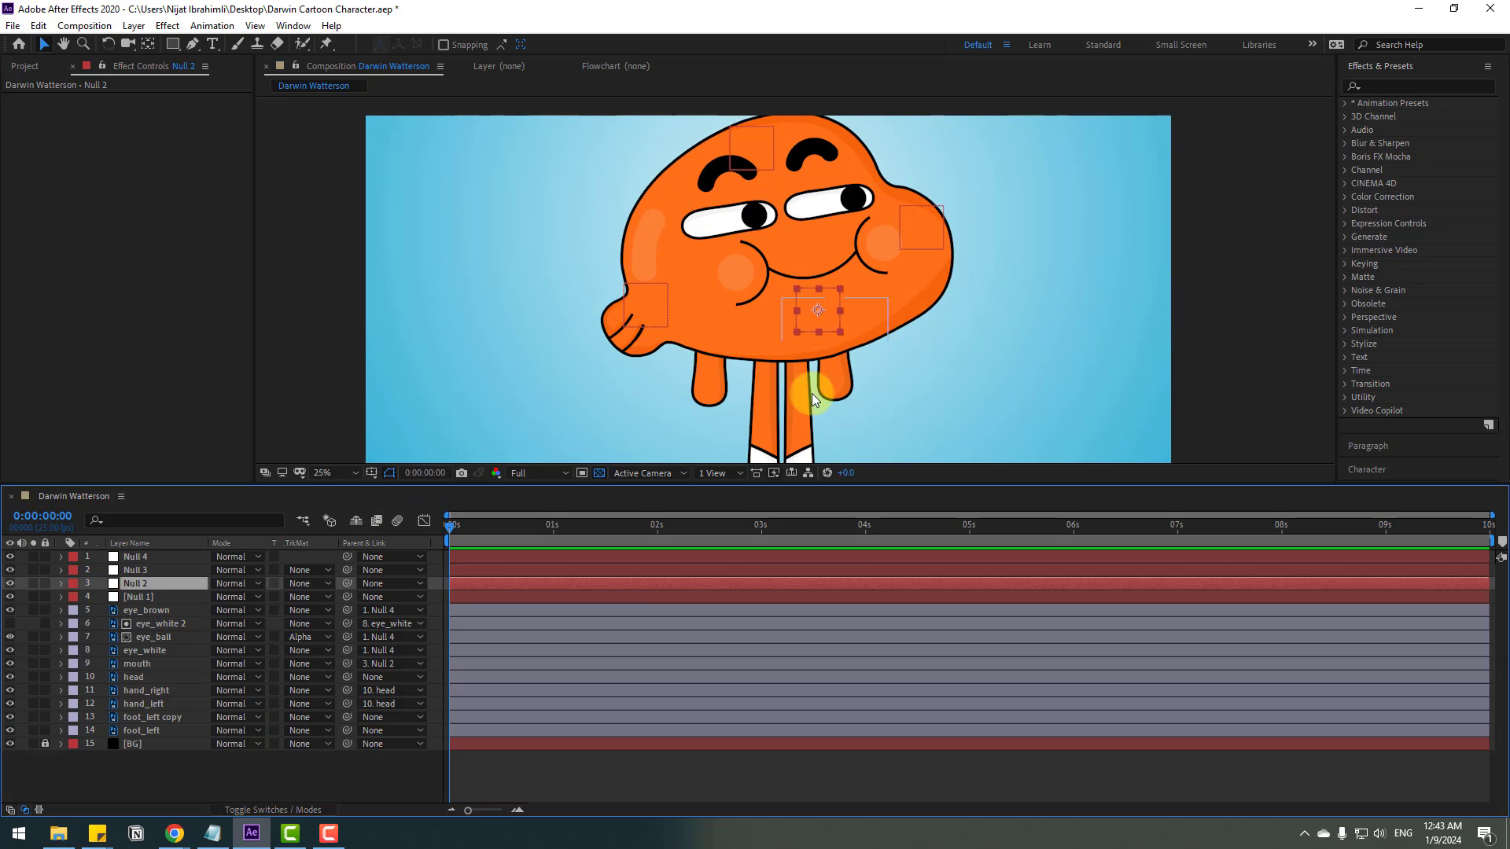
{"action": "mouse_move", "coordinate": [818, 317]}
{"action": "left_mouse_down"}
{"action": "mouse_move", "coordinate": [852, 310]}
{"action": "mouse_move", "coordinate": [778, 337]}
{"action": "mouse_move", "coordinate": [829, 320]}
{"action": "mouse_move", "coordinate": [809, 314]}
{"action": "mouse_move", "coordinate": [817, 341]}
{"action": "mouse_move", "coordinate": [813, 314]}
{"action": "mouse_move", "coordinate": [799, 333]}
{"action": "mouse_move", "coordinate": [818, 338]}
{"action": "mouse_move", "coordinate": [809, 320]}
{"action": "mouse_move", "coordinate": [802, 345]}
{"action": "mouse_move", "coordinate": [810, 319]}
{"action": "left_mouse_up"}
{"action": "left_click", "coordinate": [1021, 407]}
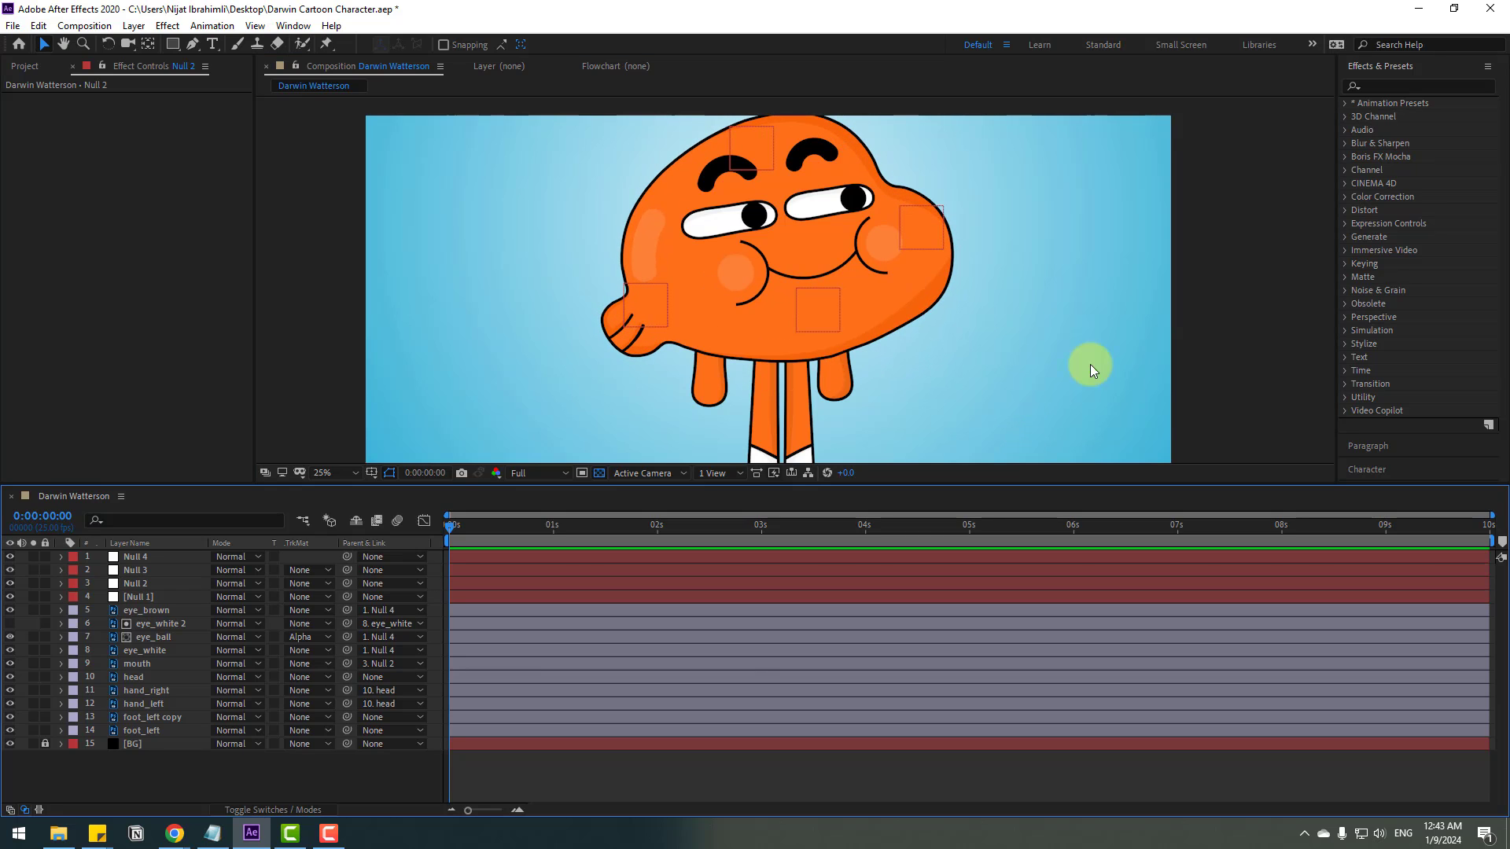
{"action": "left_click", "coordinate": [838, 266]}
{"action": "left_click", "coordinate": [329, 832]}
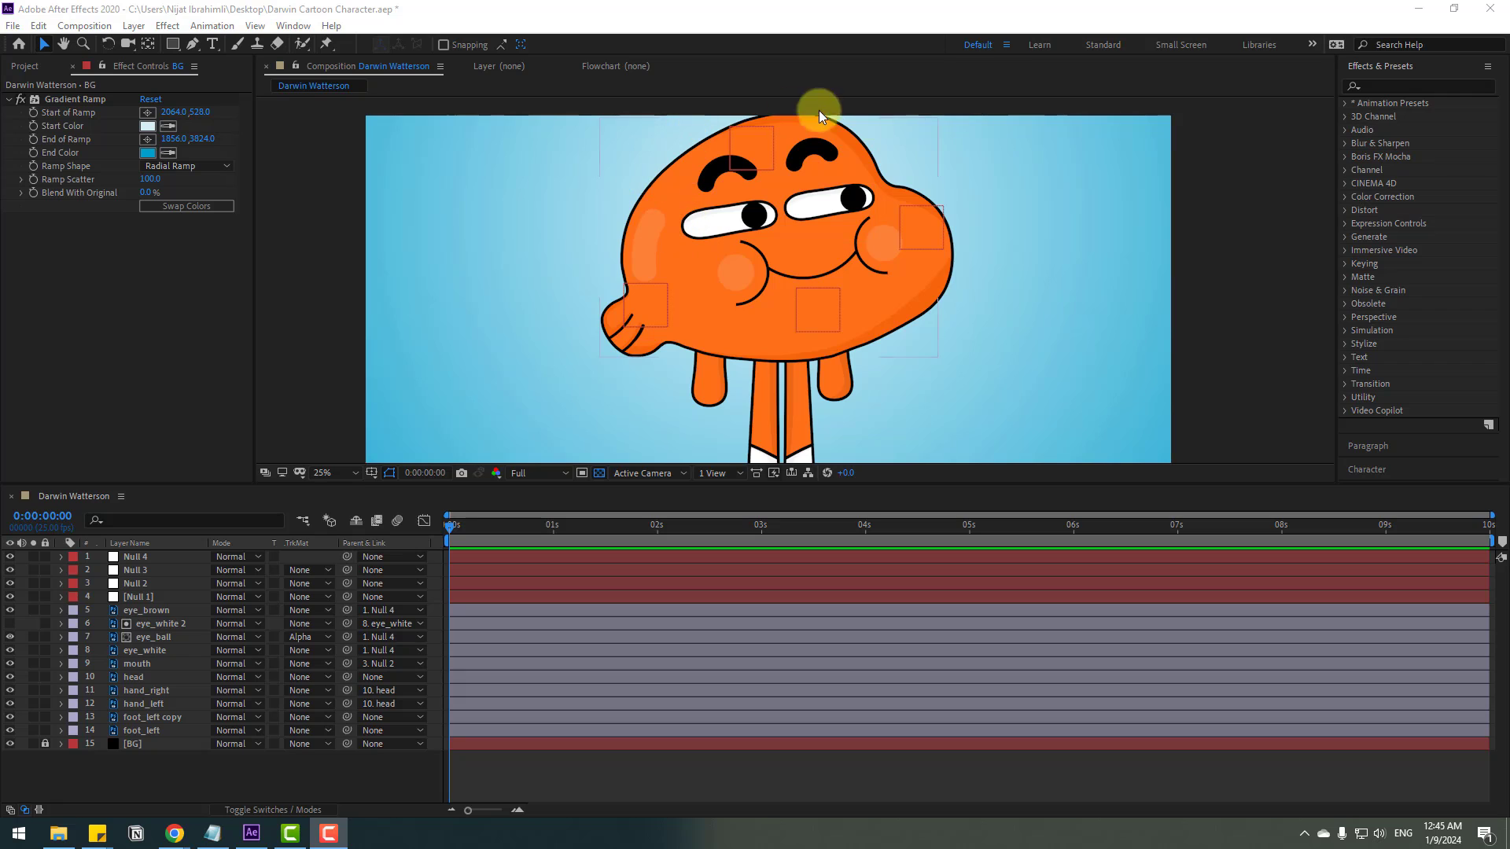
- Create a new null object and rename it FACE
{"action": "right_click", "coordinate": [154, 766]}
{"action": "mouse_move", "coordinate": [262, 593]}
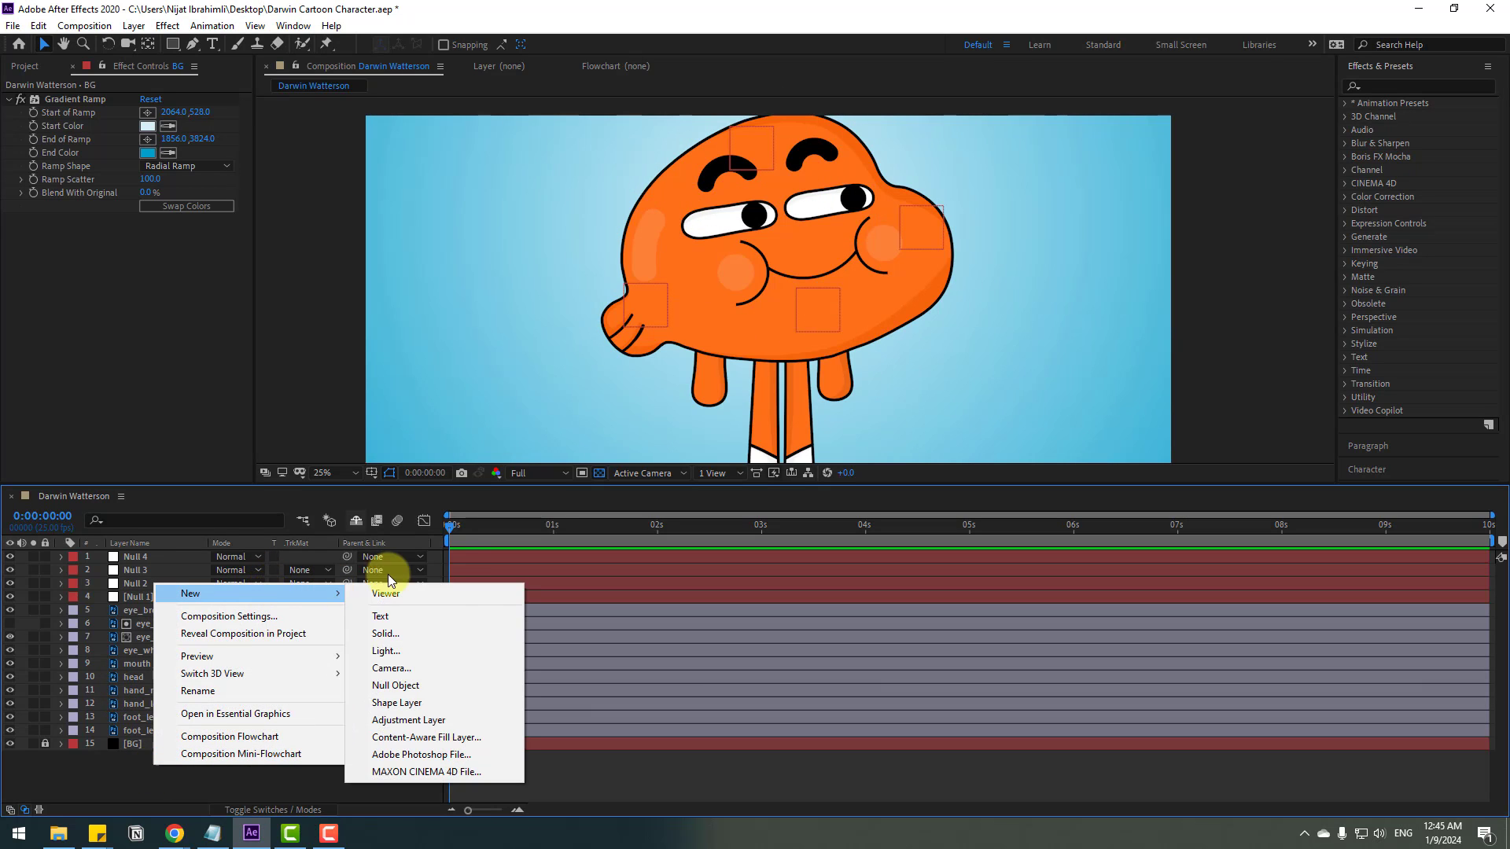
{"action": "left_click", "coordinate": [401, 684]}
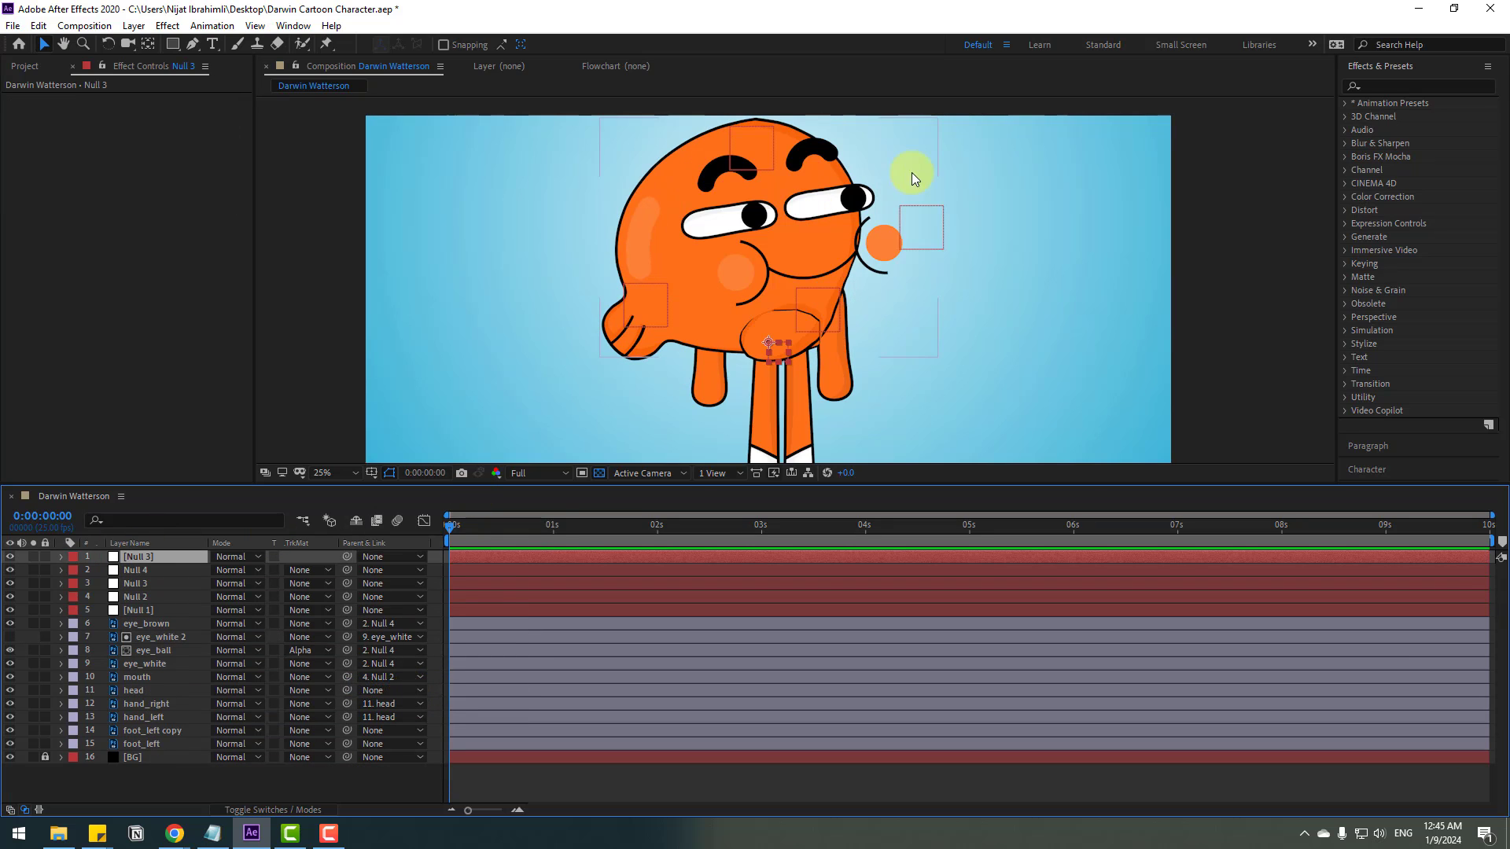
{"action": "key", "text": "Return"}
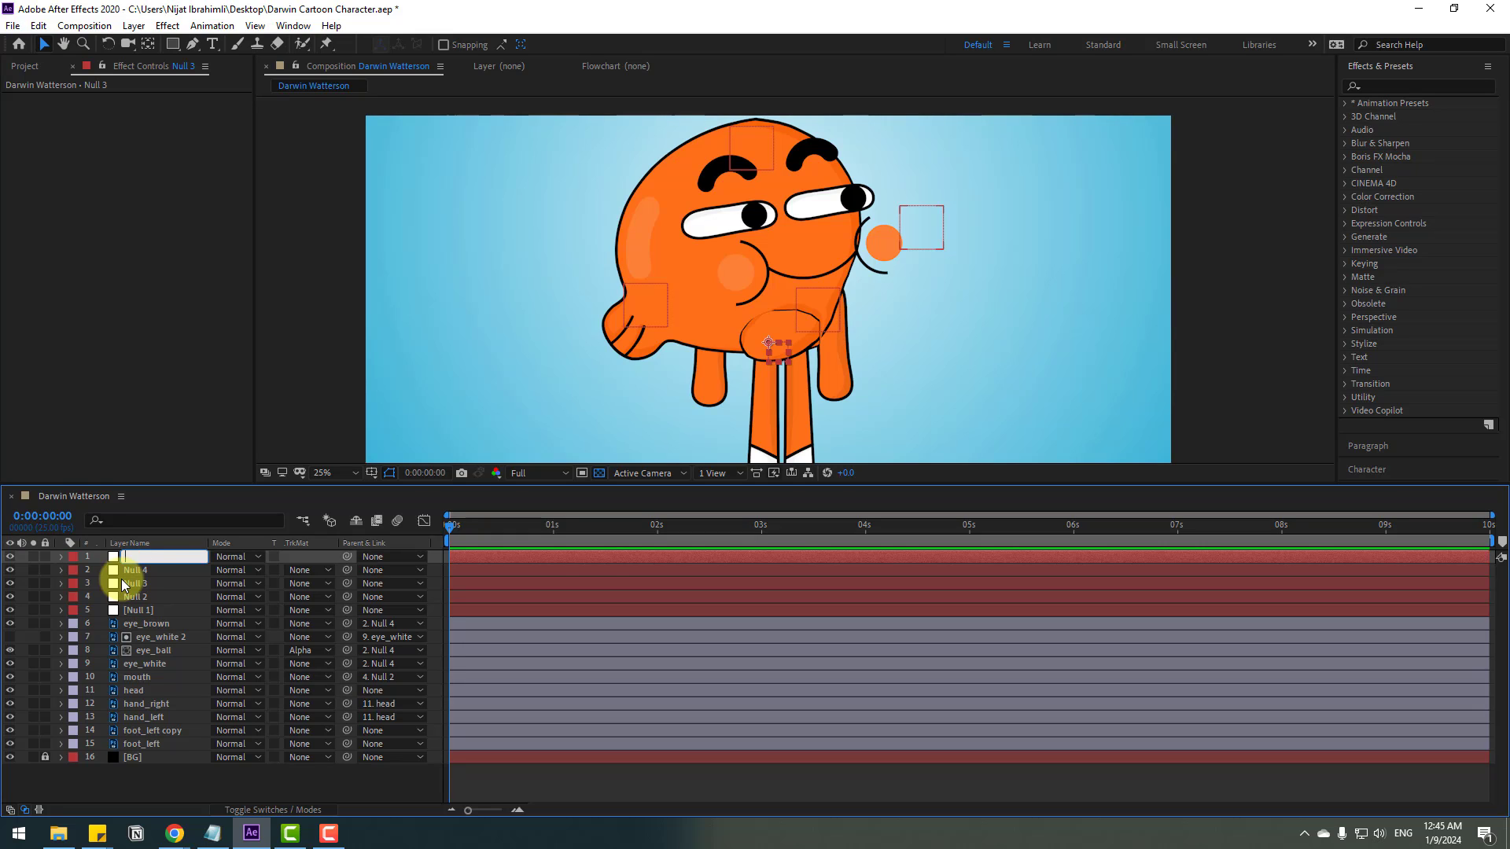
{"action": "type", "text": "FACE"}
{"action": "key", "text": "Return"}
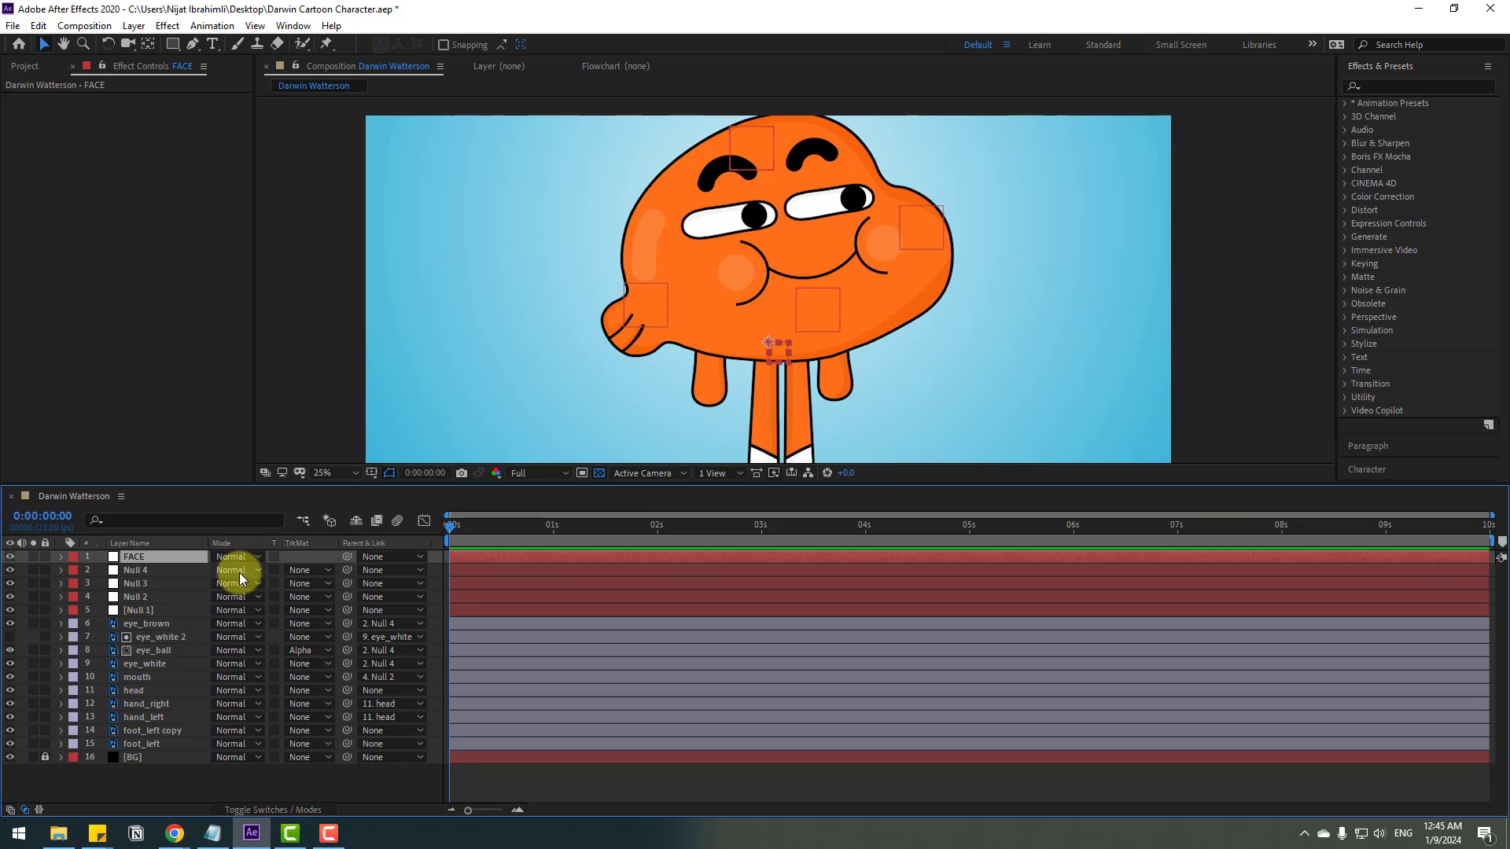
- Scale the FACE null to 457%, center its anchor point, and place it at the base of the head above the legs
{"action": "key", "text": "s"}
{"action": "left_click_drag", "start_coordinate": [242, 569], "coordinate": [474, 533]}
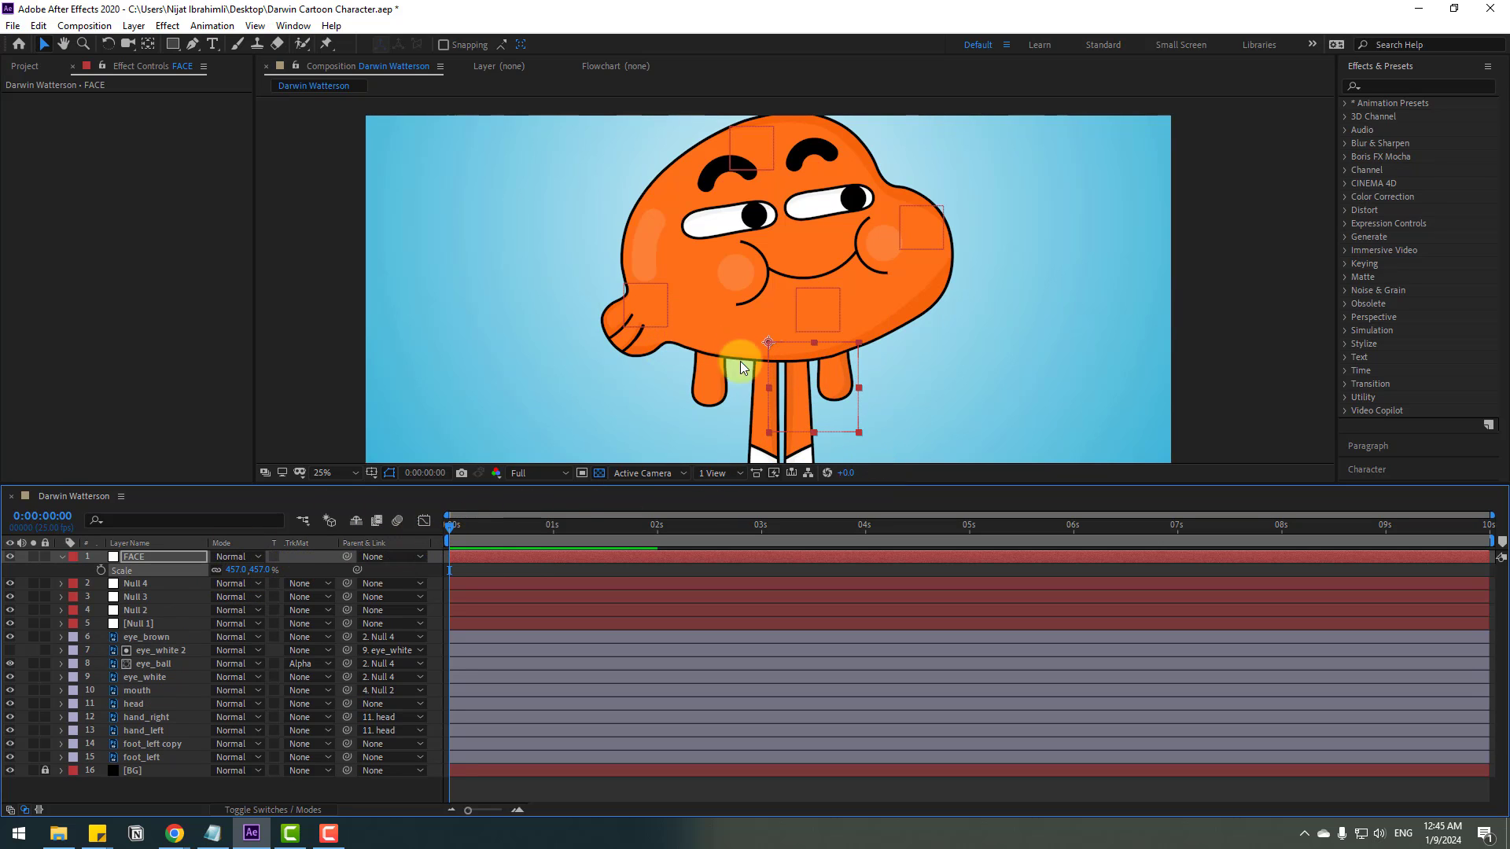
{"action": "left_click", "coordinate": [143, 44]}
{"action": "key", "text": "ctrl+alt+Home"}
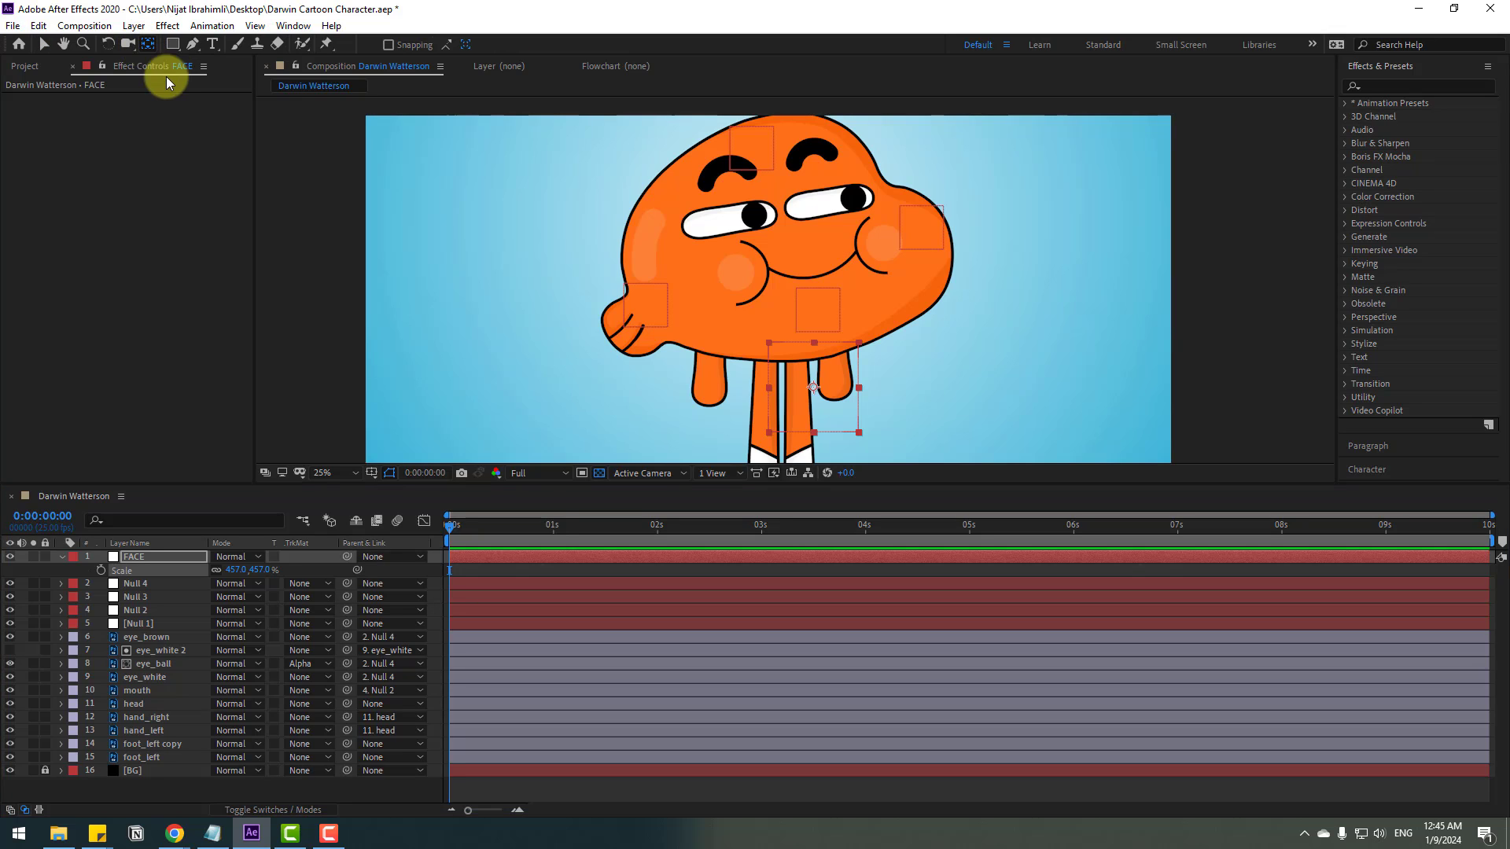
{"action": "left_click", "coordinate": [44, 44]}
{"action": "left_click_drag", "start_coordinate": [831, 397], "coordinate": [806, 379]}
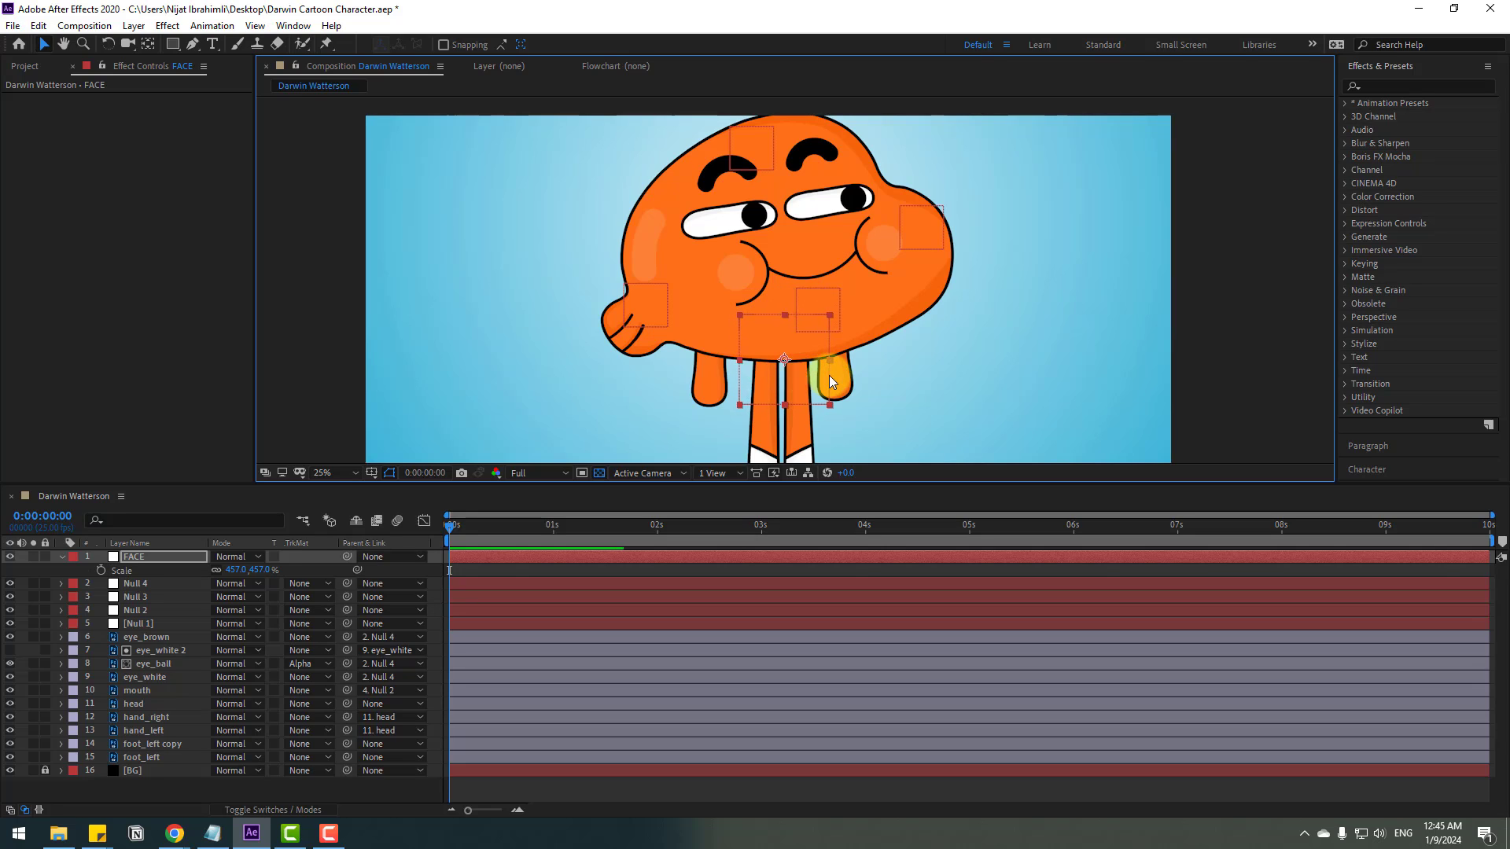
- Parent the four head nulls, Null 1 to Null 4, to the FACE null
{"action": "left_click", "coordinate": [62, 557]}
{"action": "left_click", "coordinate": [125, 609]}
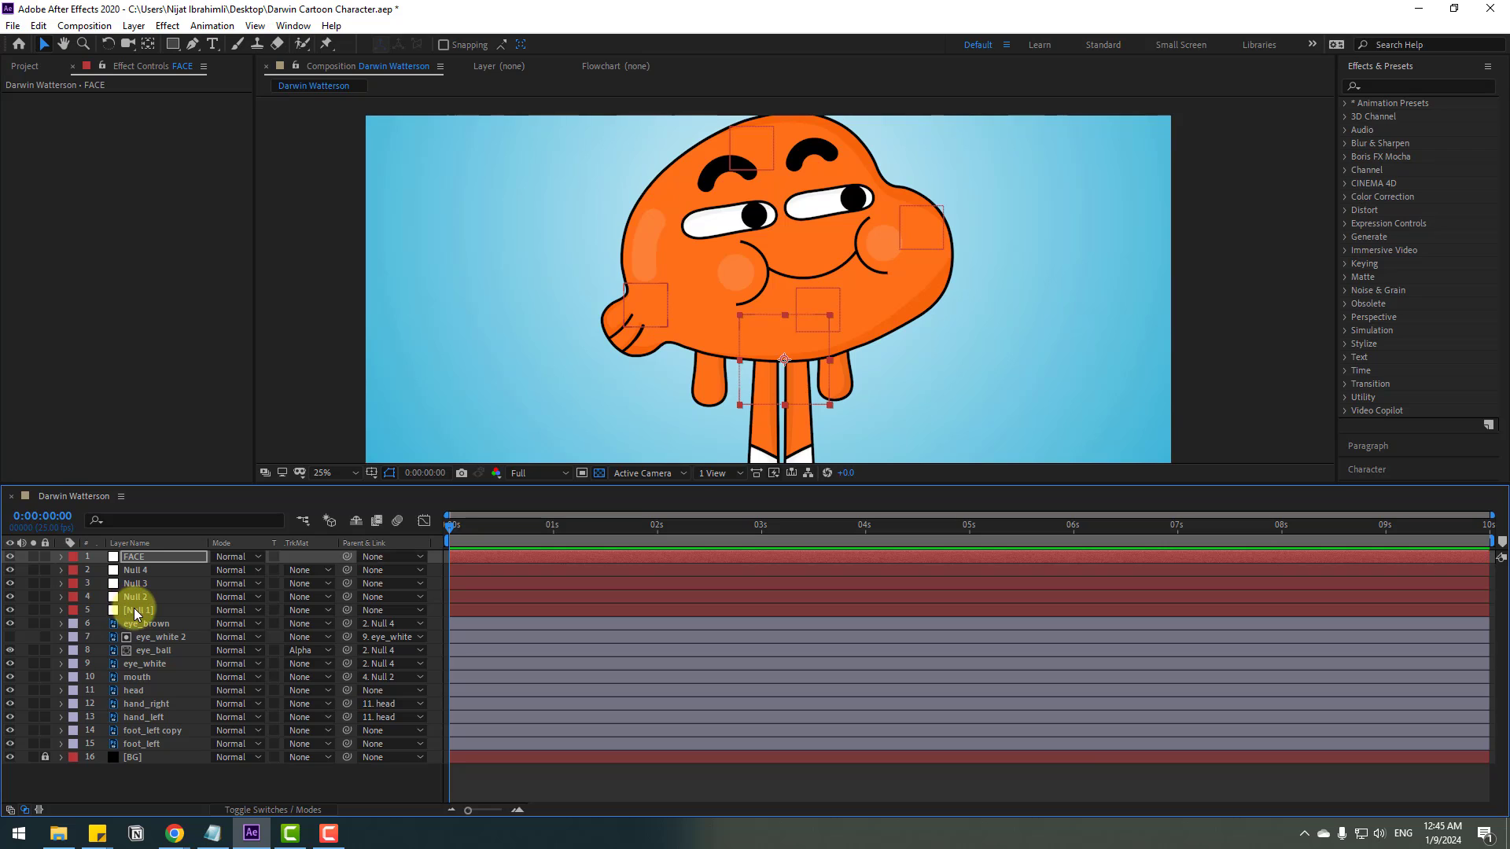
{"action": "left_click_drag", "start_coordinate": [137, 612], "coordinate": [130, 558]}
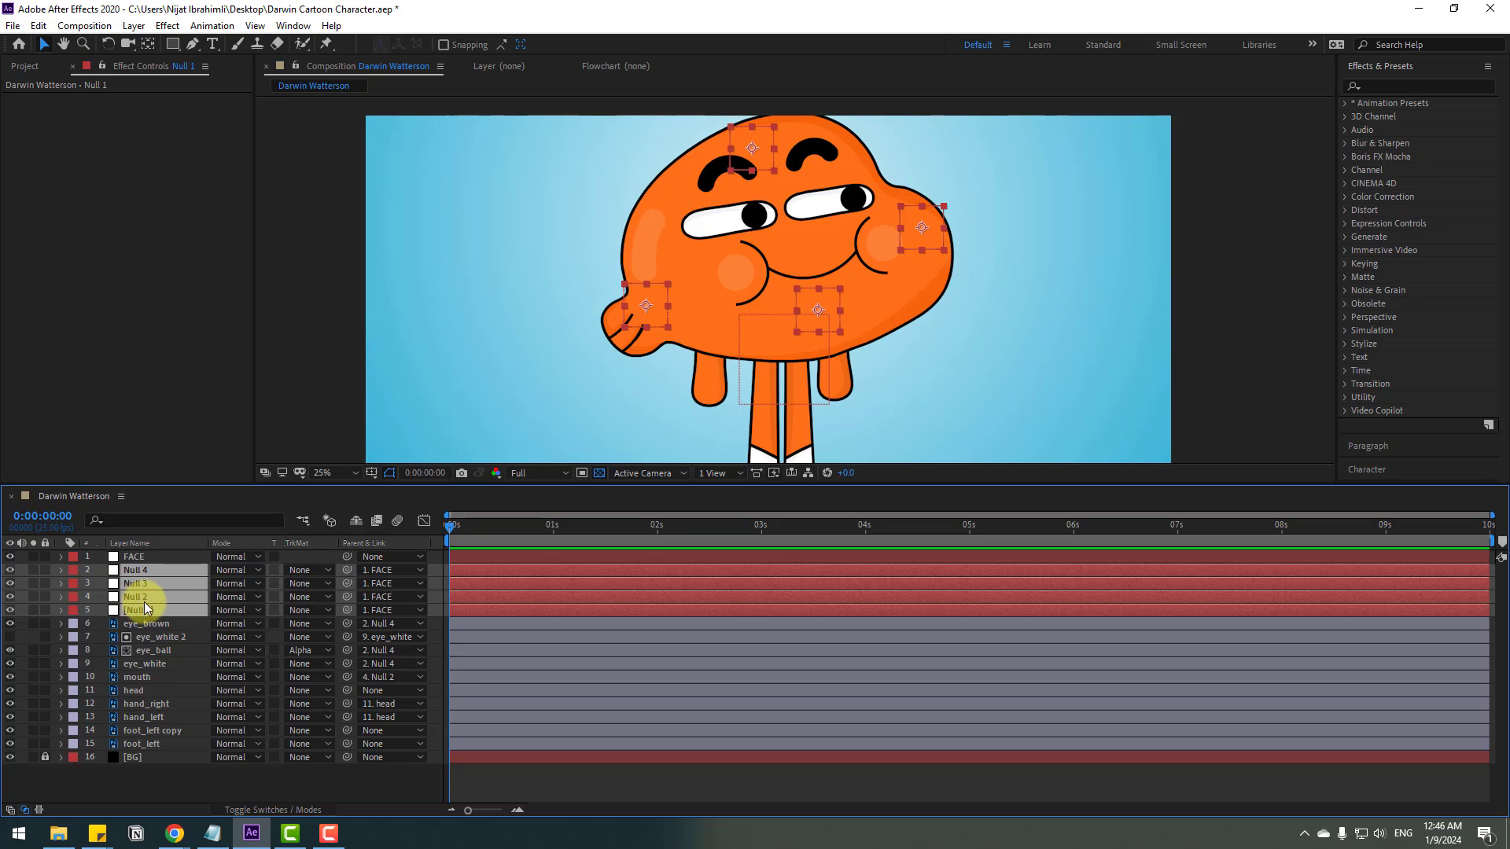
- Test the head rig by moving and rotating the FACE null, restoring its original position and rotation
{"action": "left_click", "coordinate": [131, 558]}
{"action": "left_click_drag", "start_coordinate": [782, 346], "coordinate": [773, 288]}
{"action": "key", "text": "ctrl+z"}
{"action": "key", "text": "ctrl+z"}
{"action": "key", "text": "ctrl+z"}
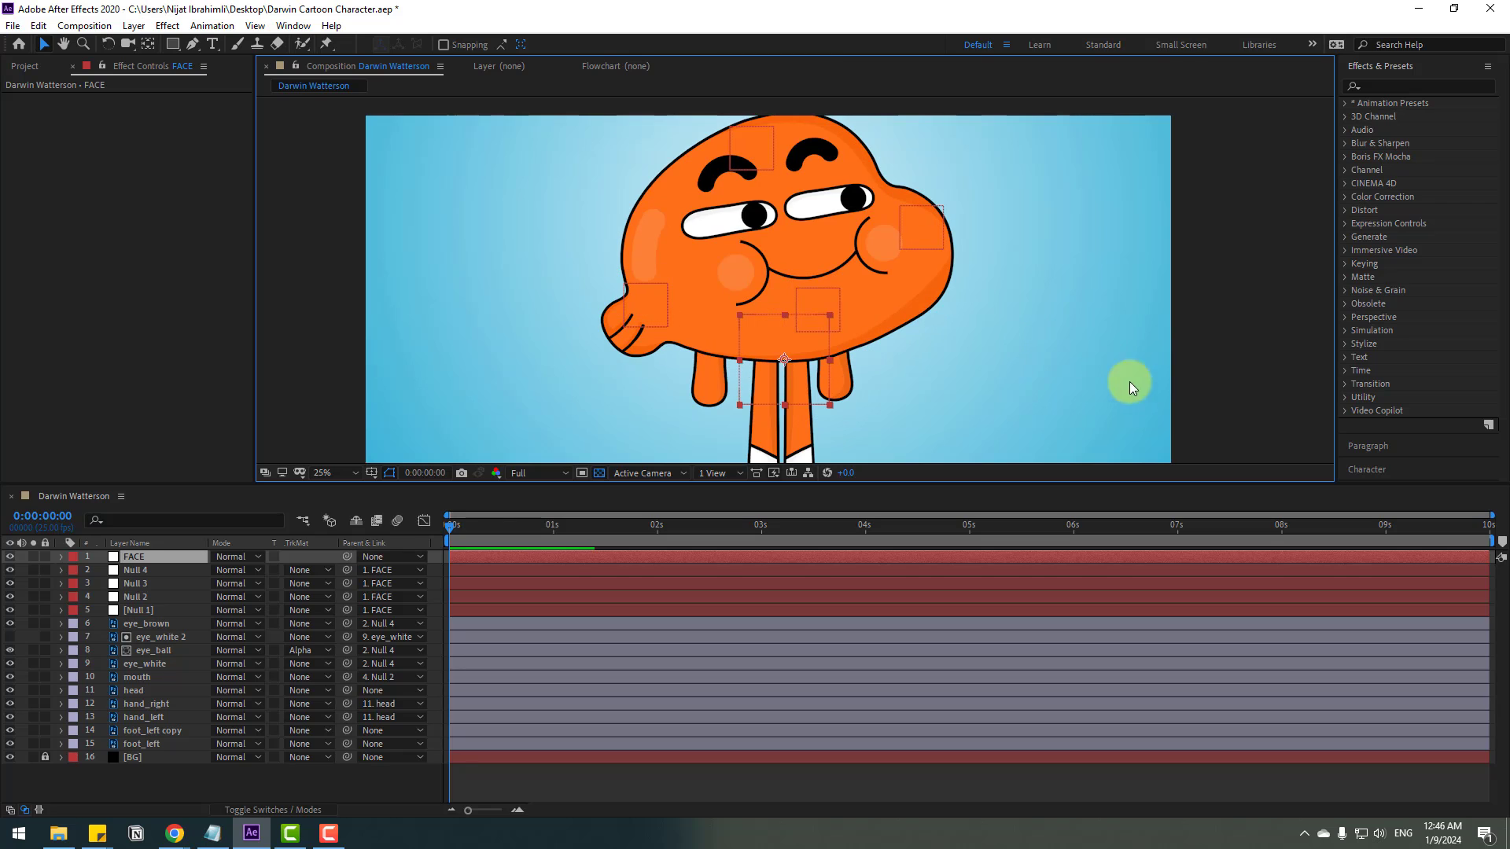
{"action": "key", "text": "r"}
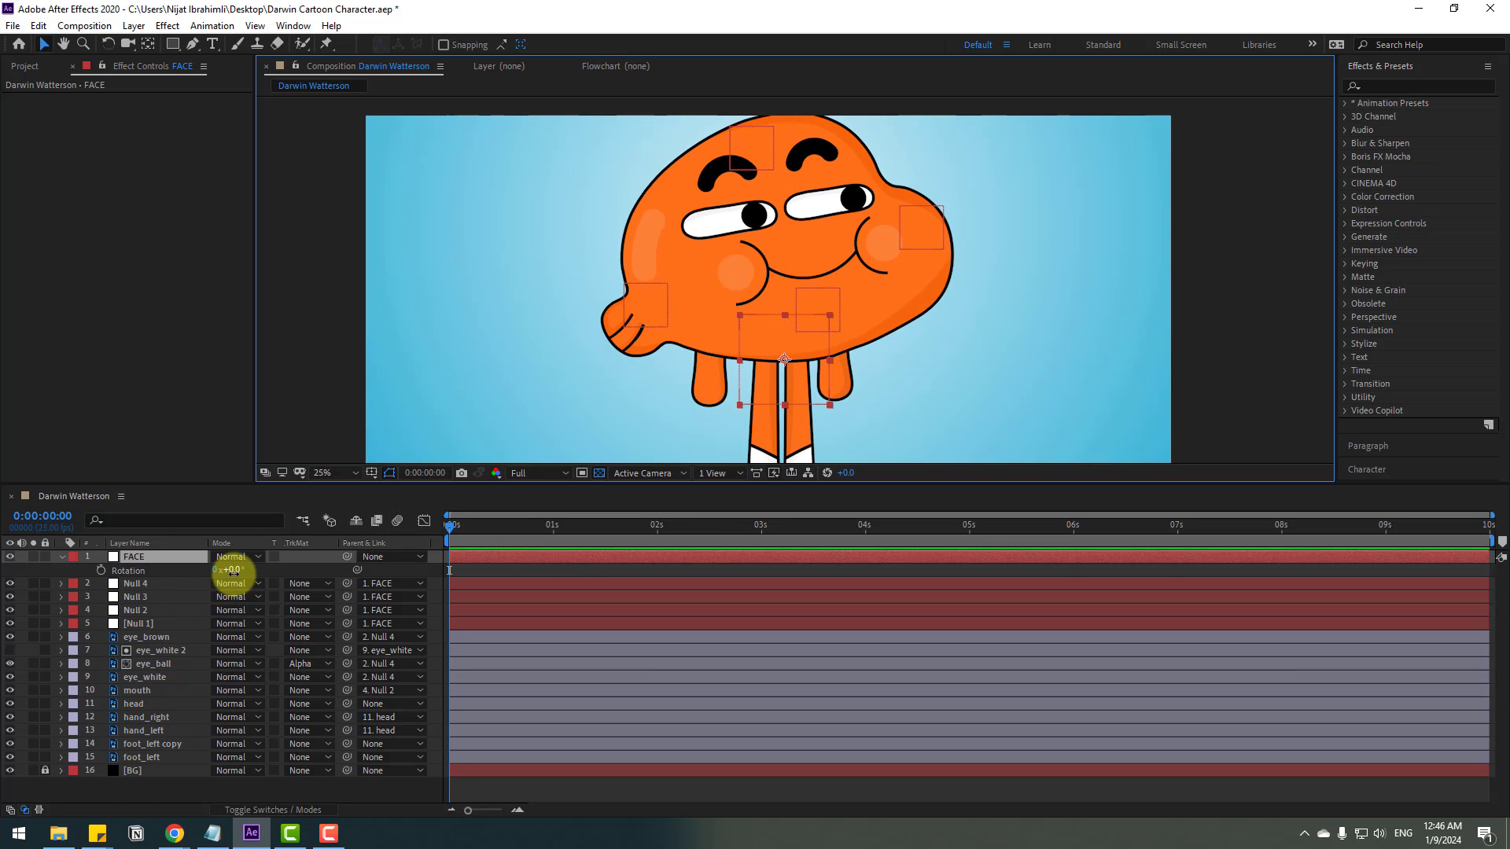
{"action": "mouse_move", "coordinate": [233, 571]}
{"action": "left_mouse_down"}
{"action": "mouse_move", "coordinate": [219, 573]}
{"action": "mouse_move", "coordinate": [244, 576]}
{"action": "mouse_move", "coordinate": [228, 574]}
{"action": "left_mouse_up"}
{"action": "left_click", "coordinate": [61, 557]}
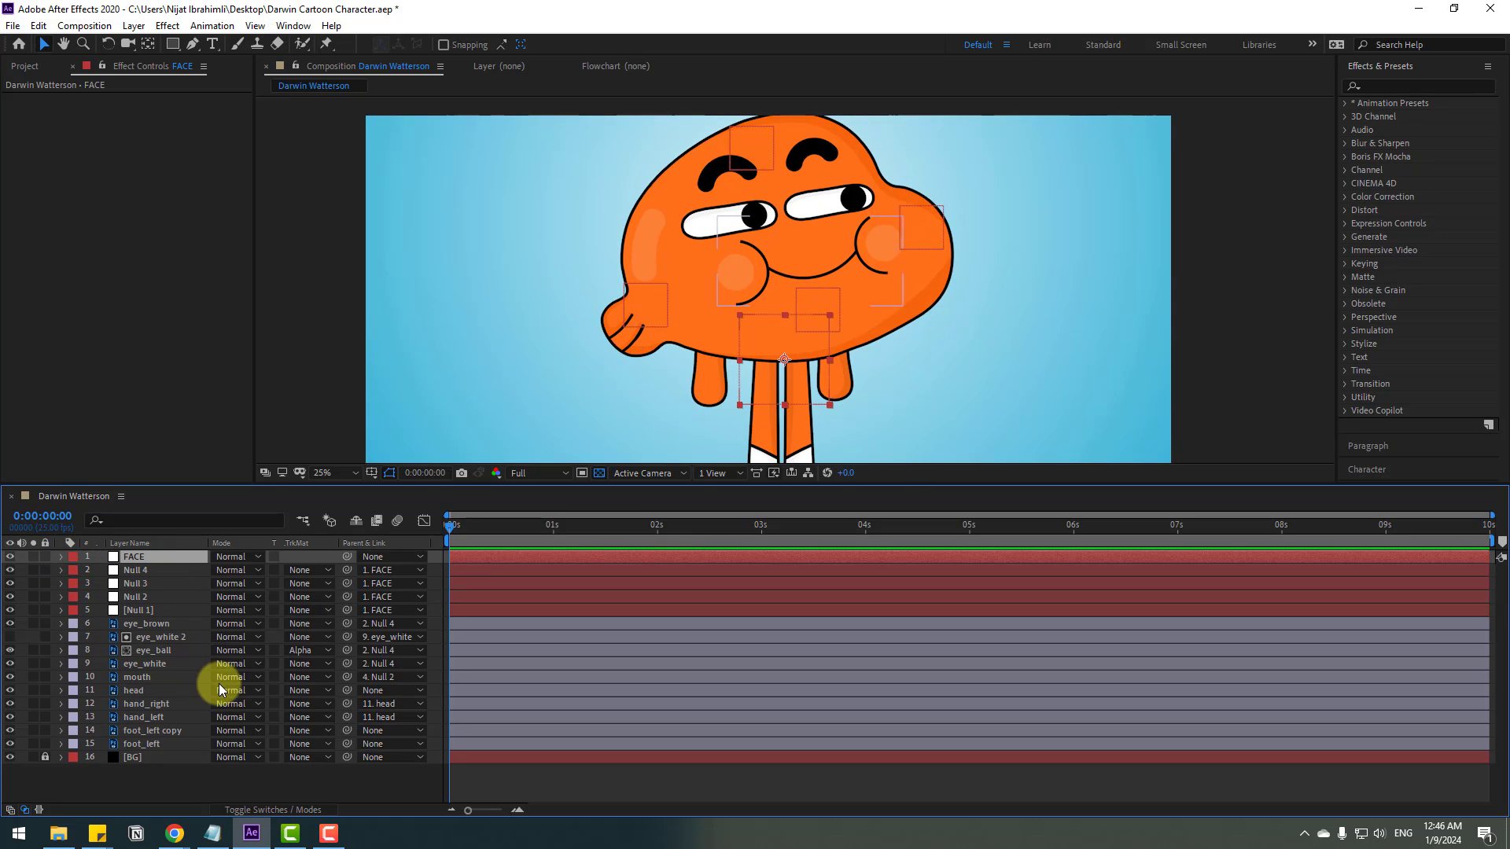
- Parent hand_right and hand_left to the FACE null and test the link with a brief rotation of the null
{"action": "left_click", "coordinate": [166, 703]}
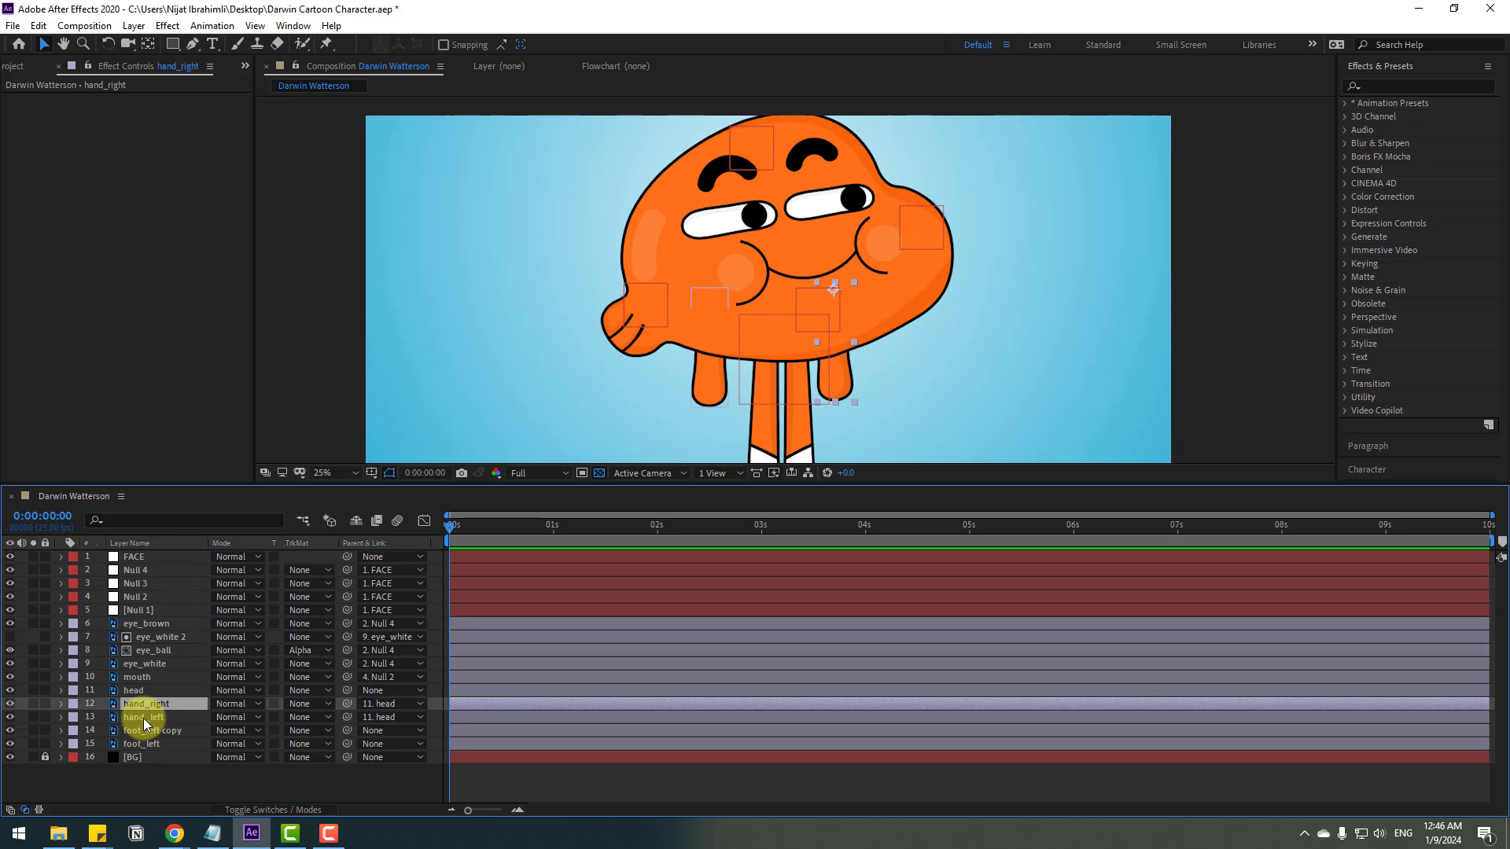
{"action": "left_click", "coordinate": [144, 719], "text": "shift"}
{"action": "left_click_drag", "start_coordinate": [347, 703], "coordinate": [135, 560]}
{"action": "left_click", "coordinate": [135, 559]}
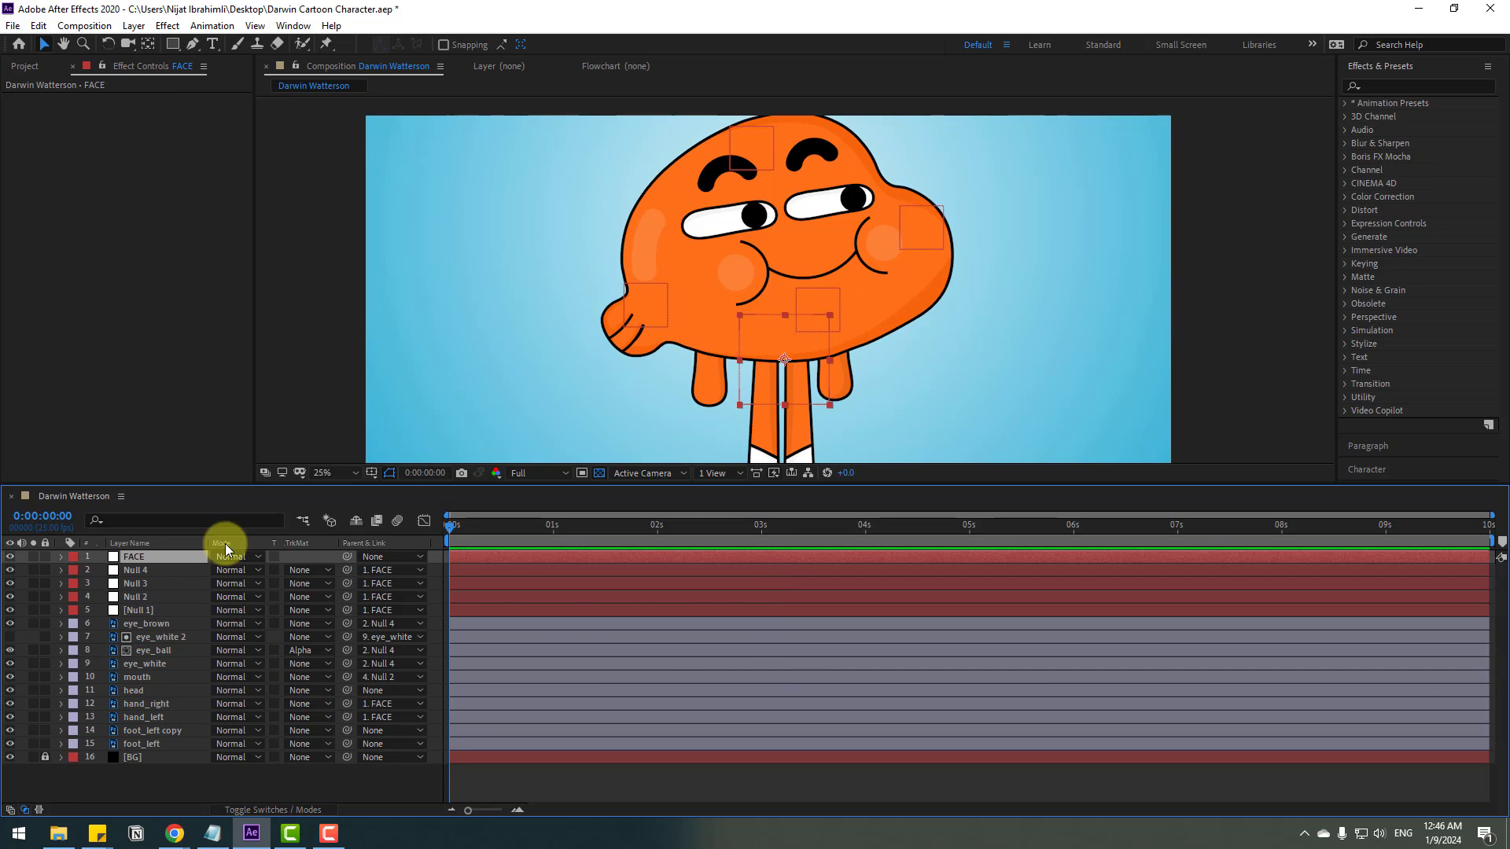
{"action": "key", "text": "r"}
{"action": "mouse_move", "coordinate": [229, 571]}
{"action": "left_mouse_down"}
{"action": "mouse_move", "coordinate": [252, 571]}
{"action": "mouse_move", "coordinate": [228, 571]}
{"action": "left_mouse_up"}
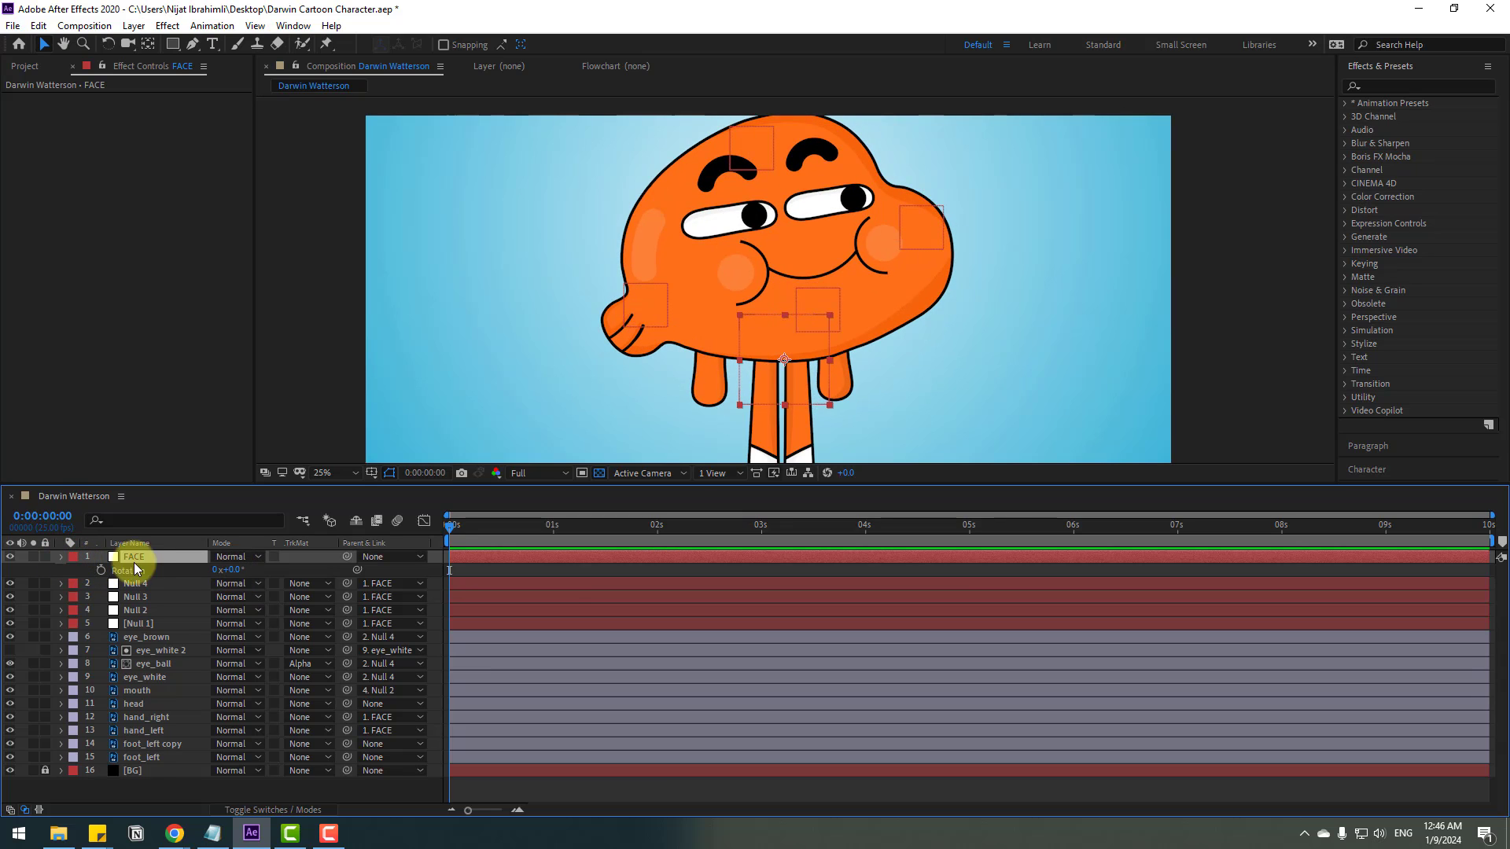
{"action": "key", "text": "r"}
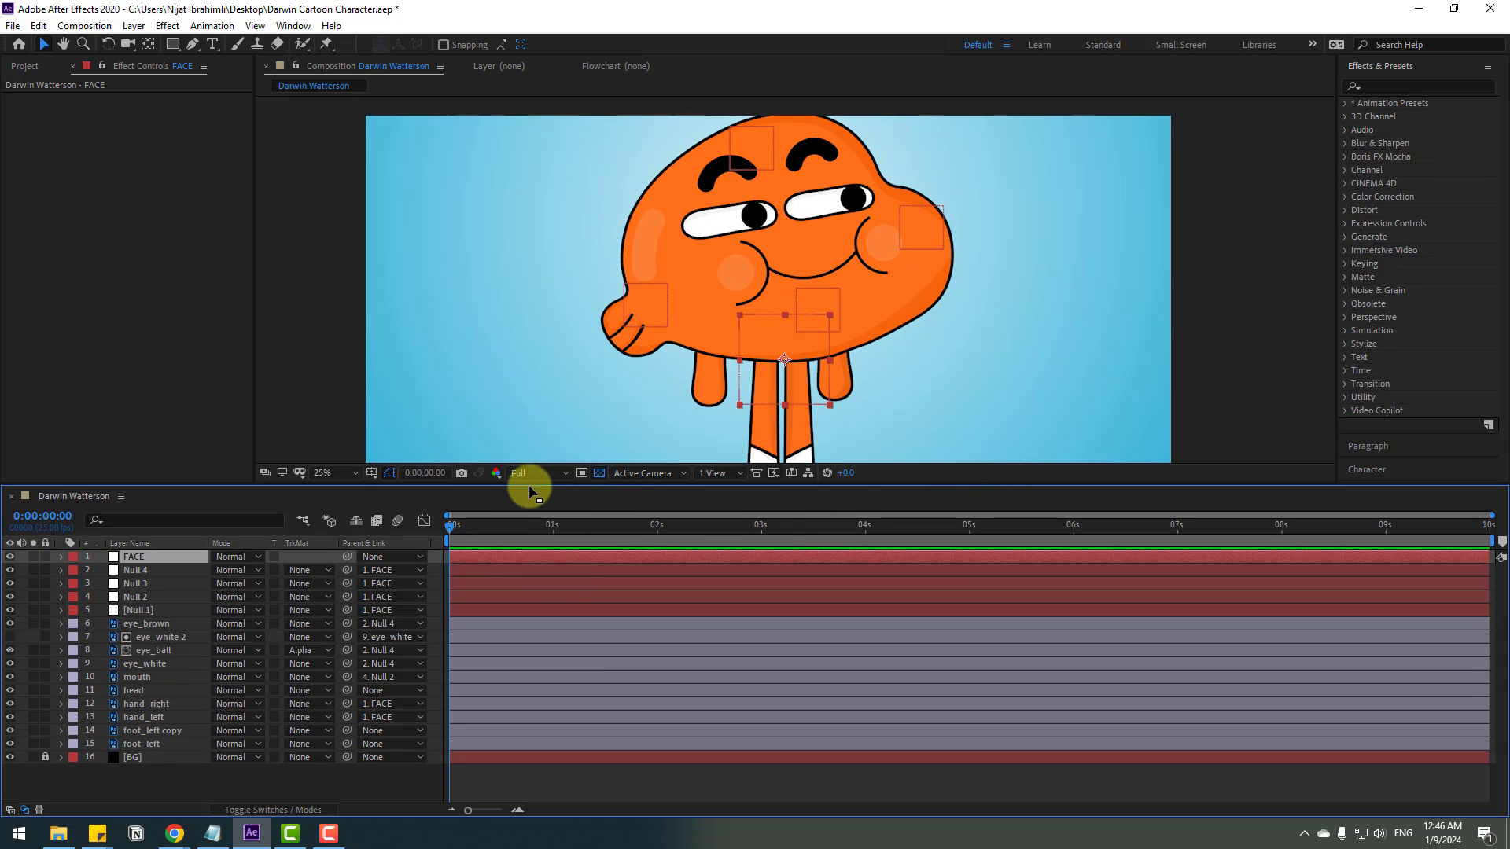
- Enlarge the composition viewer and set its magnification to Fit up to 100%
{"action": "left_click_drag", "start_coordinate": [529, 483], "coordinate": [515, 529]}
{"action": "left_click", "coordinate": [356, 519]}
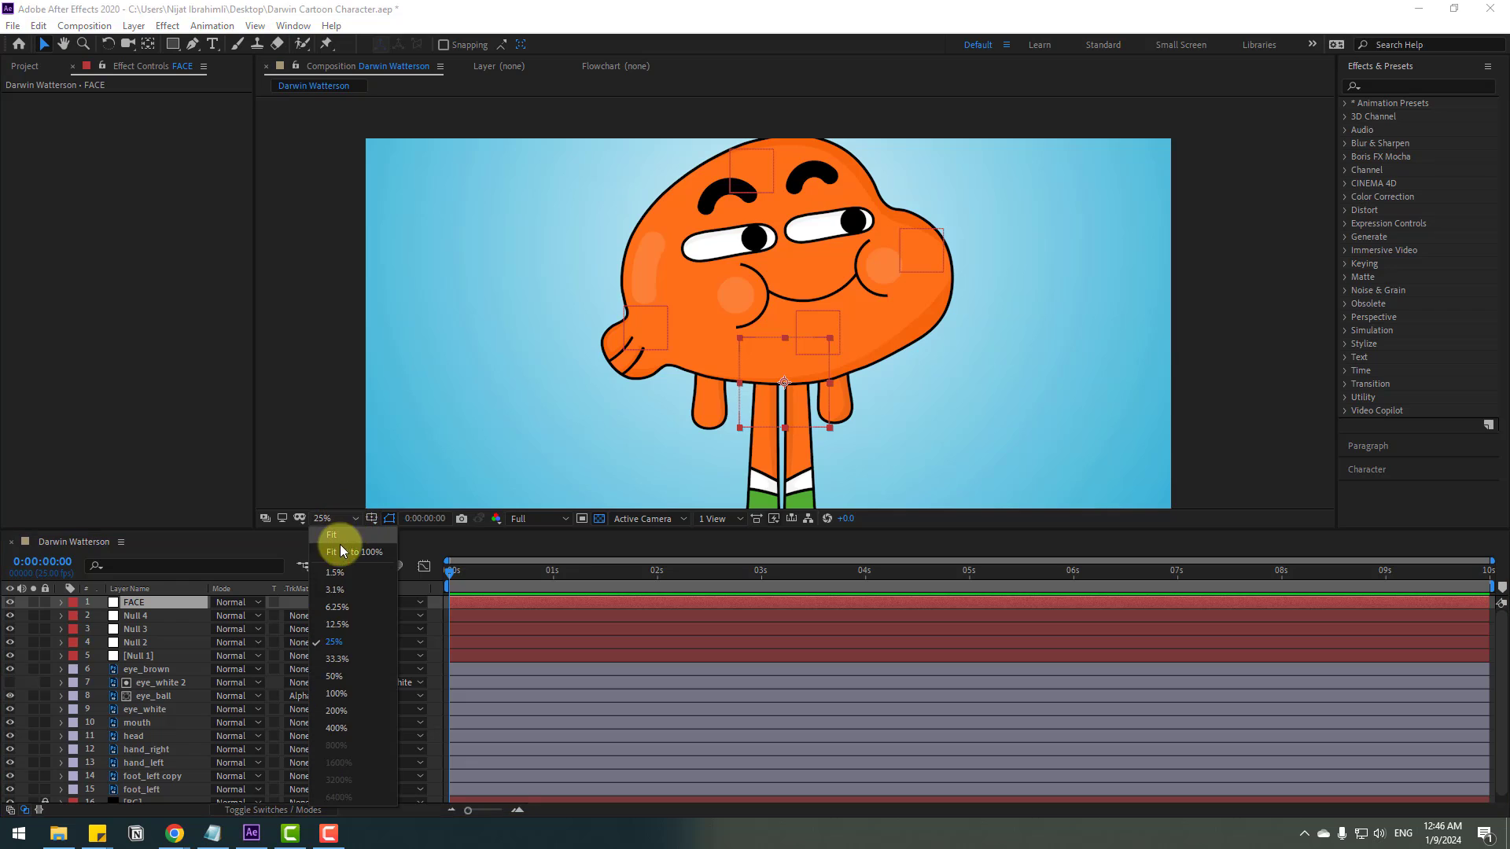
{"action": "left_click", "coordinate": [342, 551]}
- Keyframe the FACE null's rotation at 0° on 0:00:00:04 and at 14° on 0:00:00:14
{"action": "left_click", "coordinate": [134, 604]}
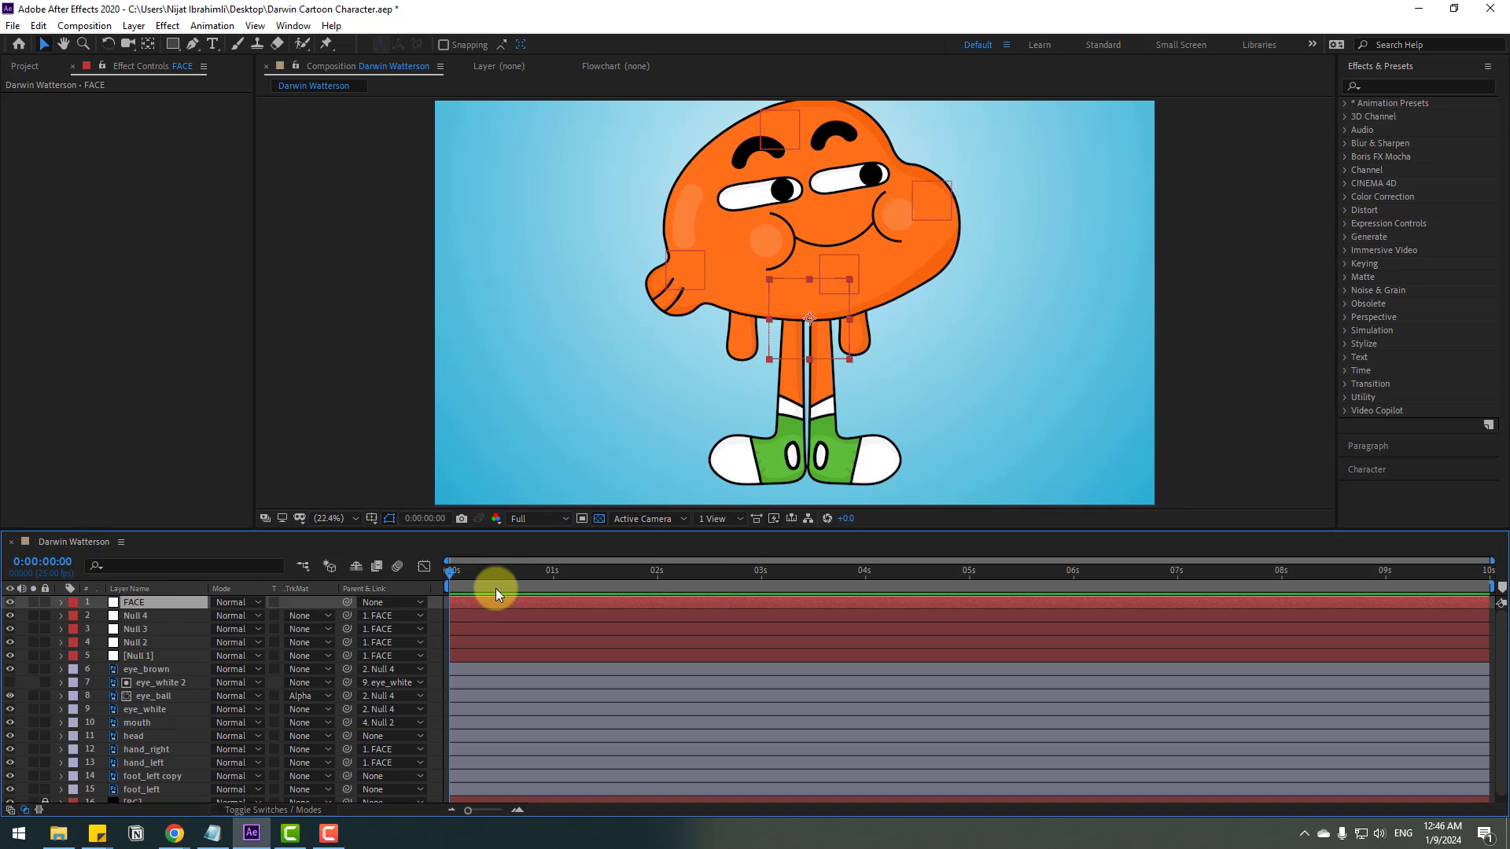
{"action": "left_click_drag", "start_coordinate": [456, 571], "coordinate": [470, 573]}
{"action": "key", "text": "r"}
{"action": "left_click", "coordinate": [98, 618]}
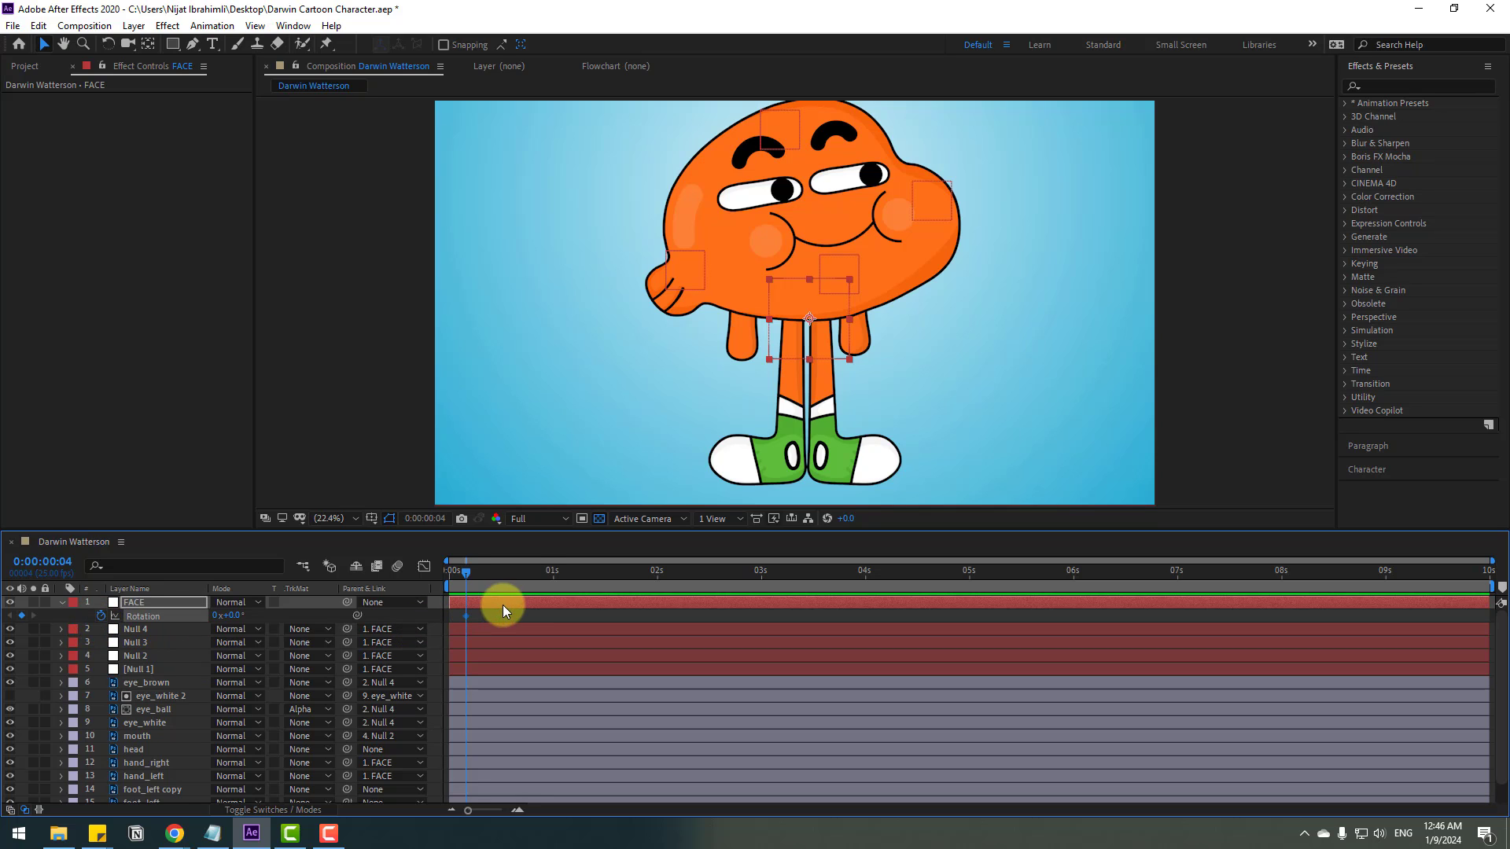
{"action": "left_click", "coordinate": [507, 578]}
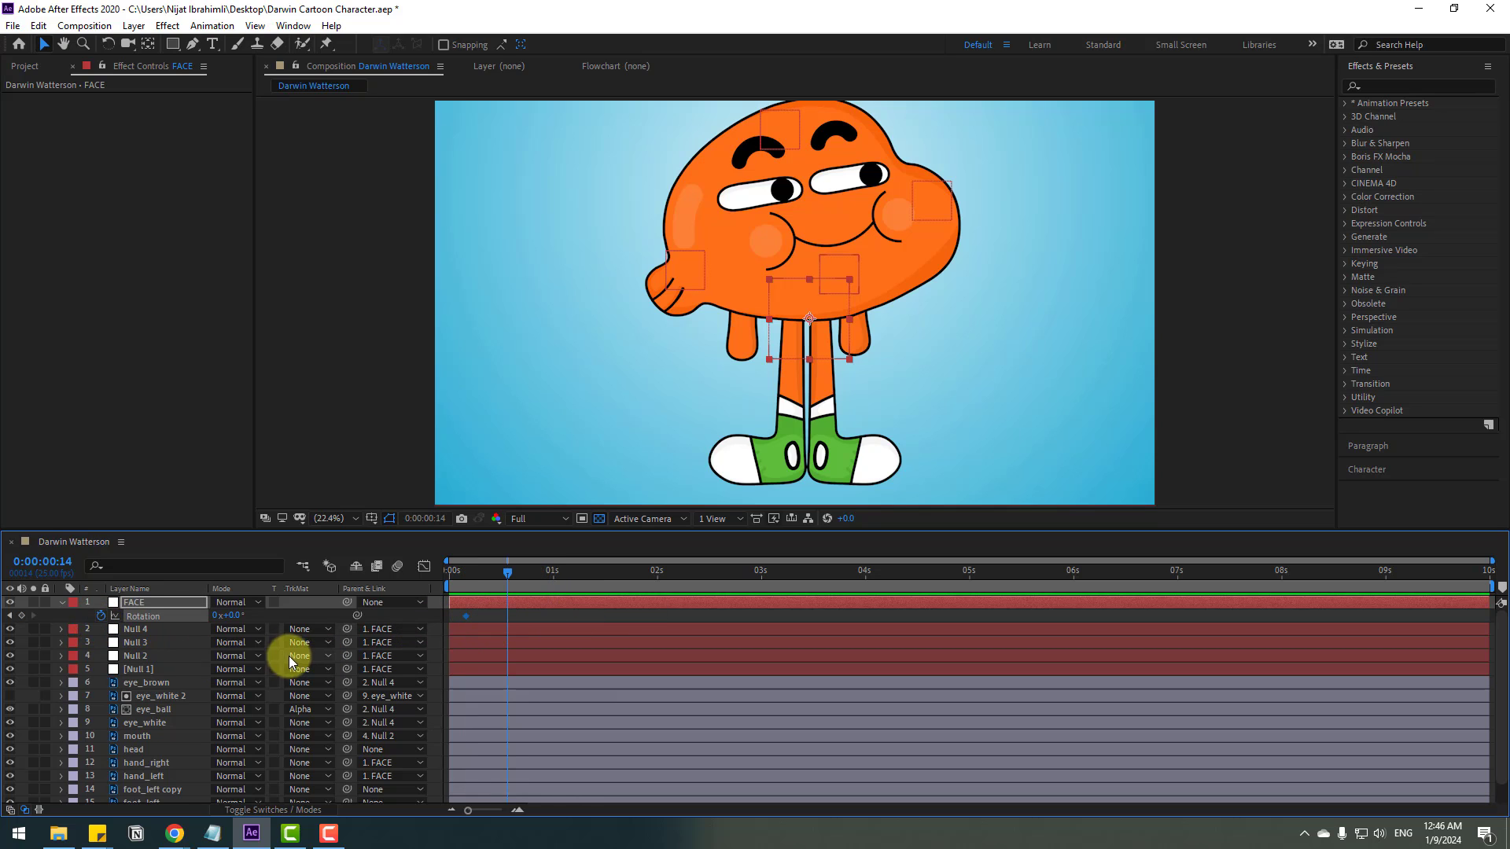
{"action": "left_click_drag", "start_coordinate": [230, 617], "coordinate": [236, 618]}
{"action": "left_click_drag", "start_coordinate": [242, 619], "coordinate": [243, 618]}
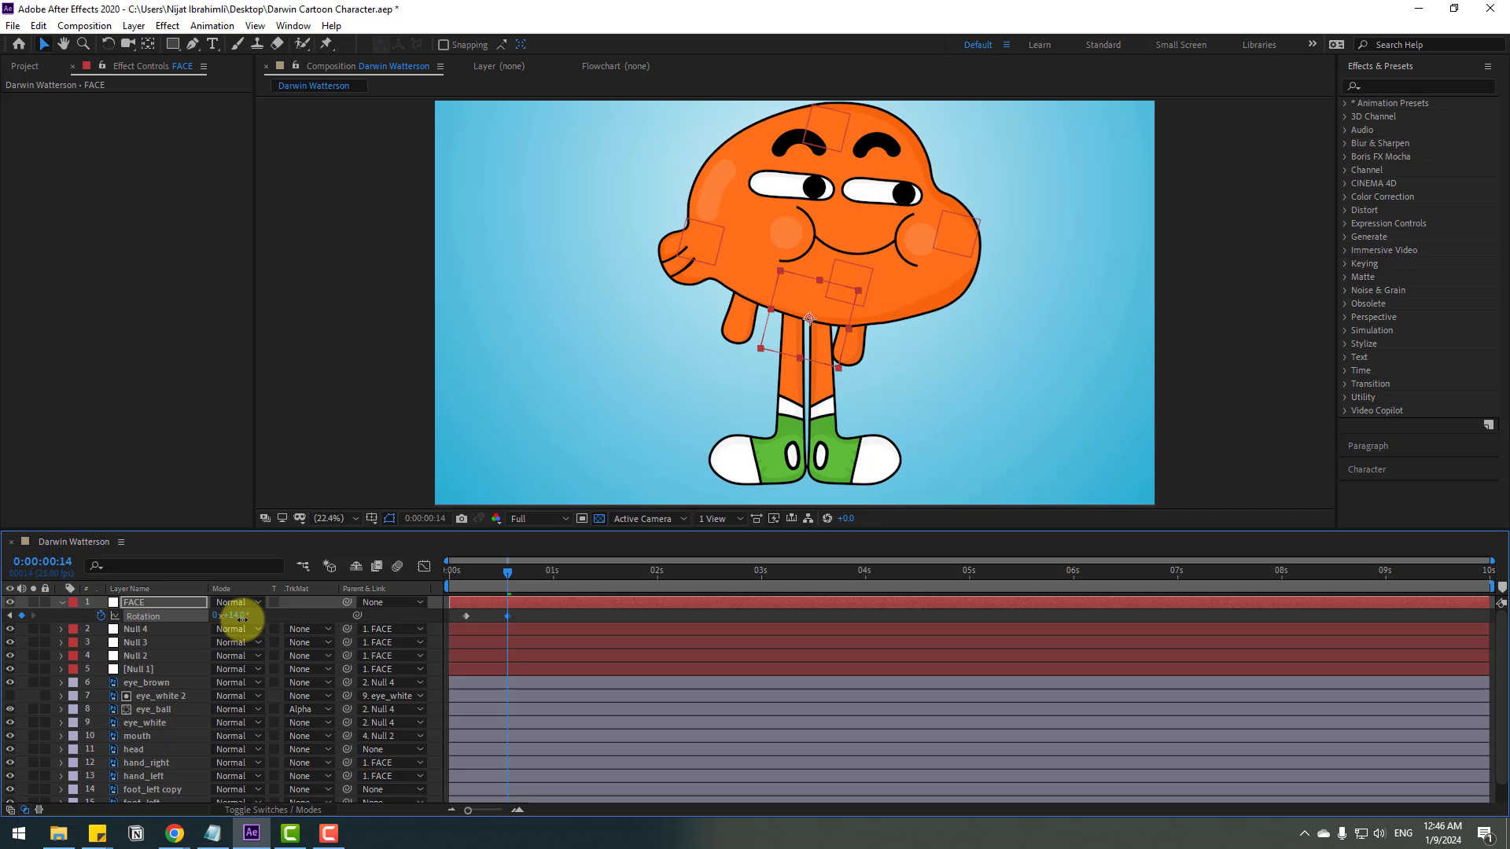
- Hold the FACE null's rotation with a keyframe at 0:00:01:18 and set it to -10° ten frames on, at 0:00:02:03
{"action": "left_click_drag", "start_coordinate": [527, 582], "coordinate": [628, 580]}
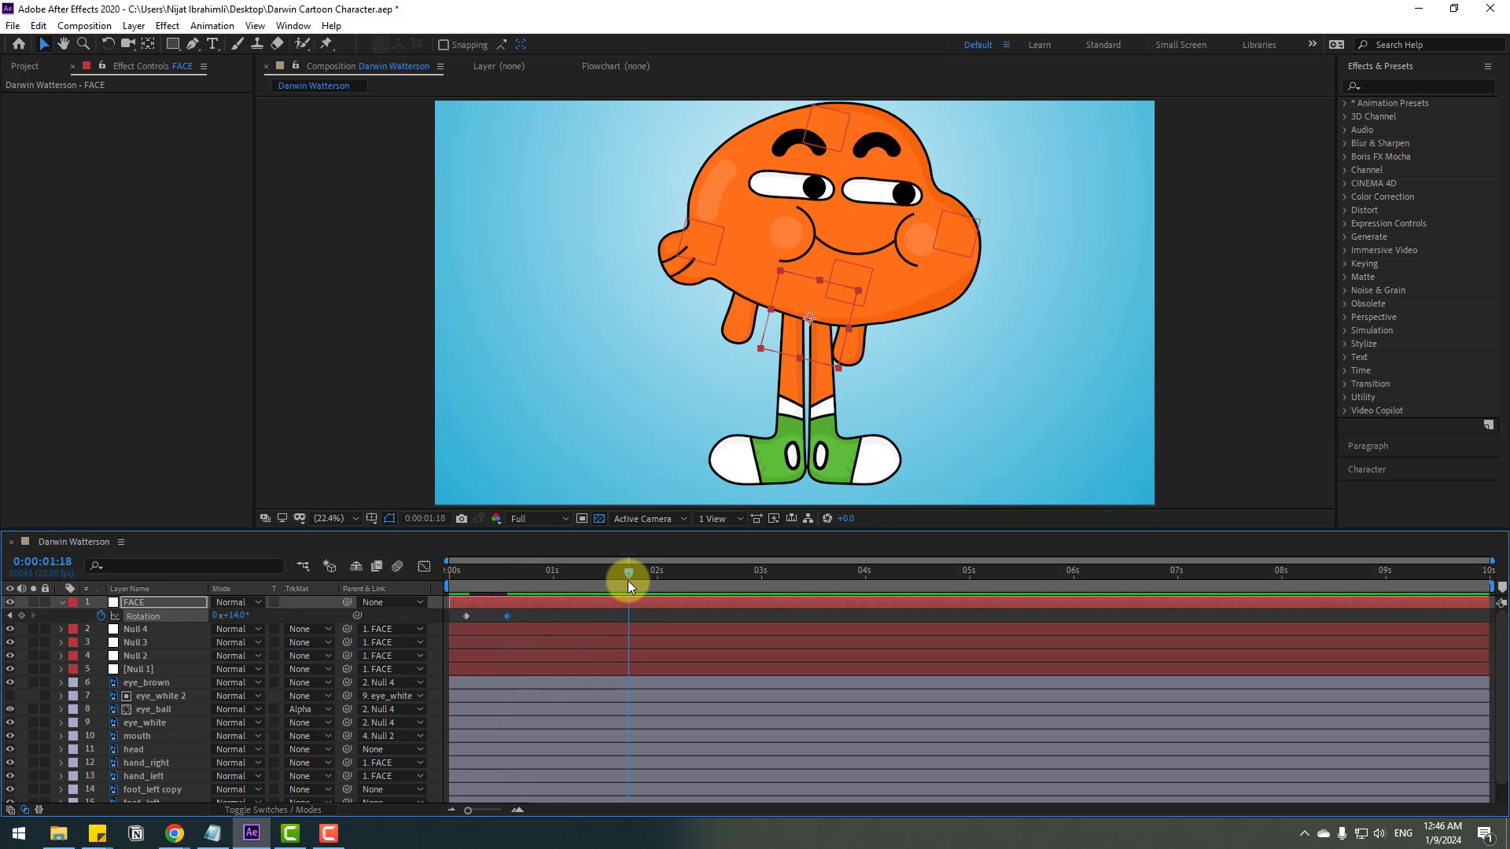
{"action": "left_click", "coordinate": [22, 616]}
{"action": "left_click", "coordinate": [429, 520]}
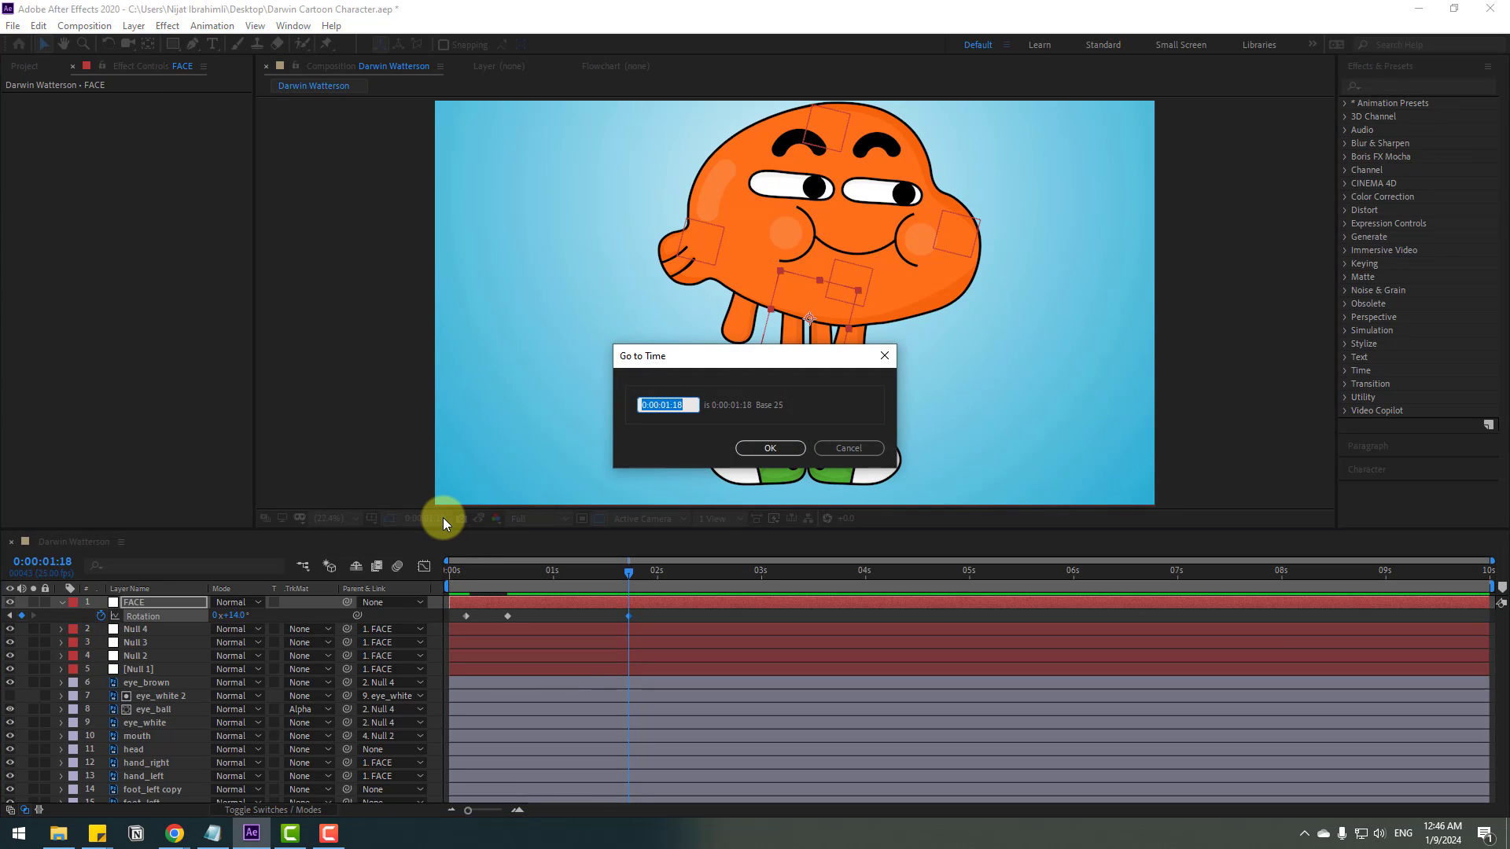
{"action": "type", "text": "+10"}
{"action": "left_click", "coordinate": [792, 446]}
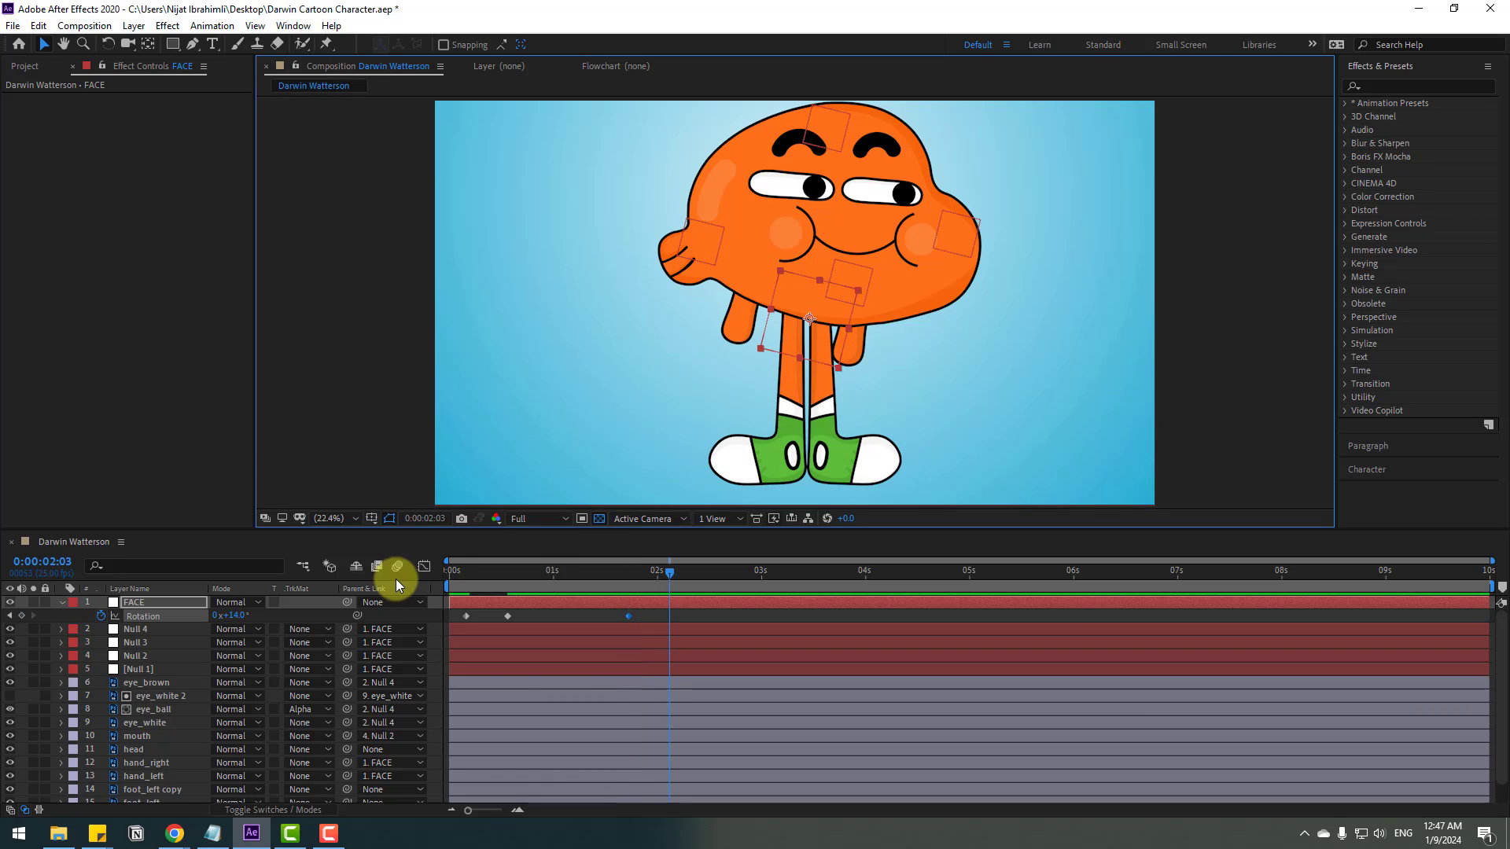
{"action": "left_click", "coordinate": [236, 616]}
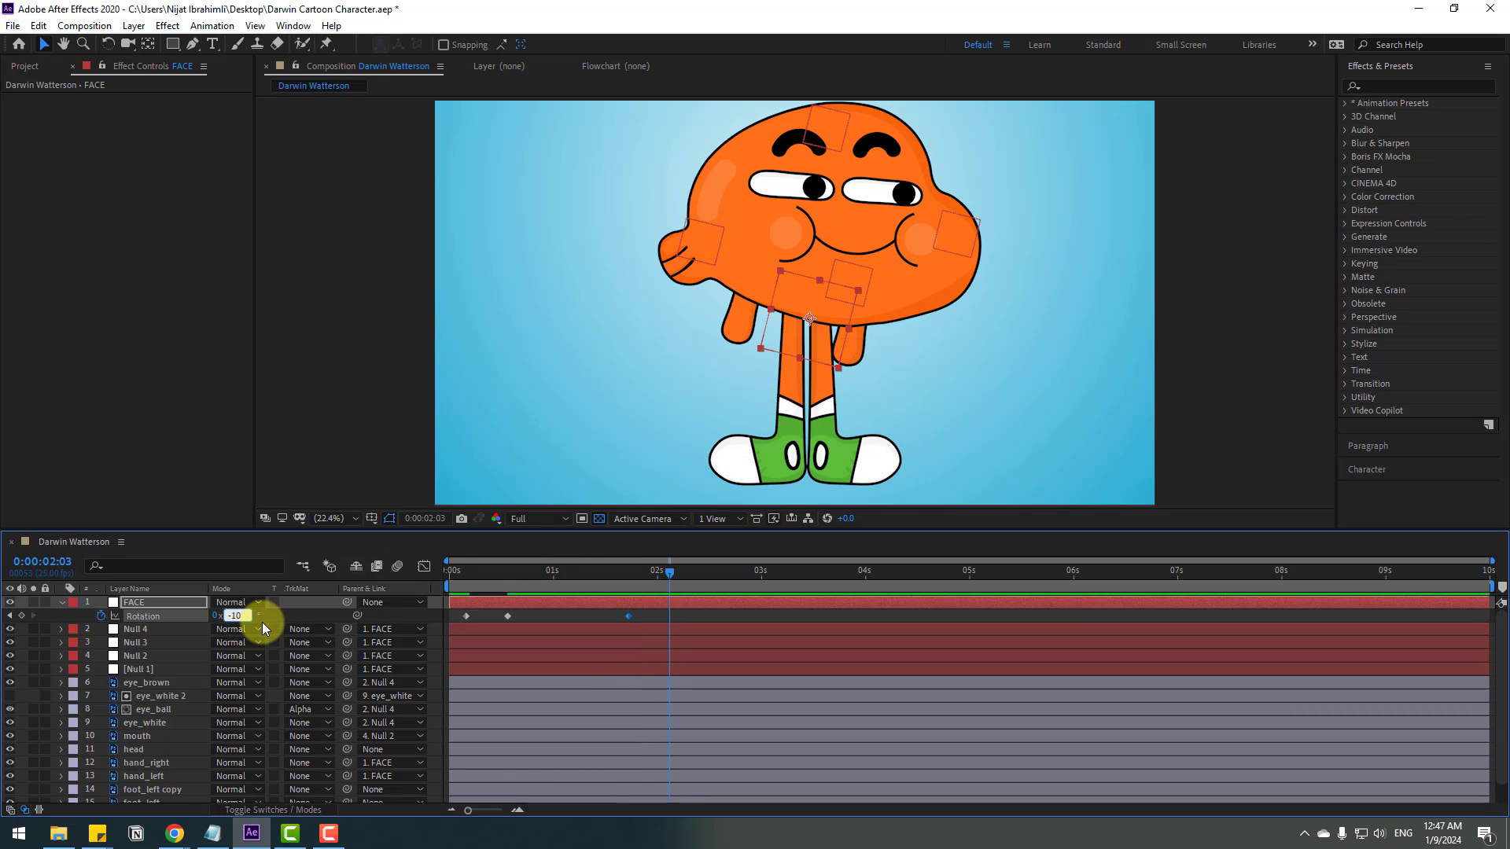
{"action": "type", "text": "-10"}
{"action": "key", "text": "Return"}
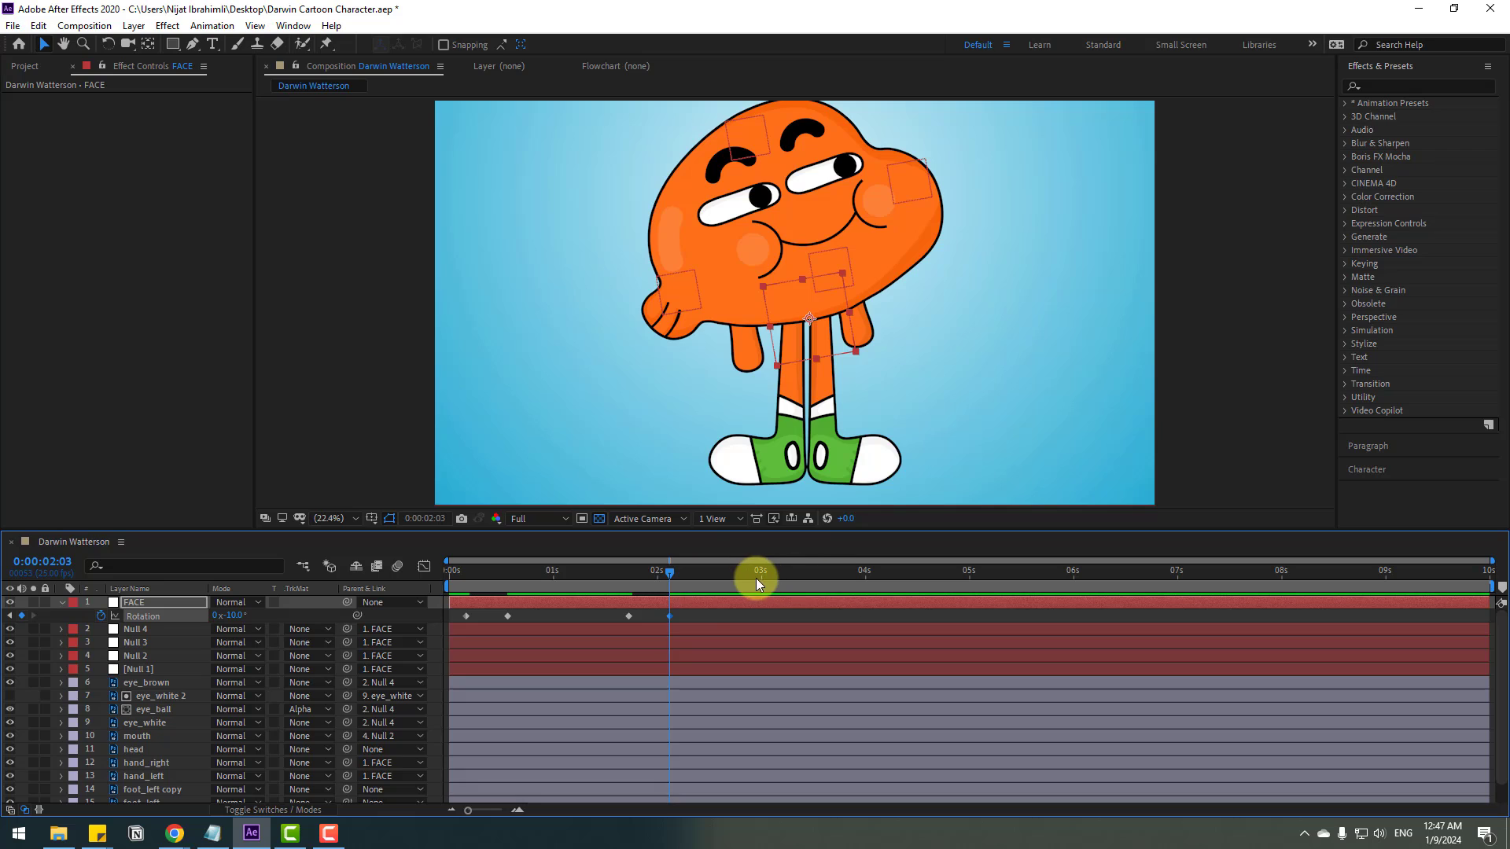
- Hold the -10° rotation with a keyframe at 0:00:03:03 and set the rotation to 0° at 0:00:03:13
{"action": "left_click_drag", "start_coordinate": [709, 570], "coordinate": [774, 569]}
{"action": "left_click", "coordinate": [21, 615]}
{"action": "key", "text": "shift+Page_Down"}
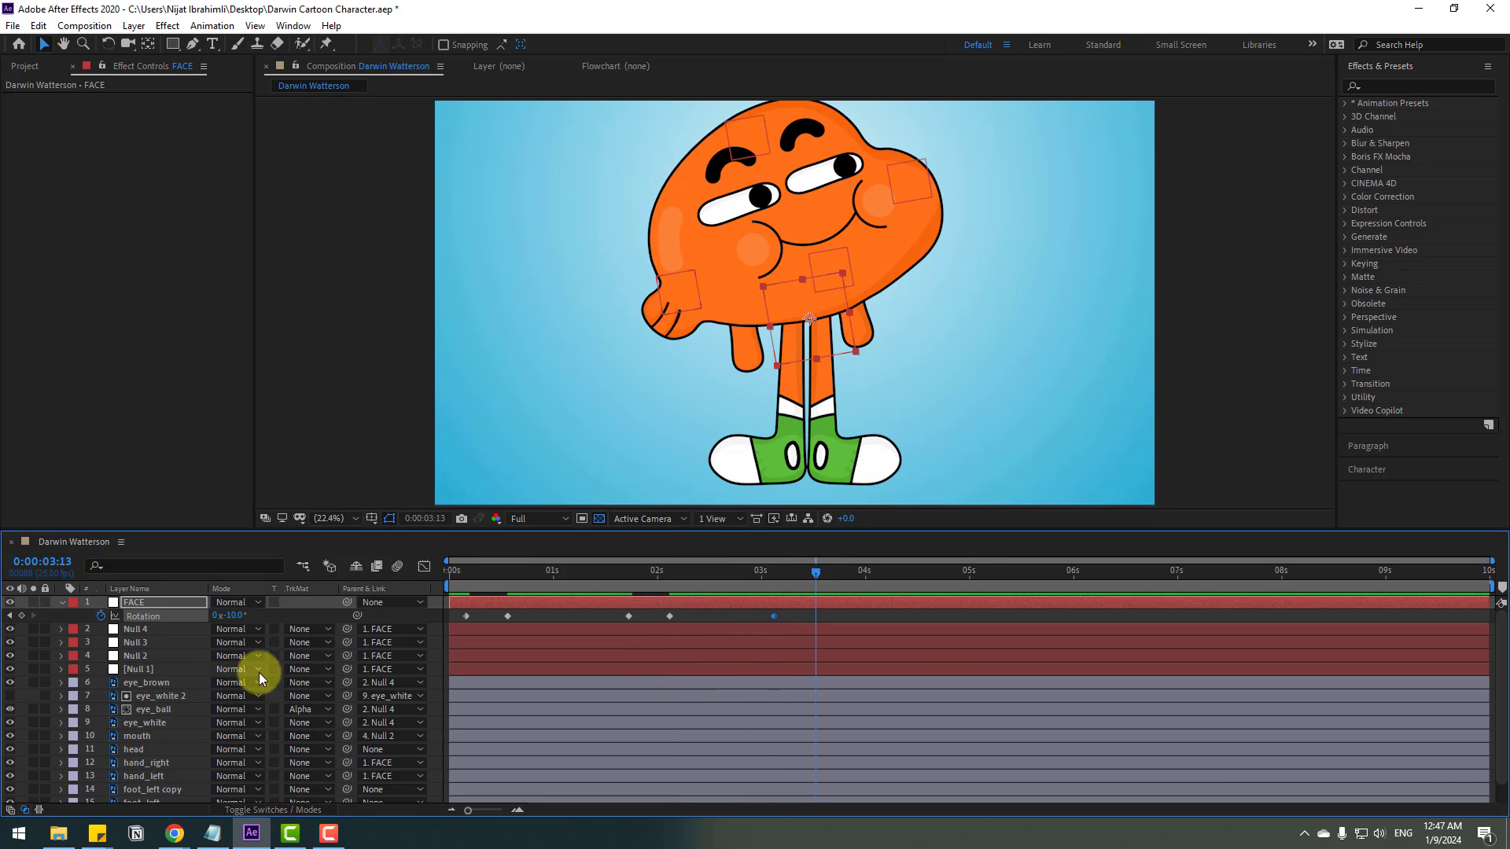
{"action": "left_click", "coordinate": [232, 616]}
{"action": "type", "text": "0"}
{"action": "key", "text": "Return"}
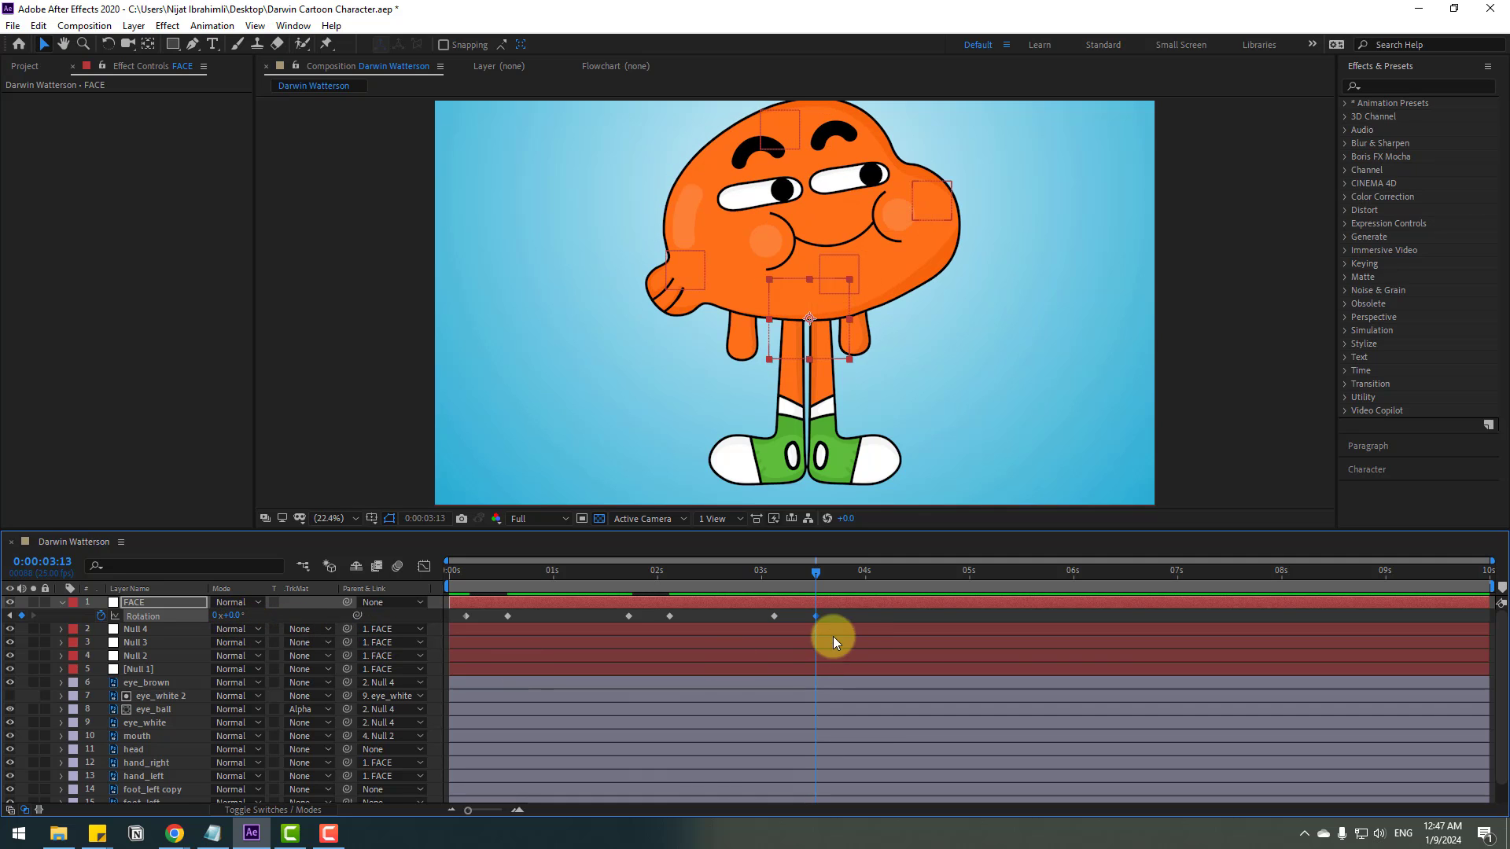
- Apply Easy Ease to all rotation keyframes of the FACE null
{"action": "left_click_drag", "start_coordinate": [833, 616], "coordinate": [465, 616]}
{"action": "right_click", "coordinate": [464, 617]}
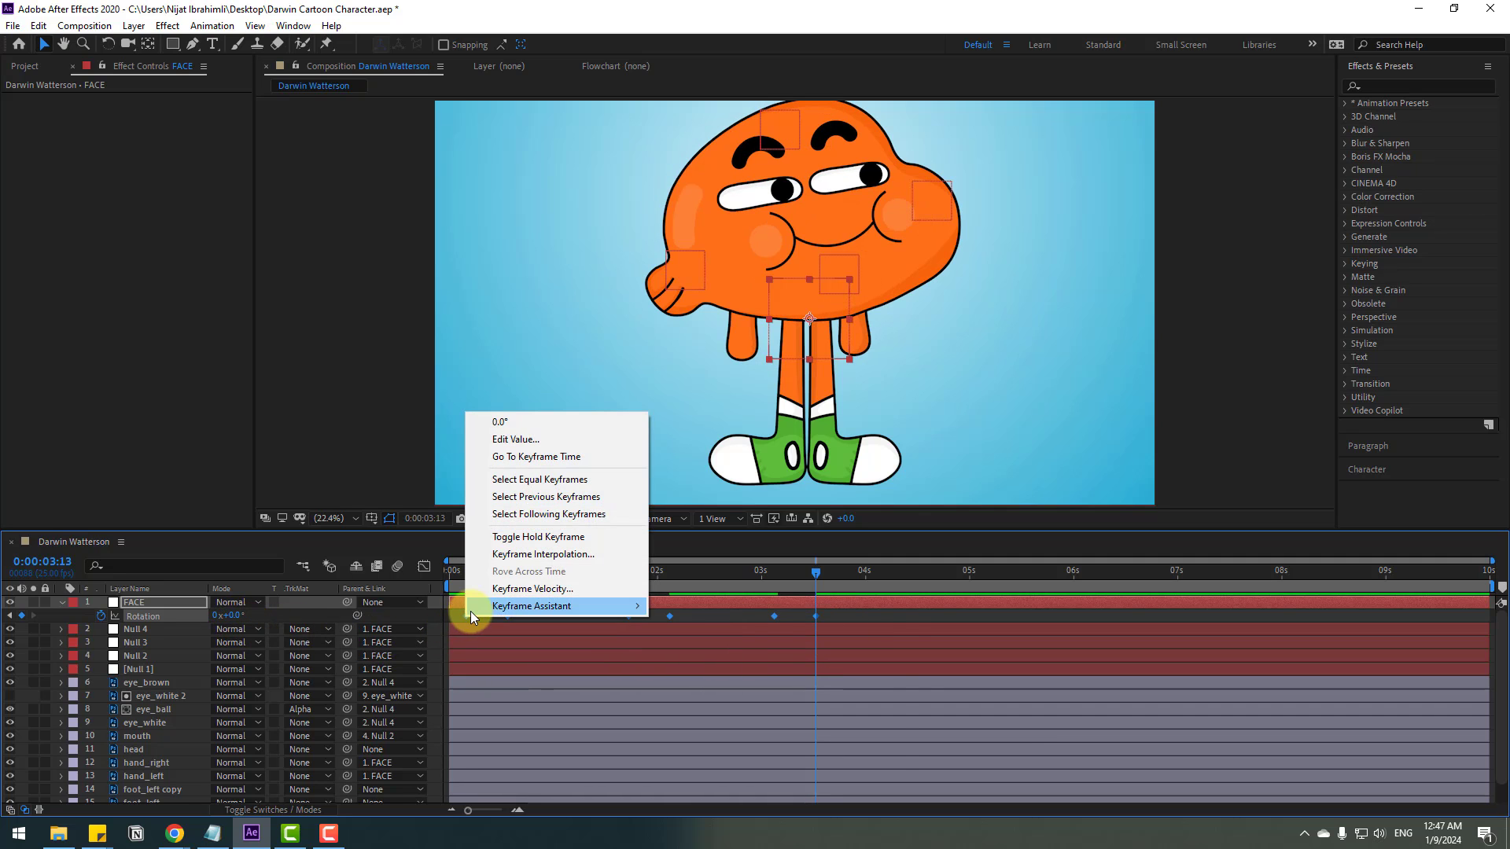
{"action": "mouse_move", "coordinate": [597, 605]}
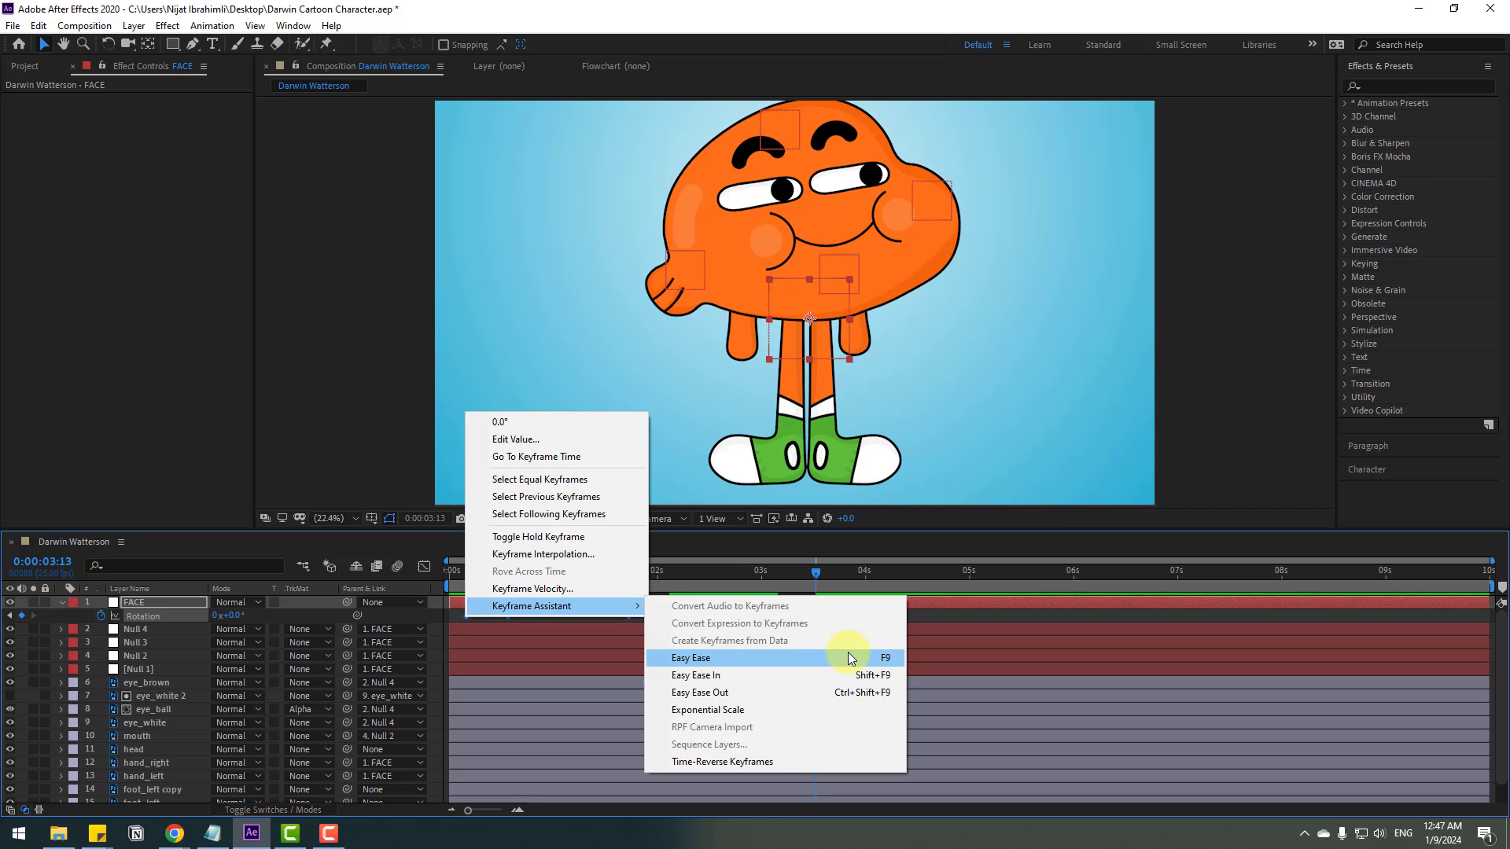
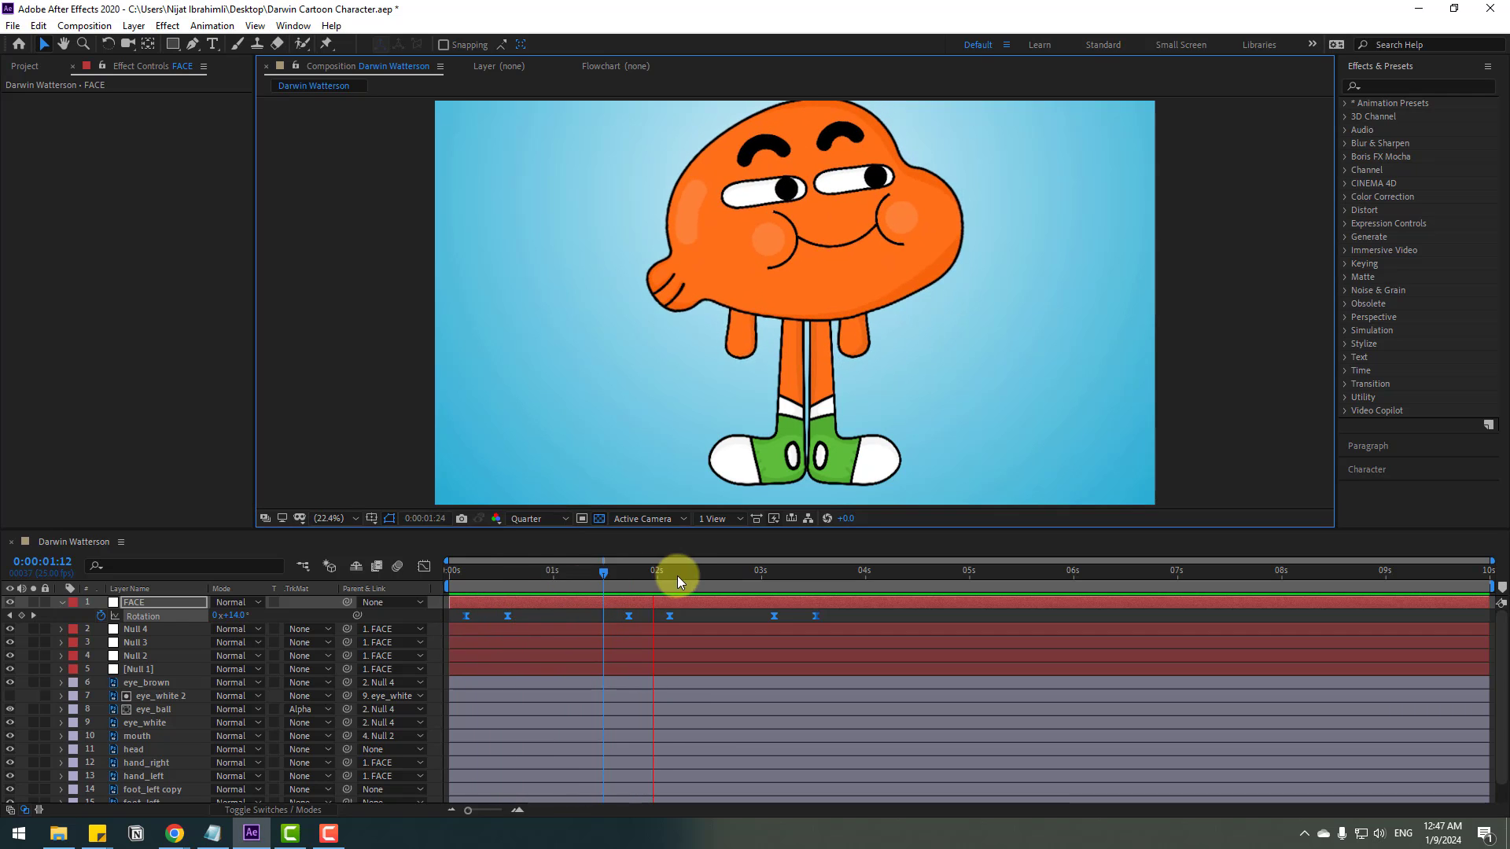
- Save the project and add a Position keyframe to the FACE null at 0:00:00:04, alongside its rotation
{"action": "left_click_drag", "start_coordinate": [493, 571], "coordinate": [461, 568]}
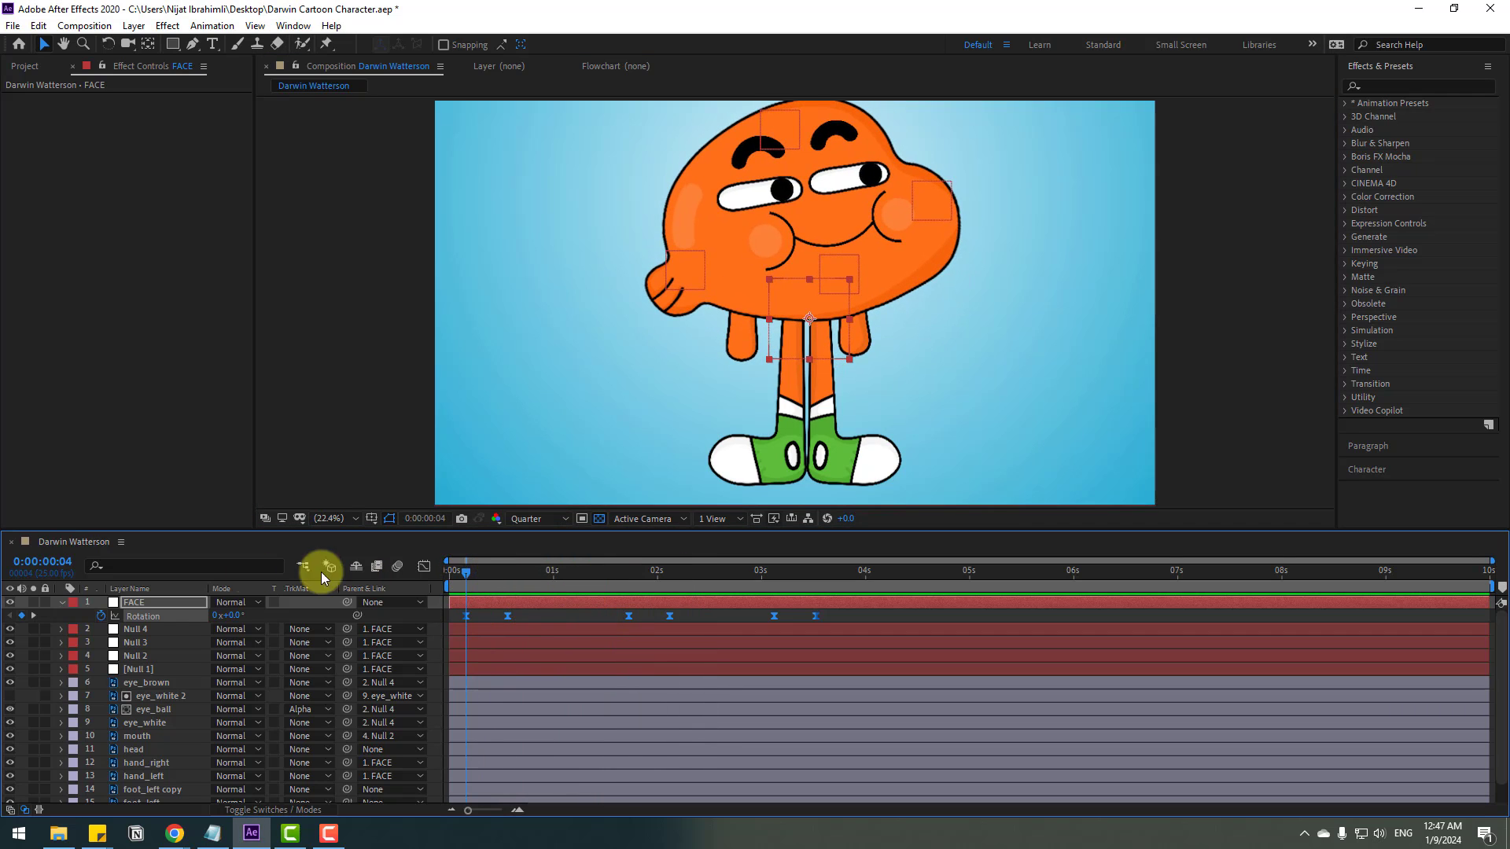
{"action": "key", "text": "Return"}
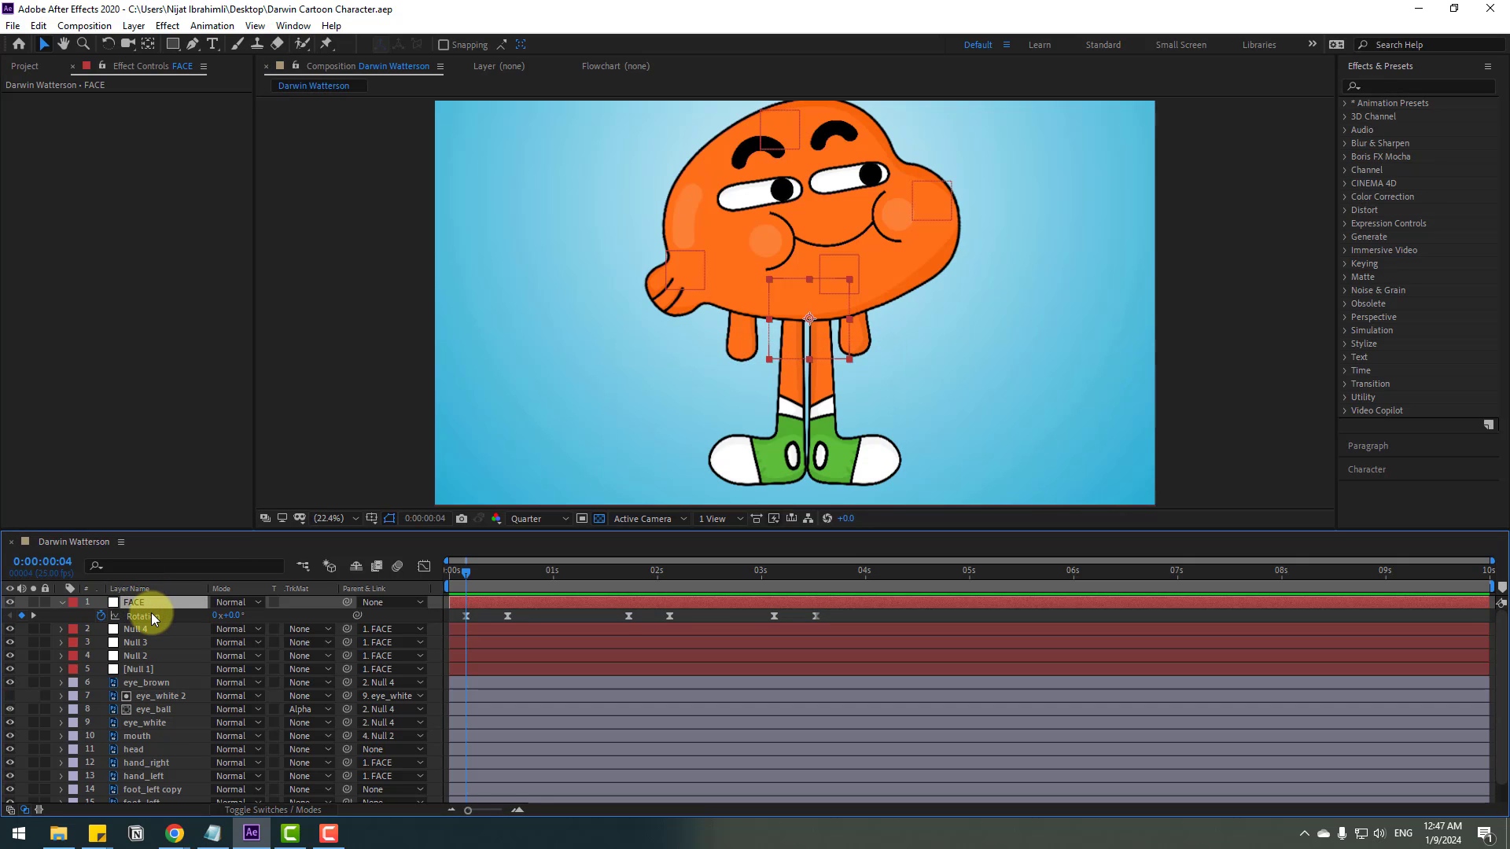
{"action": "key", "text": "shift+p"}
{"action": "left_click", "coordinate": [97, 616]}
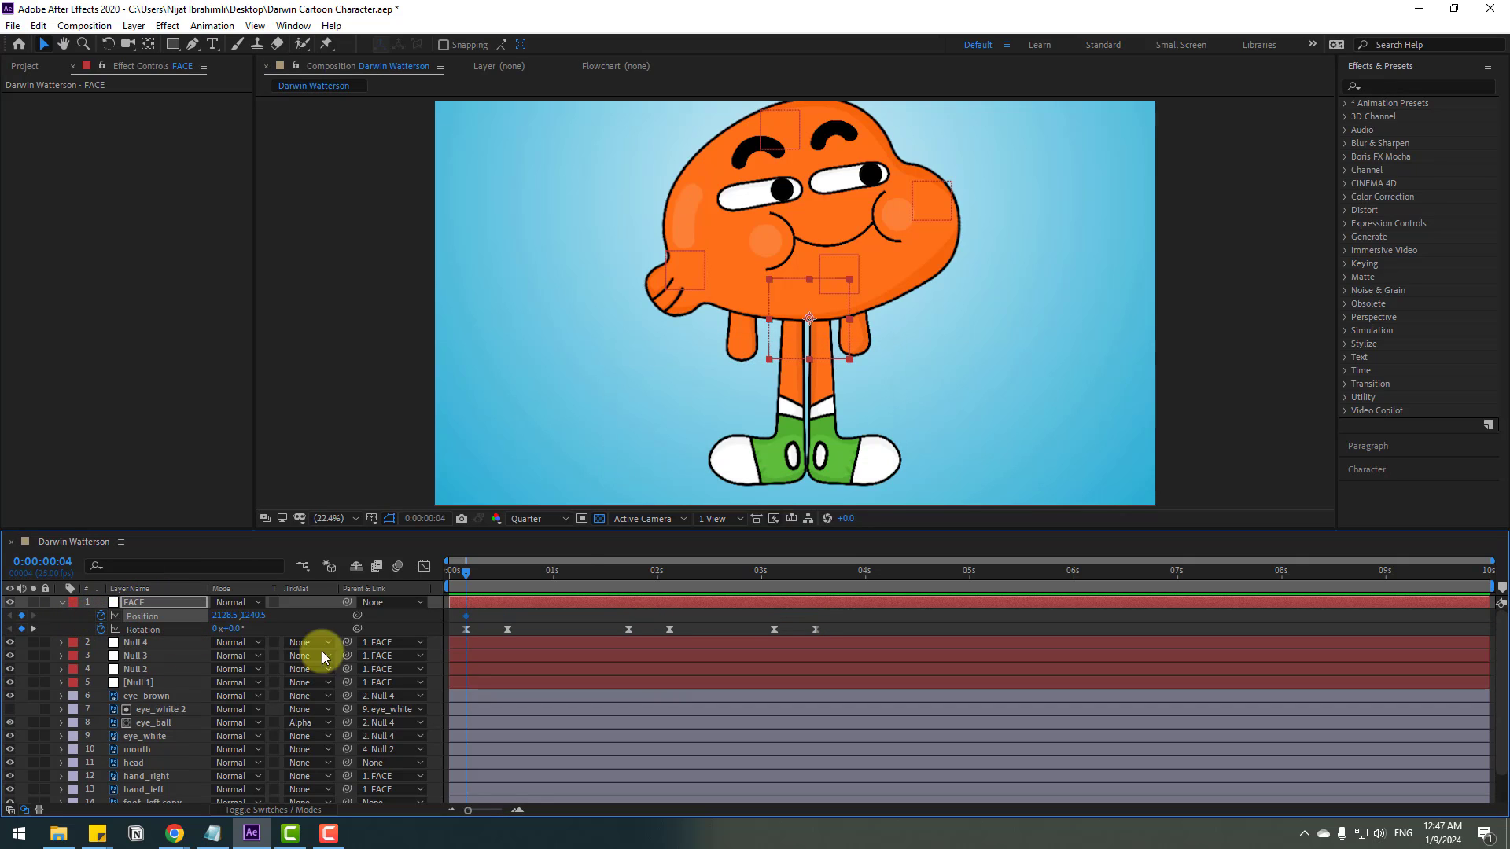
- At 0:00:00:09, move the FACE null down 32 px to a Y position of 1272.5
{"action": "left_click_drag", "start_coordinate": [478, 570], "coordinate": [486, 569]}
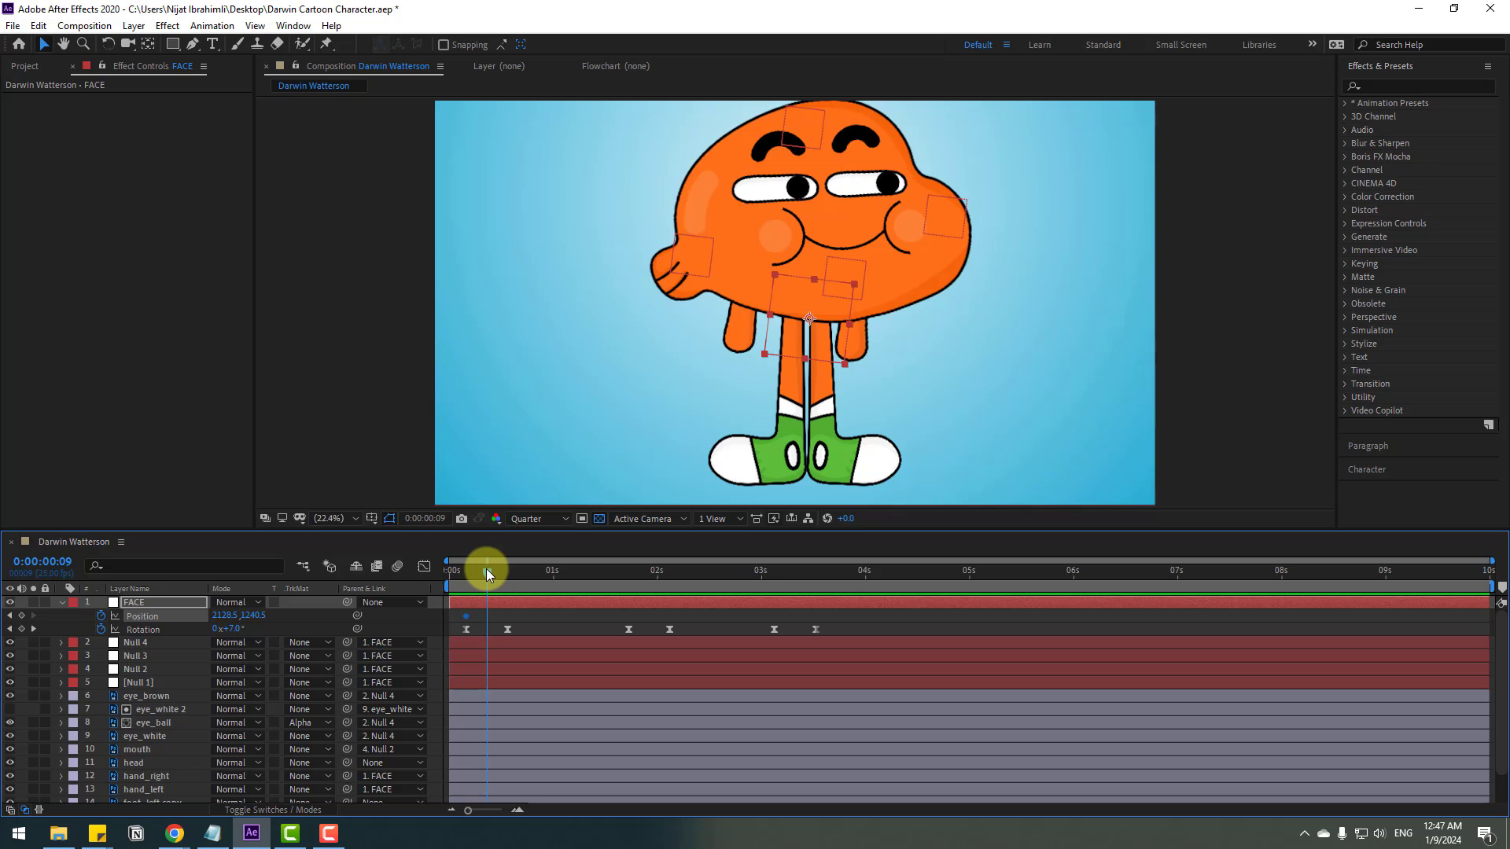
{"action": "key", "text": "shift+Down"}
{"action": "key", "text": "shift+Down"}
{"action": "key", "text": "shift+Down"}
{"action": "key", "text": "Down"}
{"action": "key", "text": "Down"}
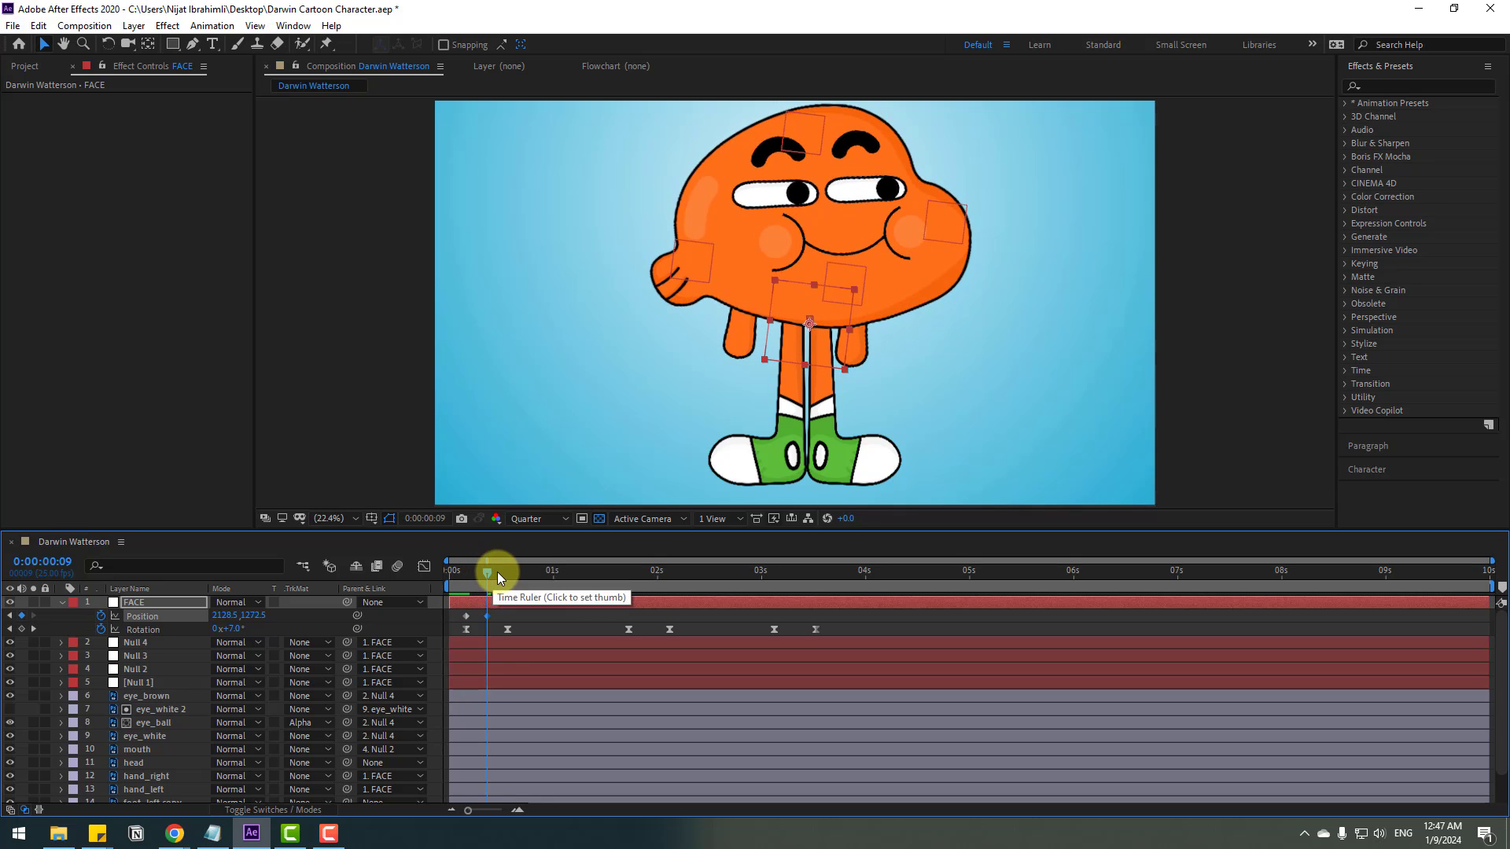
- At 0:00:00:14, raise the FACE null 32 px to a Y position of 1240.5
{"action": "left_click_drag", "start_coordinate": [496, 573], "coordinate": [507, 580]}
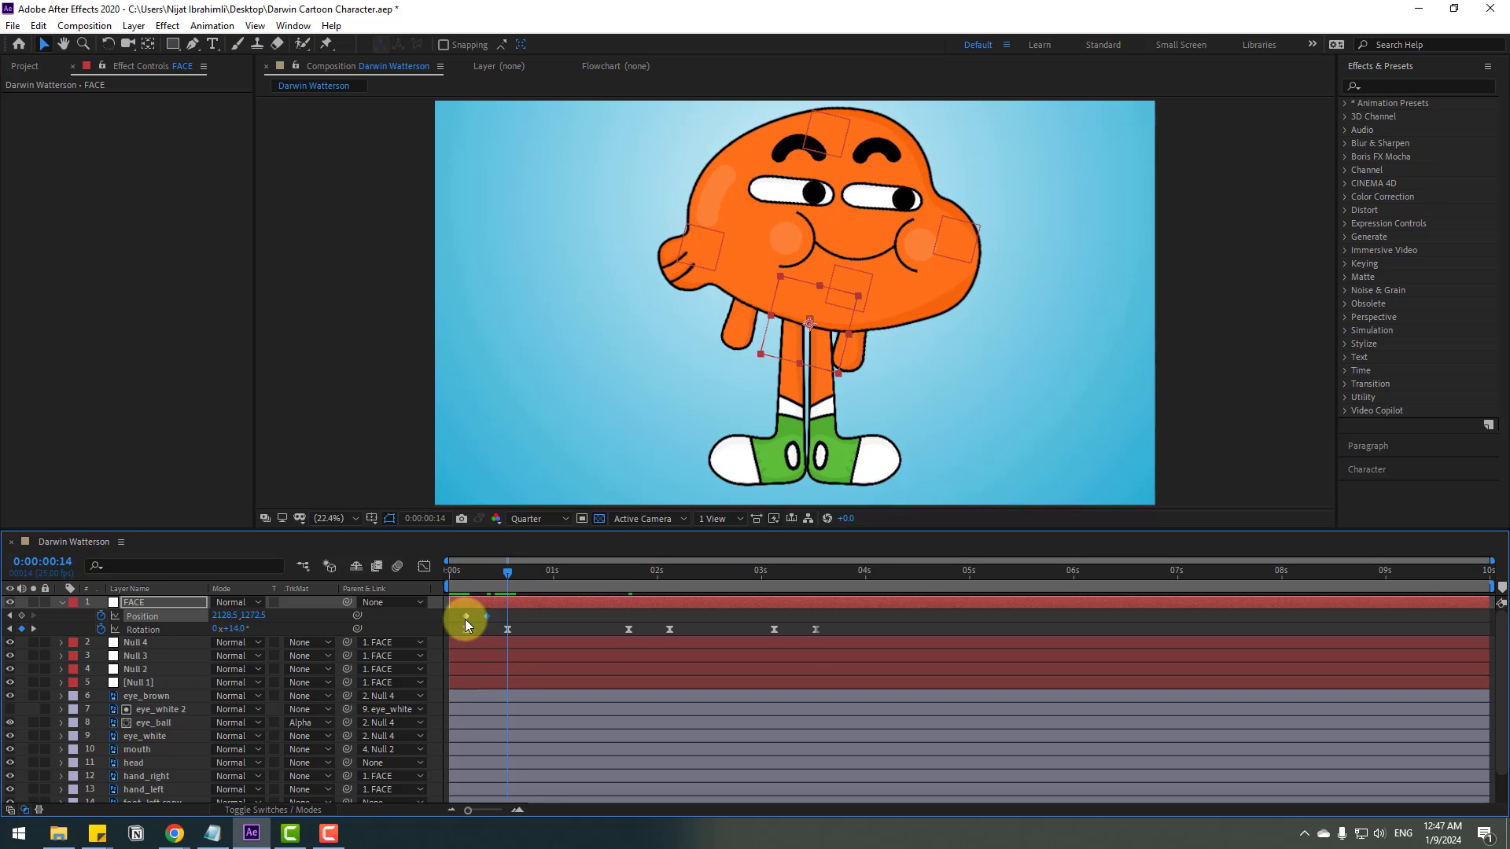
{"action": "key", "text": "shift+Up"}
{"action": "key", "text": "shift+Up"}
{"action": "key", "text": "shift+Up"}
{"action": "key", "text": "Up"}
{"action": "key", "text": "Up"}
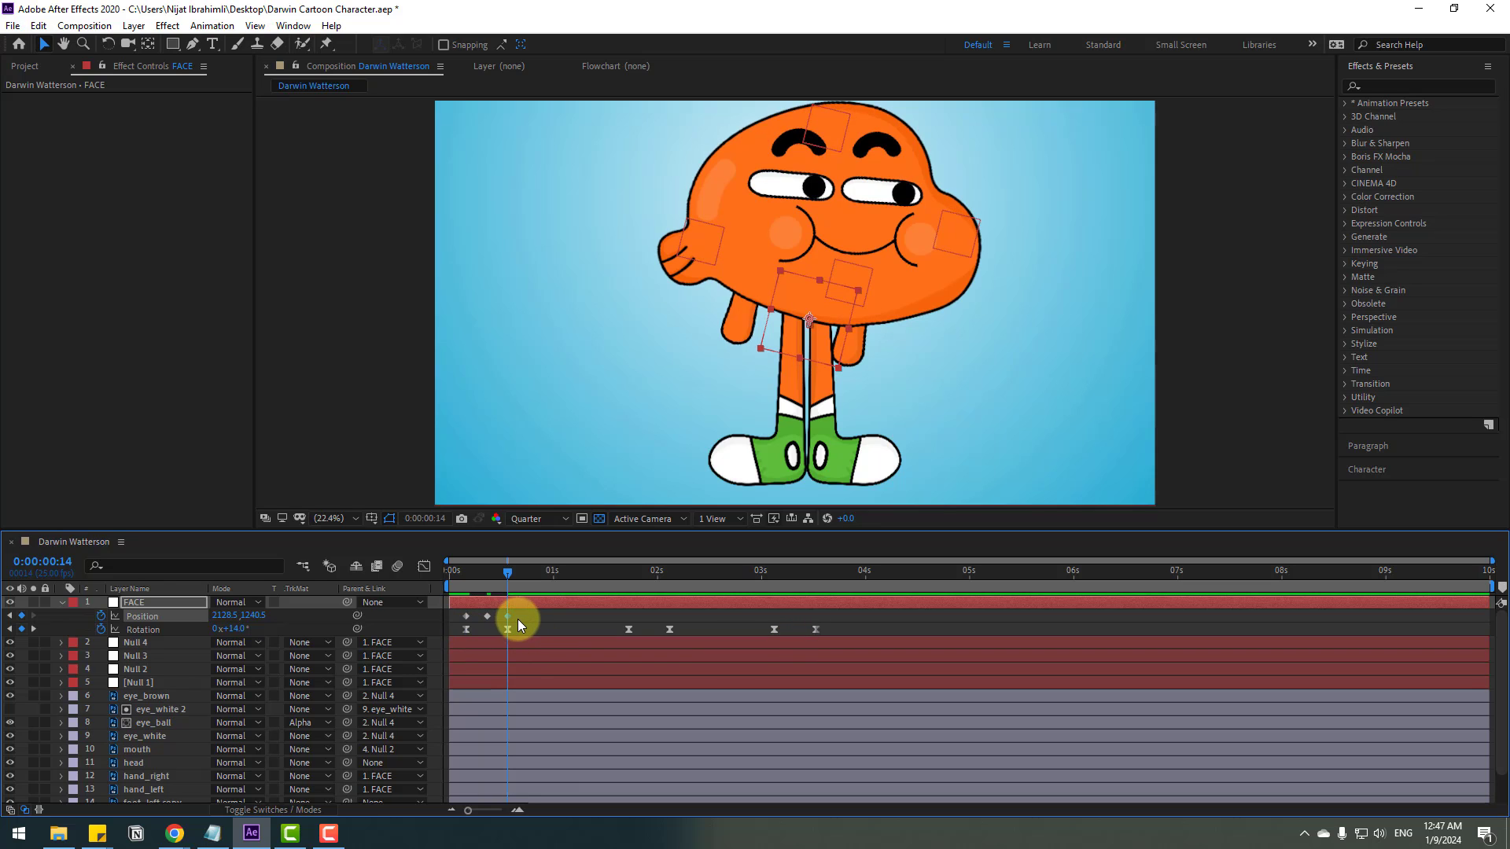
- Apply Easy Ease to the three position keyframes of the FACE null
{"action": "left_click_drag", "start_coordinate": [530, 623], "coordinate": [465, 618]}
{"action": "right_click", "coordinate": [466, 618]}
{"action": "mouse_move", "coordinate": [474, 612]}
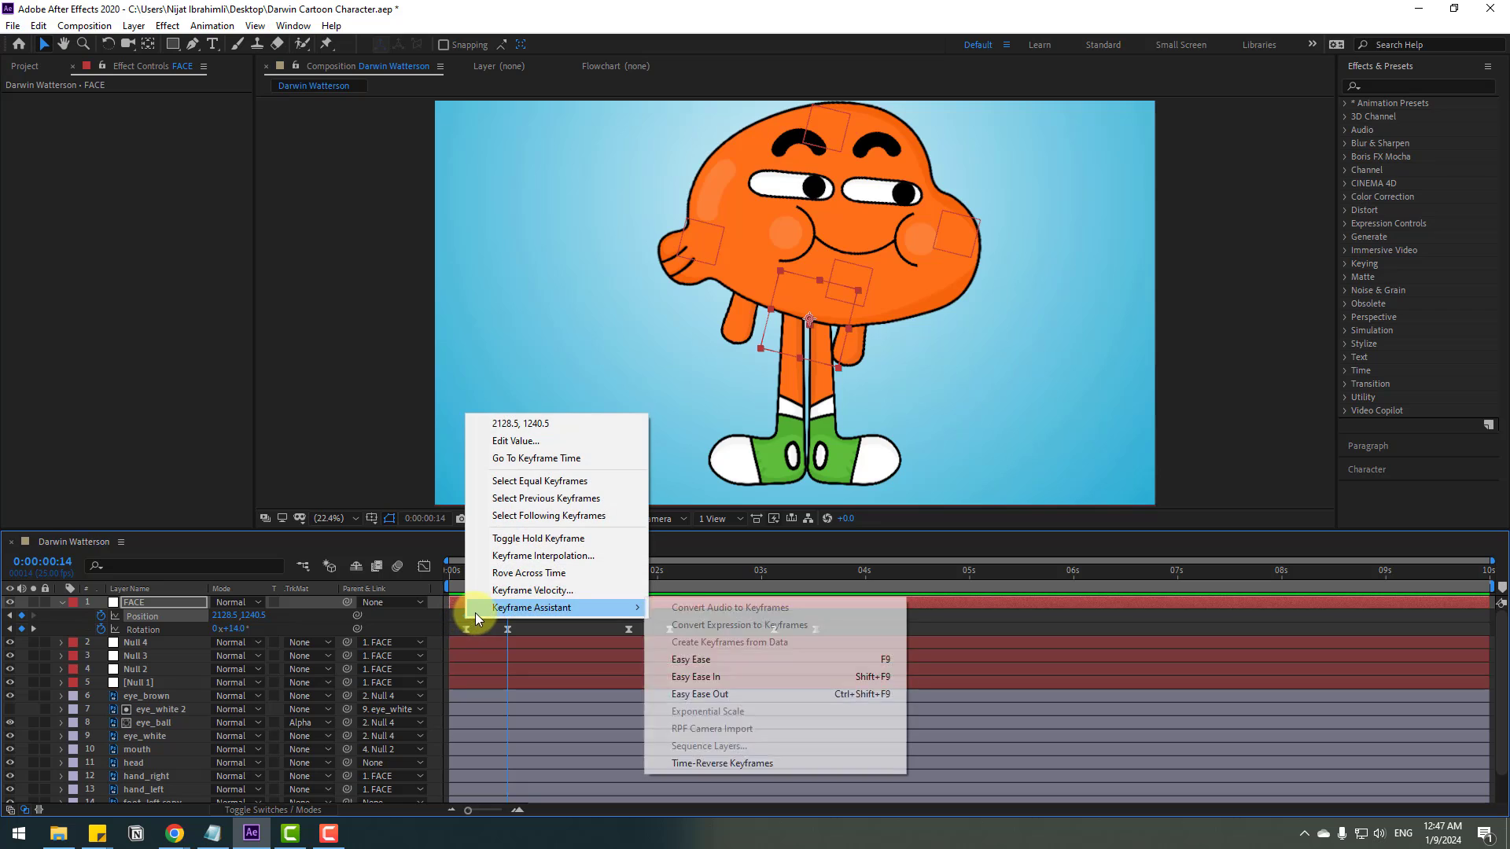
{"action": "left_click", "coordinate": [690, 655]}
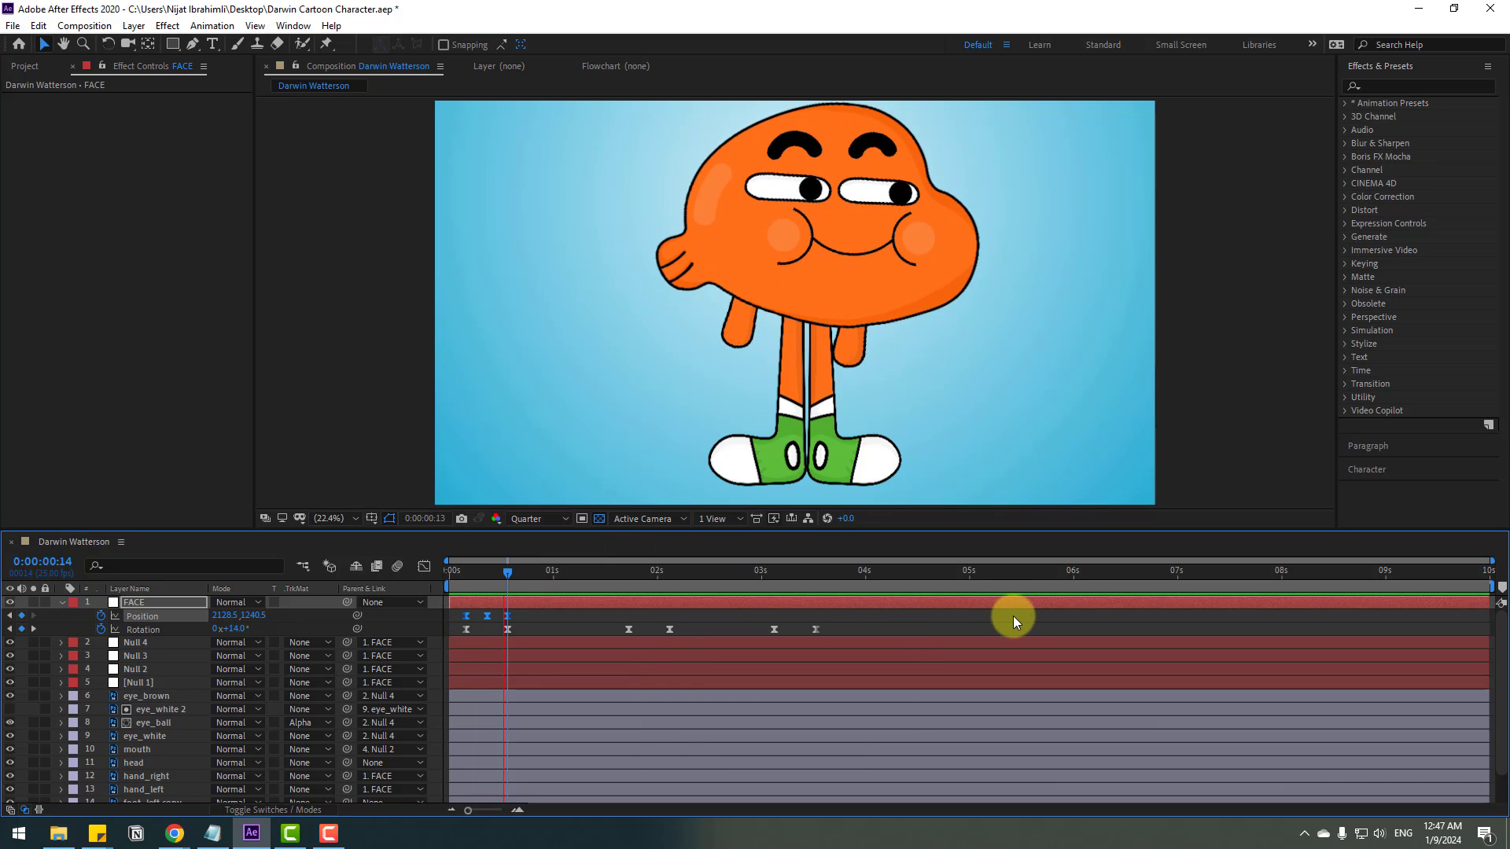
- Copy the FACE null's three position keyframes and paste them starting at 0:00:01:18
{"action": "left_click", "coordinate": [625, 629]}
{"action": "left_click_drag", "start_coordinate": [495, 622], "coordinate": [448, 621]}
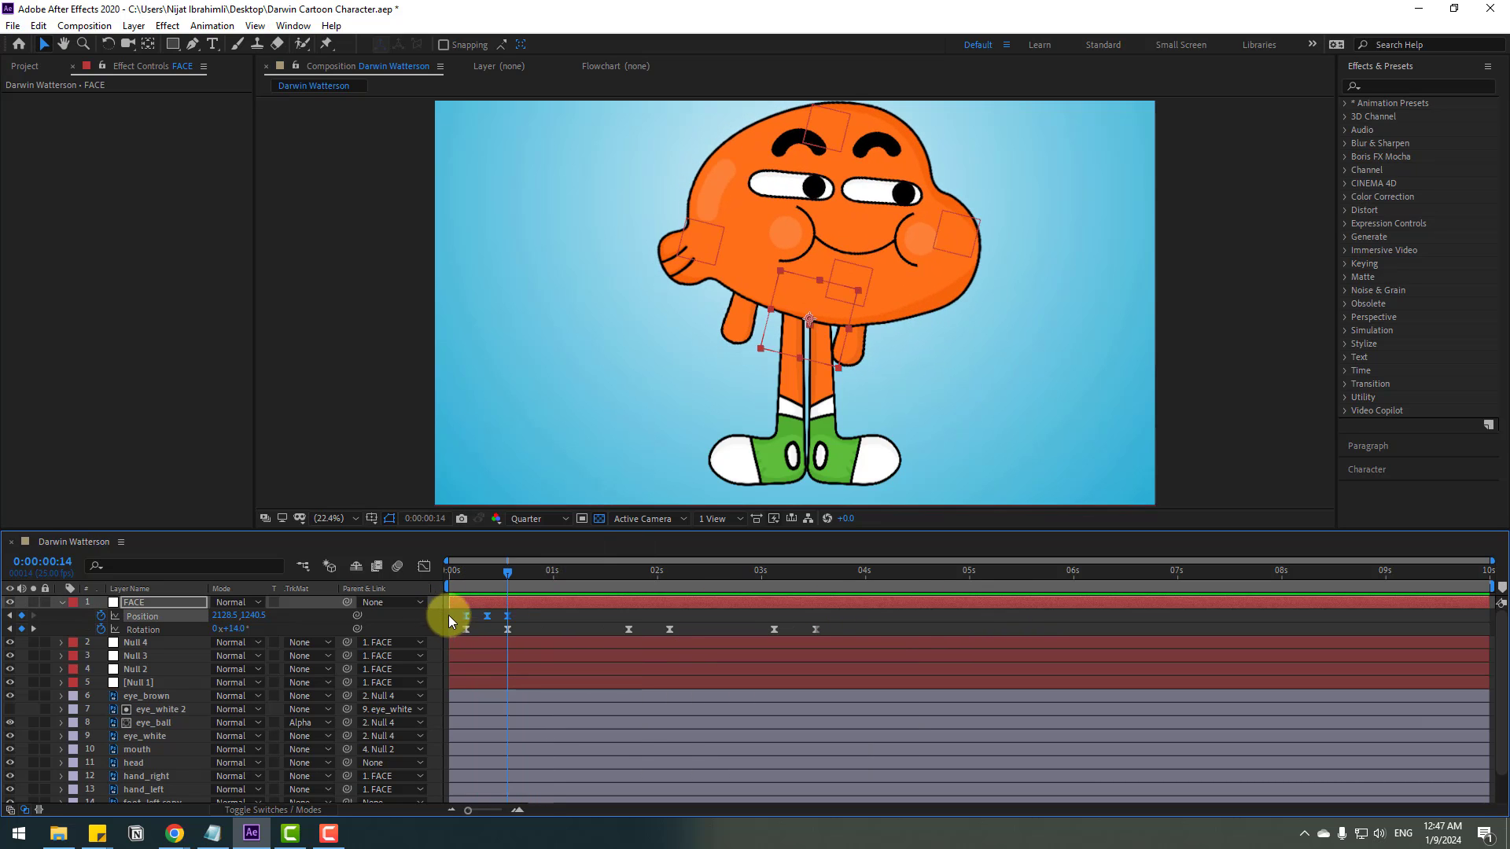
{"action": "left_click_drag", "start_coordinate": [624, 573], "coordinate": [629, 574]}
{"action": "key", "text": "ctrl+v"}
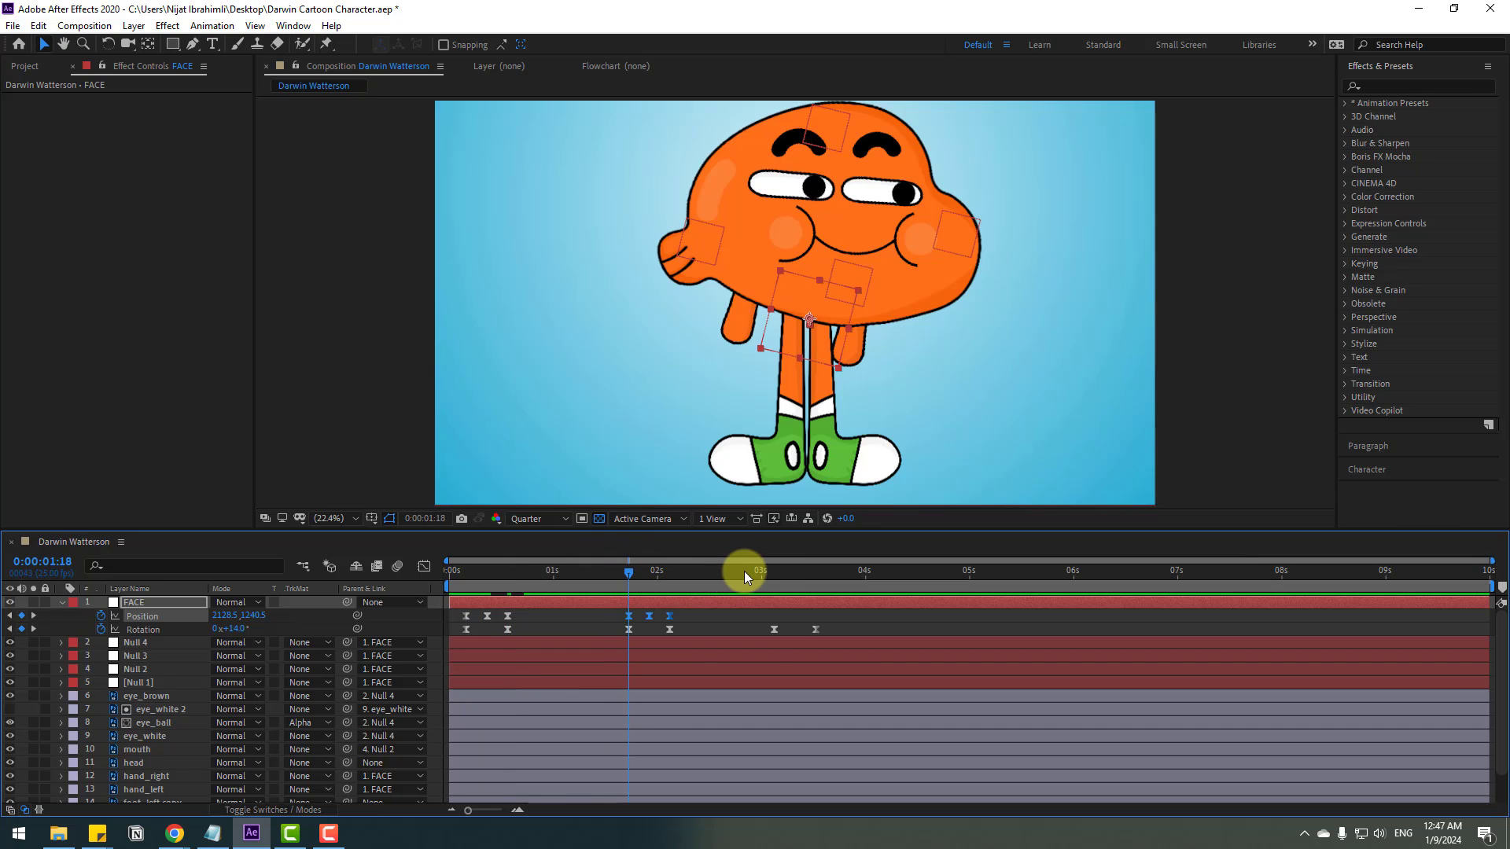
- Paste the FACE null's position keyframes at 0:00:03:03, and preview with the work area ending at 0:00:04:05
{"action": "left_click", "coordinate": [772, 568]}
{"action": "key", "text": "ctrl+v"}
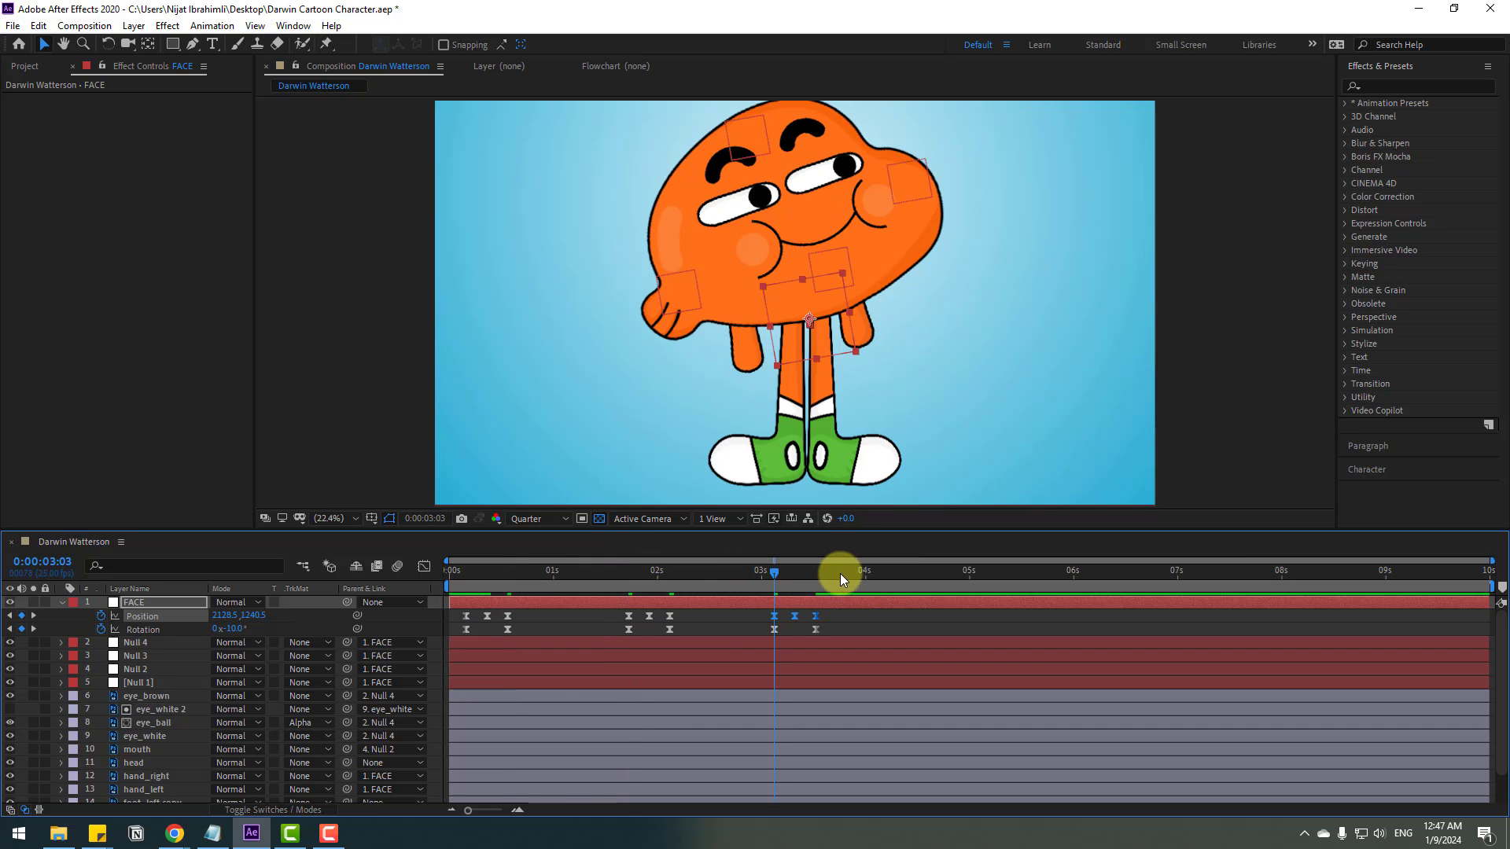
{"action": "left_click_drag", "start_coordinate": [840, 573], "coordinate": [885, 578]}
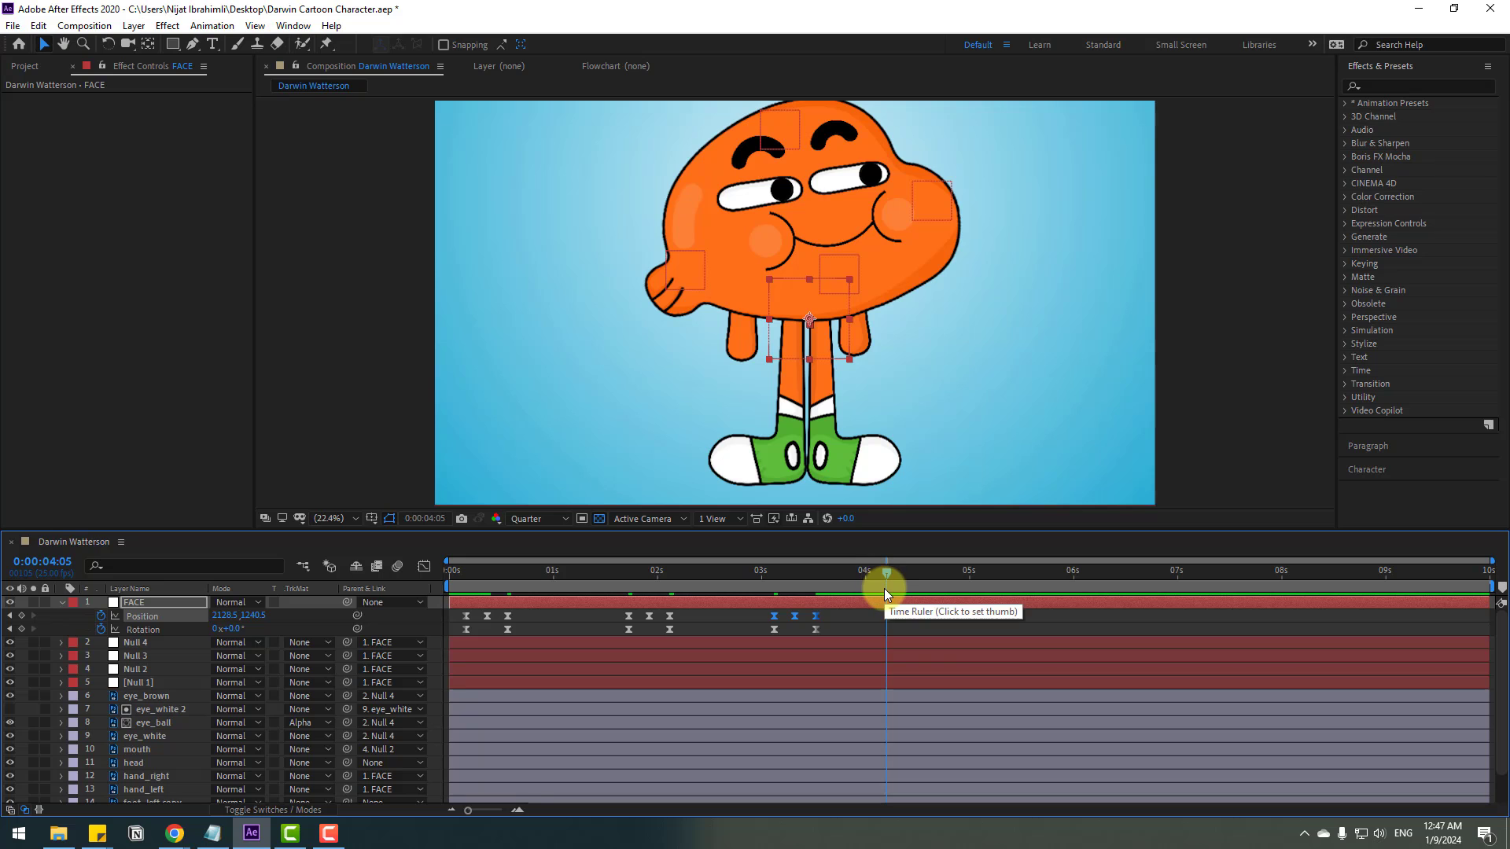
{"action": "key", "text": "n"}
{"action": "key", "text": "space"}
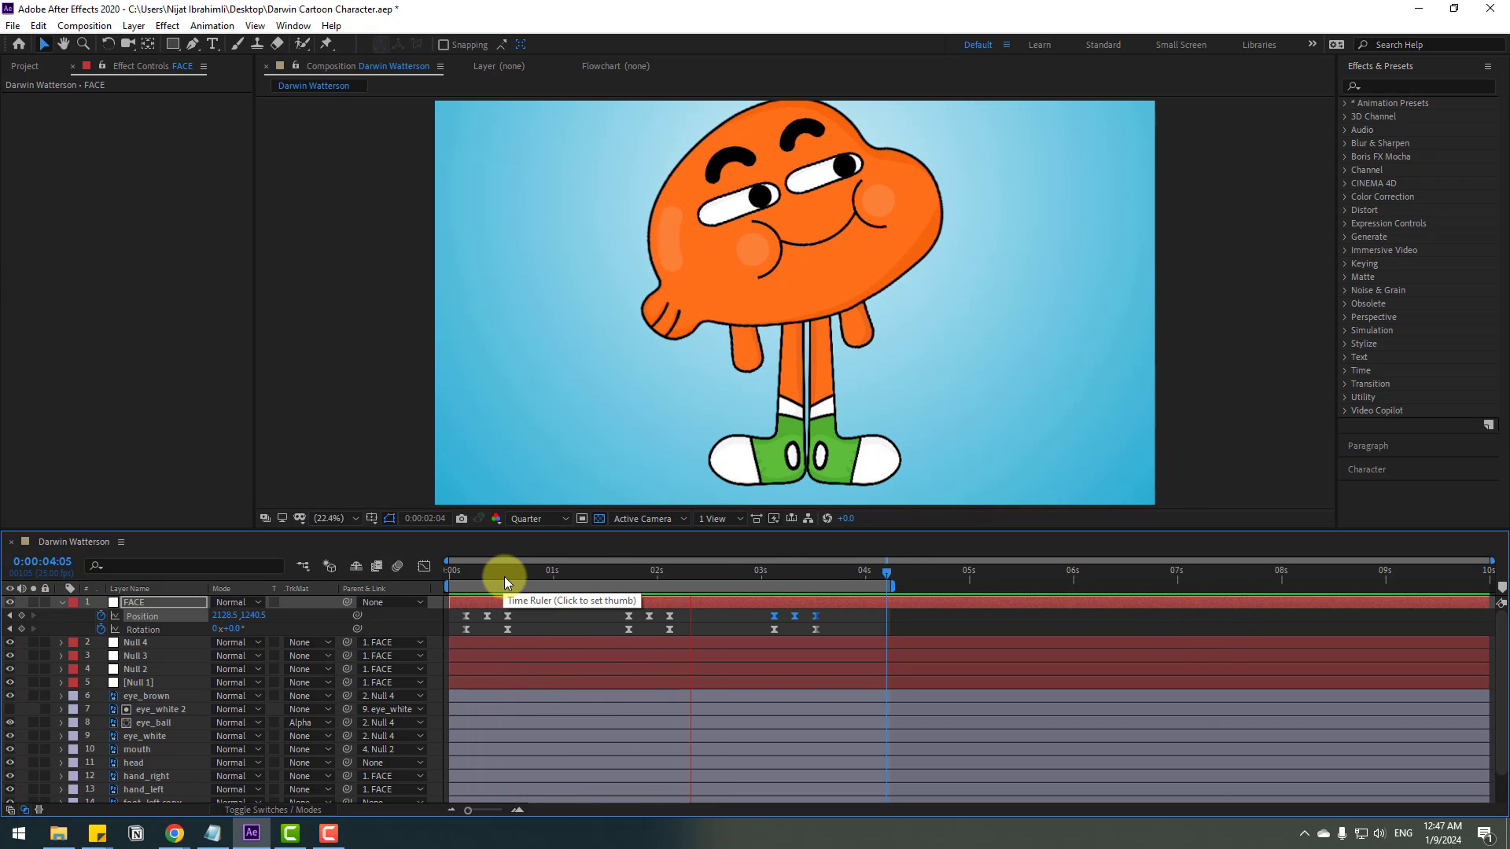
- At 0:00:00:04, start rotation keyframes on the hand_right and hand_left layers
{"action": "left_click", "coordinate": [477, 575]}
{"action": "left_click", "coordinate": [467, 574]}
{"action": "scroll", "coordinate": [182, 729], "scroll_direction": "down", "scroll_amount": 1}
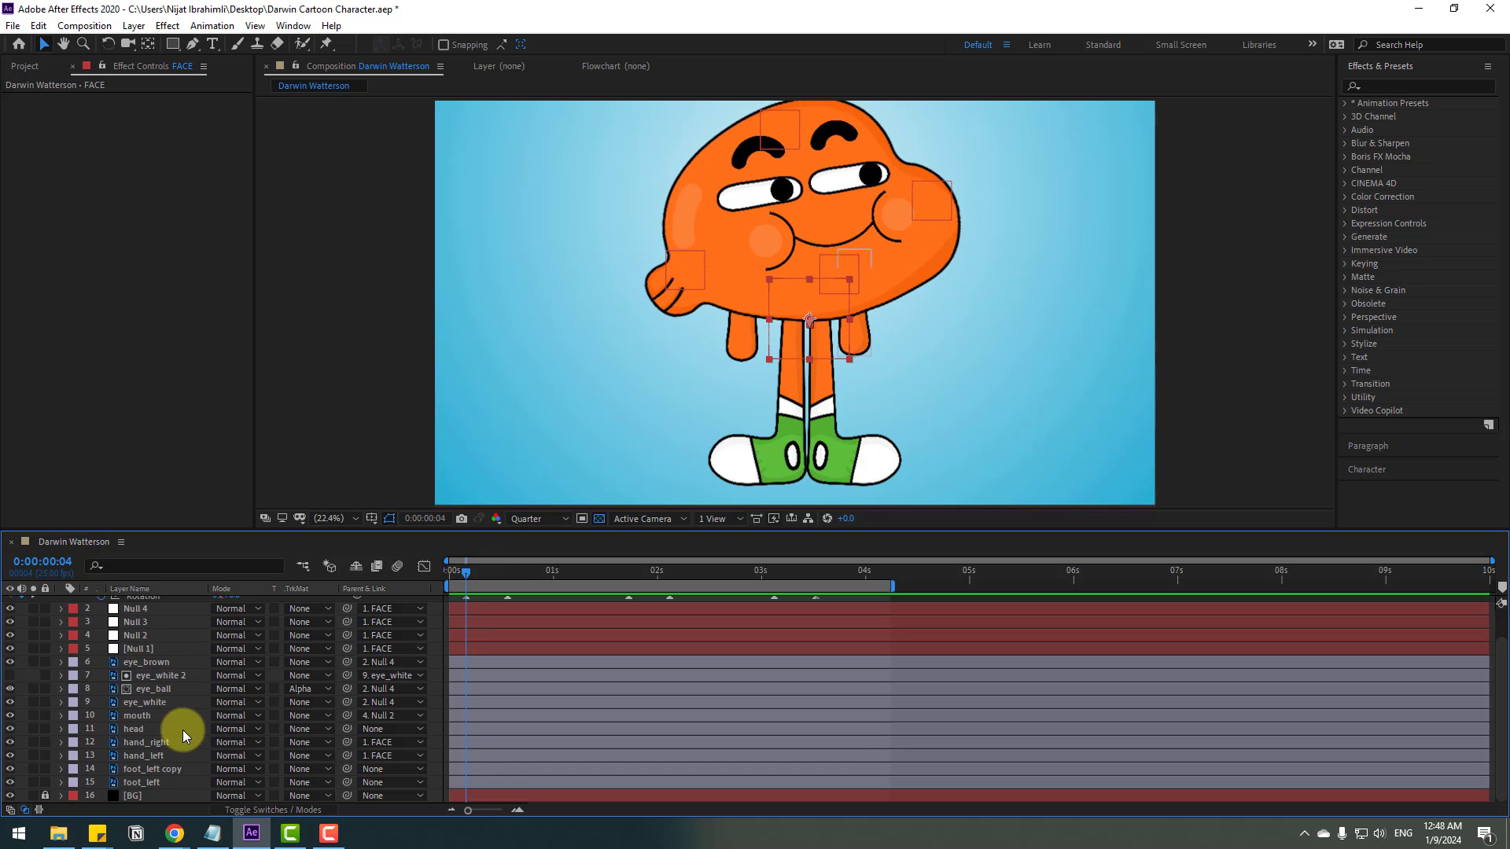
{"action": "left_click", "coordinate": [153, 742]}
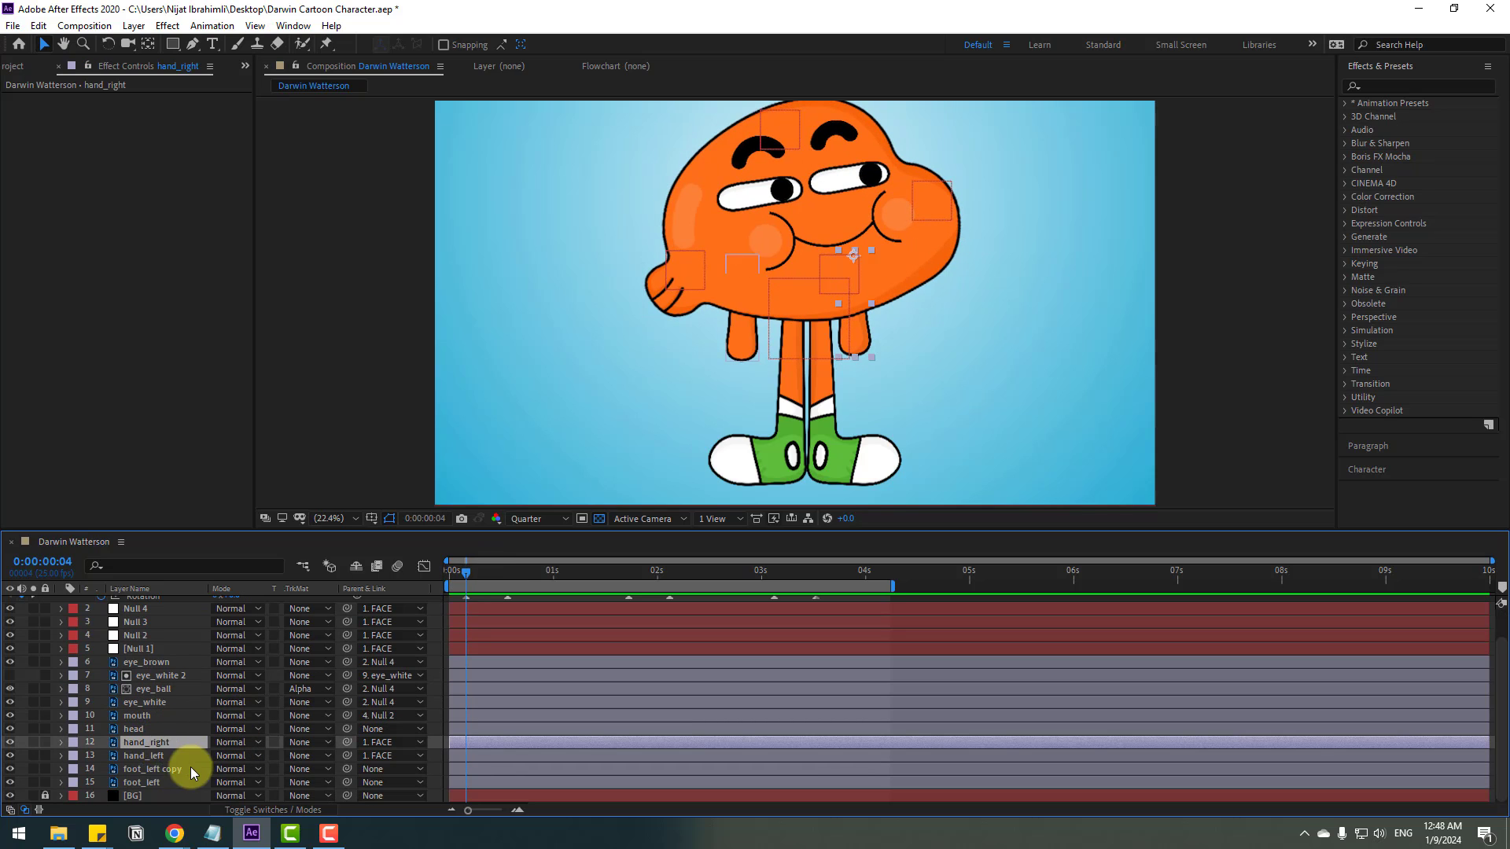
{"action": "left_click", "coordinate": [143, 756], "text": "shift"}
{"action": "key", "text": "r"}
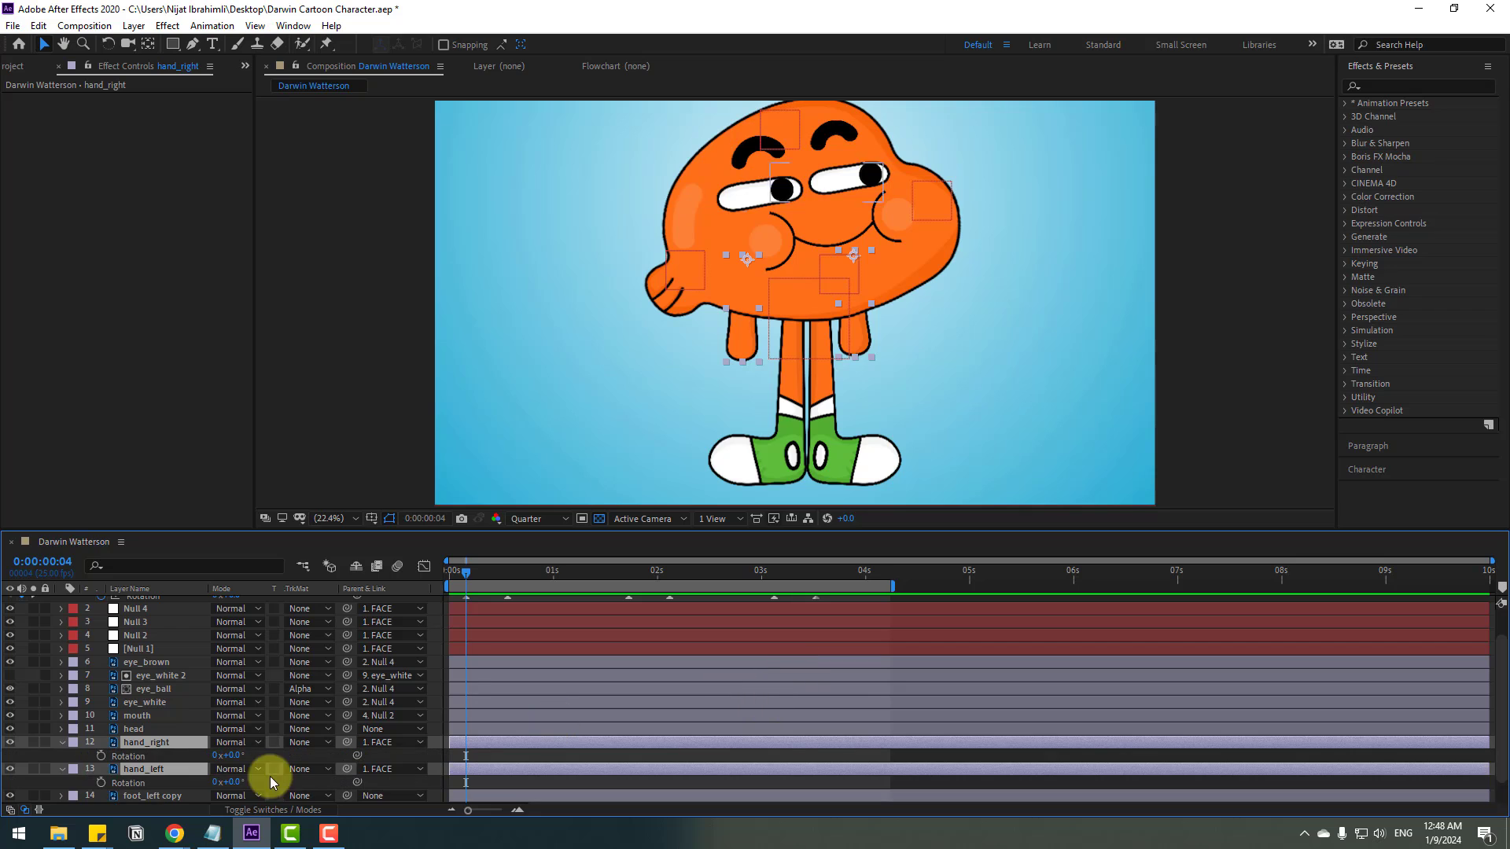
{"action": "left_click", "coordinate": [101, 756]}
{"action": "left_click", "coordinate": [101, 781]}
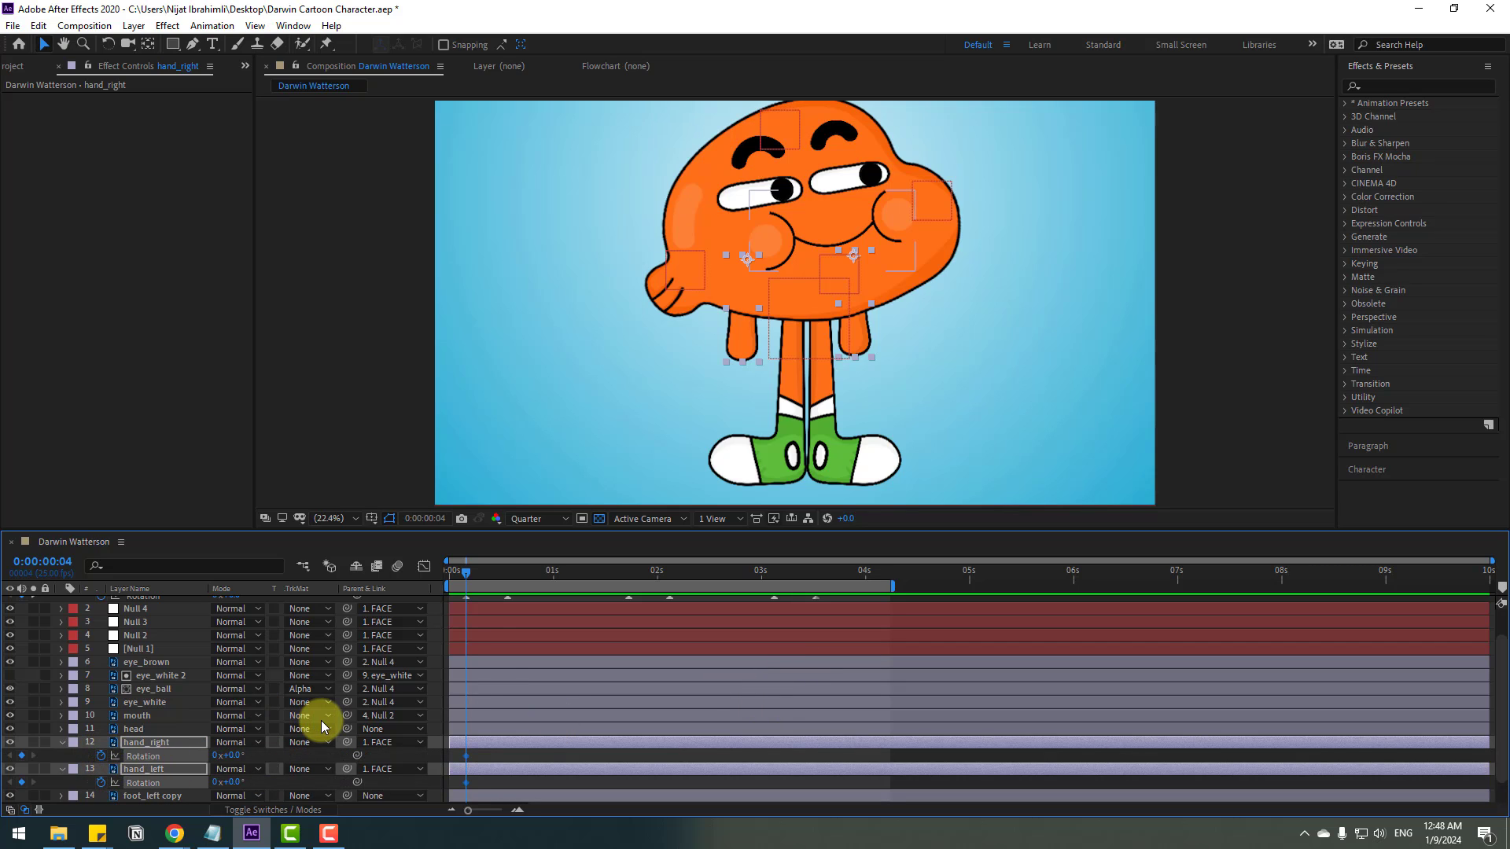
- Keyframe swinging rotations for hand_right and hand_left at ten-frame intervals from 0:00:00:14, with both hands at 0° at 0:00:02:04
{"action": "key", "text": "shift+Page_Down"}
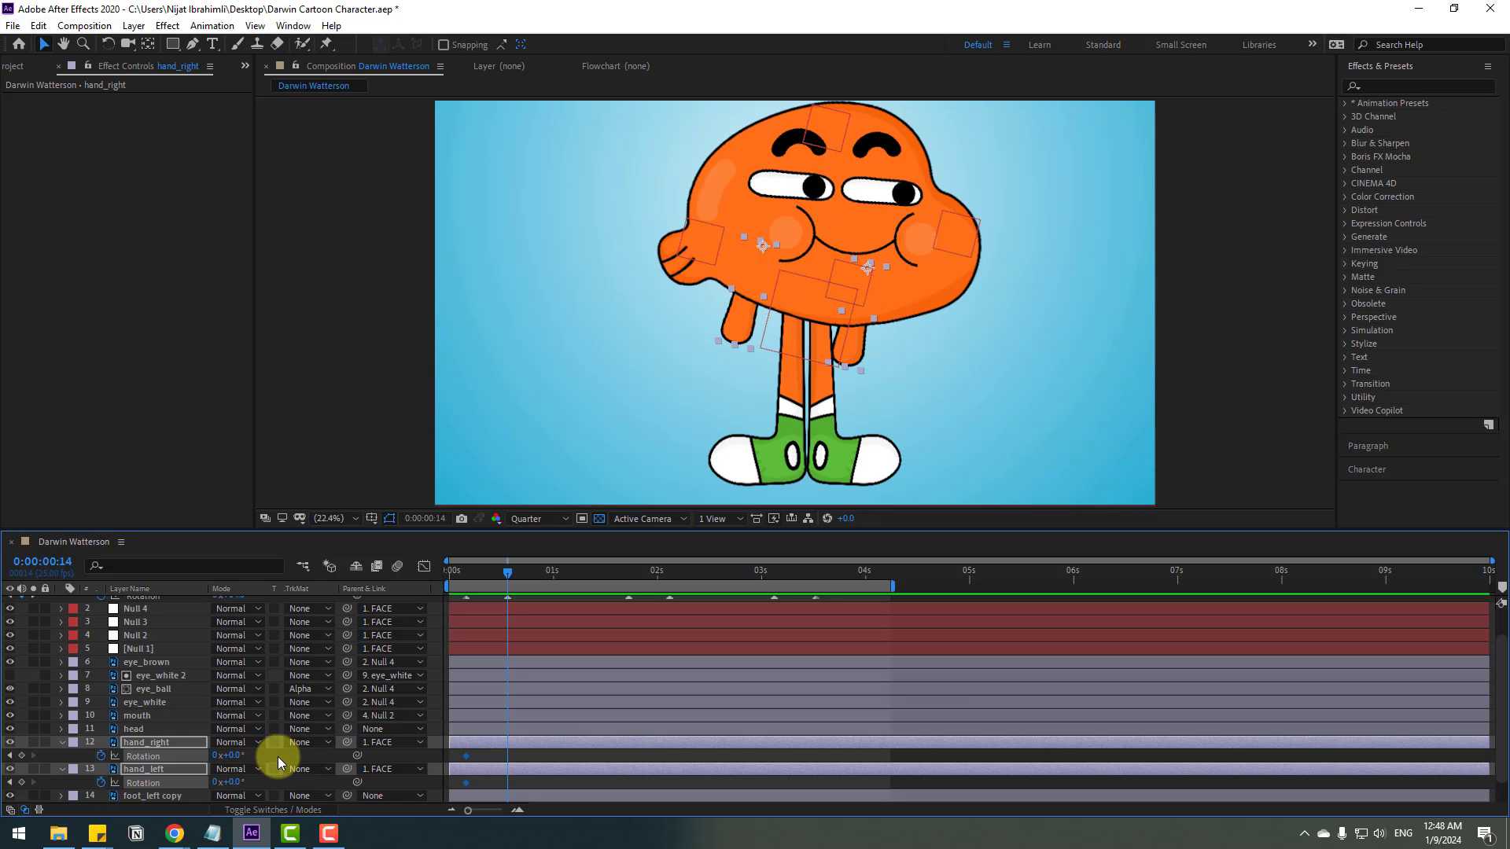
{"action": "left_click", "coordinate": [224, 759]}
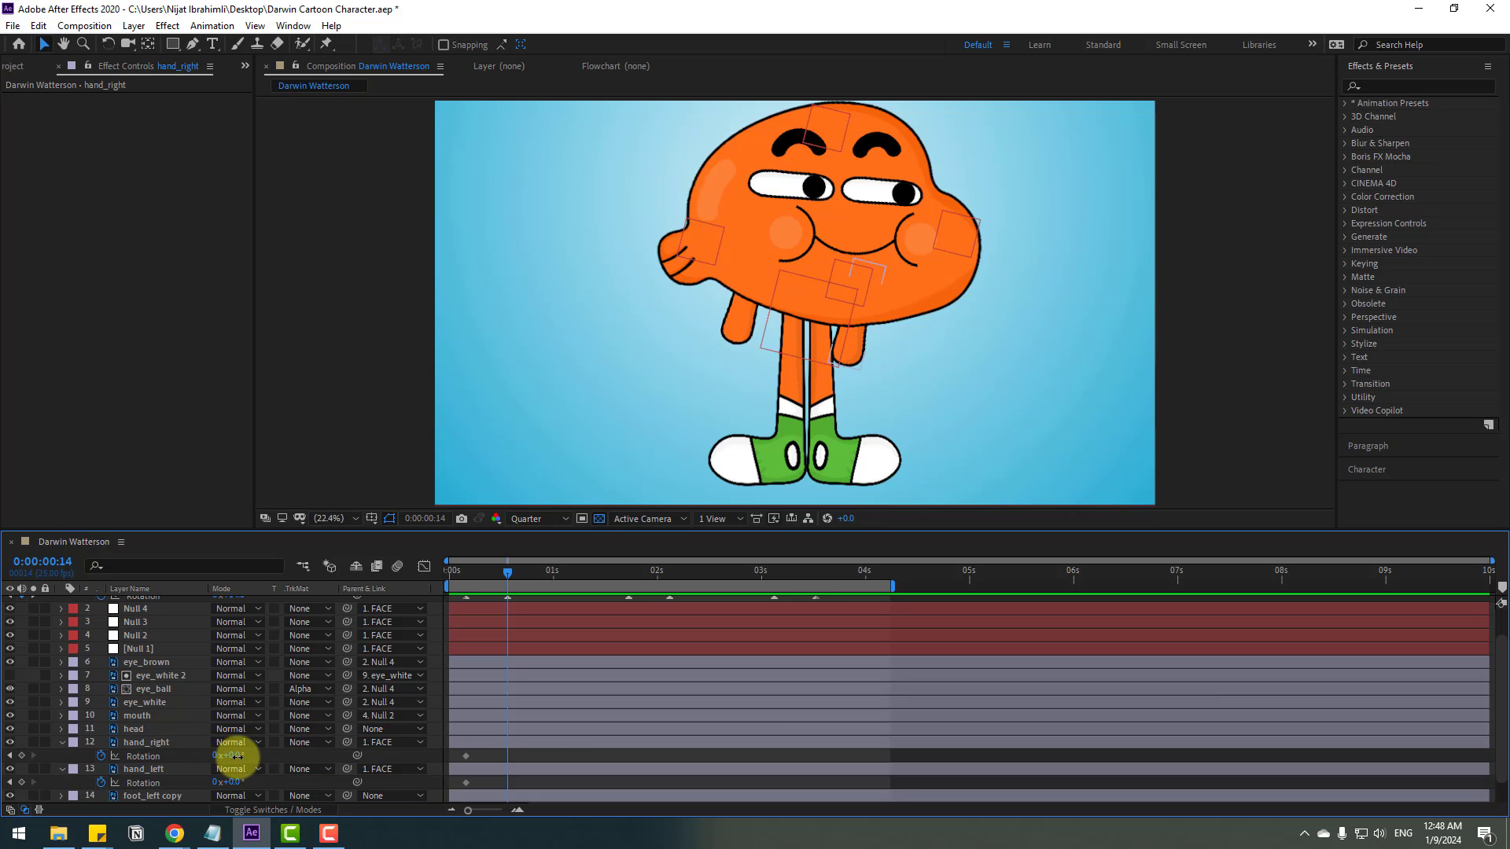
{"action": "mouse_move", "coordinate": [236, 756]}
{"action": "left_mouse_down"}
{"action": "mouse_move", "coordinate": [243, 784]}
{"action": "mouse_move", "coordinate": [225, 785]}
{"action": "mouse_move", "coordinate": [223, 758]}
{"action": "mouse_move", "coordinate": [241, 782]}
{"action": "mouse_move", "coordinate": [225, 760]}
{"action": "mouse_move", "coordinate": [240, 761]}
{"action": "mouse_move", "coordinate": [236, 782]}
{"action": "left_mouse_up"}
{"action": "key", "text": "shift+Page_Down"}
{"action": "key", "text": "shift+Page_Down"}
{"action": "key", "text": "shift+Page_Down"}
{"action": "key", "text": "shift+Page_Down"}
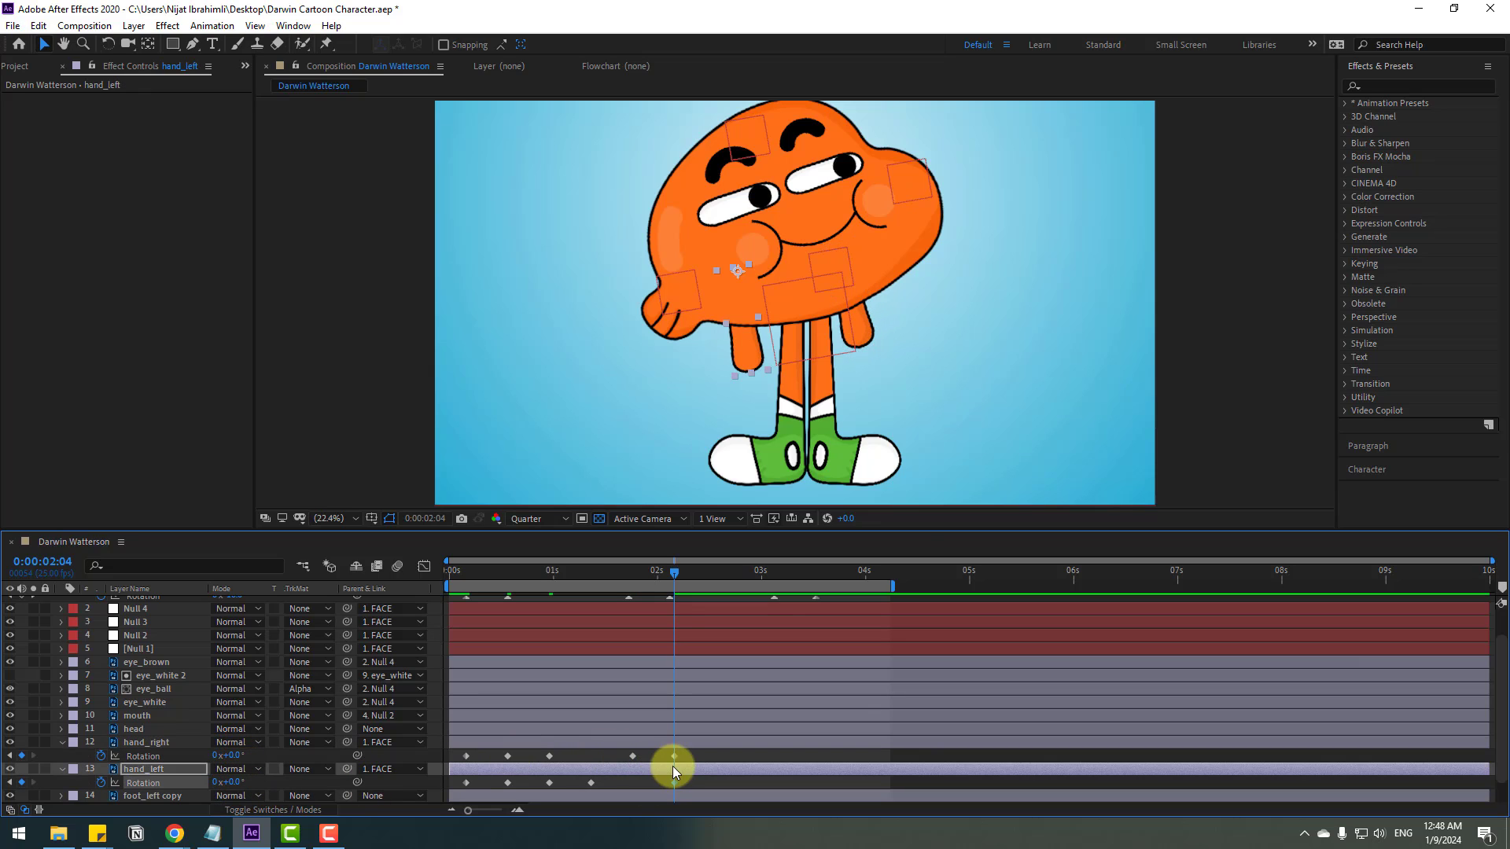
- Apply Easy Ease to all rotation keyframes of hand_right and hand_left and preview the swing
{"action": "left_click_drag", "start_coordinate": [638, 784], "coordinate": [466, 781]}
{"action": "right_click", "coordinate": [466, 781]}
{"action": "mouse_move", "coordinate": [550, 771]}
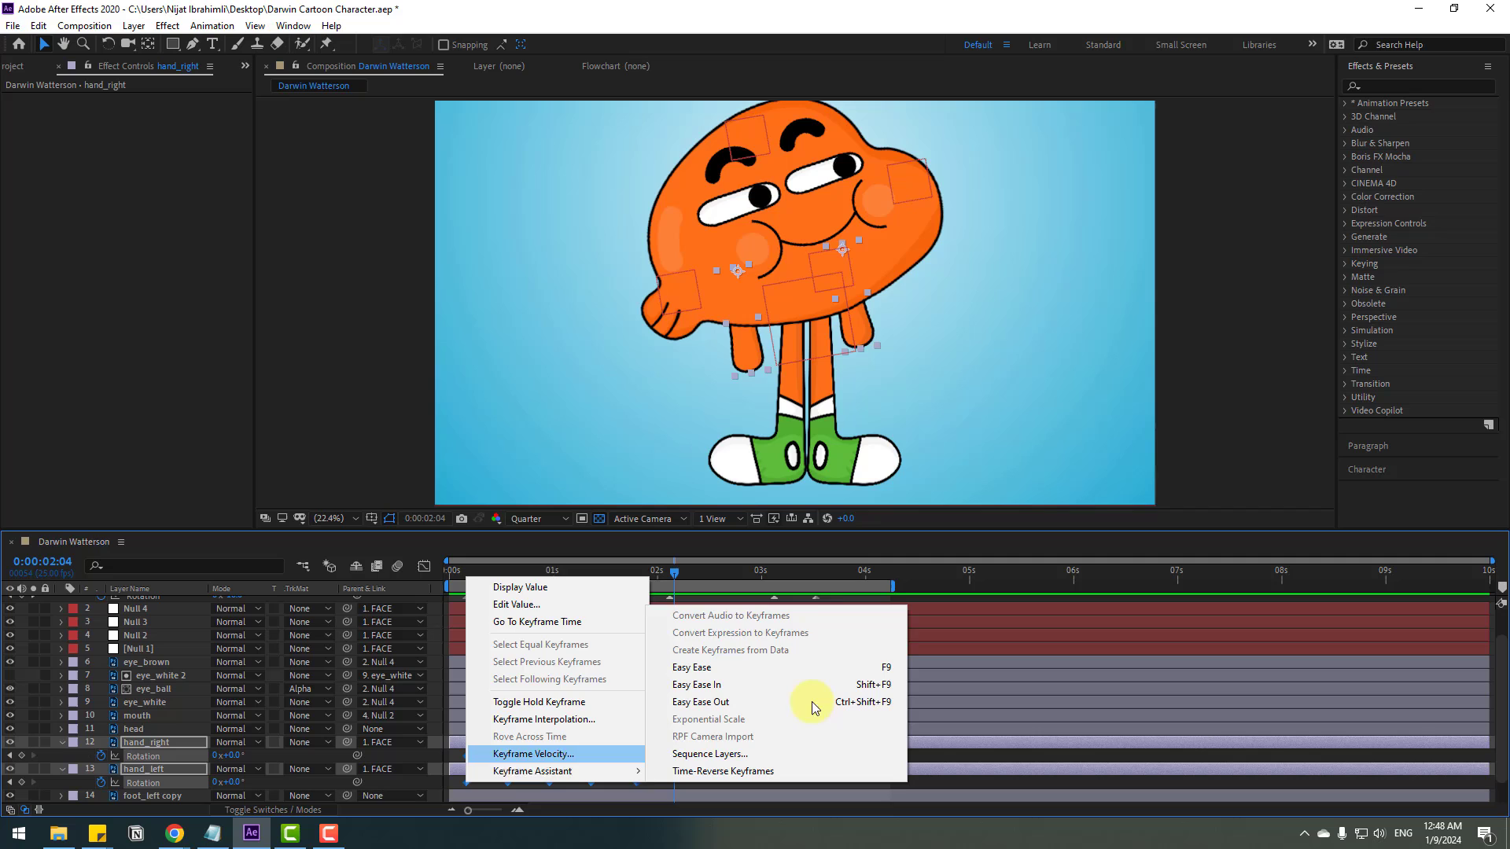
{"action": "left_click", "coordinate": [767, 664]}
{"action": "key", "text": "space"}
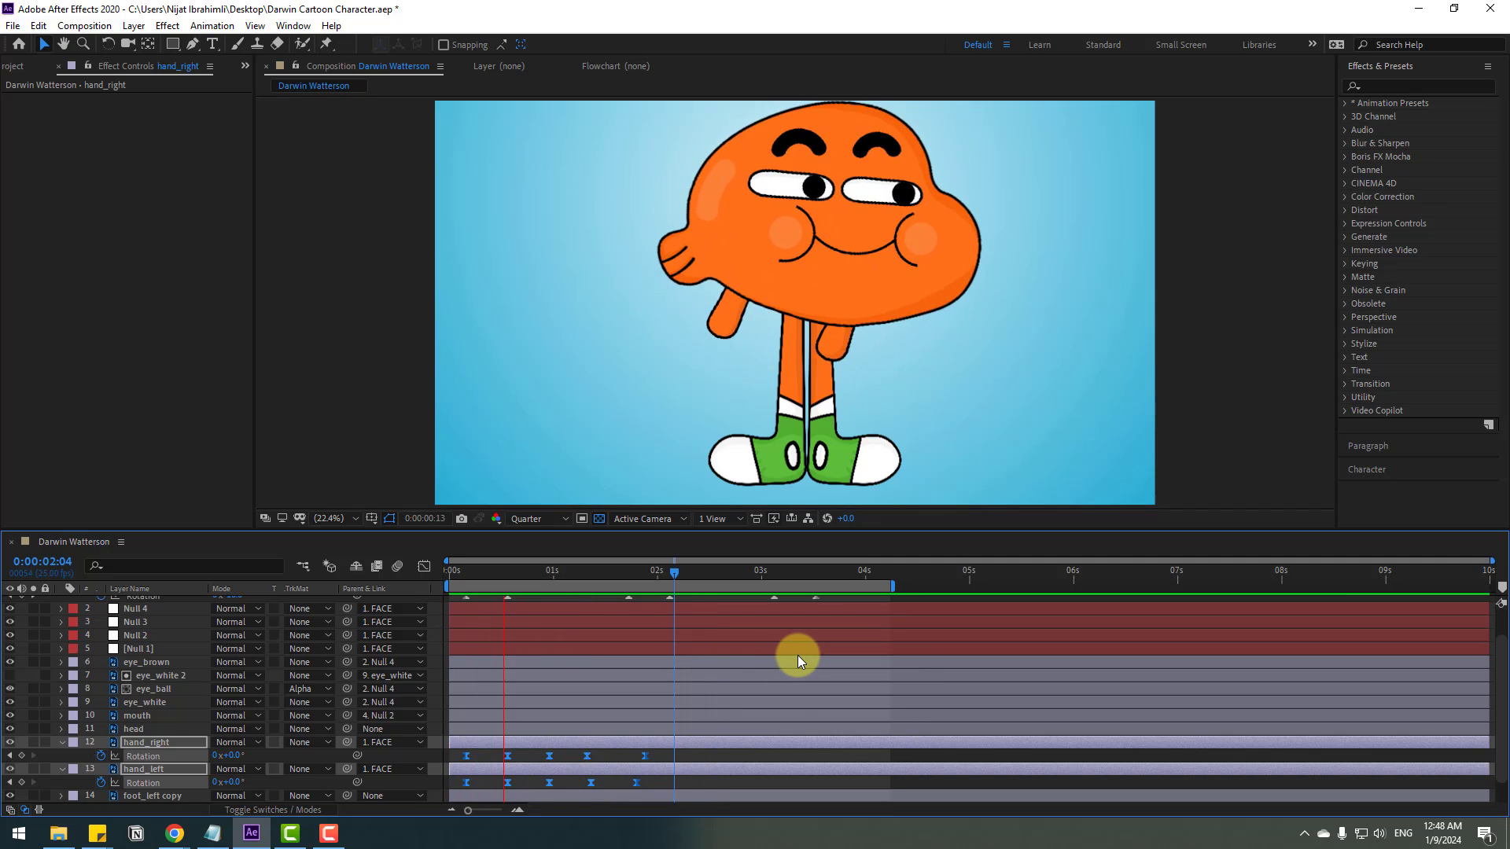
{"action": "key", "text": "space"}
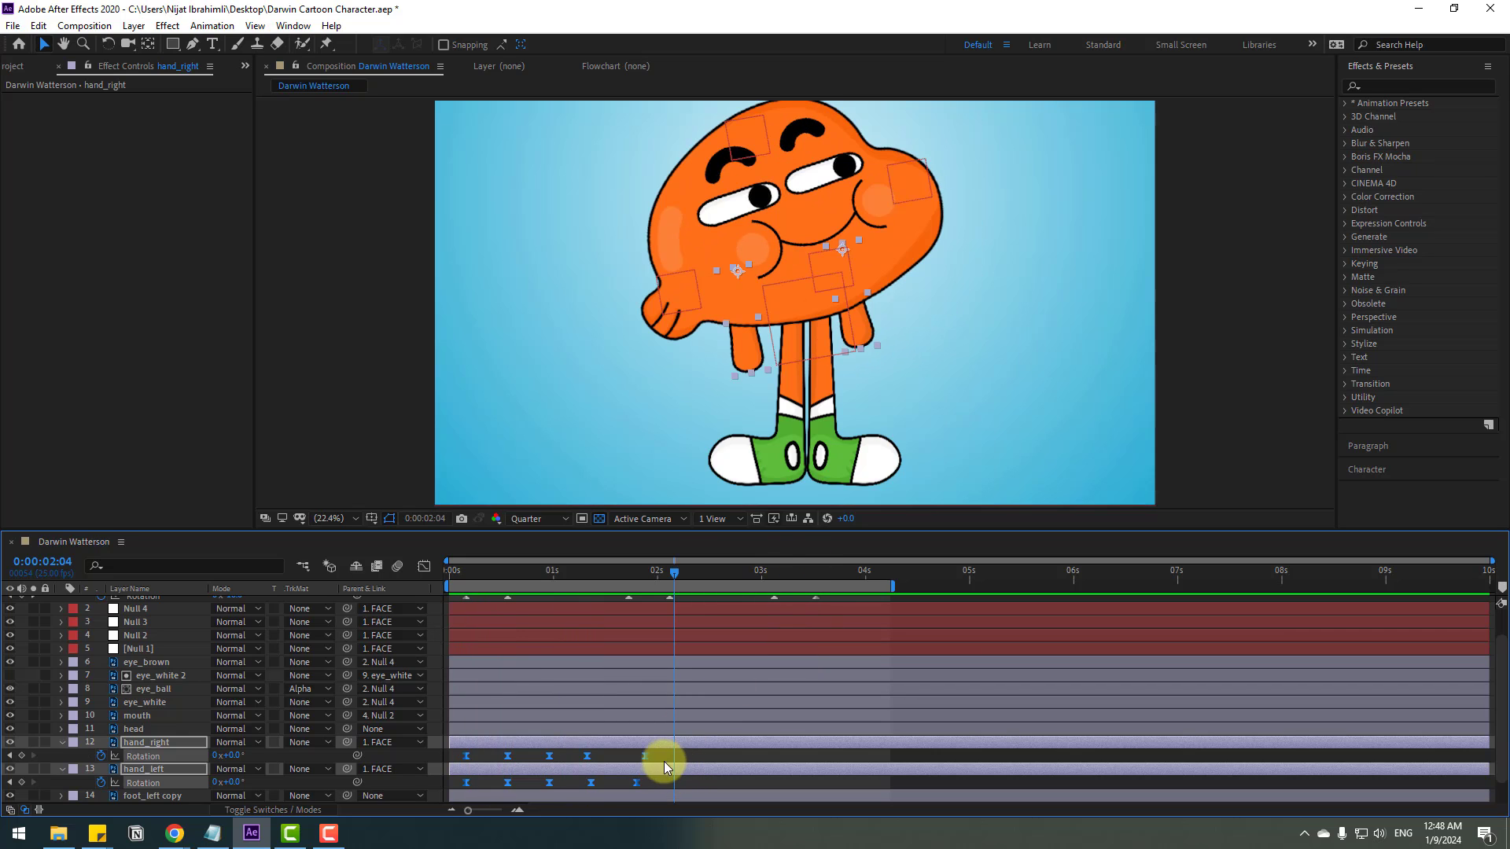
- Compress the timing of both hands' rotation keyframes proportionally so the last ones fall at about 0:00:01:12, and preview
{"action": "left_click_drag", "start_coordinate": [645, 756], "coordinate": [456, 790]}
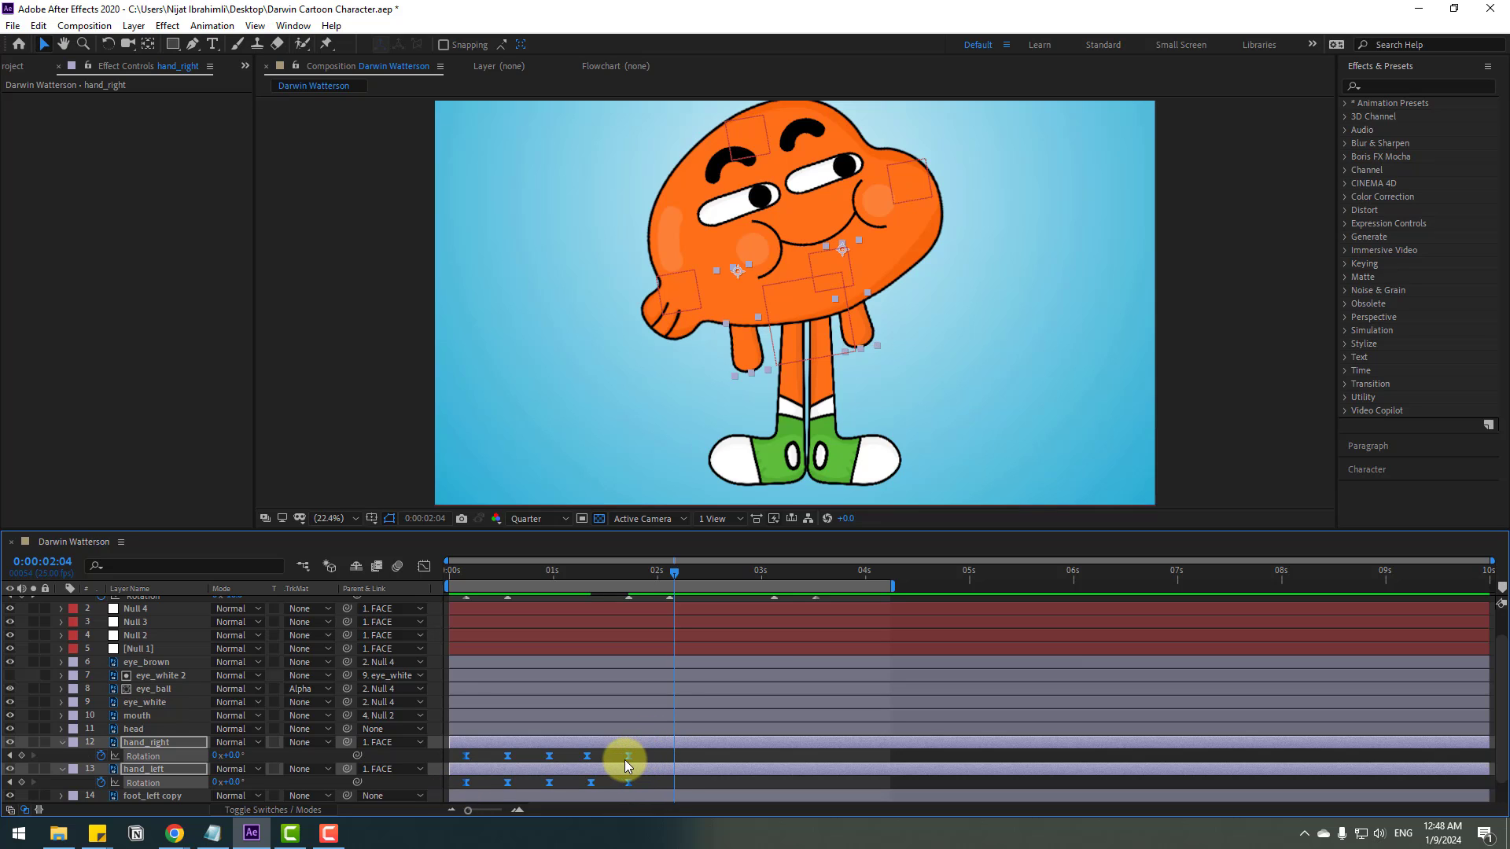
{"action": "left_click_drag", "start_coordinate": [624, 760], "coordinate": [604, 760]}
{"action": "key", "text": "space"}
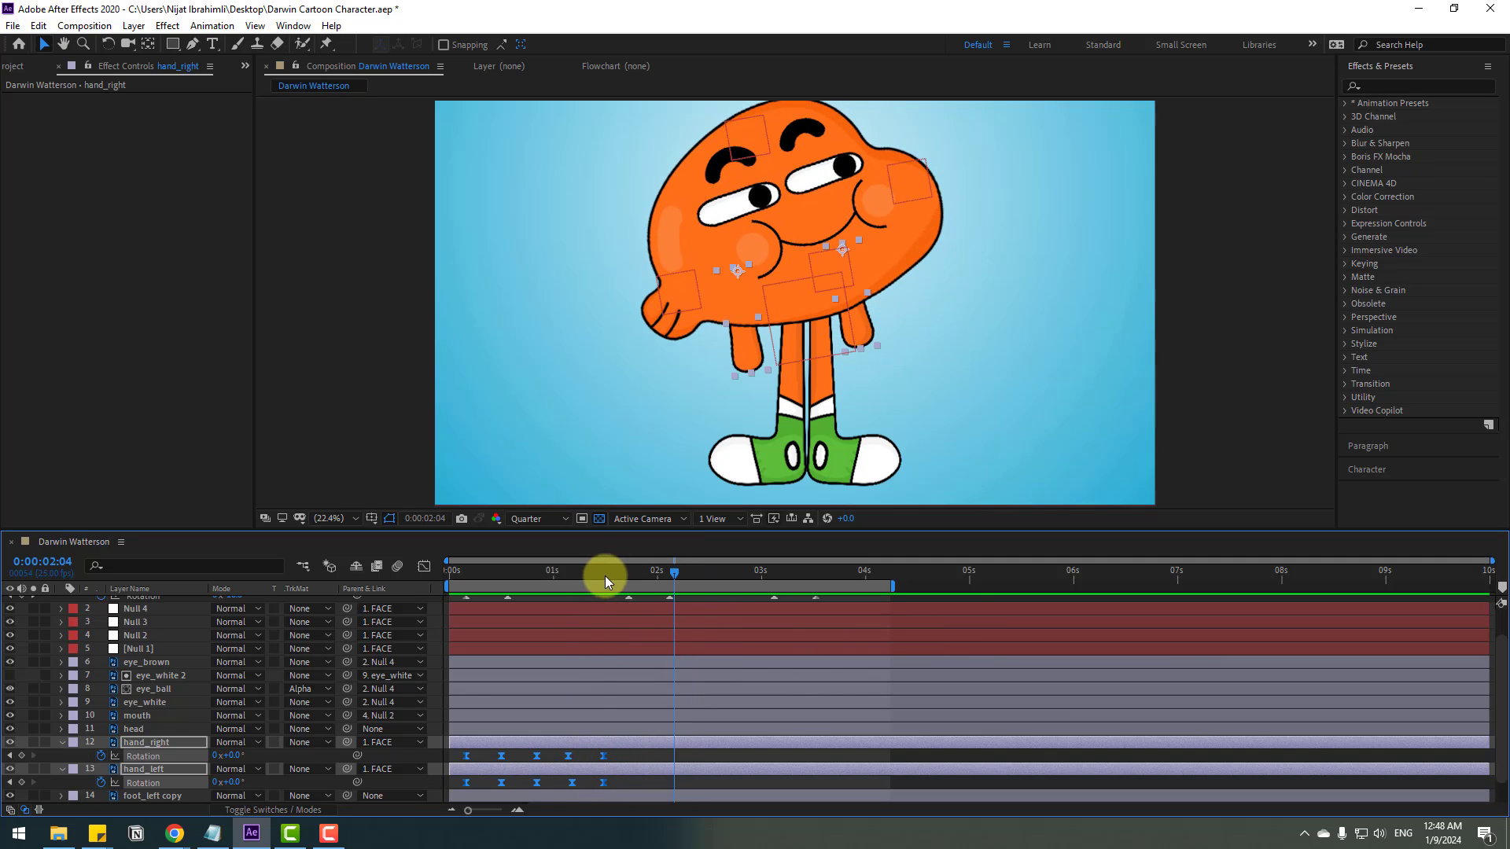
- At 0:00:01:19, add 0° rotation keyframes to hand_right and hand_left
{"action": "left_click_drag", "start_coordinate": [600, 577], "coordinate": [629, 577]}
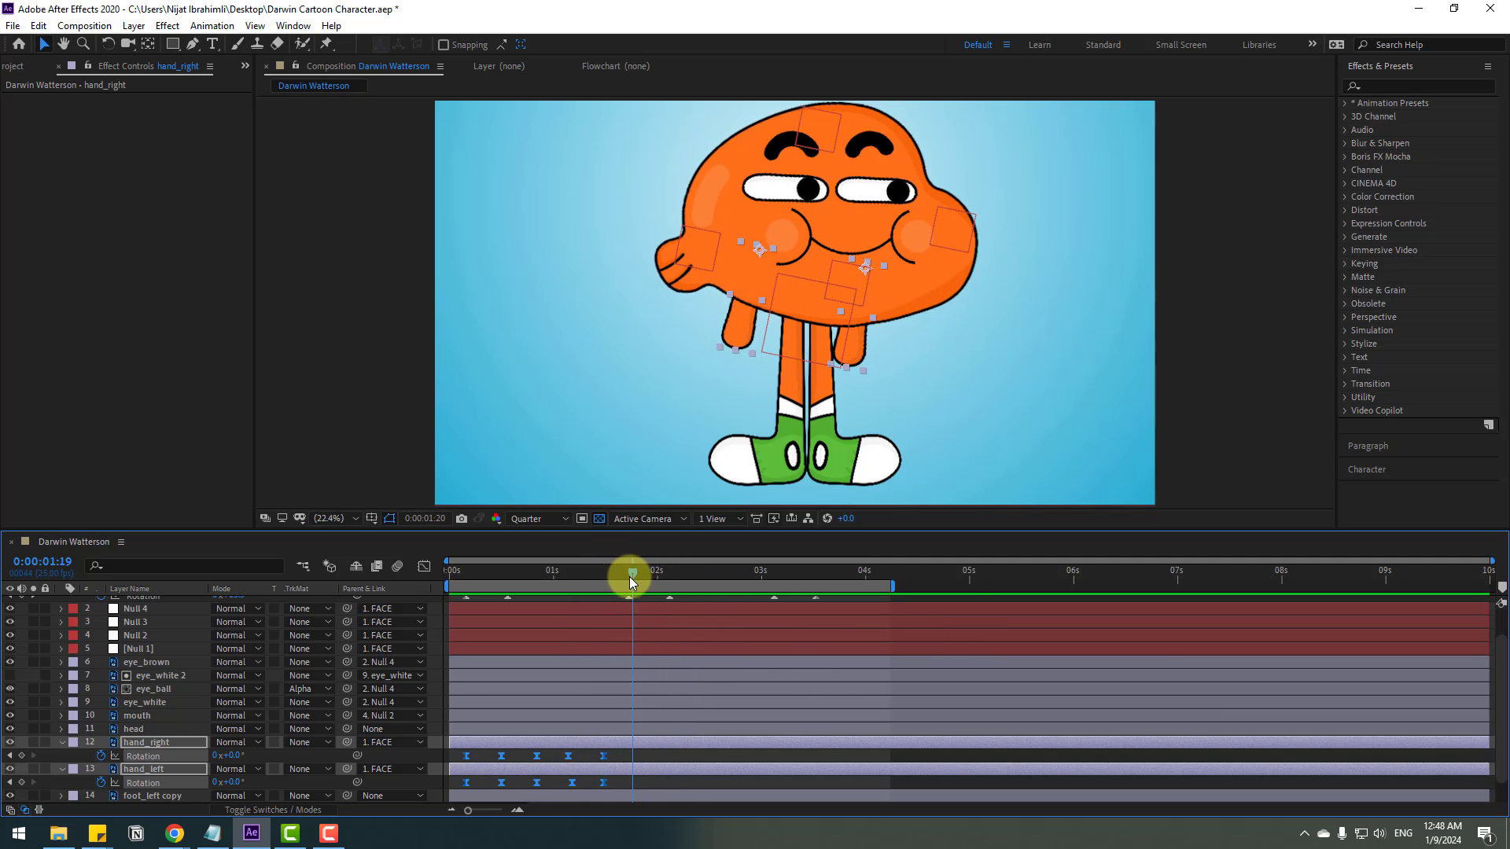
{"action": "left_click", "coordinate": [556, 761]}
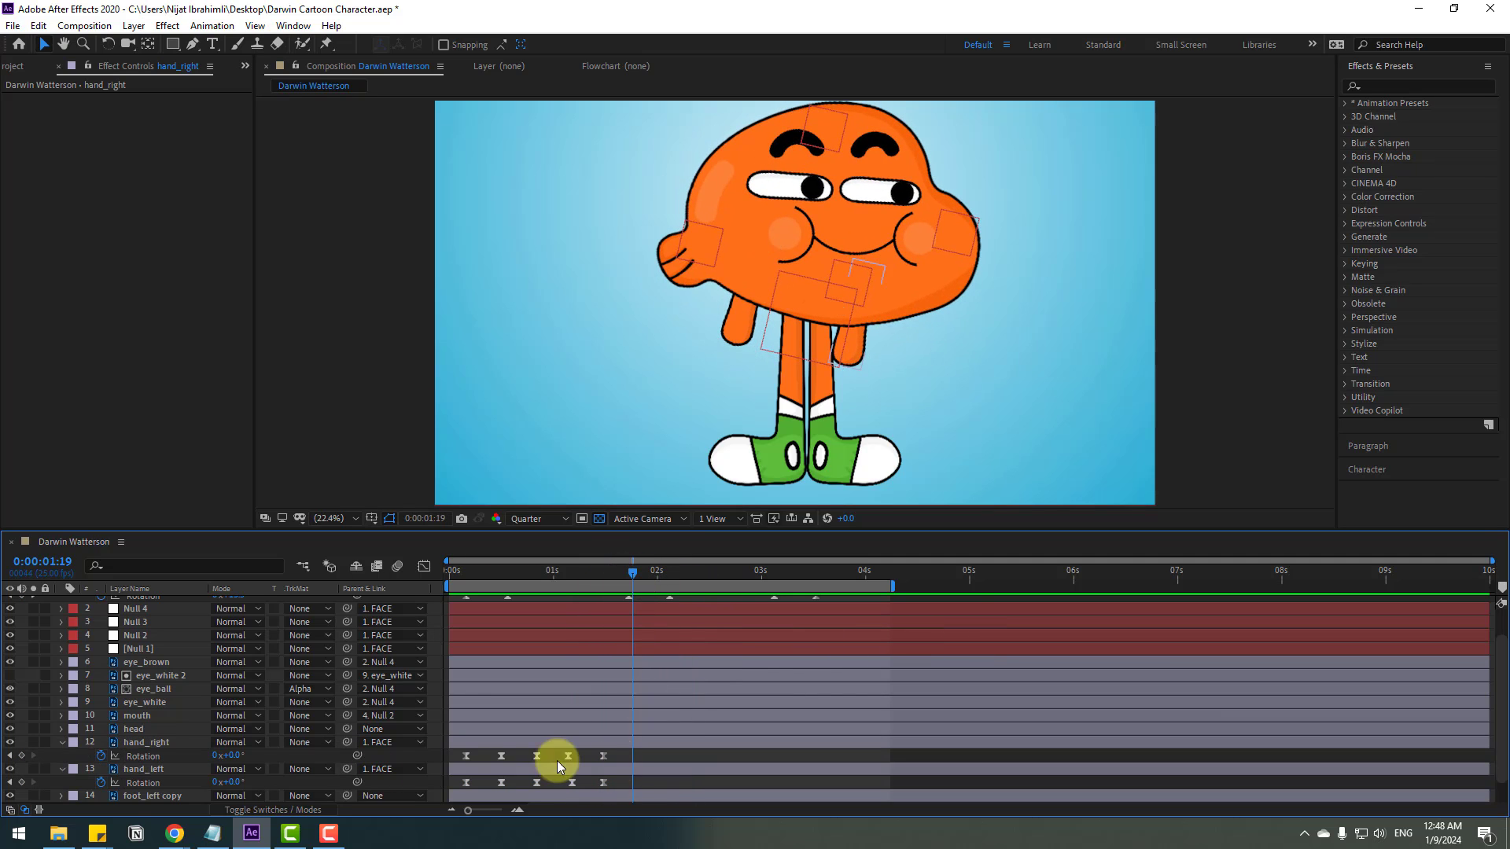
{"action": "left_click", "coordinate": [23, 756]}
{"action": "left_click", "coordinate": [21, 781]}
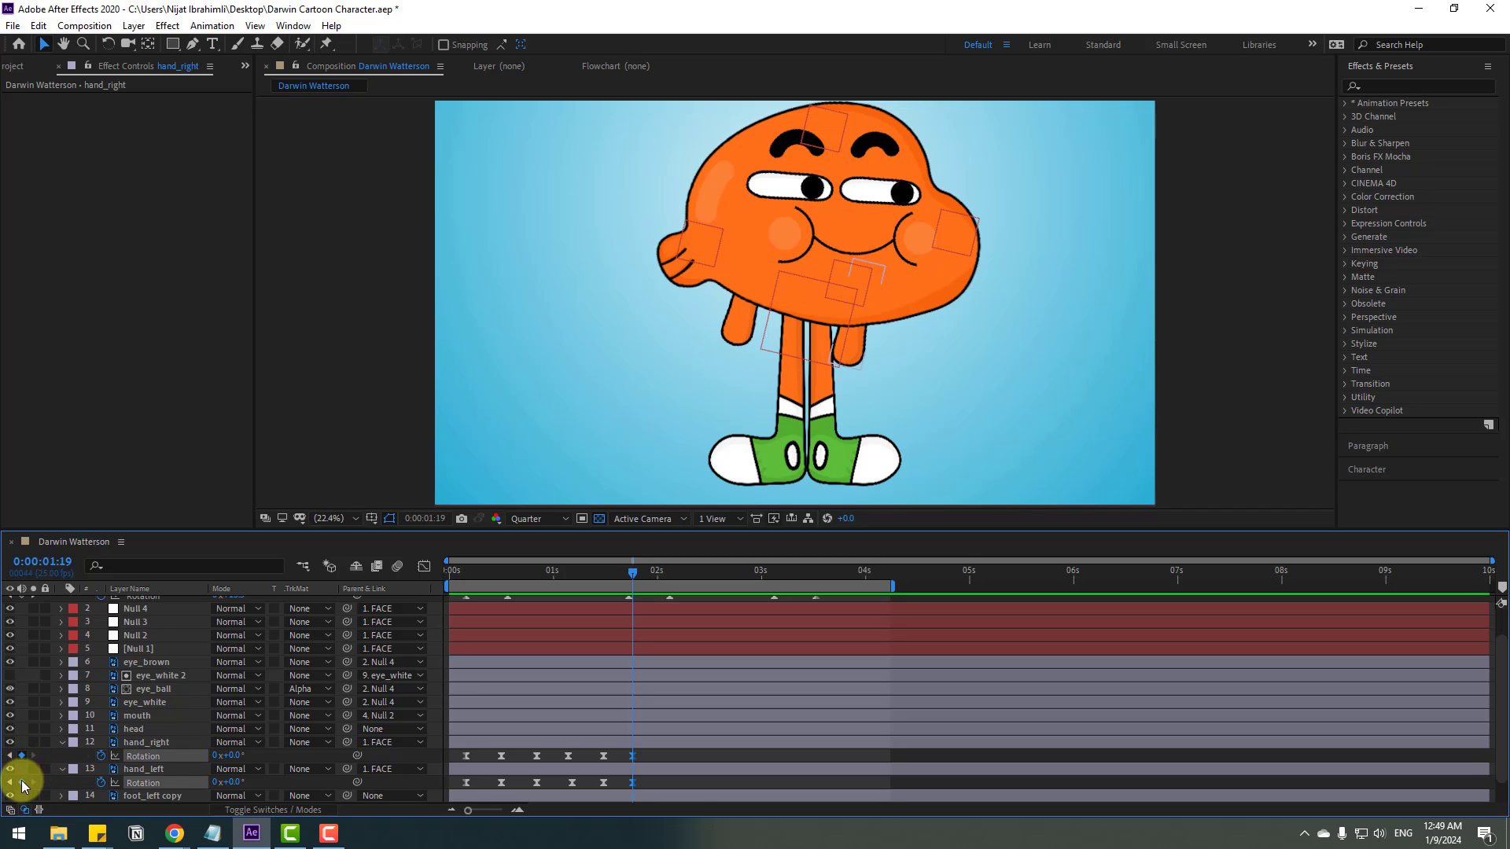
- At 0:00:02:04, set the rotation of both hand_right and hand_left to 16°
{"action": "left_click", "coordinate": [673, 753]}
{"action": "key", "text": "shift+Page_Down"}
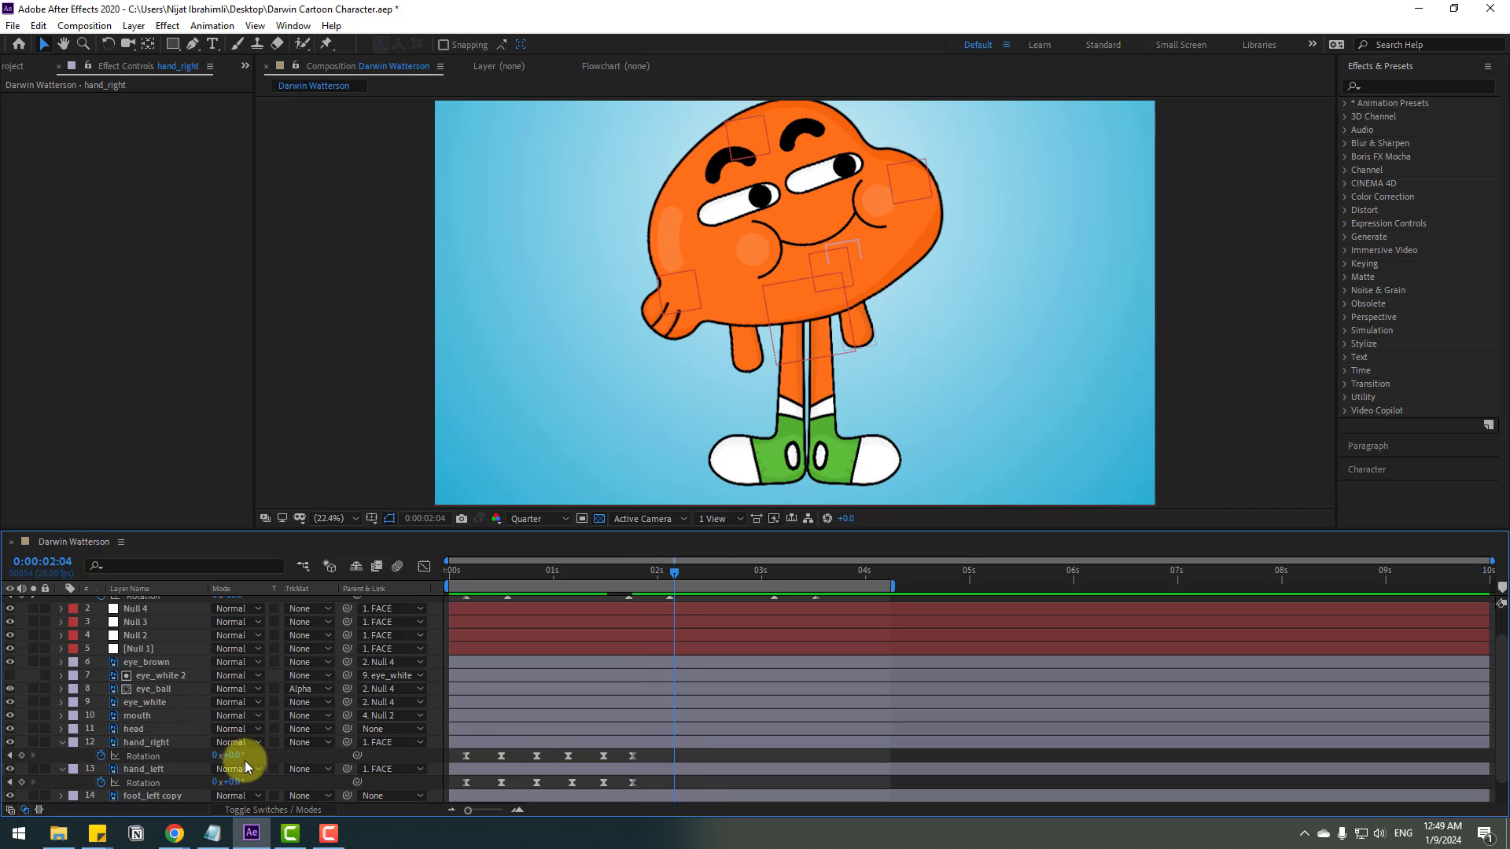
{"action": "mouse_move", "coordinate": [229, 758]}
{"action": "left_mouse_down"}
{"action": "mouse_move", "coordinate": [250, 755]}
{"action": "mouse_move", "coordinate": [235, 778]}
{"action": "left_mouse_up"}
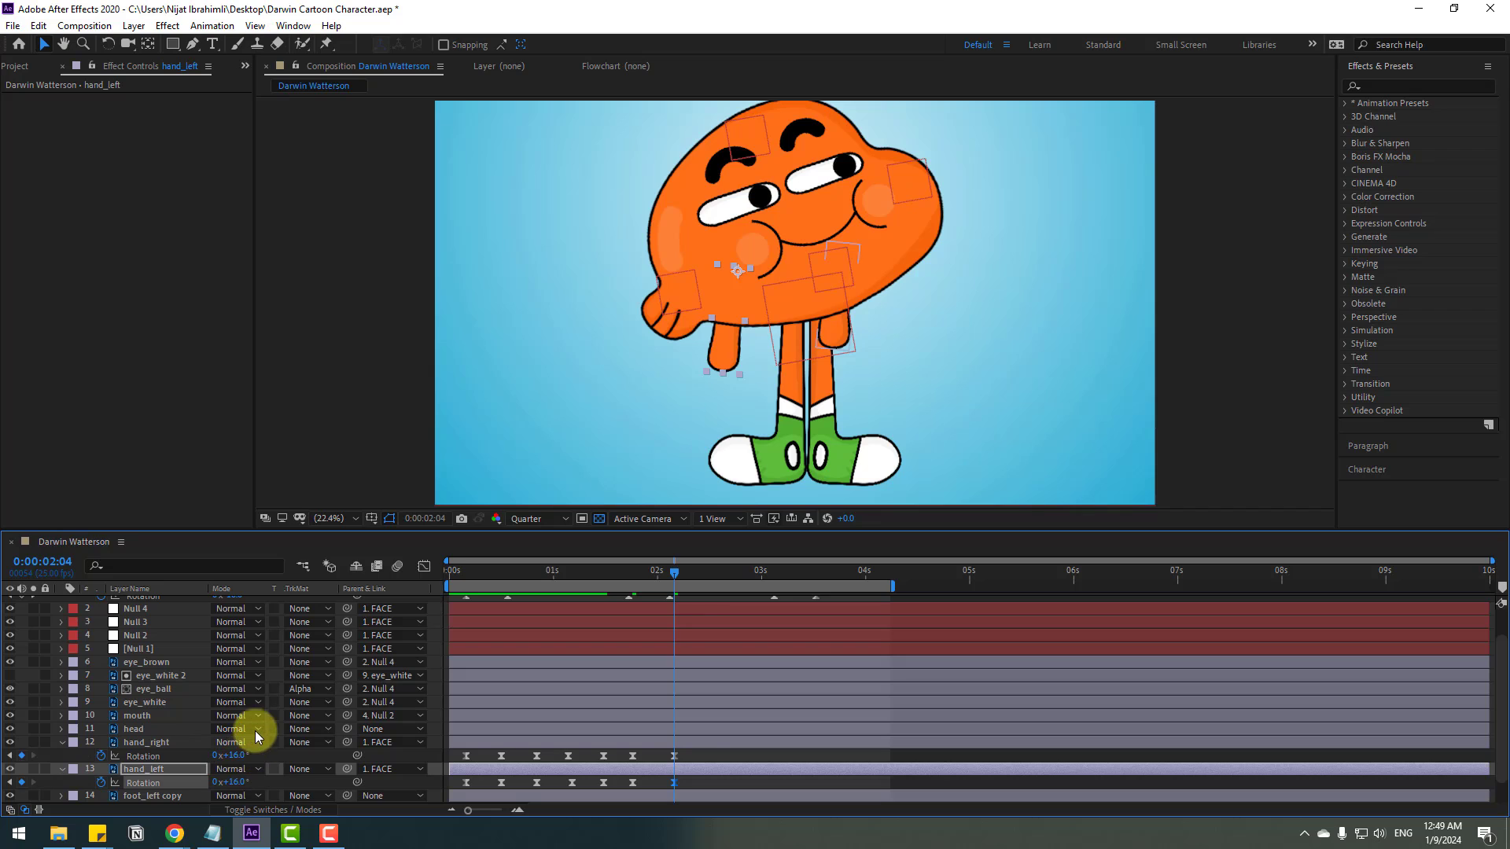
- Ten frames further on, at 0:00:02:14, keyframe a new rotation for hand_right and hand_left
{"action": "key", "text": "Page_Down"}
{"action": "key", "text": "Page_Down"}
{"action": "key", "text": "Page_Down"}
{"action": "key", "text": "Page_Down"}
{"action": "key", "text": "Page_Down"}
{"action": "key", "text": "Page_Down"}
{"action": "key", "text": "Page_Down"}
{"action": "key", "text": "Page_Down"}
{"action": "key", "text": "Page_Down"}
{"action": "key", "text": "Page_Down"}
{"action": "mouse_move", "coordinate": [240, 759]}
{"action": "left_mouse_down"}
{"action": "mouse_move", "coordinate": [226, 754]}
{"action": "mouse_move", "coordinate": [230, 782]}
{"action": "mouse_move", "coordinate": [243, 758]}
{"action": "mouse_move", "coordinate": [236, 781]}
{"action": "mouse_move", "coordinate": [228, 756]}
{"action": "mouse_move", "coordinate": [230, 779]}
{"action": "left_mouse_up"}
- Keyframe both hands' rotation at 0:00:02:24 and 0:00:03:09, using 2° for hand_right and 3° for hand_left at 0:00:03:09, and preview
{"action": "key", "text": "Page_Down"}
{"action": "key", "text": "Page_Down"}
{"action": "key", "text": "Page_Down"}
{"action": "key", "text": "Page_Down"}
{"action": "key", "text": "Page_Down"}
{"action": "key", "text": "Page_Down"}
{"action": "key", "text": "Page_Down"}
{"action": "key", "text": "Page_Down"}
{"action": "key", "text": "Page_Down"}
{"action": "key", "text": "Page_Down"}
{"action": "key", "text": "Page_Down"}
{"action": "key", "text": "Page_Down"}
{"action": "key", "text": "Page_Down"}
{"action": "key", "text": "Page_Down"}
{"action": "key", "text": "Page_Down"}
{"action": "key", "text": "Page_Down"}
{"action": "key", "text": "Page_Down"}
{"action": "key", "text": "Page_Down"}
{"action": "key", "text": "Page_Down"}
{"action": "key", "text": "Page_Down"}
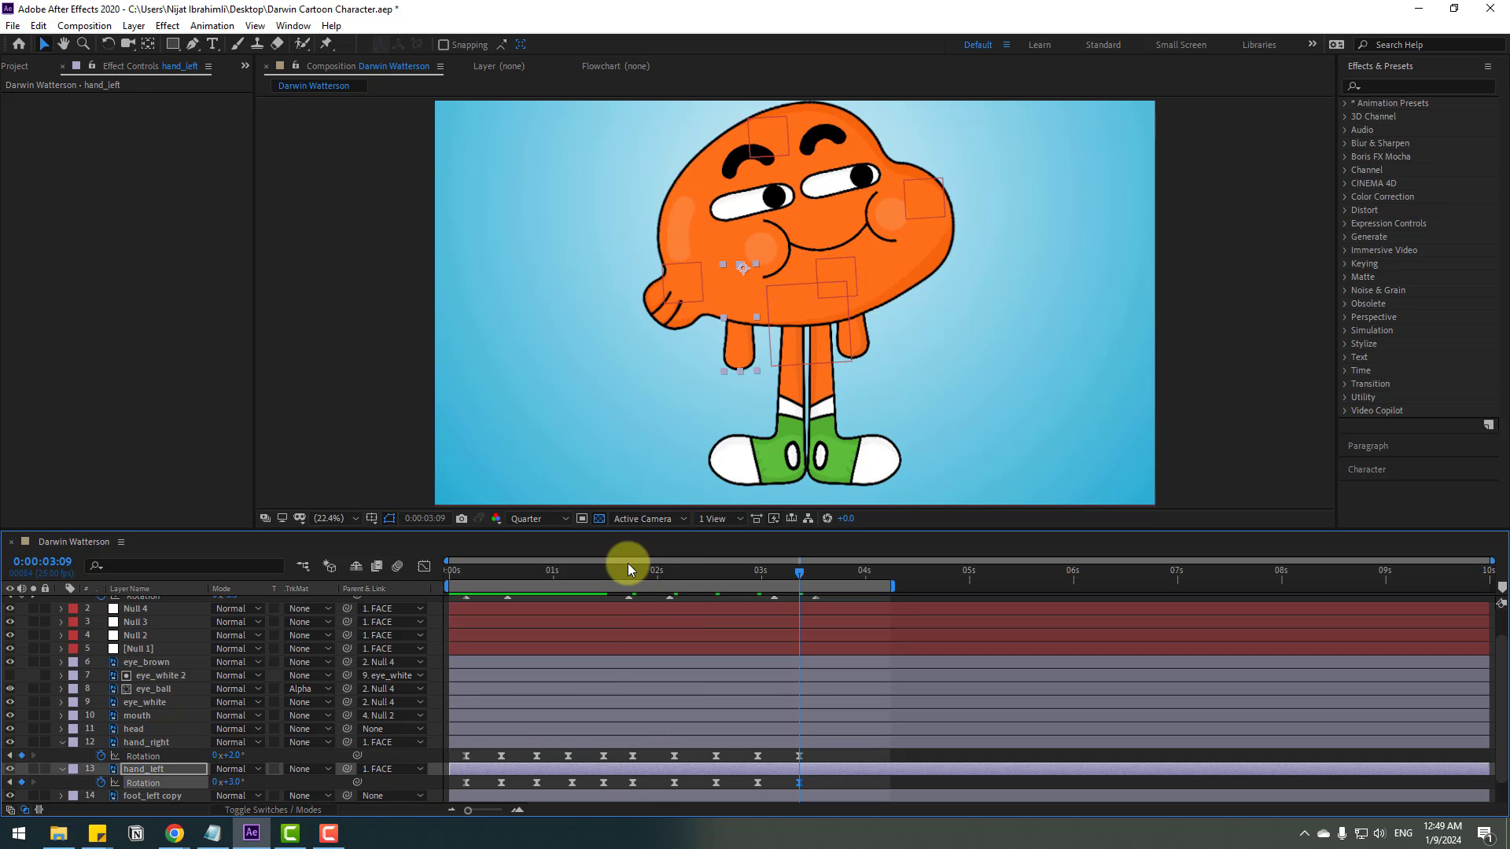
{"action": "key", "text": "space"}
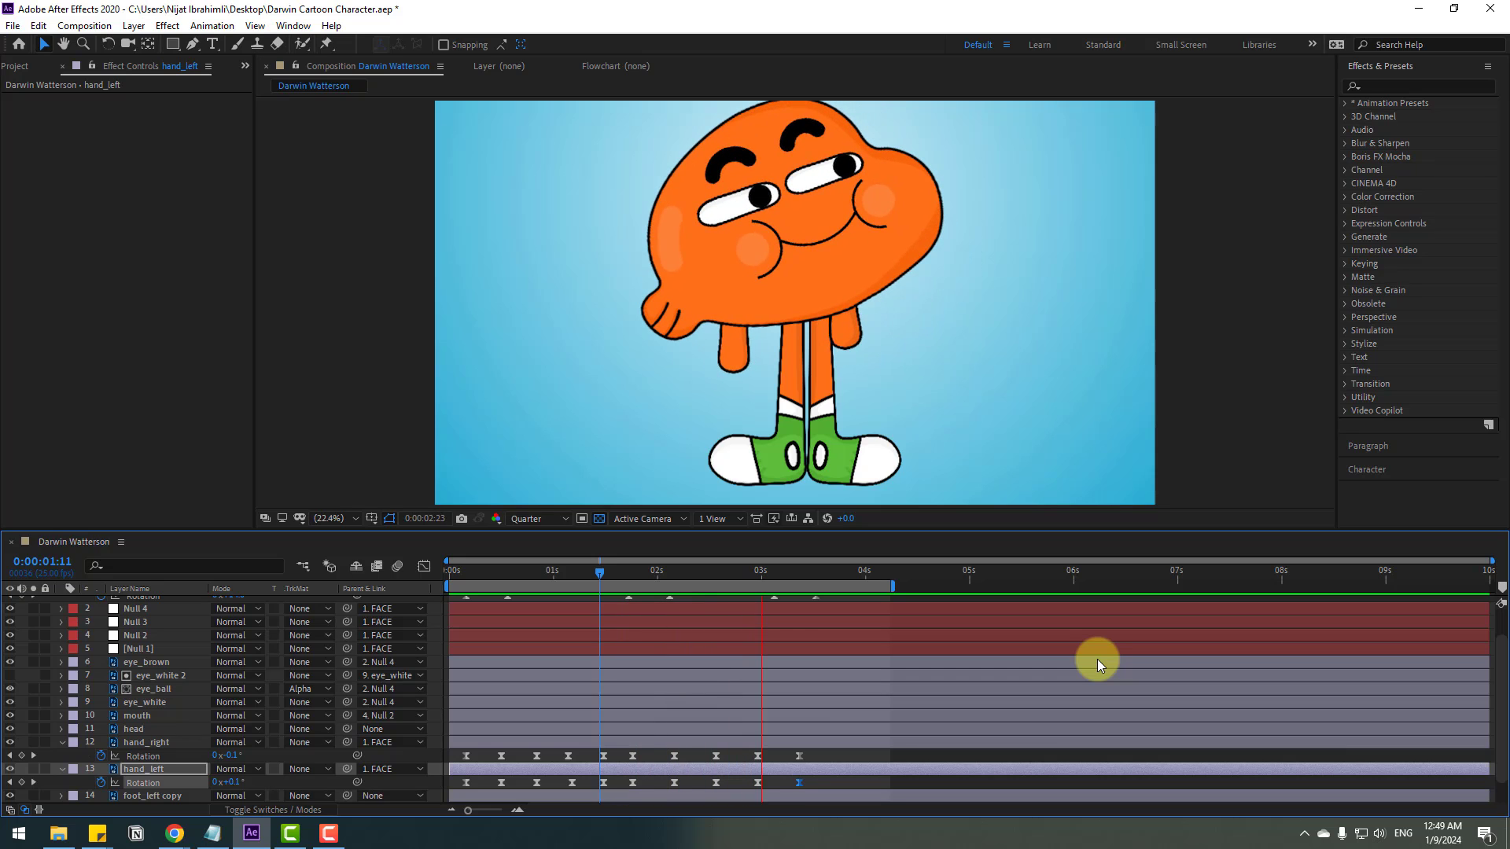
- At 0:00:03:17, set the rotation of hand_right to -10° and hand_left to 10°
{"action": "left_click_drag", "start_coordinate": [782, 573], "coordinate": [832, 578]}
{"action": "left_click_drag", "start_coordinate": [229, 756], "coordinate": [227, 783]}
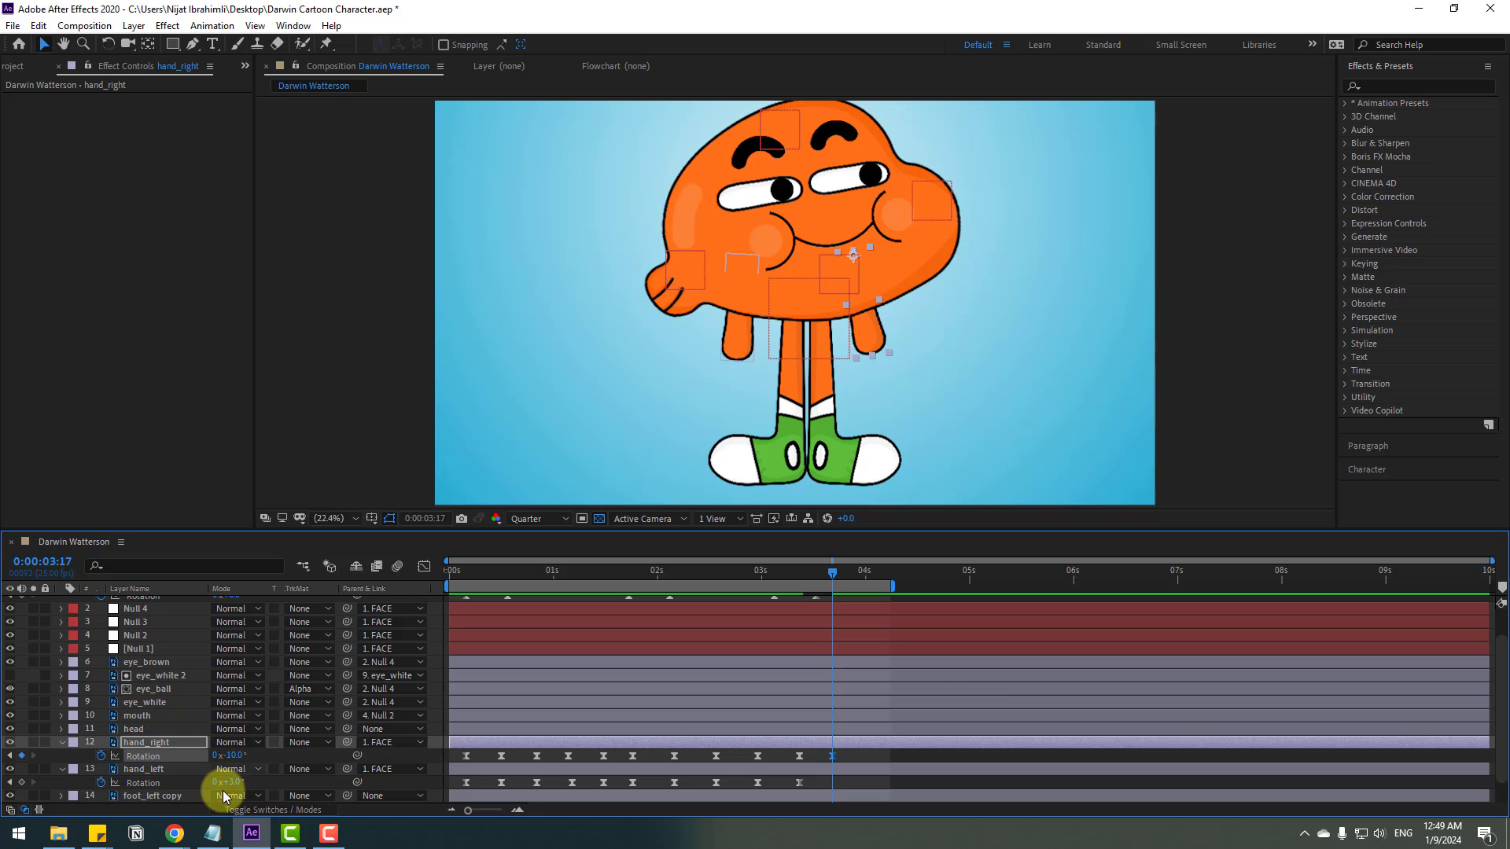
{"action": "left_click_drag", "start_coordinate": [230, 785], "coordinate": [276, 786]}
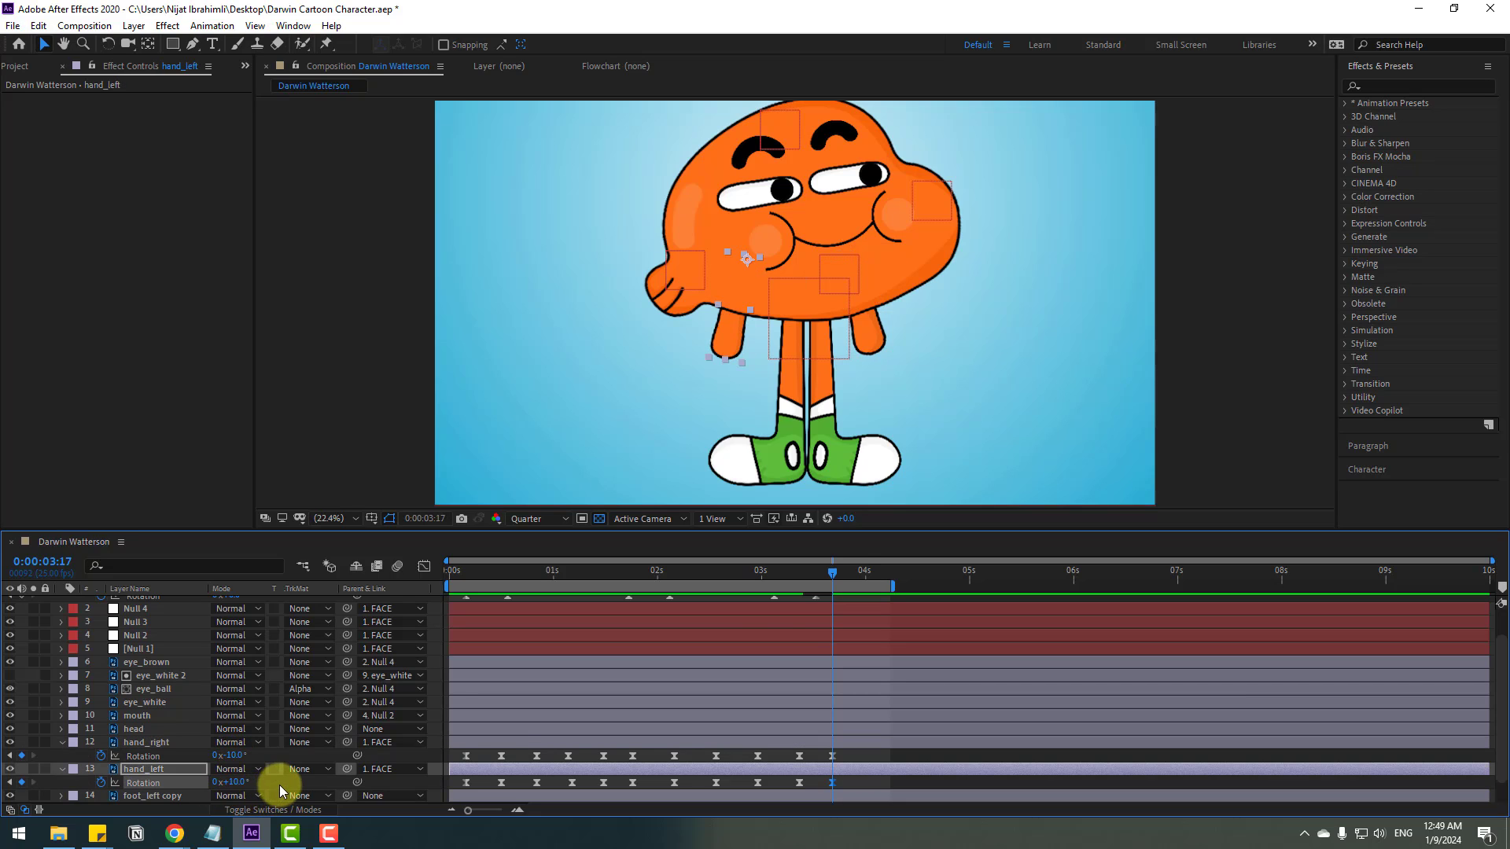
- At 0:00:03:23, set the rotation of hand_right to 5° and hand_left to -5°
{"action": "left_click", "coordinate": [854, 572]}
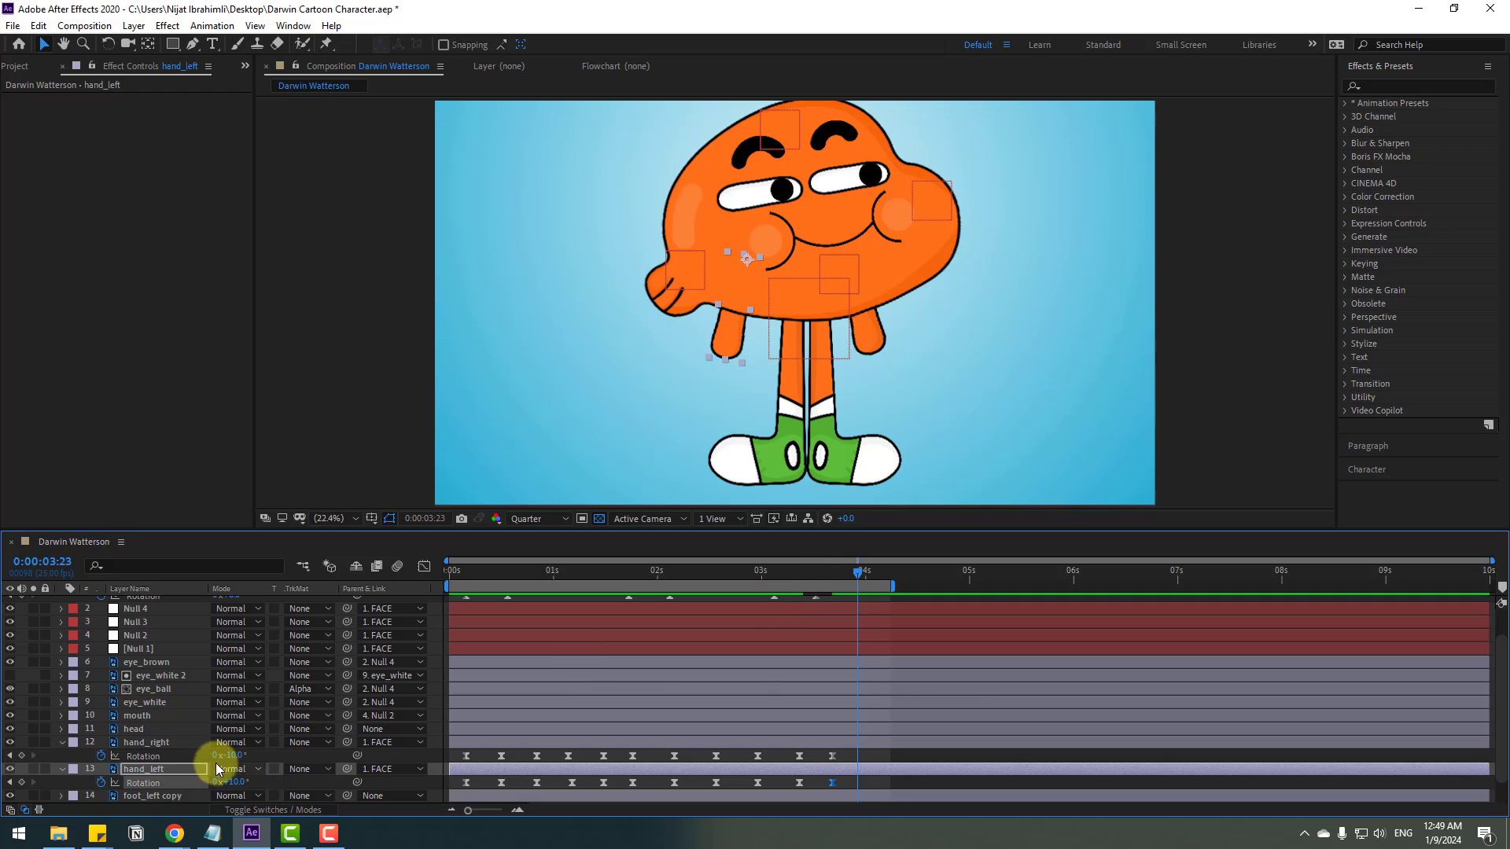
{"action": "type", "text": "5"}
{"action": "key", "text": "Return"}
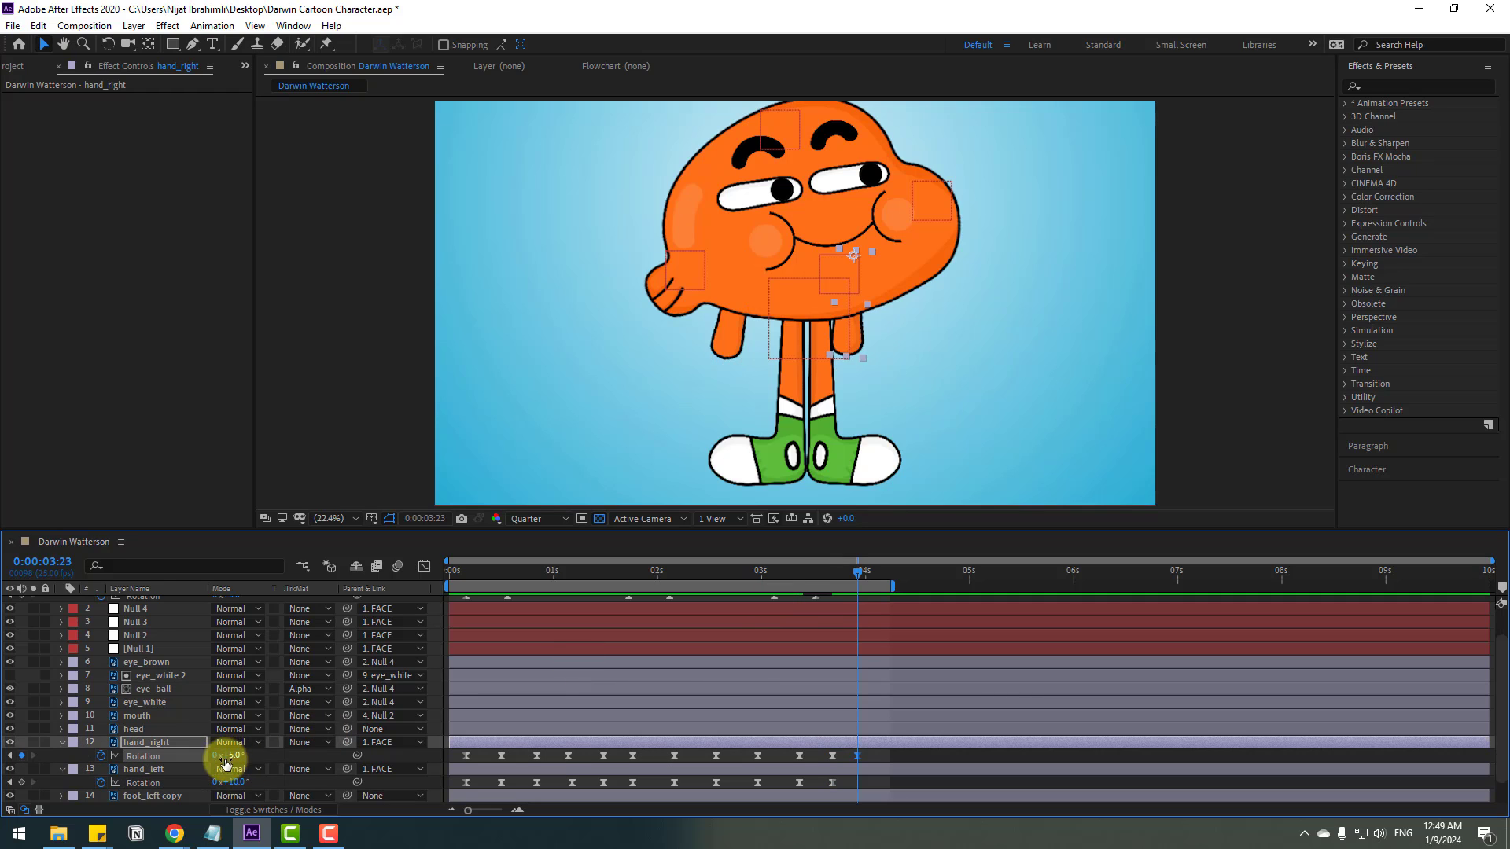
{"action": "left_click_drag", "start_coordinate": [236, 782], "coordinate": [227, 782]}
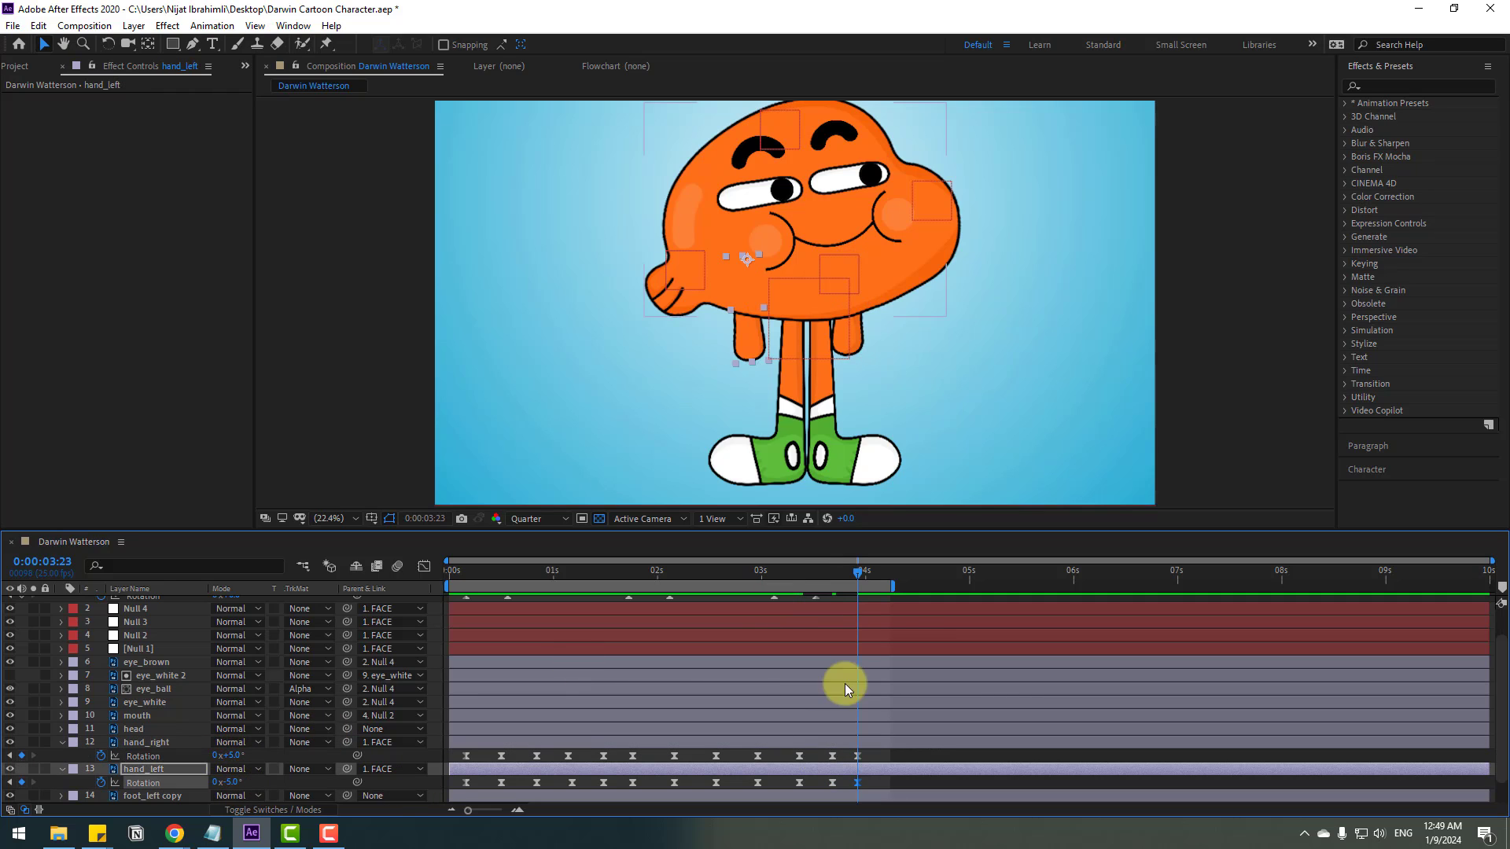
- At 0:00:04:04, return the rotation of both hands to 0° and preview the whole animation
{"action": "left_click_drag", "start_coordinate": [866, 572], "coordinate": [879, 577]}
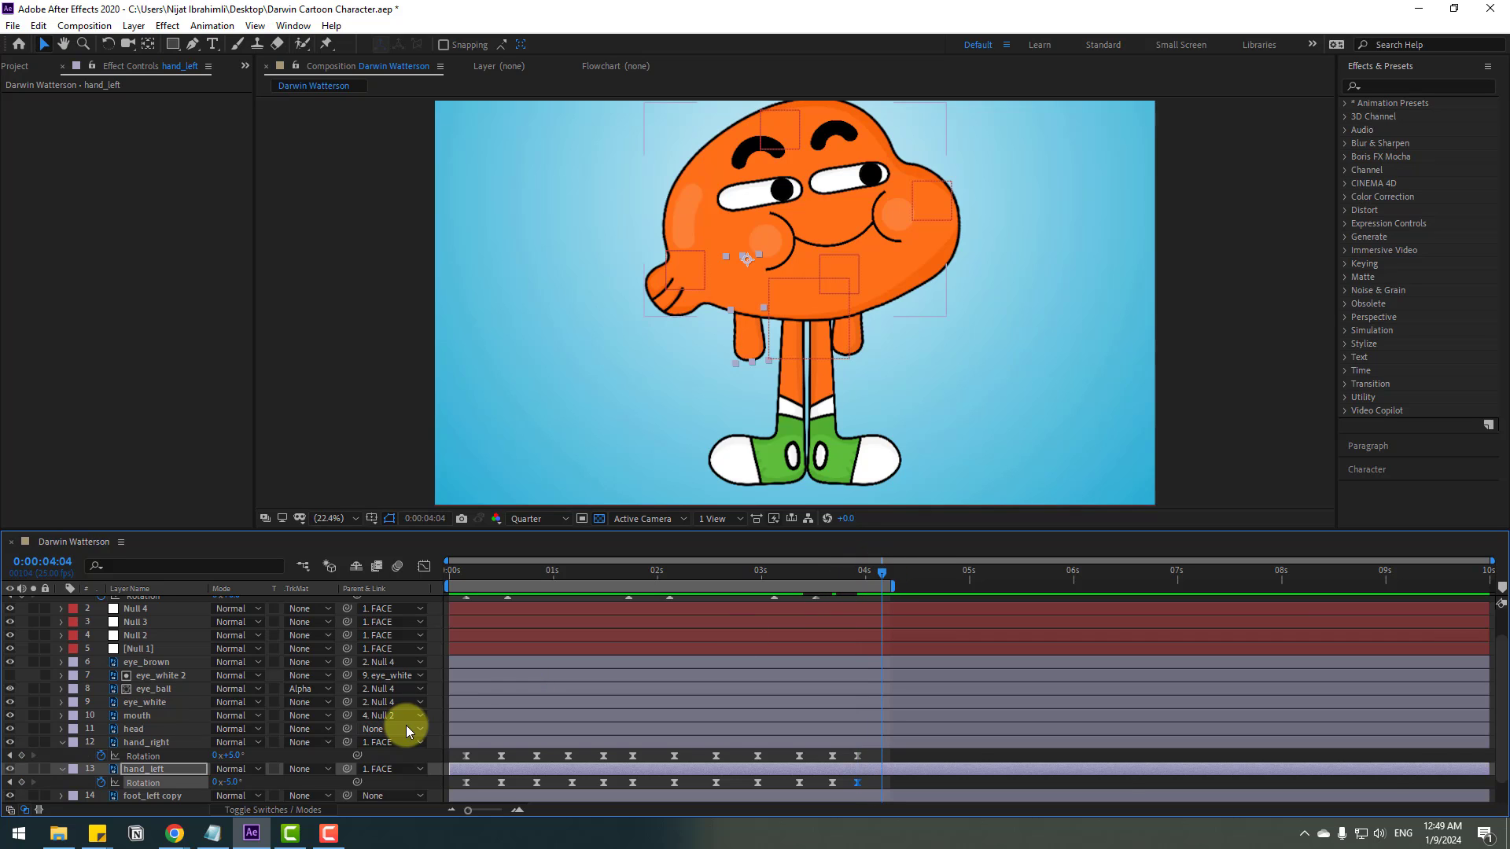
{"action": "type", "text": "0"}
{"action": "key", "text": "Return"}
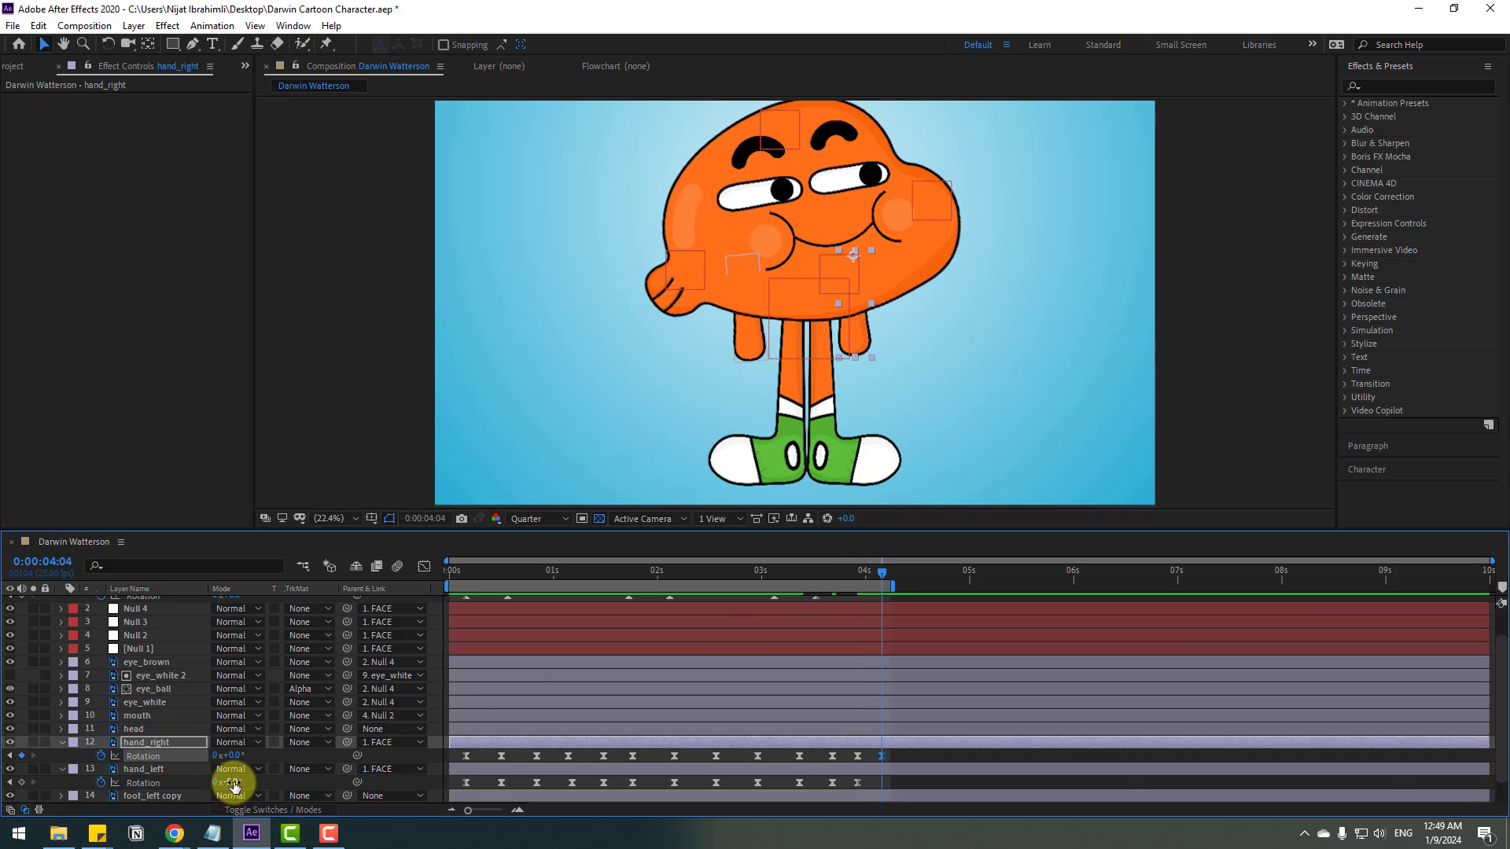
{"action": "left_click_drag", "start_coordinate": [233, 782], "coordinate": [228, 782]}
{"action": "key", "text": "space"}
{"action": "mouse_move", "coordinate": [261, 830]}
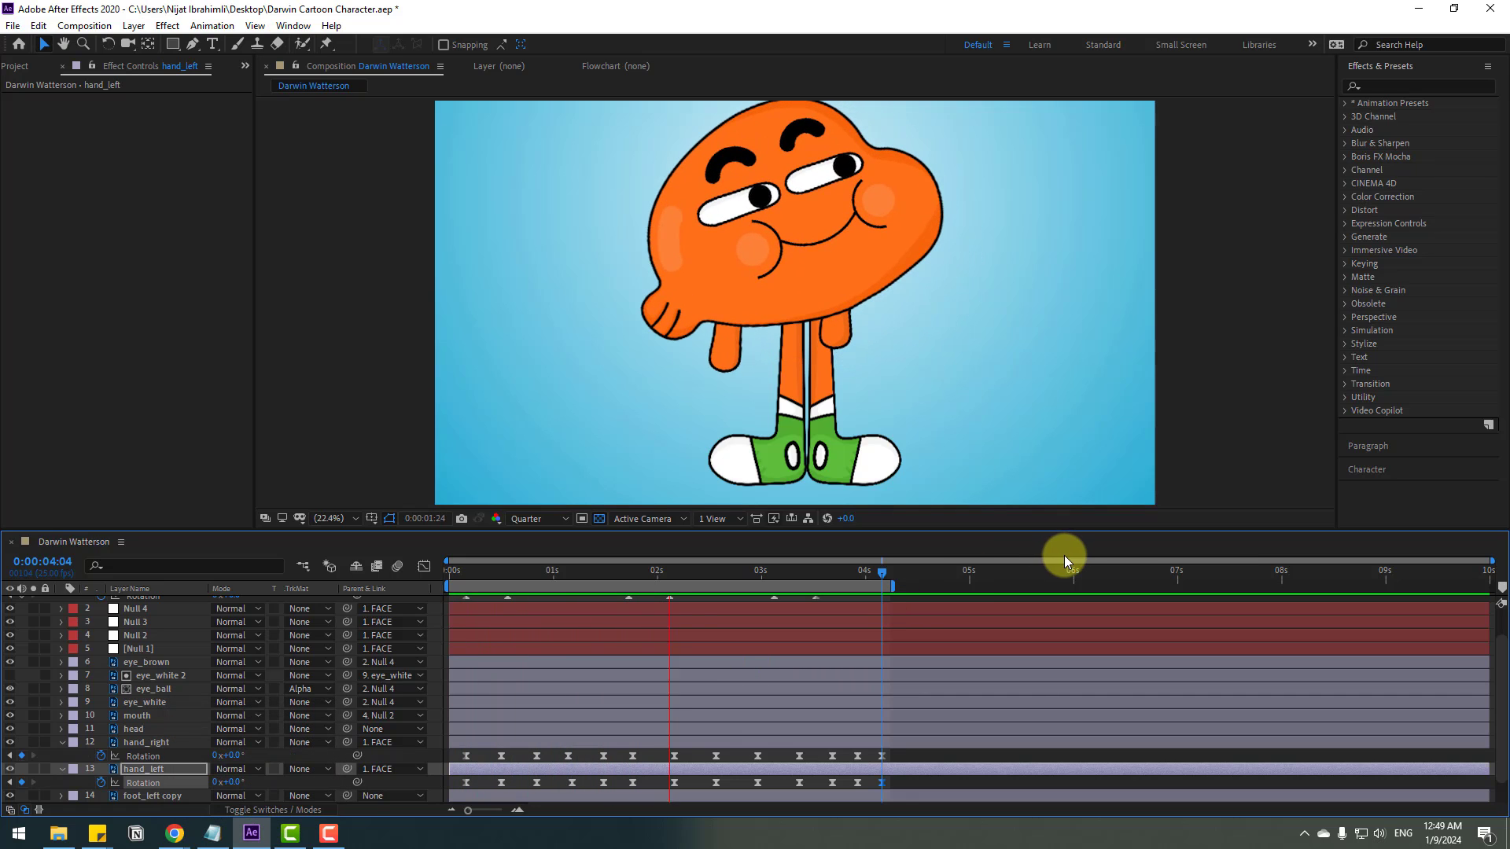
{"action": "scroll", "coordinate": [1022, 426], "scroll_direction": "down", "scroll_amount": 2}
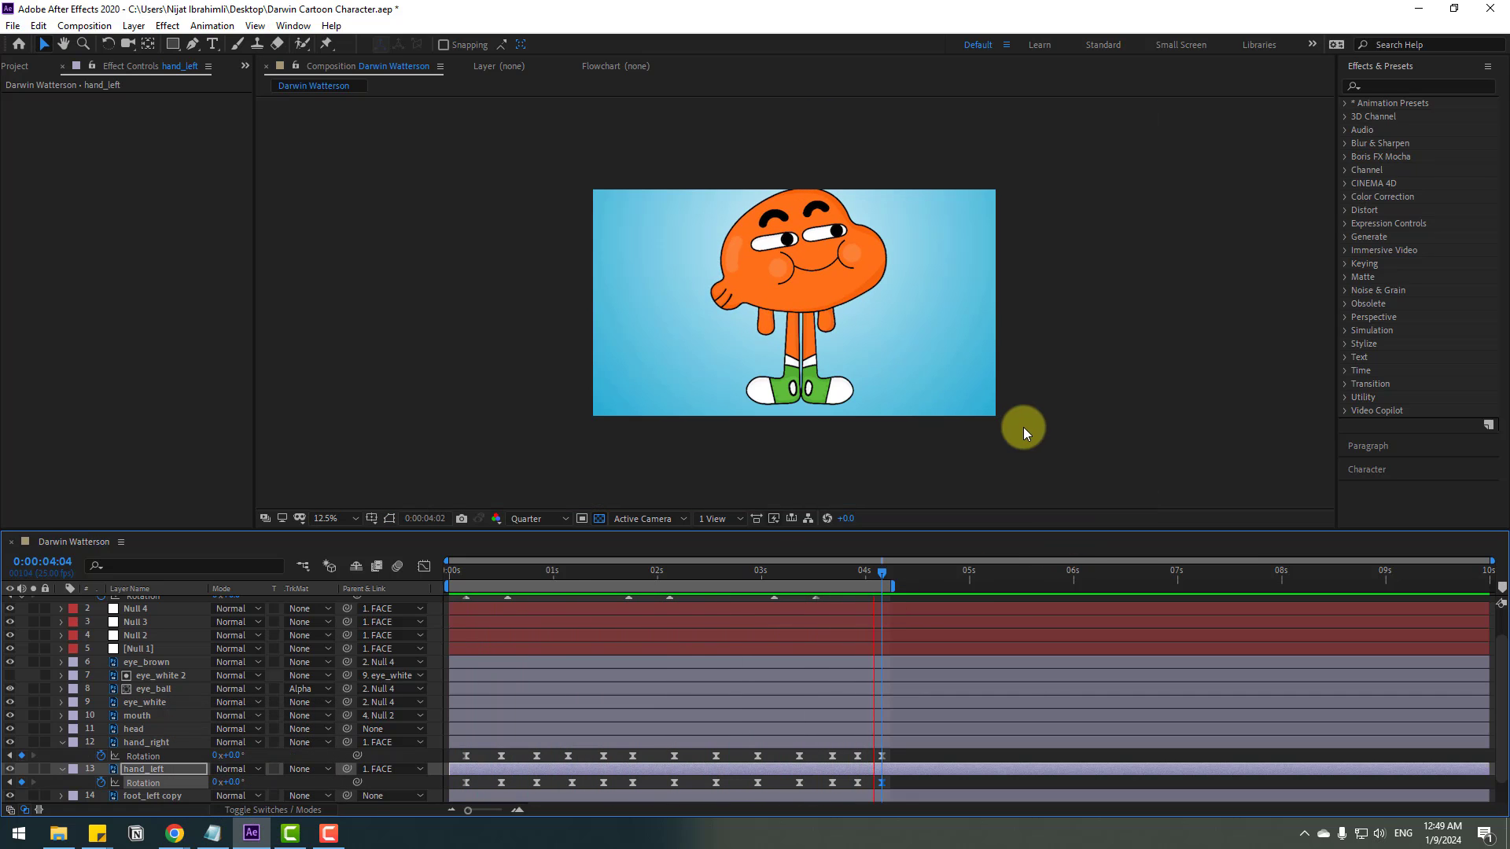
- Select Null 1 through Null 4 at 0:00:00:04 and start position keyframes on all four layers
{"action": "left_click", "coordinate": [479, 582]}
{"action": "scroll", "coordinate": [761, 697], "scroll_direction": "up", "scroll_amount": 2}
{"action": "left_click", "coordinate": [145, 681]}
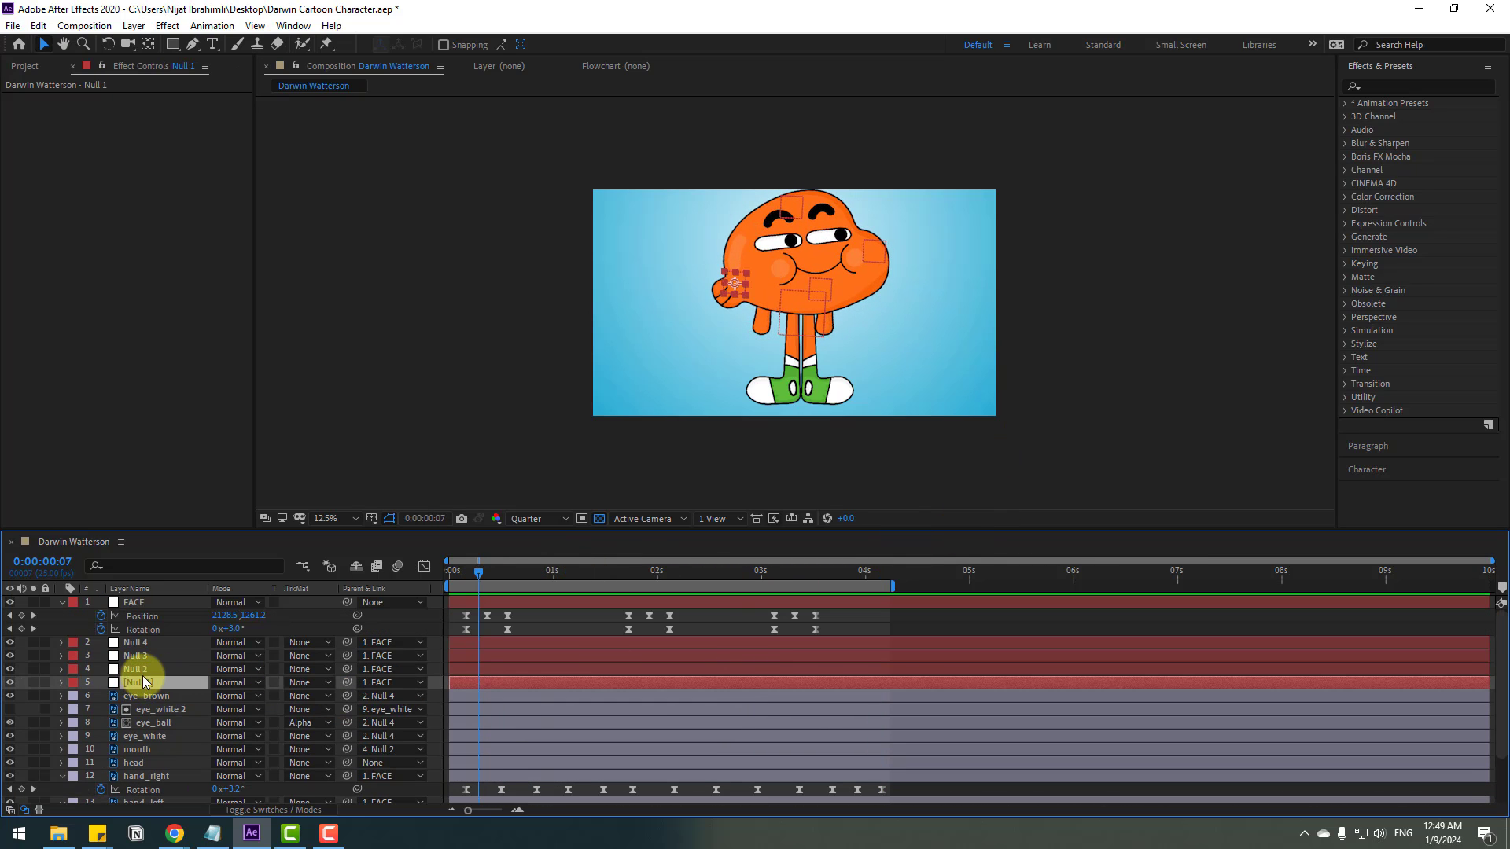
{"action": "left_click_drag", "start_coordinate": [500, 570], "coordinate": [465, 572]}
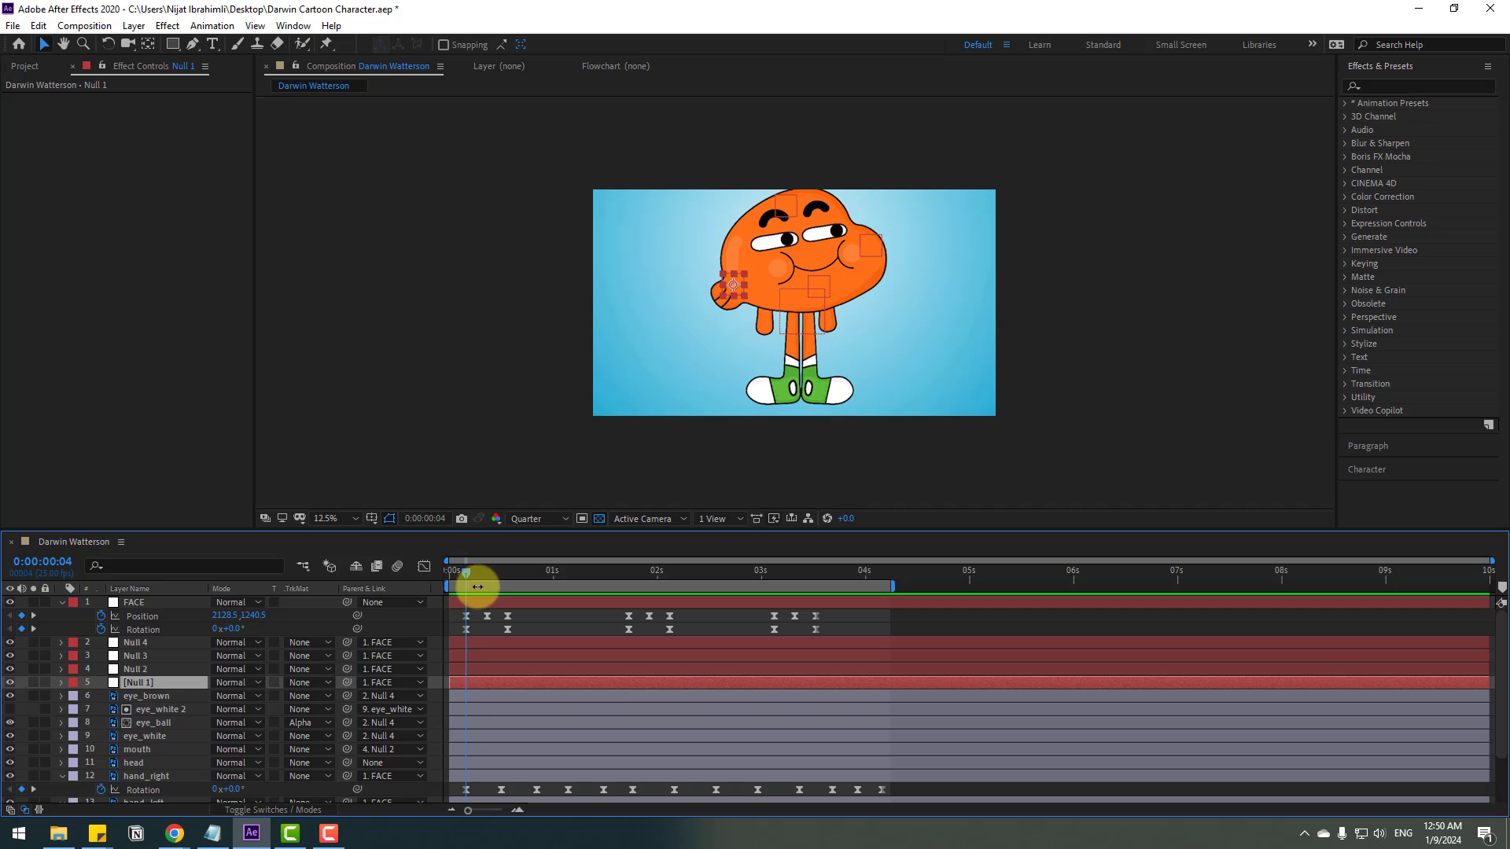
{"action": "left_click", "coordinate": [134, 669], "text": "ctrl"}
{"action": "left_click", "coordinate": [144, 655], "text": "ctrl"}
{"action": "left_click", "coordinate": [146, 642], "text": "ctrl"}
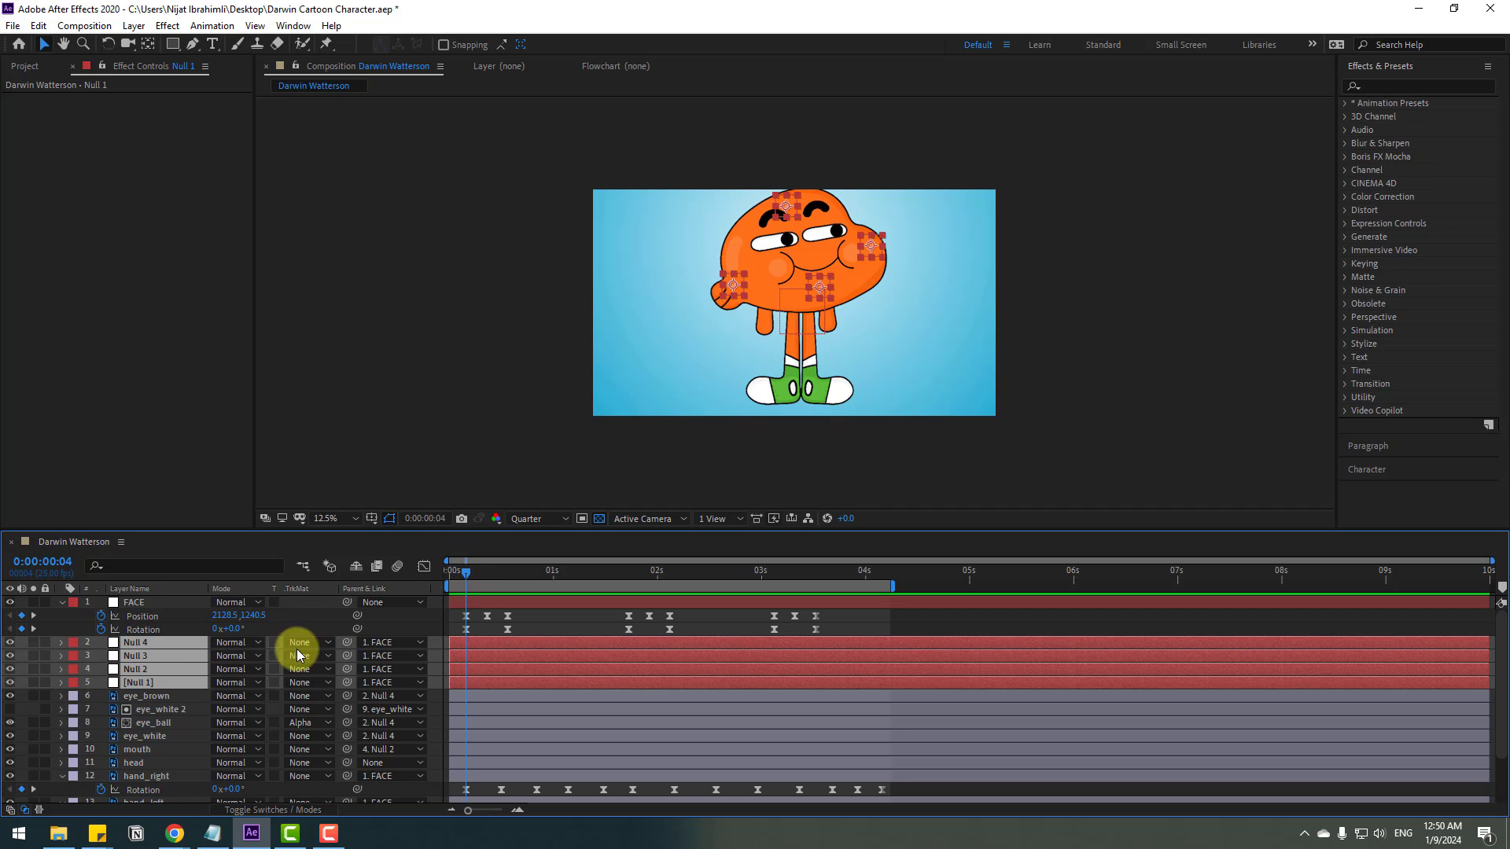
{"action": "key", "text": "p"}
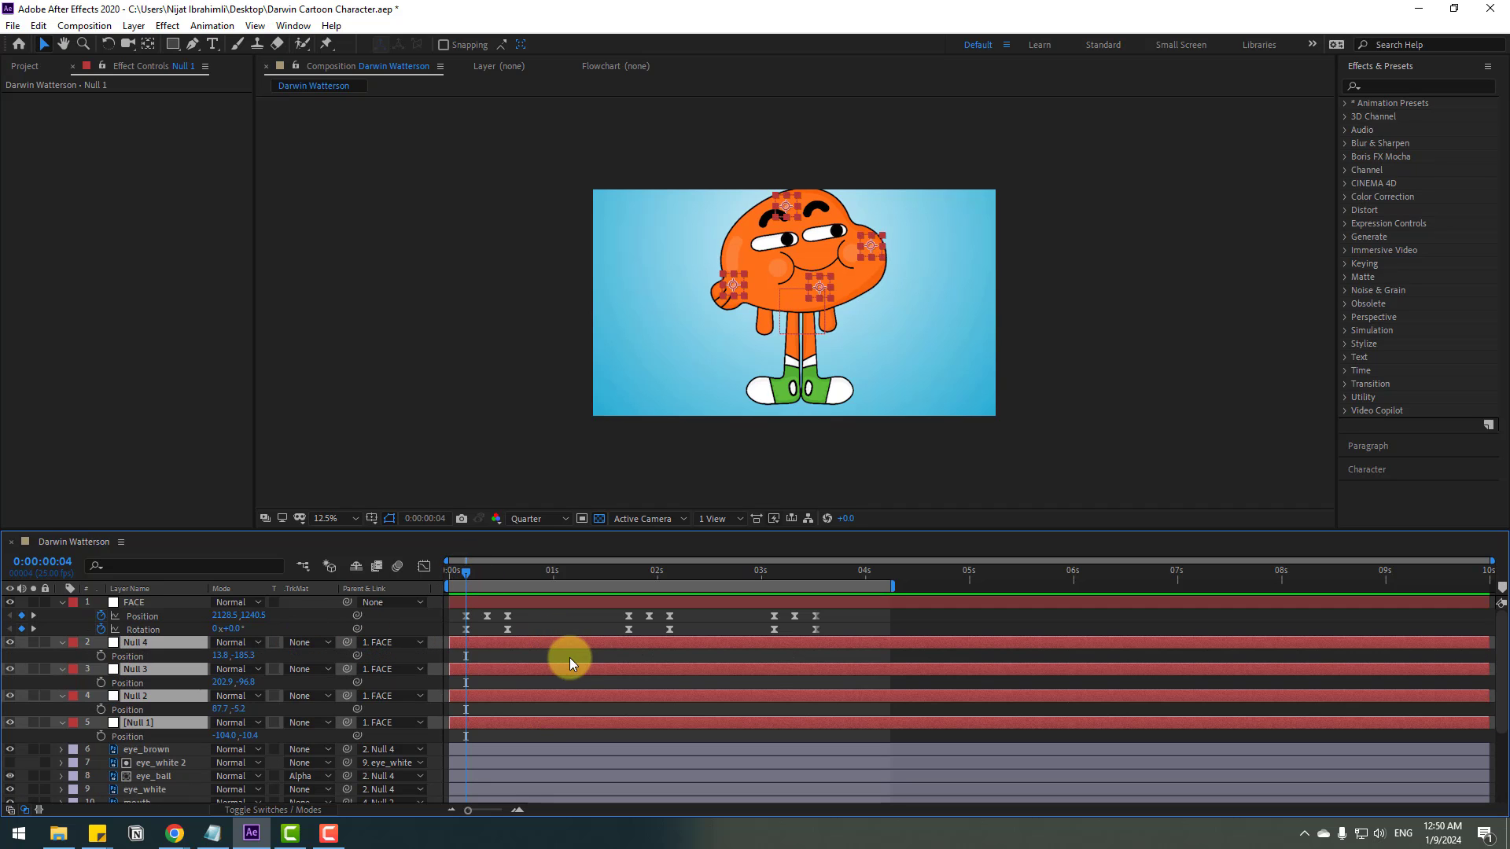
{"action": "left_click", "coordinate": [101, 656]}
- At 0:00:00:14, move Null 1 to about -86.4, -22.9, Null 2 to about 99.2, -17.1 and Null 3 to about 218.4, -107.0
{"action": "scroll", "coordinate": [766, 365], "scroll_direction": "up", "scroll_amount": 2}
{"action": "left_click_drag", "start_coordinate": [688, 439], "coordinate": [625, 483]}
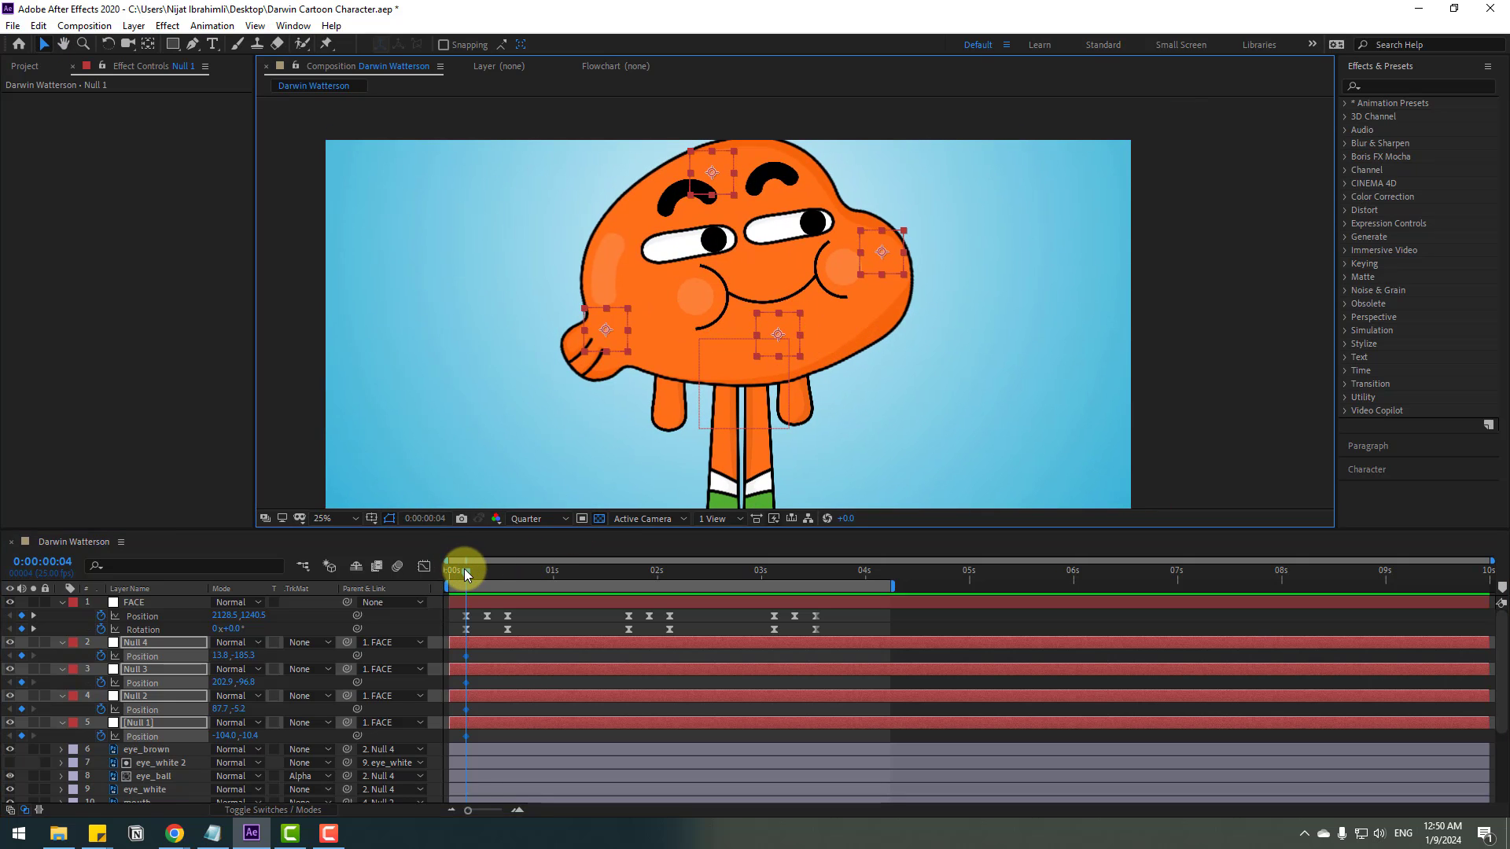
{"action": "left_click_drag", "start_coordinate": [463, 569], "coordinate": [507, 574]}
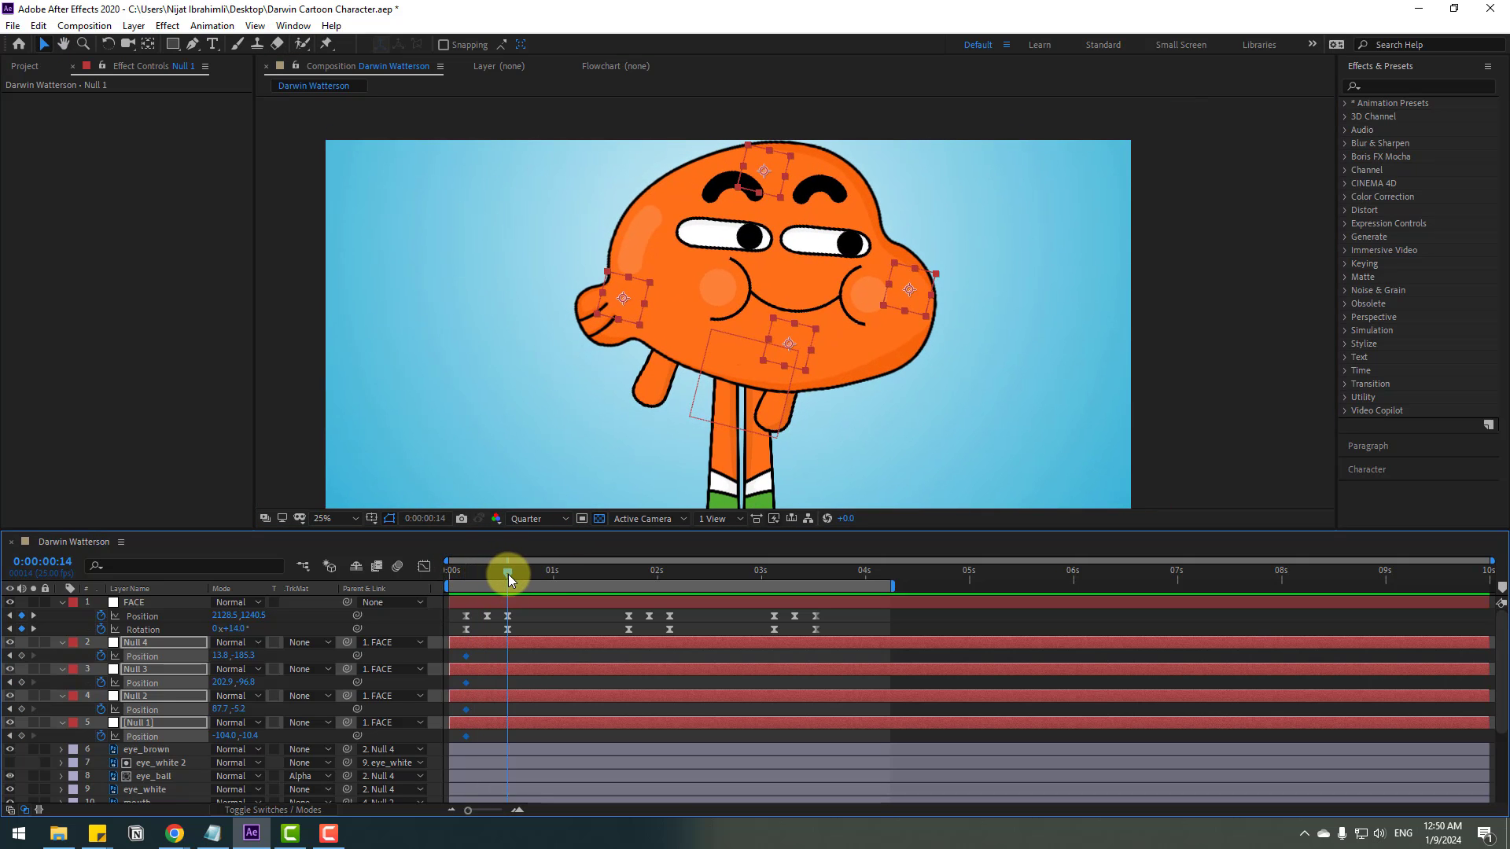
{"action": "left_click", "coordinate": [559, 621]}
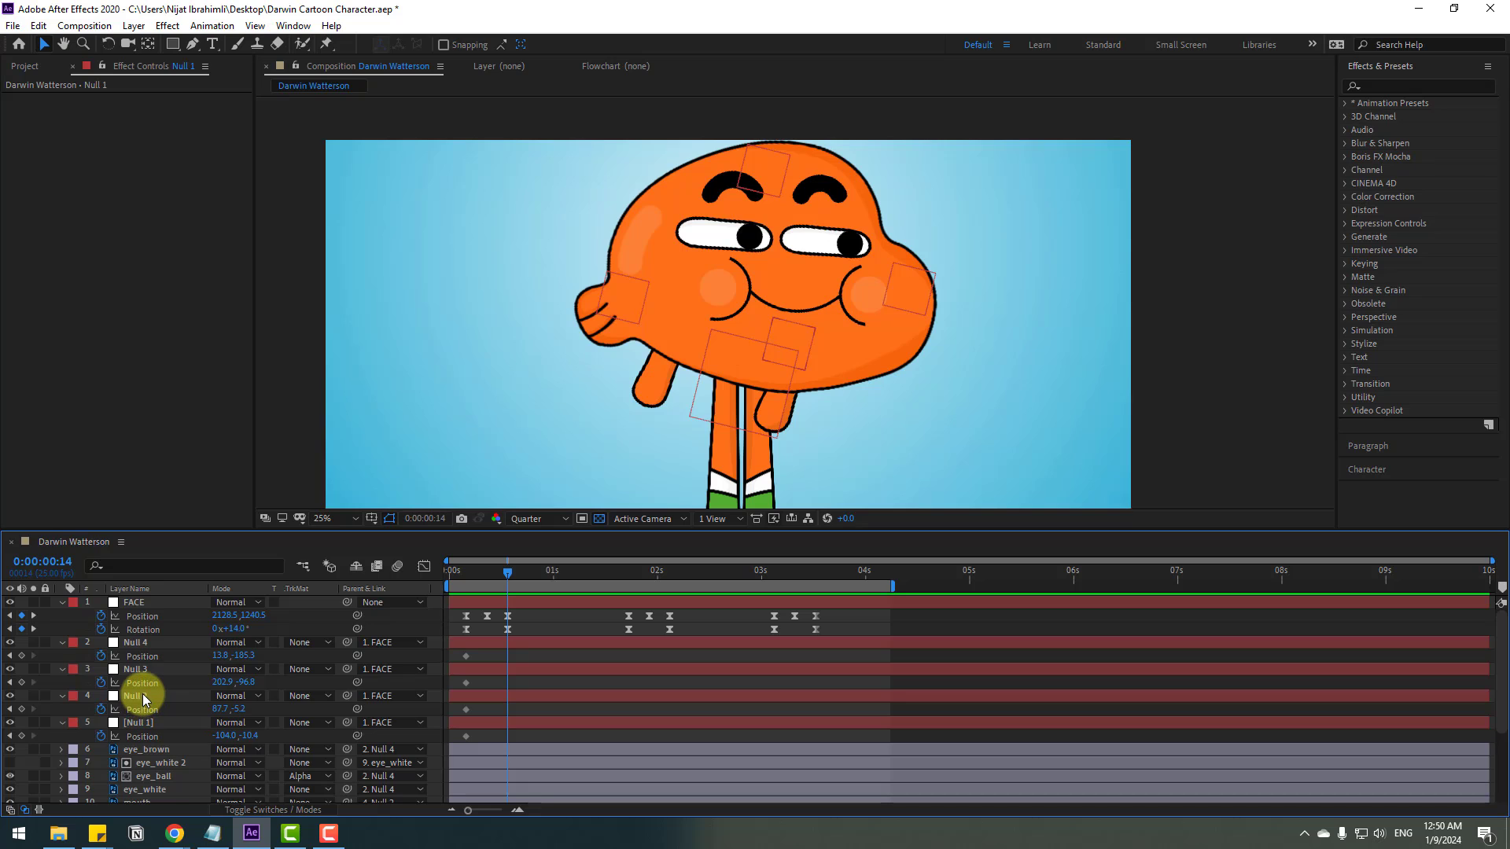
{"action": "left_click", "coordinate": [140, 722]}
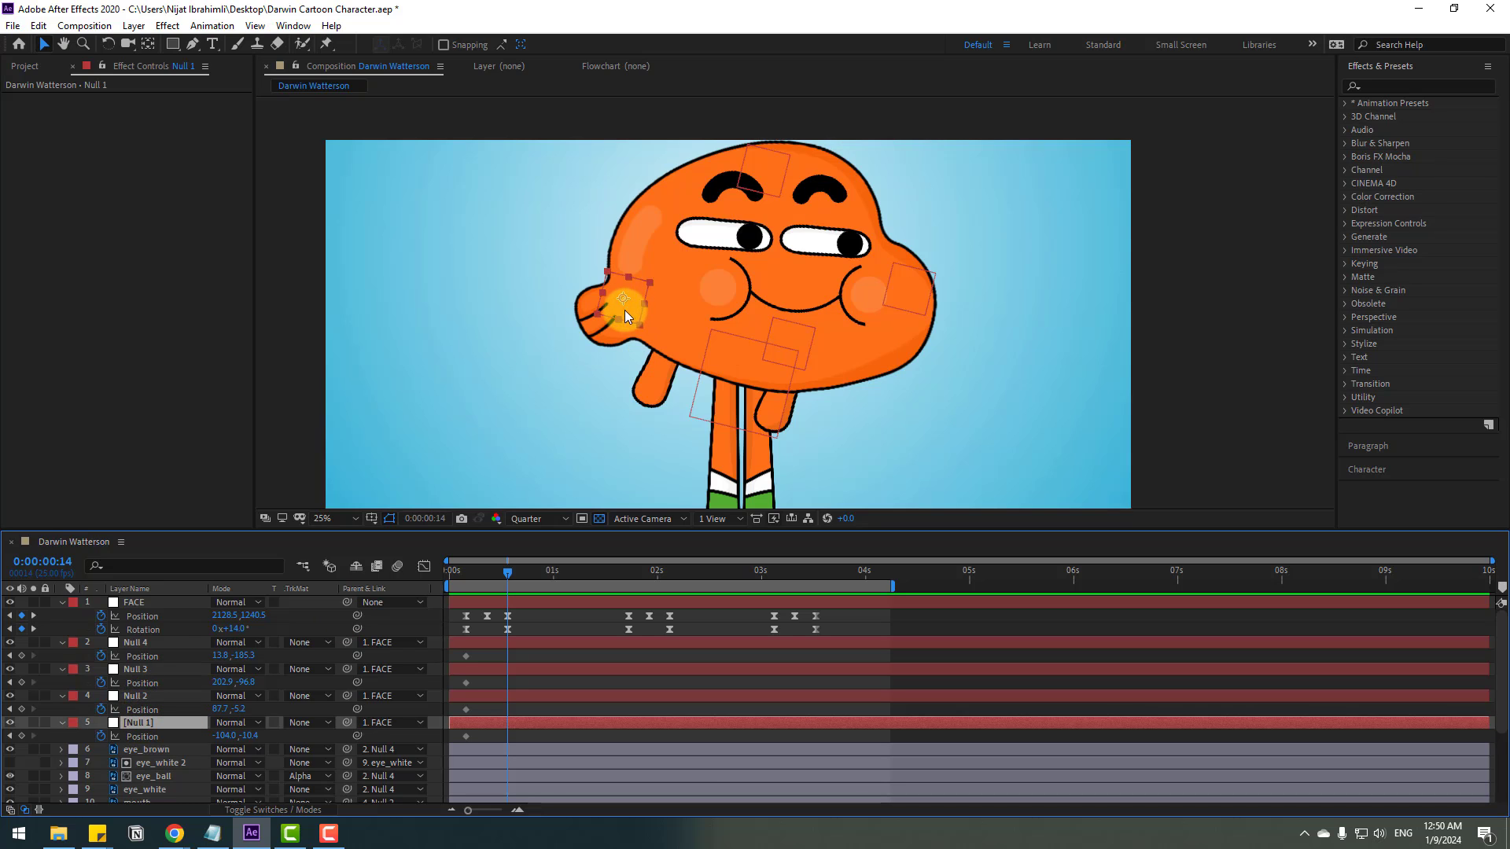
{"action": "left_click_drag", "start_coordinate": [624, 310], "coordinate": [641, 297]}
{"action": "left_click_drag", "start_coordinate": [794, 343], "coordinate": [815, 335]}
{"action": "left_click_drag", "start_coordinate": [898, 309], "coordinate": [926, 297]}
- At 0:00:00:14, move Null 4 to about 67.5, -197.8 and shift Null 2 further to about 135.9, -18.1
{"action": "left_click", "coordinate": [786, 182]}
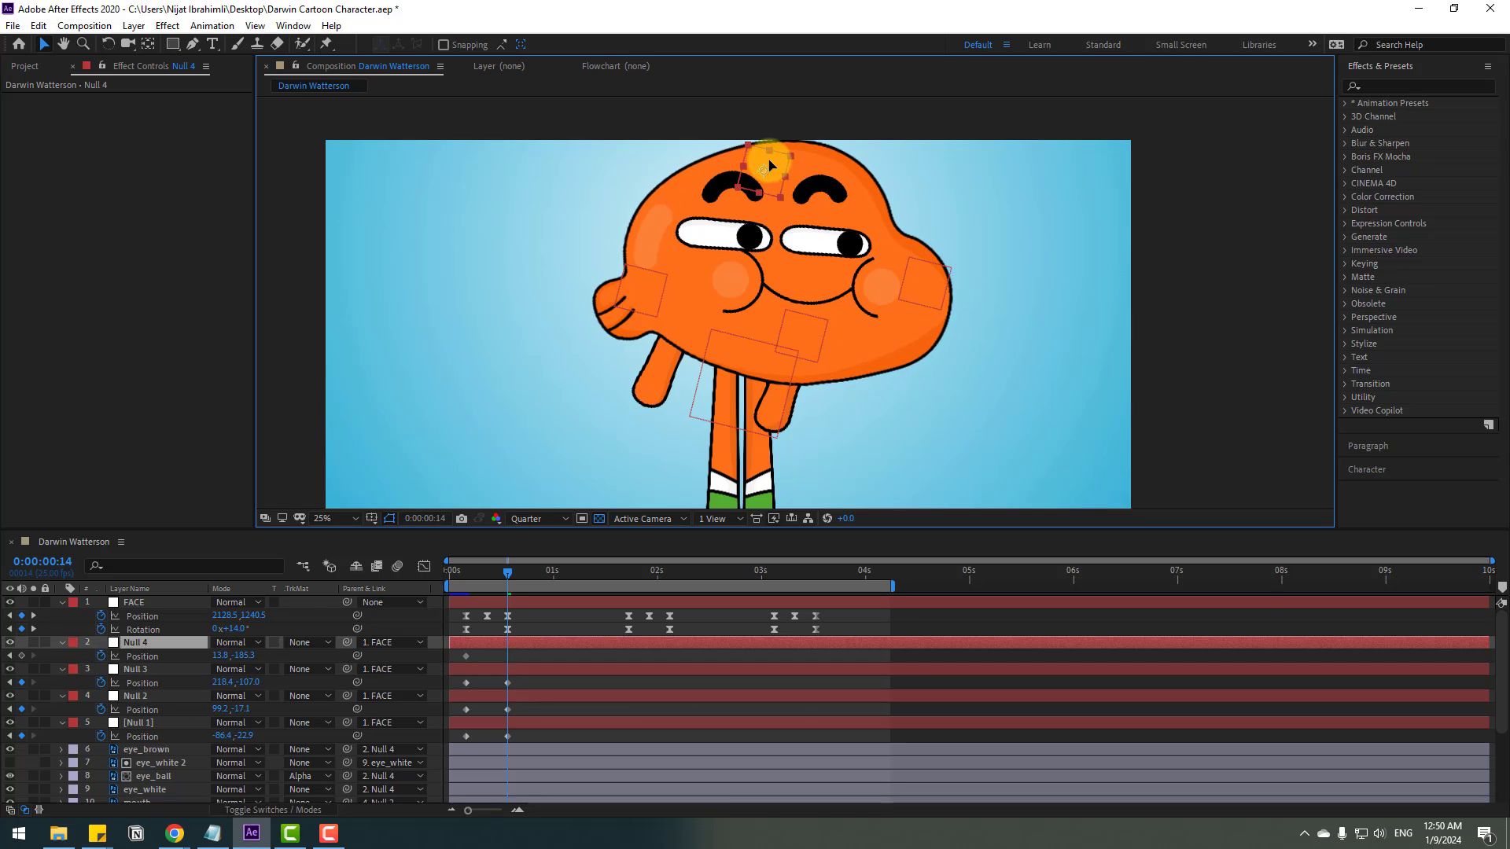
{"action": "left_click_drag", "start_coordinate": [763, 164], "coordinate": [819, 169]}
{"action": "mouse_move", "coordinate": [506, 579]}
{"action": "left_mouse_down"}
{"action": "mouse_move", "coordinate": [461, 580]}
{"action": "mouse_move", "coordinate": [513, 568]}
{"action": "left_mouse_up"}
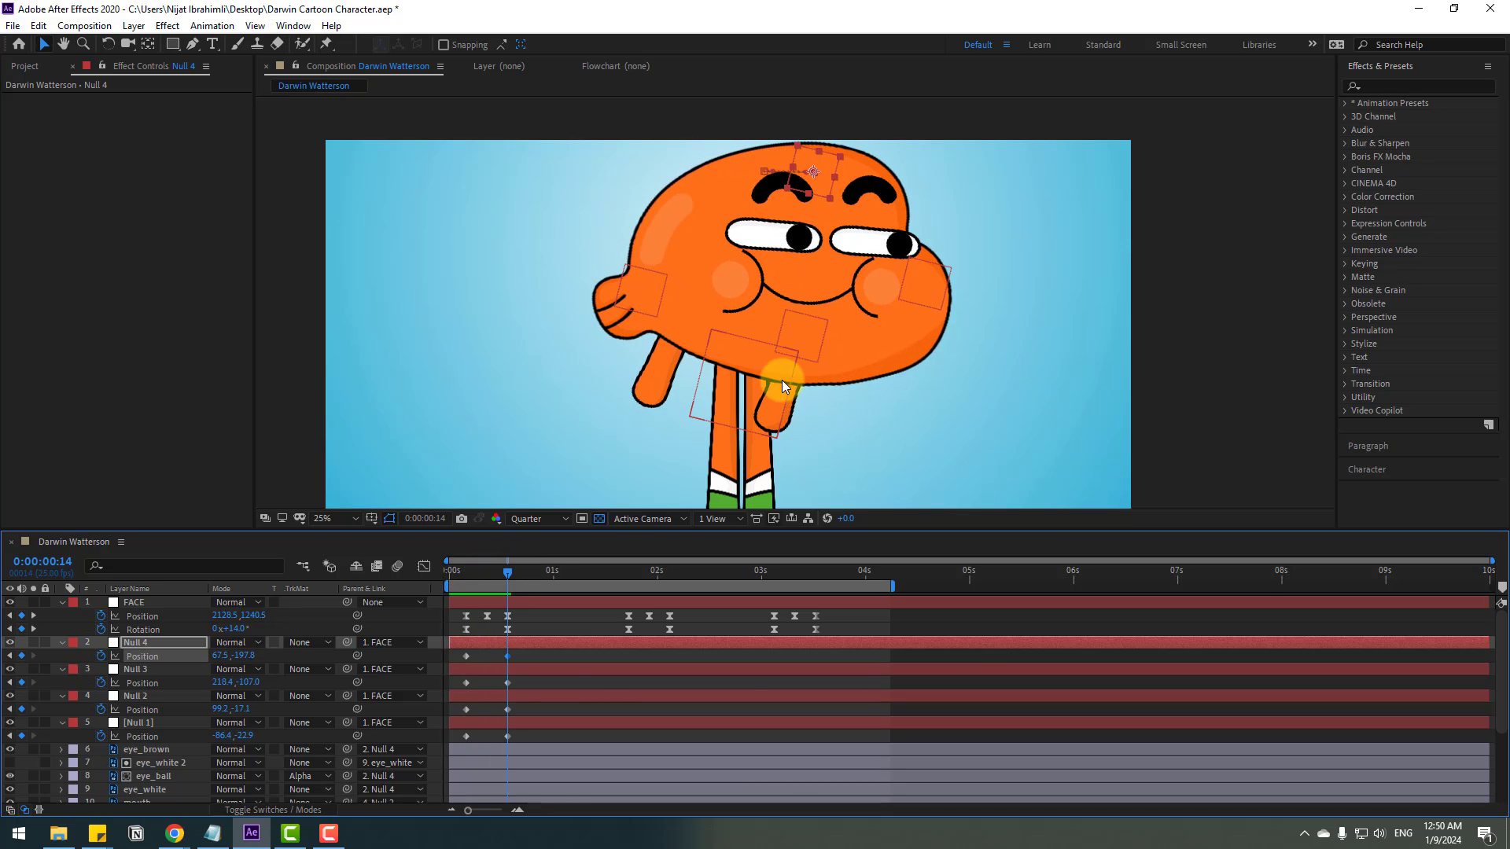
{"action": "left_click_drag", "start_coordinate": [808, 323], "coordinate": [839, 329]}
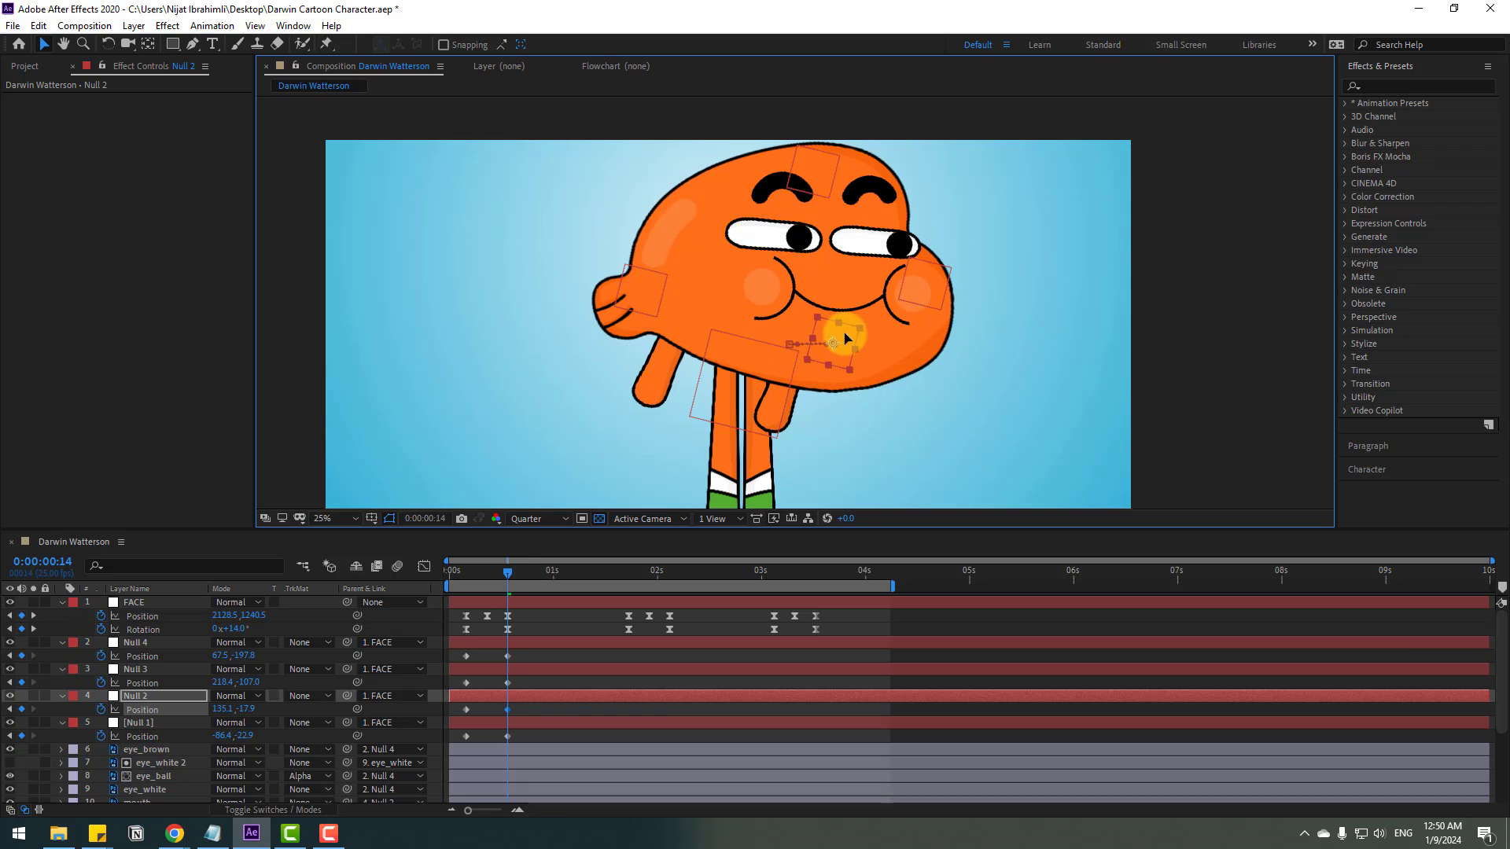
- At 0:00:00:04, move Null 1 to about -122.4, -8.6, Null 2 to 59.7, 5.3, Null 4 to -8.1, -176.5 and Null 3 to 180.2, -89.8
{"action": "left_click_drag", "start_coordinate": [506, 568], "coordinate": [467, 577]}
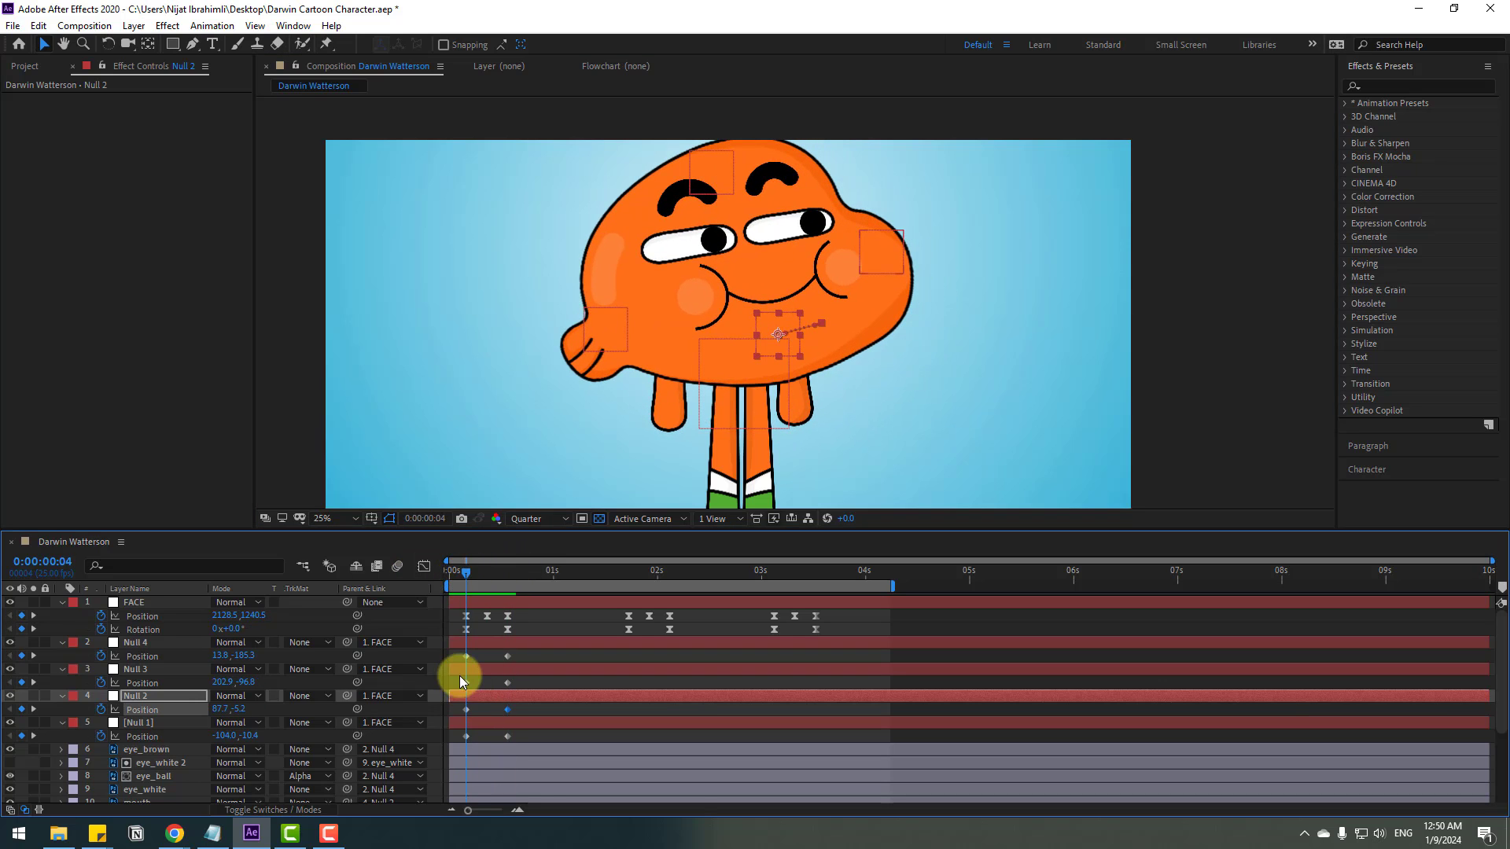
{"action": "left_click_drag", "start_coordinate": [472, 659], "coordinate": [458, 667]}
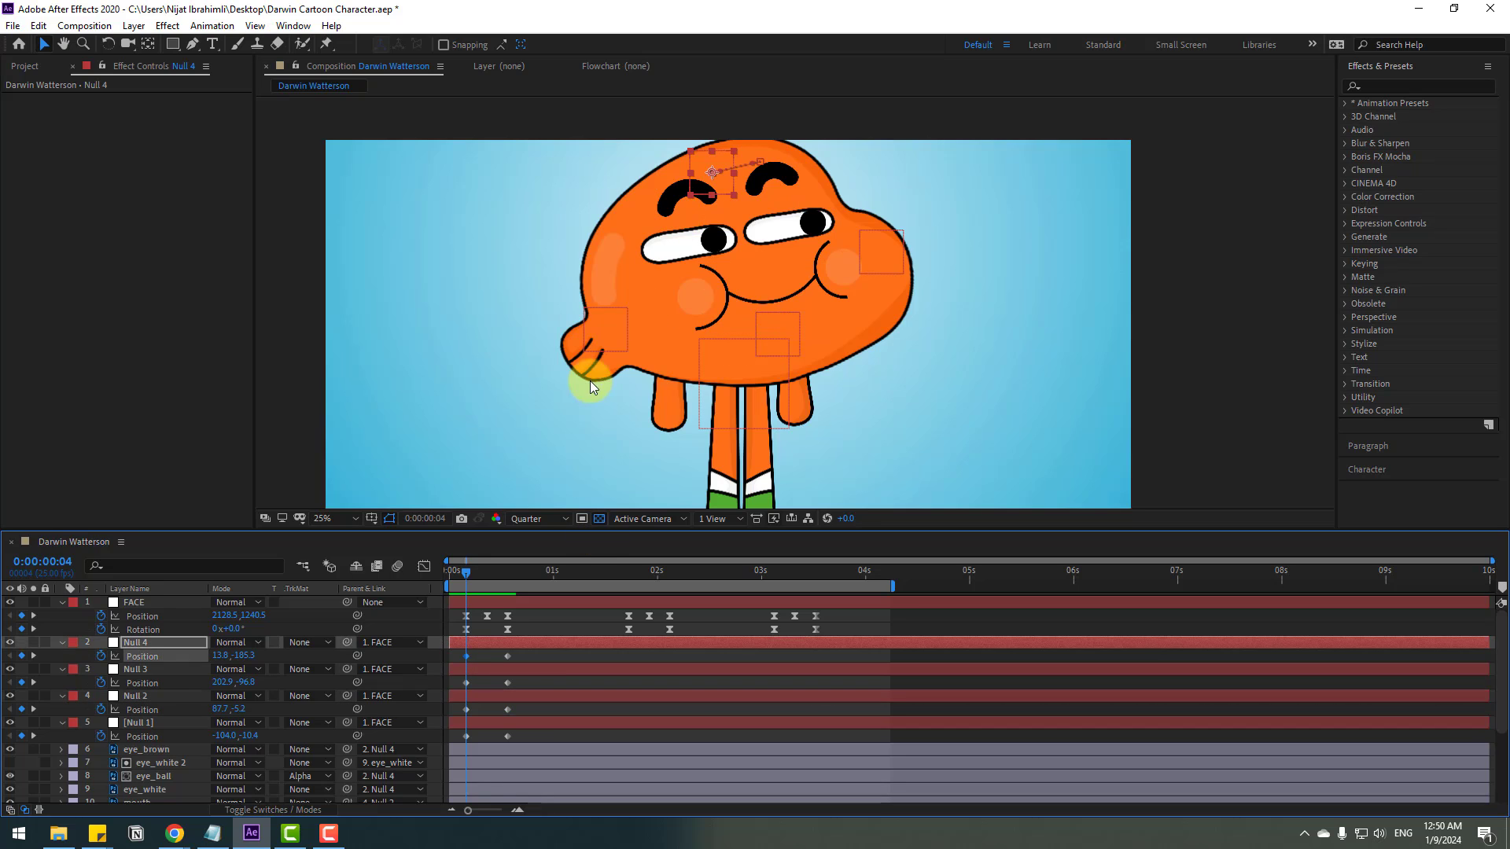
{"action": "left_click_drag", "start_coordinate": [602, 342], "coordinate": [595, 339]}
{"action": "left_click", "coordinate": [783, 333]}
{"action": "left_click_drag", "start_coordinate": [766, 334], "coordinate": [741, 342]}
{"action": "left_click_drag", "start_coordinate": [716, 171], "coordinate": [695, 178]}
{"action": "left_click_drag", "start_coordinate": [877, 248], "coordinate": [858, 255]}
- Apply Easy Ease to all position keyframes of the four nulls and preview the motion
{"action": "left_click_drag", "start_coordinate": [465, 571], "coordinate": [512, 573]}
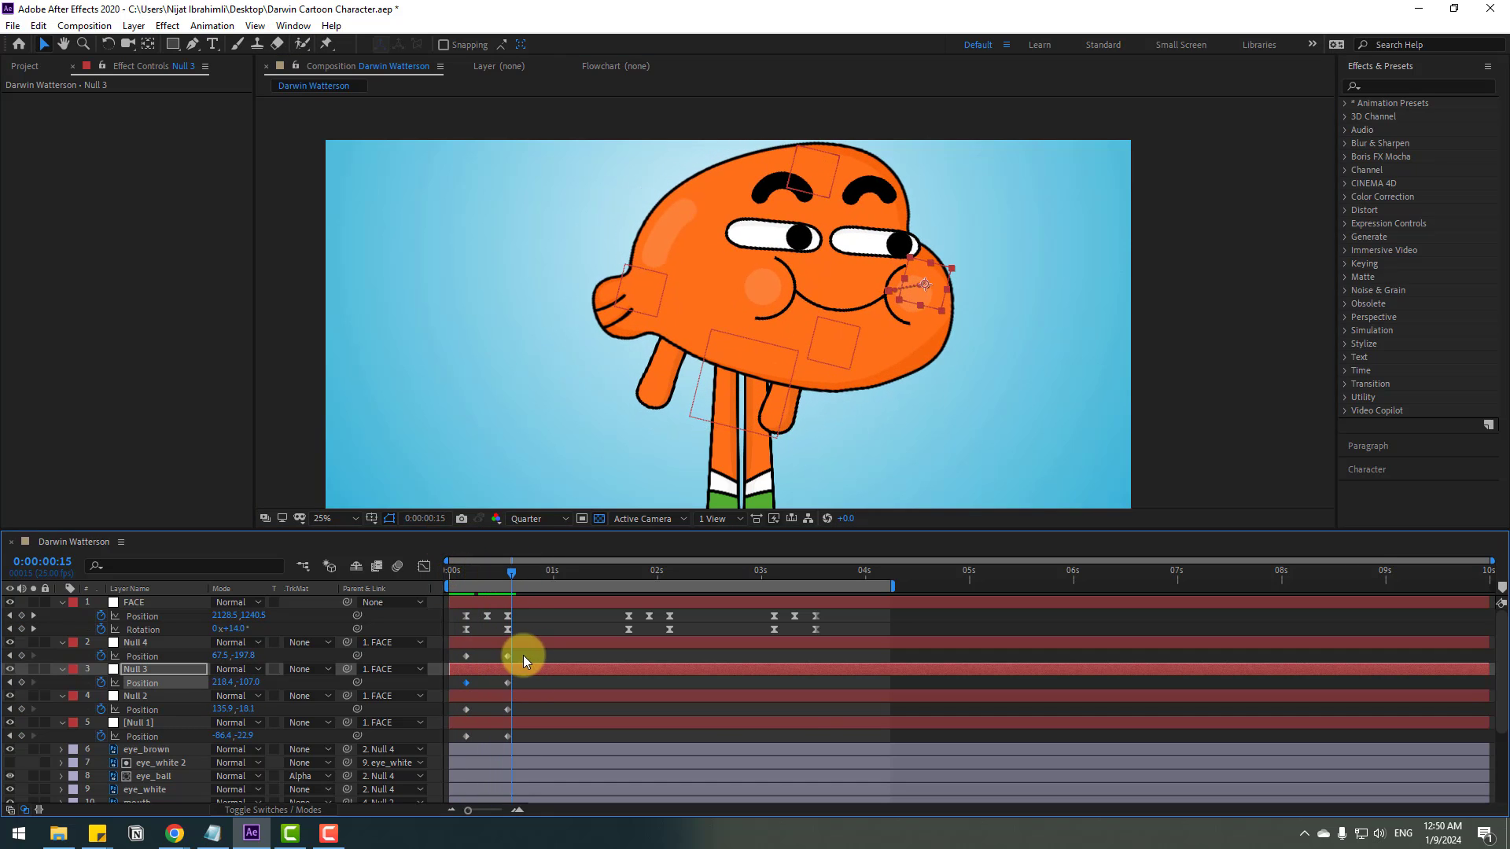
{"action": "left_click_drag", "start_coordinate": [522, 654], "coordinate": [451, 743]}
{"action": "mouse_move", "coordinate": [531, 726]}
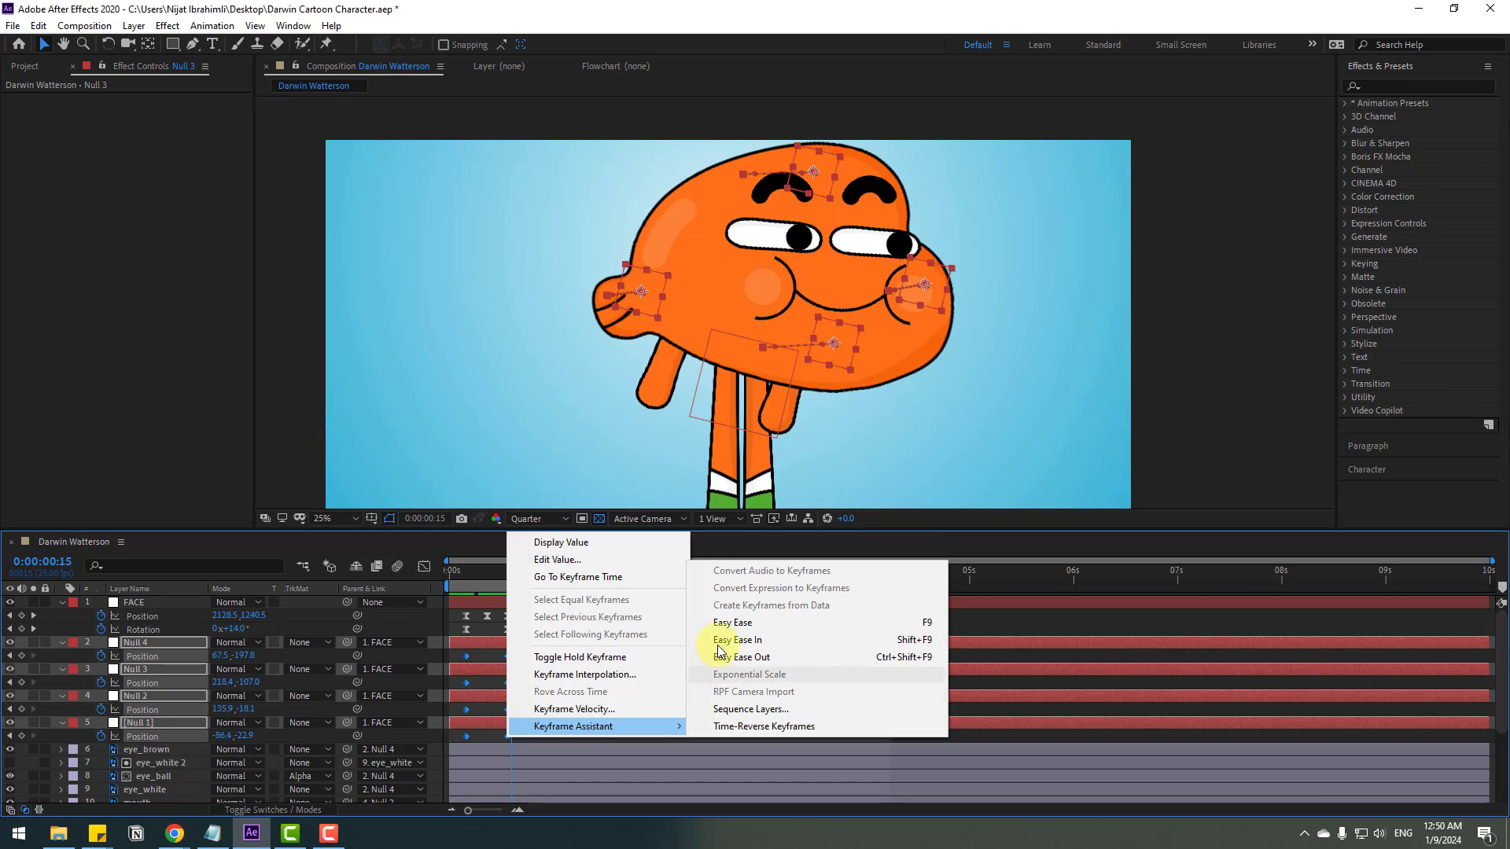
{"action": "left_click", "coordinate": [707, 621]}
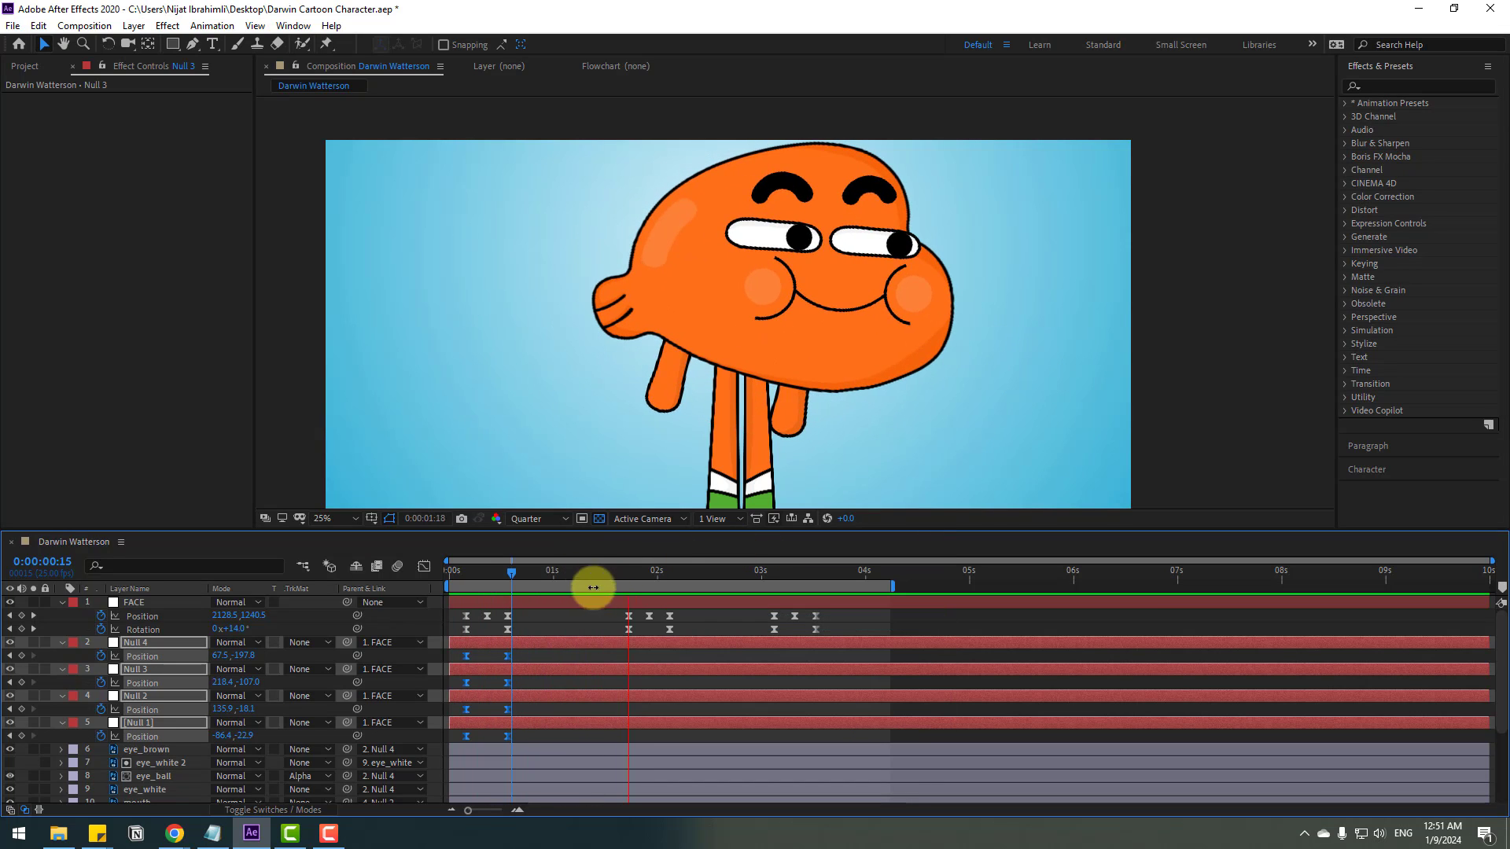
- Hold the four nulls' positions with keyframes at 0:00:01:19, and at 0:00:02:04 move Null 4 to about 46.1, -212.2
{"action": "left_click_drag", "start_coordinate": [590, 574], "coordinate": [632, 574]}
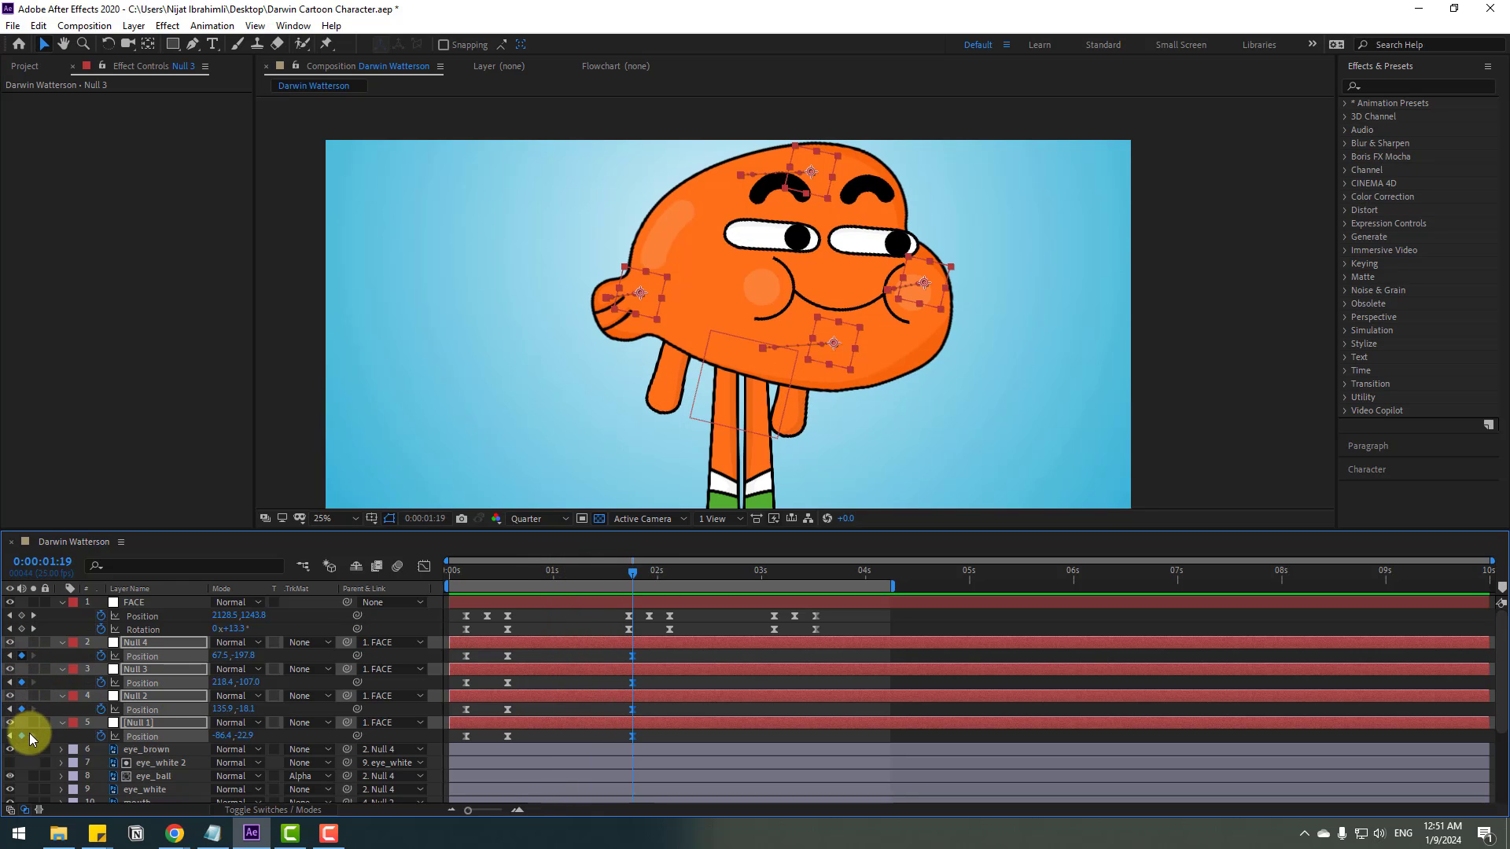
{"action": "left_click_drag", "start_coordinate": [643, 567], "coordinate": [674, 573]}
{"action": "left_click", "coordinate": [714, 626]}
{"action": "left_click", "coordinate": [682, 645]}
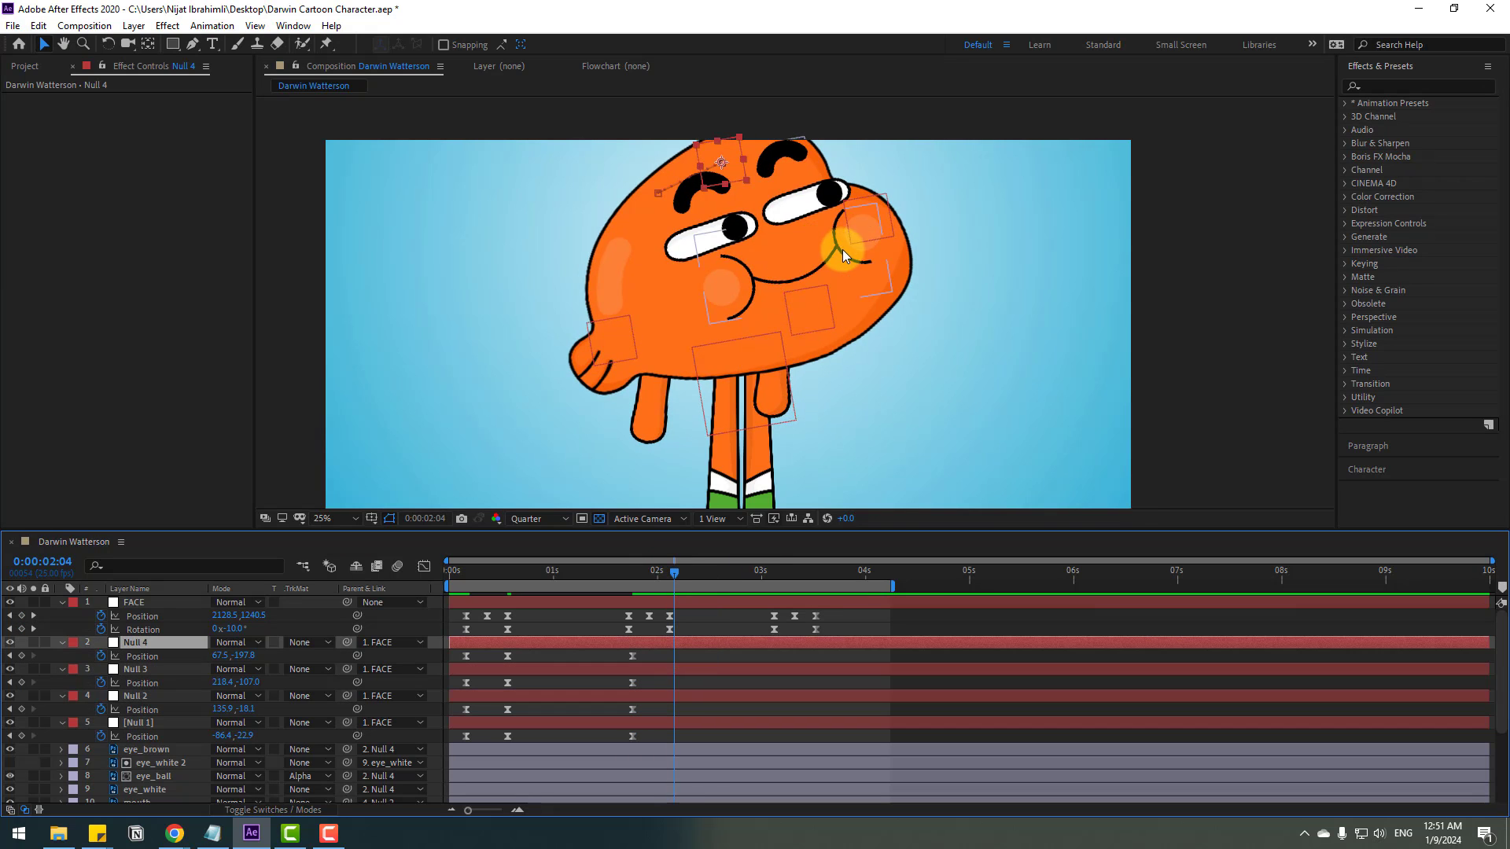
{"action": "left_click", "coordinate": [806, 323]}
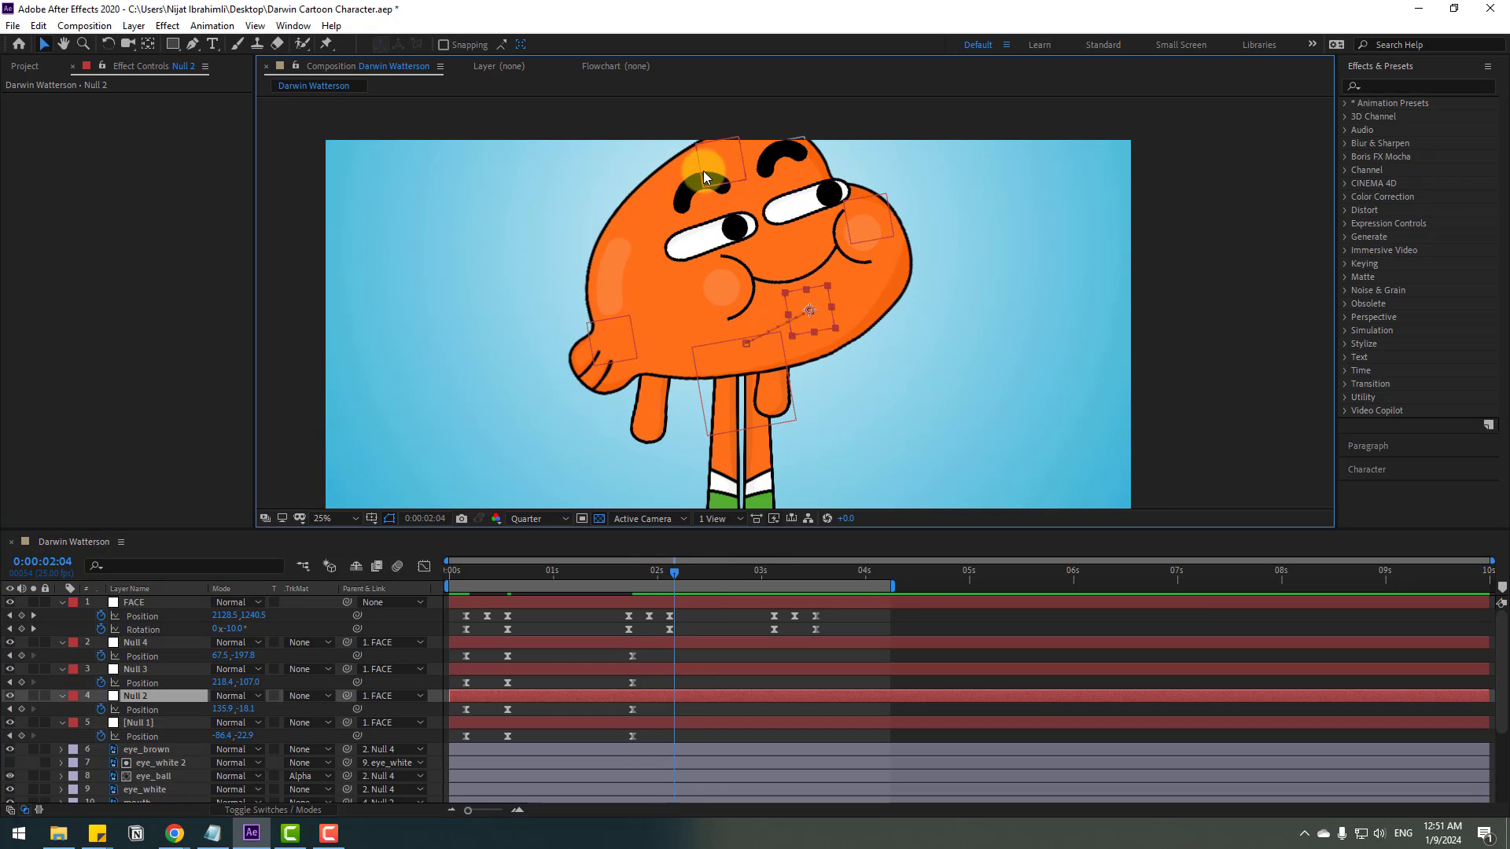
{"action": "left_click_drag", "start_coordinate": [739, 191], "coordinate": [681, 207]}
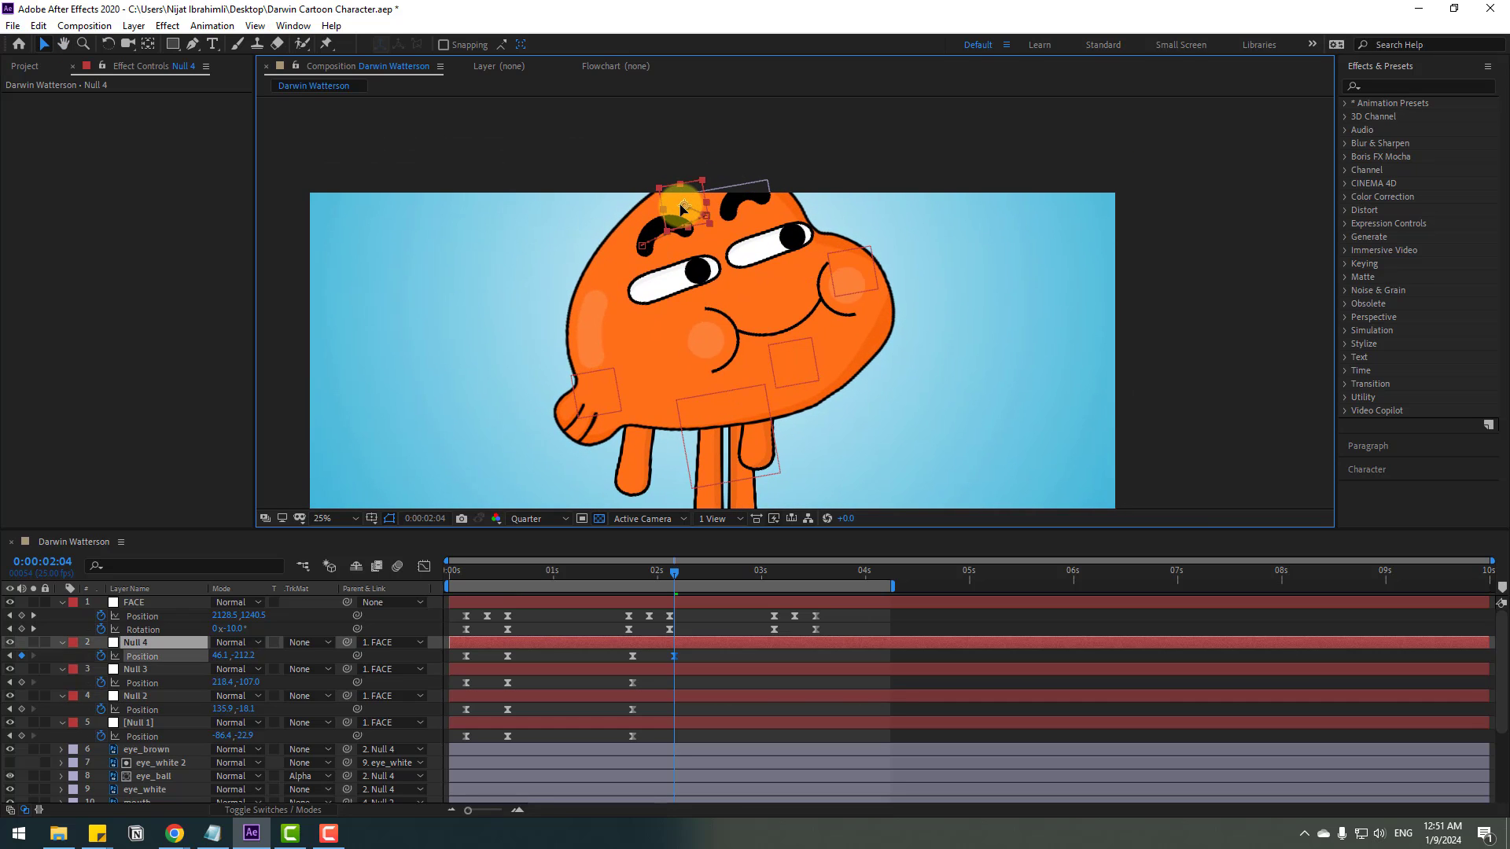
- At 0:00:02:04, move Null 3 to about 212.0, -110.8, Null 1 to -61.1, -25.5 and Null 2 to 134.8, -42.3, and preview
{"action": "left_click_drag", "start_coordinate": [856, 275], "coordinate": [851, 271]}
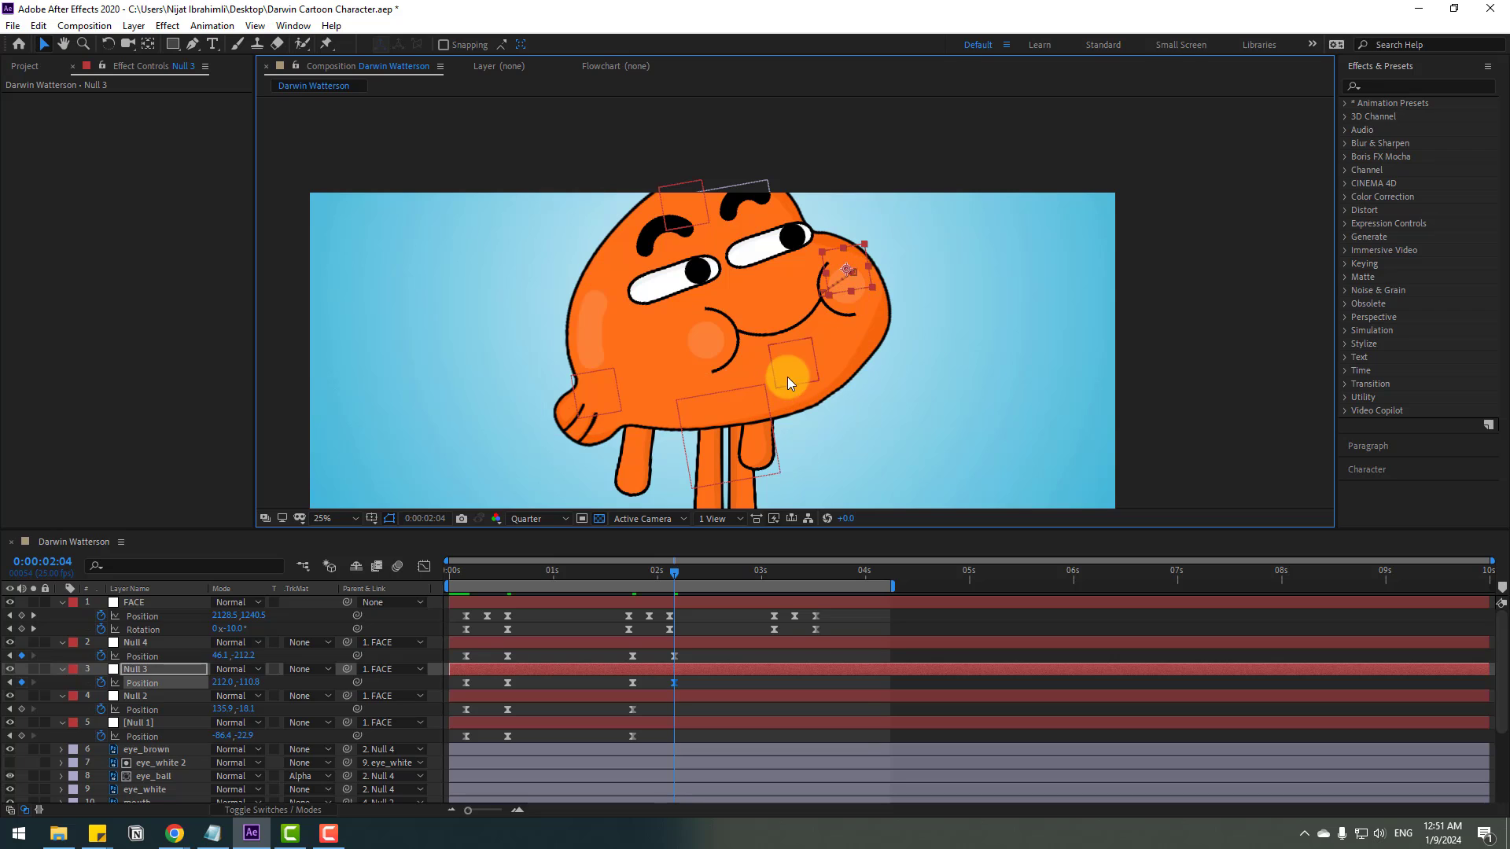
{"action": "left_click_drag", "start_coordinate": [790, 384], "coordinate": [786, 370]}
{"action": "left_click_drag", "start_coordinate": [604, 402], "coordinate": [623, 403]}
{"action": "left_click_drag", "start_coordinate": [790, 362], "coordinate": [785, 347]}
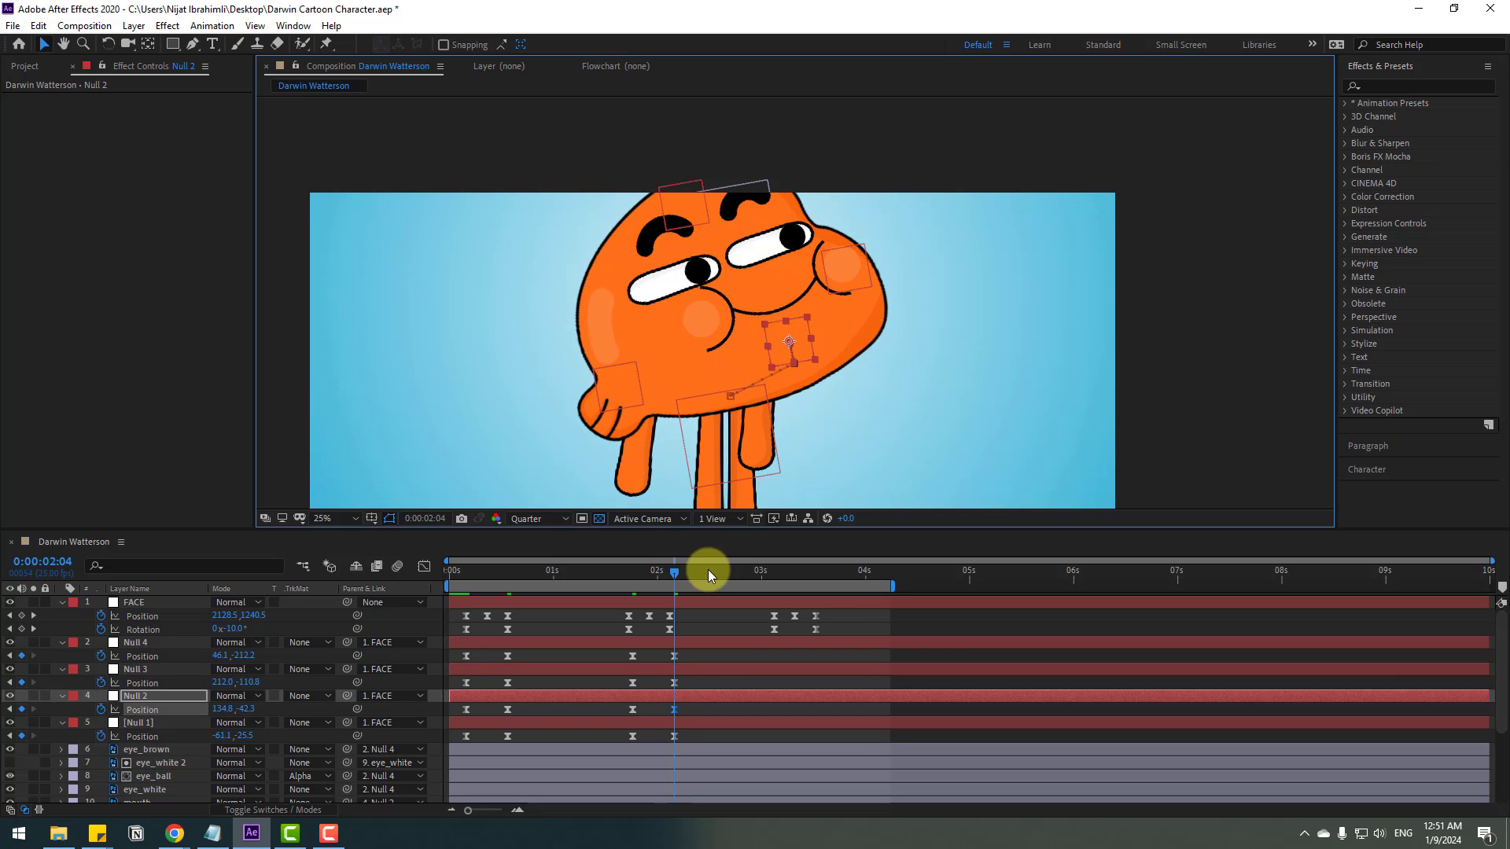
{"action": "left_click_drag", "start_coordinate": [707, 569], "coordinate": [634, 573]}
{"action": "scroll", "coordinate": [705, 422], "scroll_direction": "down", "scroll_amount": 1}
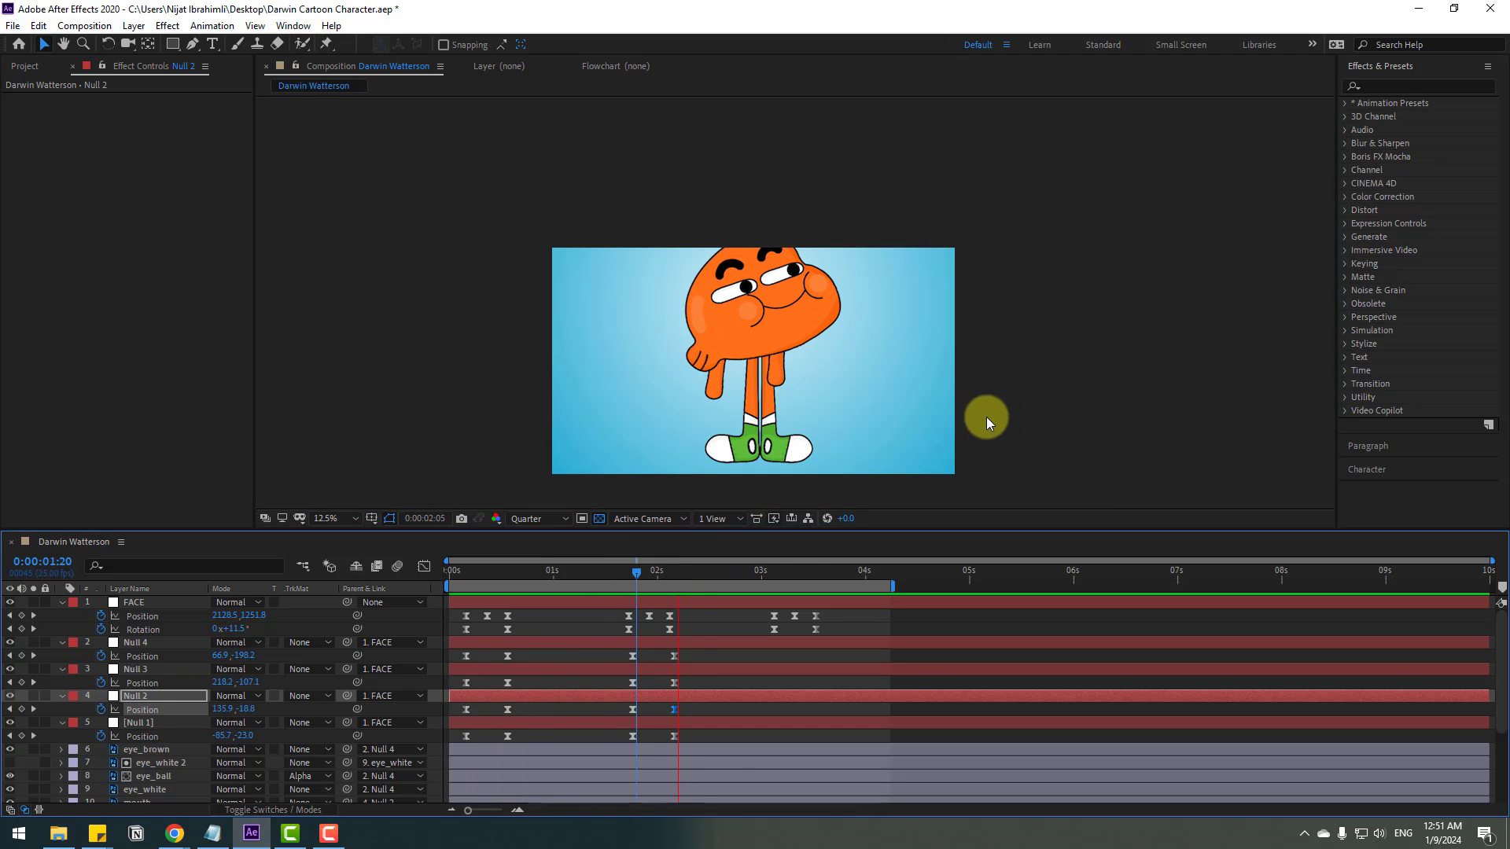
- Add position keyframes to all four nulls at 0:00:03:02 to hold their current pose
{"action": "left_click_drag", "start_coordinate": [693, 569], "coordinate": [762, 565]}
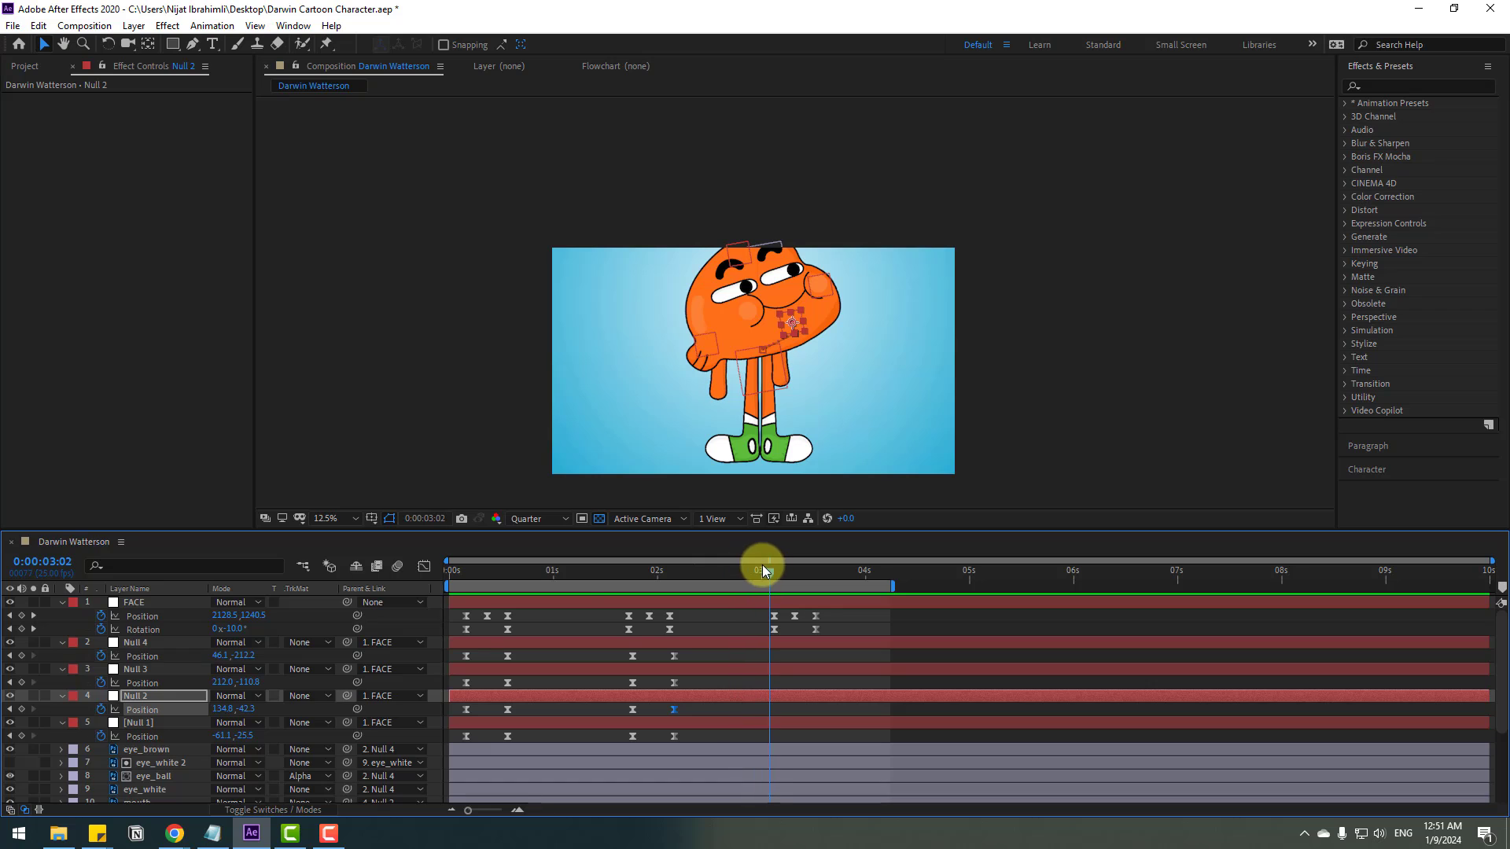
{"action": "left_click", "coordinate": [21, 656]}
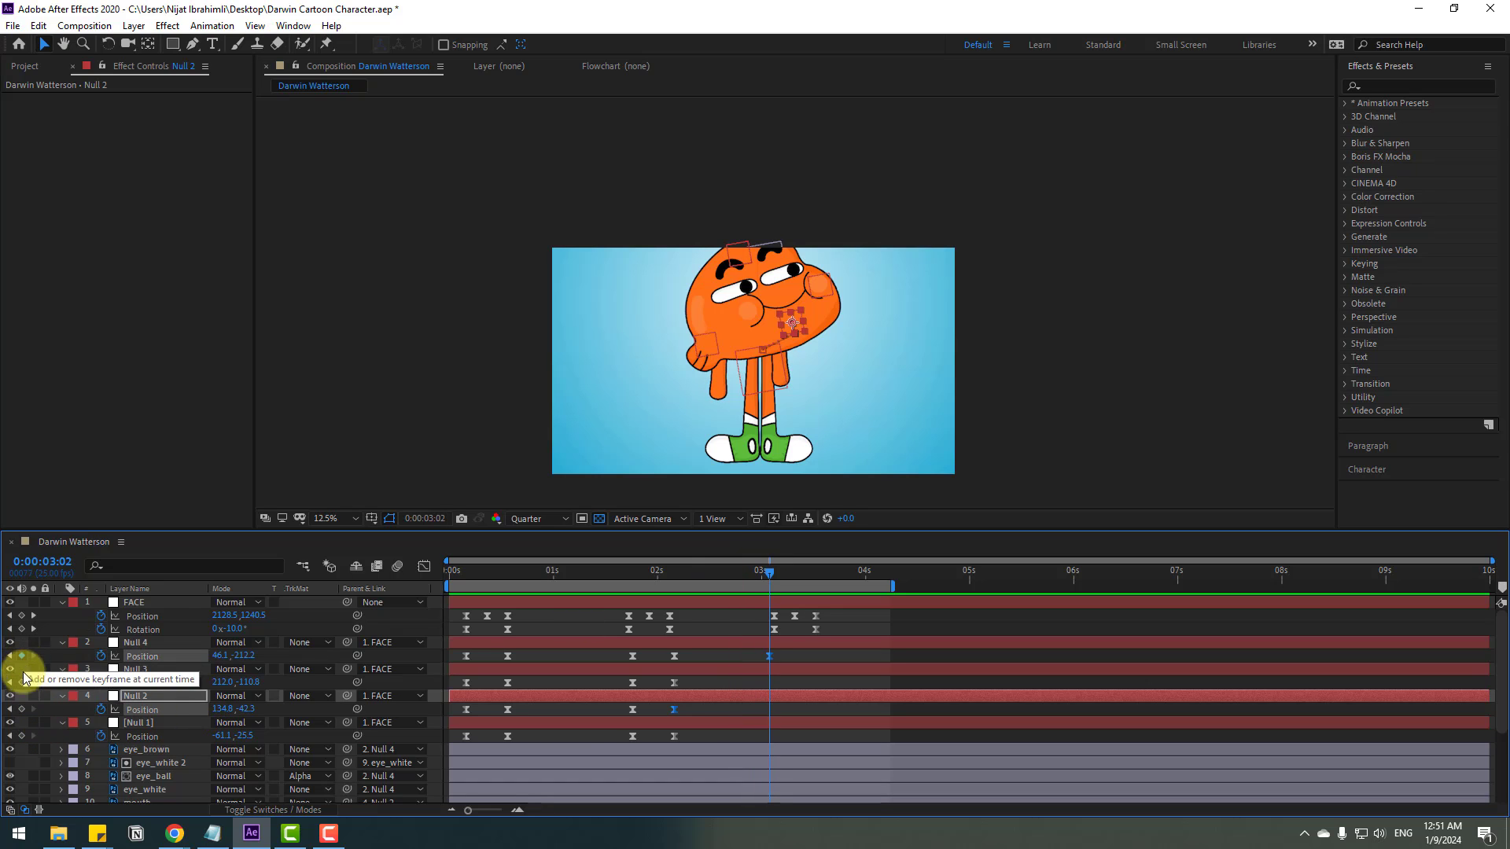
{"action": "left_click", "coordinate": [22, 683]}
{"action": "left_click", "coordinate": [21, 709]}
{"action": "left_click", "coordinate": [22, 736]}
- Copy the first position keyframes of Null 4 and Null 3 to 0:00:03:13
{"action": "left_click", "coordinate": [783, 568]}
{"action": "left_click", "coordinate": [815, 574]}
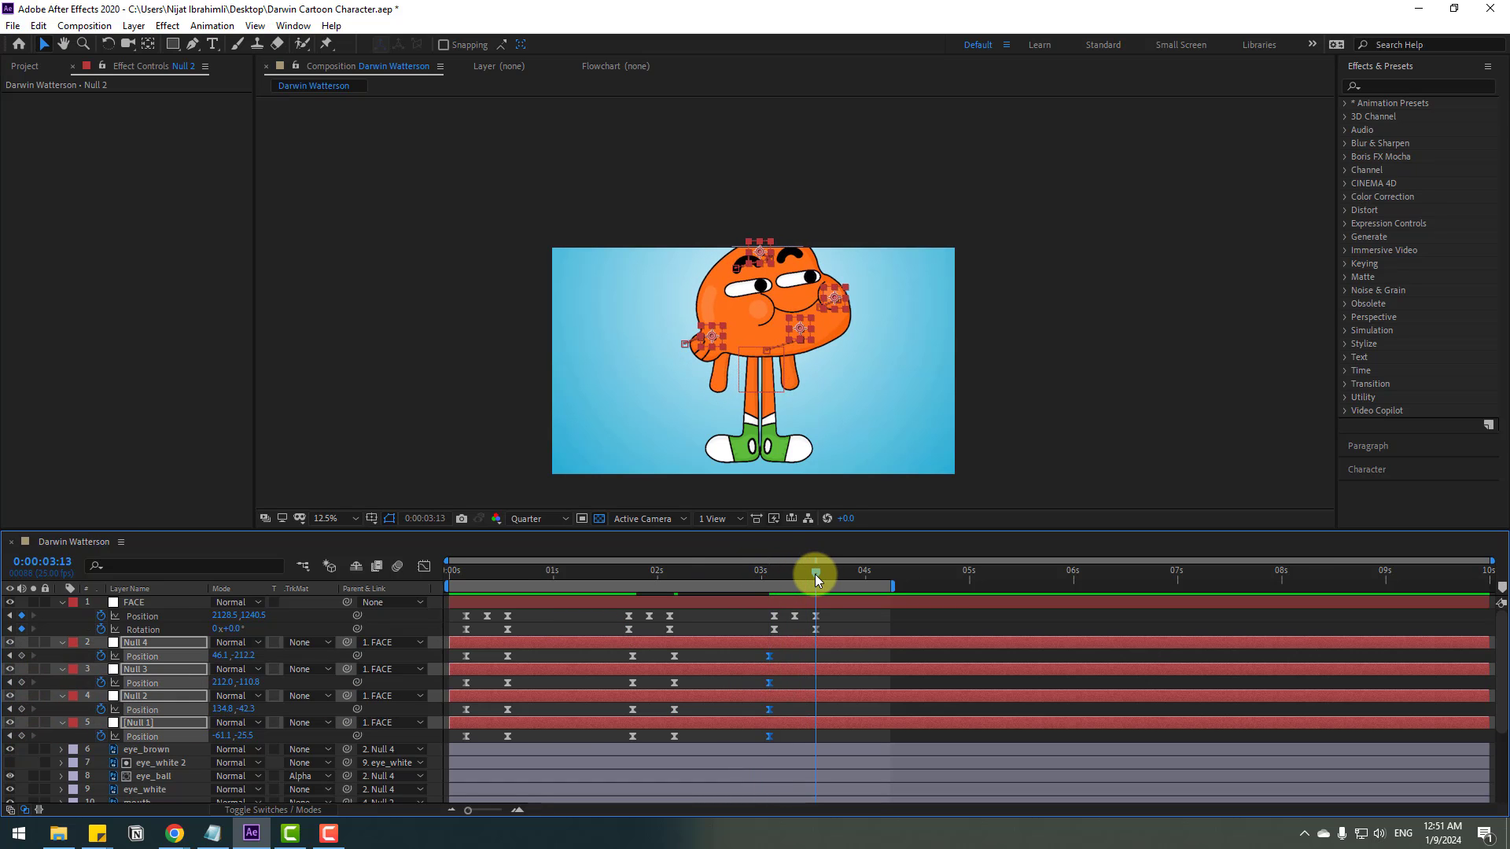
{"action": "left_click", "coordinate": [466, 655]}
{"action": "key", "text": "ctrl+c"}
{"action": "key", "text": "ctrl+v"}
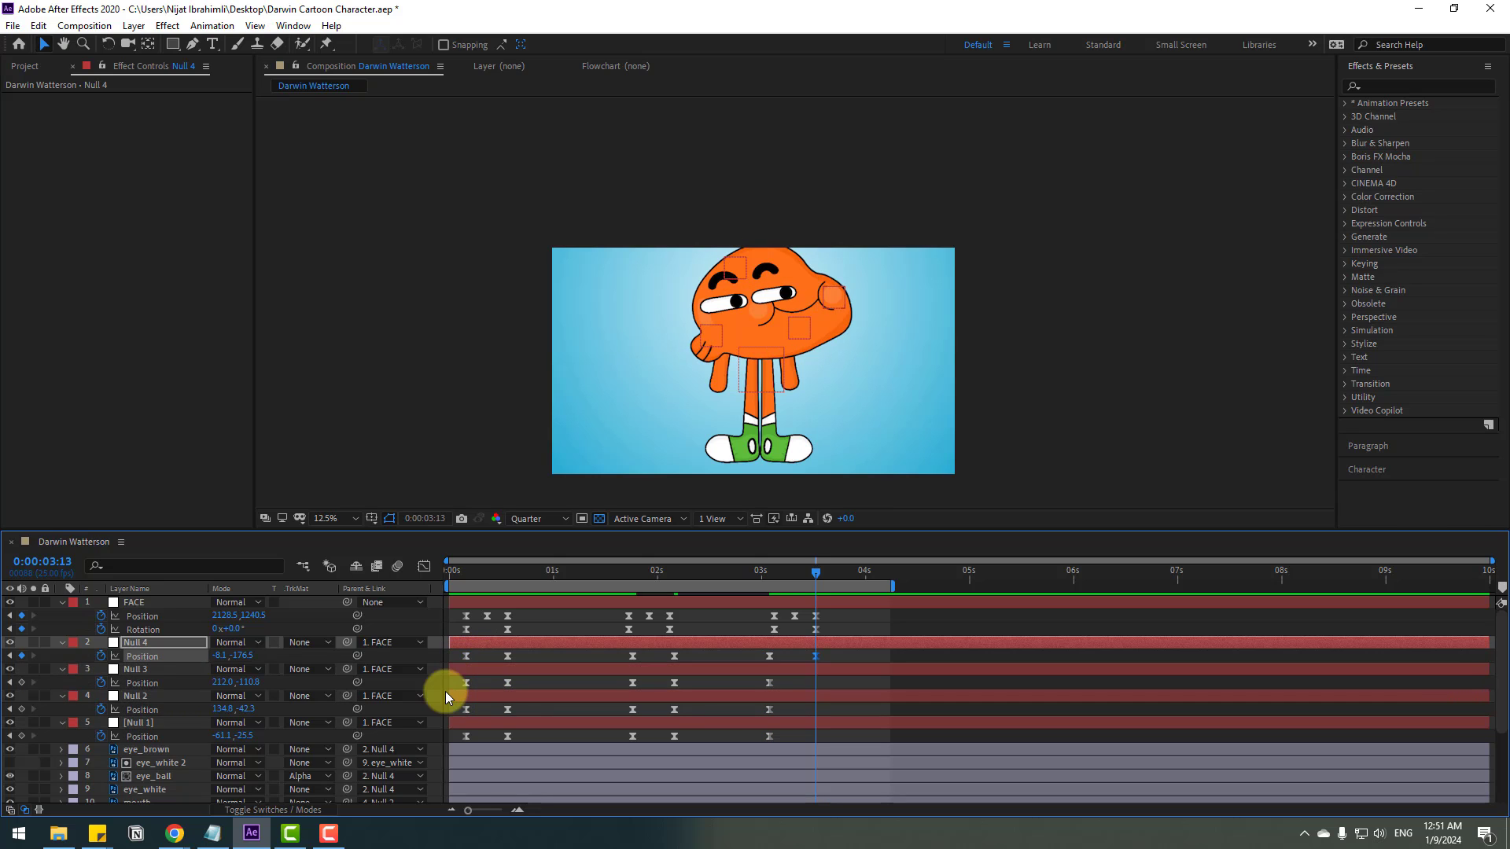
{"action": "left_click", "coordinate": [466, 683]}
{"action": "key", "text": "ctrl+c"}
{"action": "key", "text": "ctrl+v"}
- Copy the first position keyframes of Null 2 and Null 1 to 0:00:03:13
{"action": "left_click", "coordinate": [466, 709]}
{"action": "key", "text": "ctrl+c"}
{"action": "key", "text": "ctrl+v"}
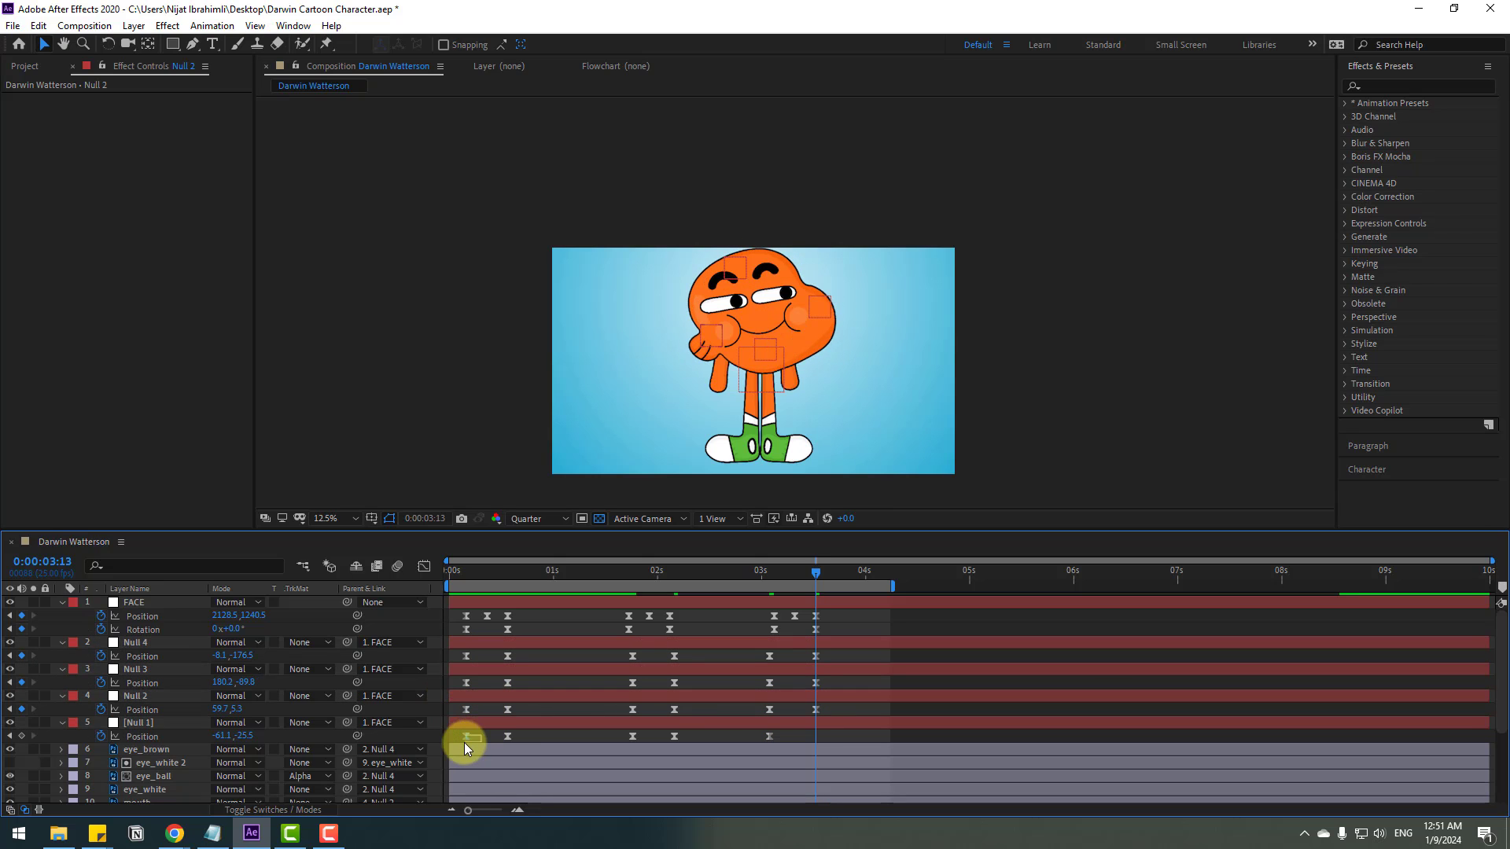
{"action": "left_click", "coordinate": [466, 735]}
{"action": "key", "text": "ctrl+c"}
{"action": "key", "text": "ctrl+v"}
- Set the composition magnification to fit up to 100% and preview the animation
{"action": "left_click", "coordinate": [347, 520]}
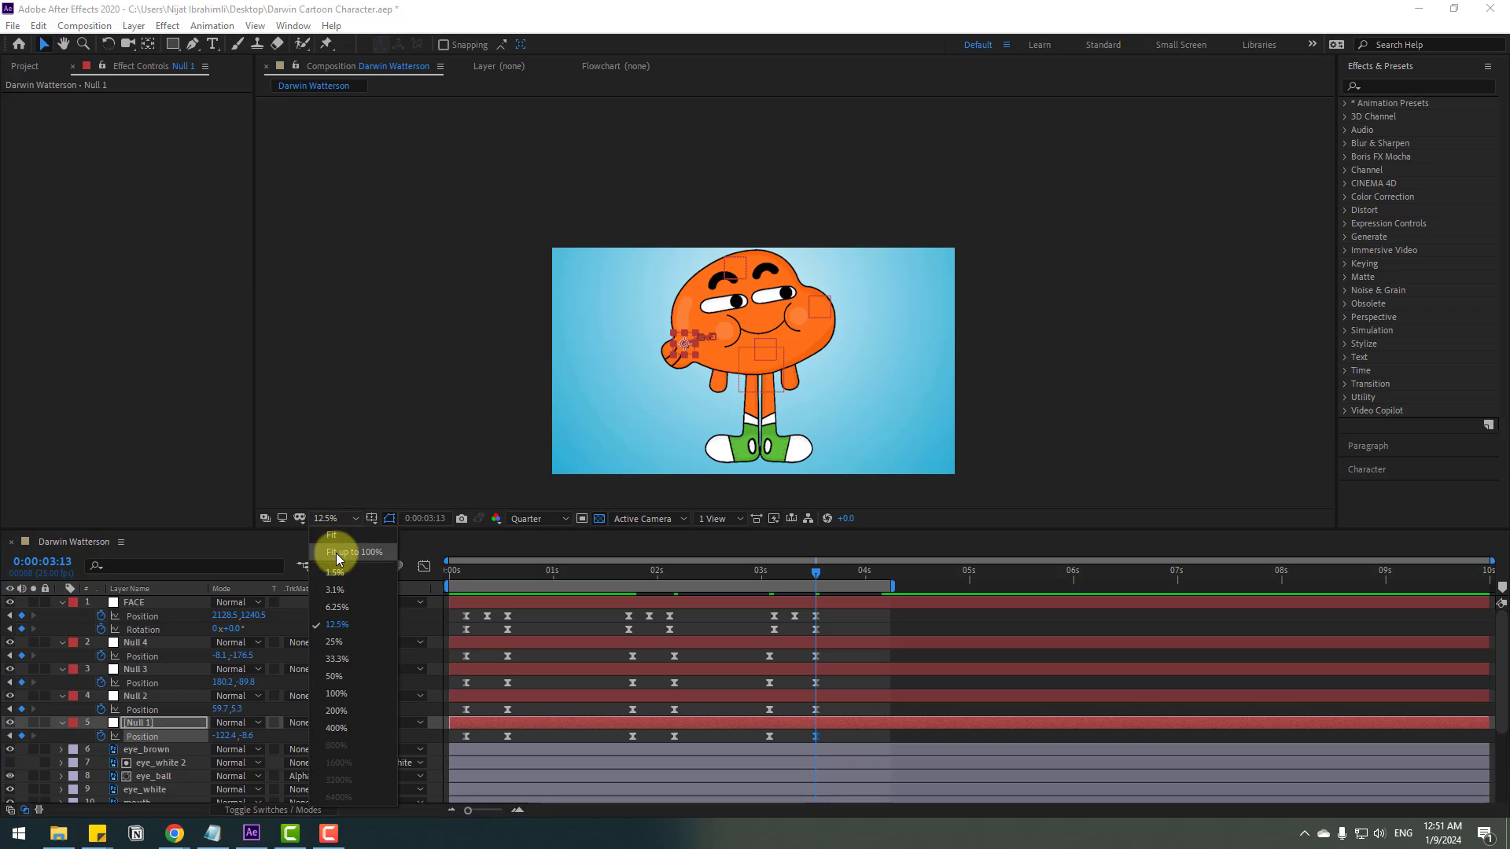
{"action": "left_click", "coordinate": [336, 553]}
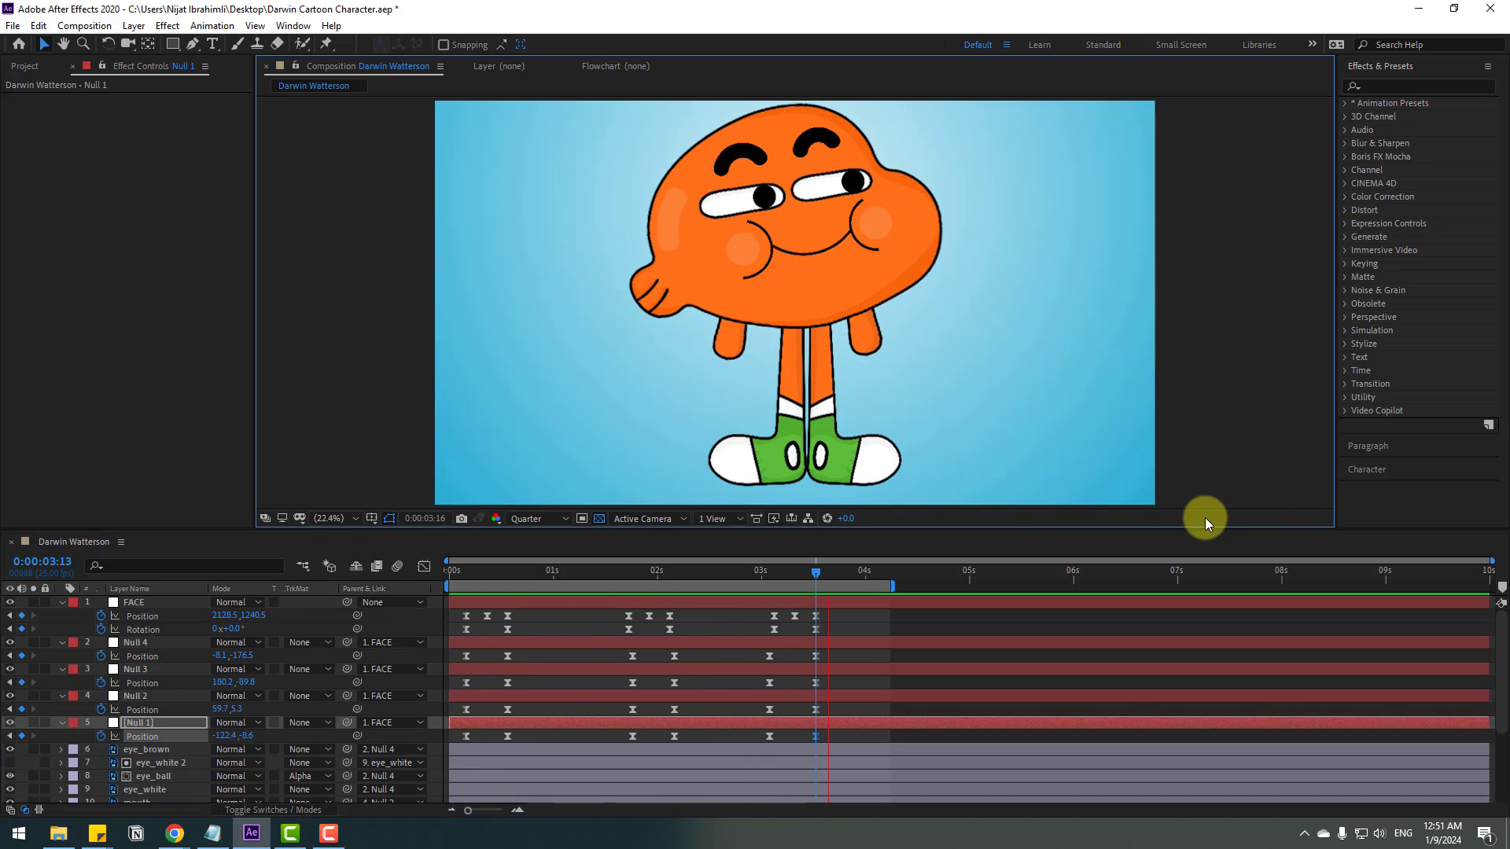
{"action": "left_click", "coordinate": [818, 569]}
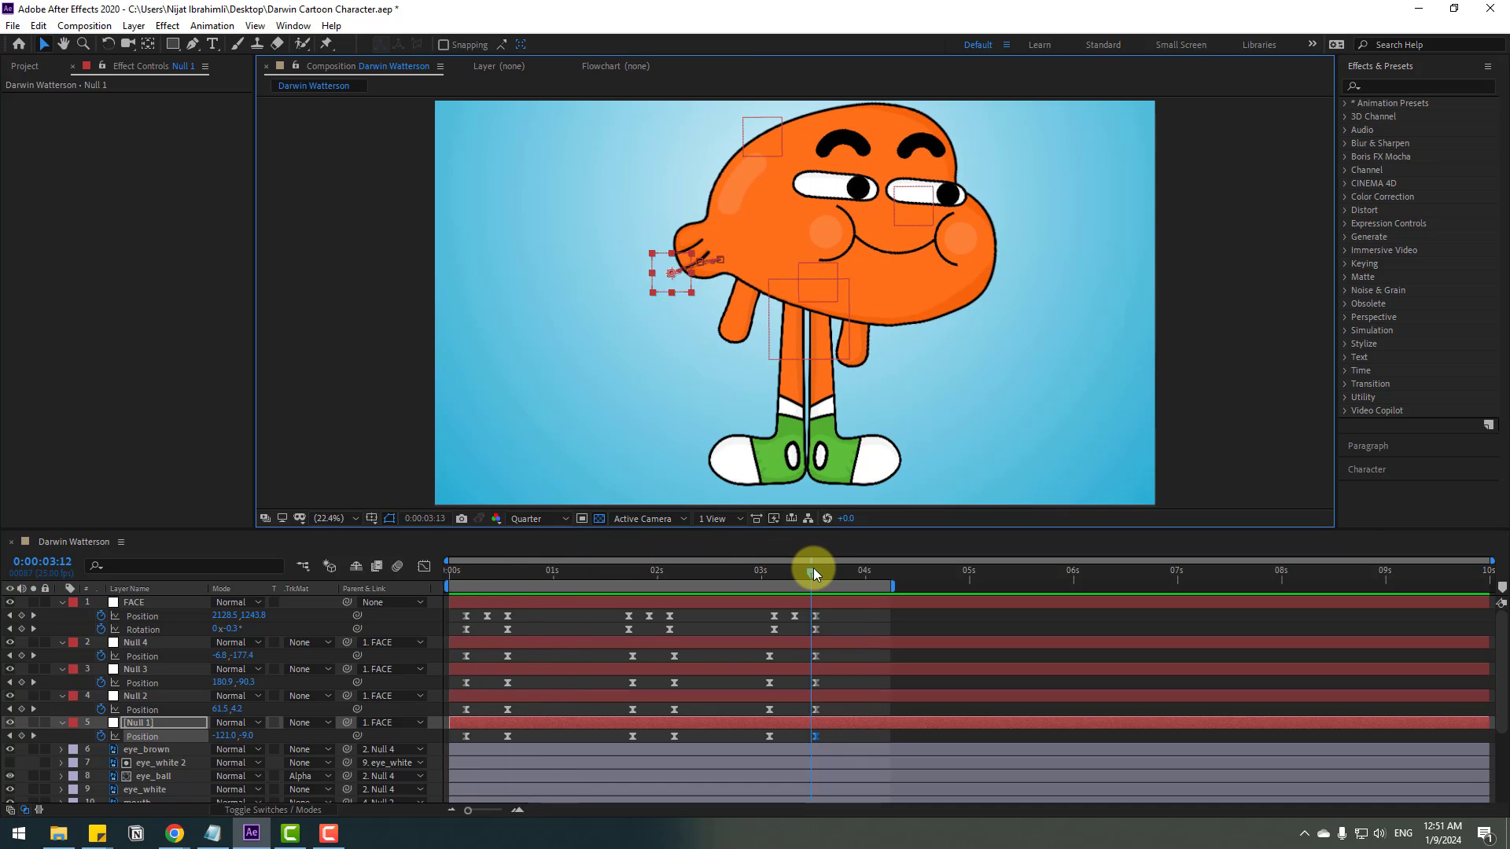
- Start position keyframes on the eye_ball layer at 0:00:00:04
{"action": "left_click_drag", "start_coordinate": [820, 570], "coordinate": [467, 593]}
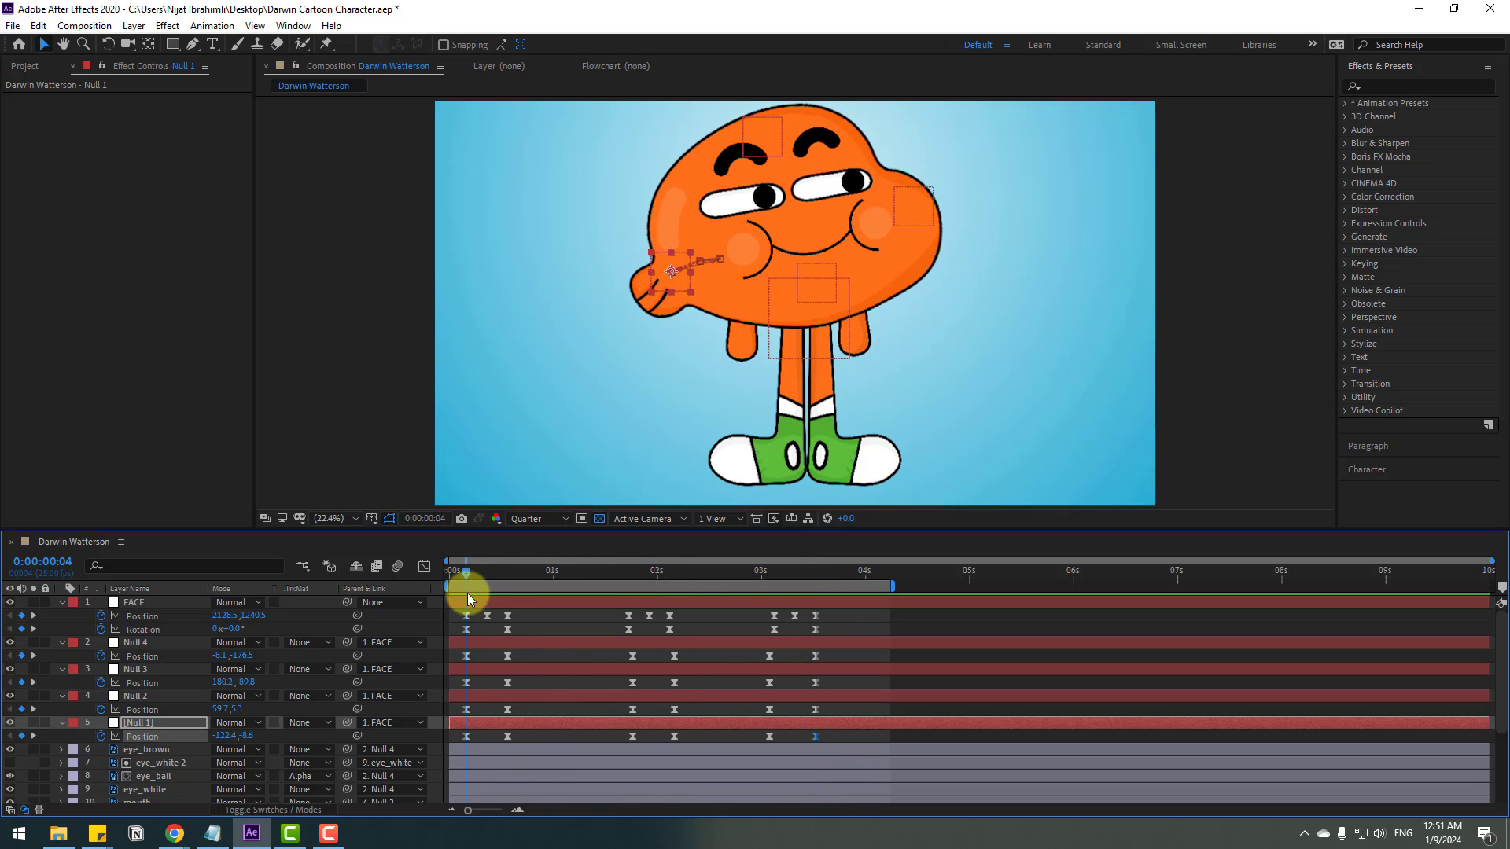
{"action": "scroll", "coordinate": [140, 725], "scroll_direction": "down", "scroll_amount": 3}
{"action": "left_click", "coordinate": [156, 695]}
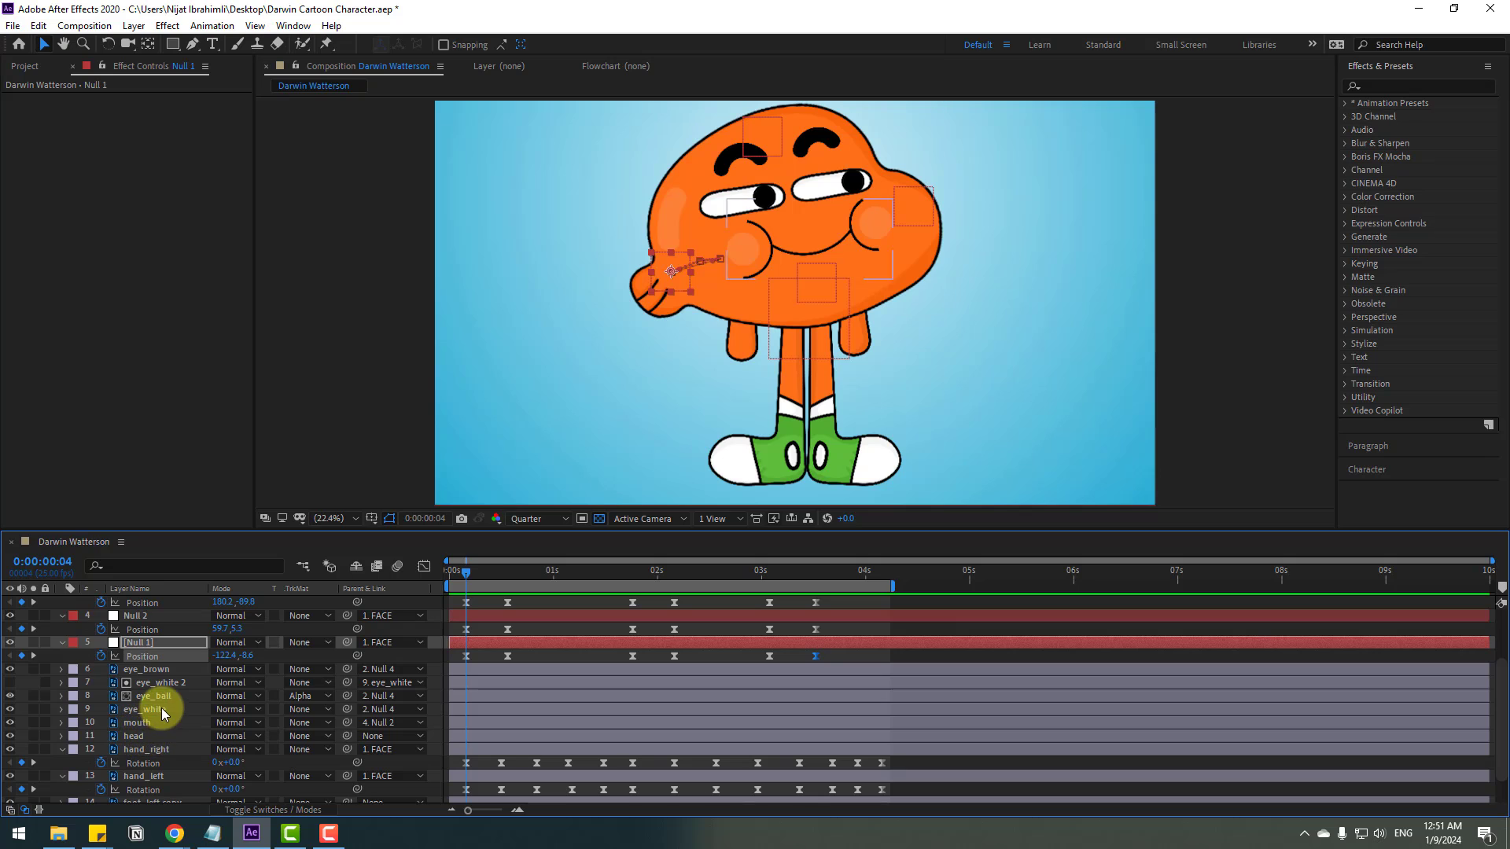
{"action": "scroll", "coordinate": [630, 686], "scroll_direction": "up", "scroll_amount": 2}
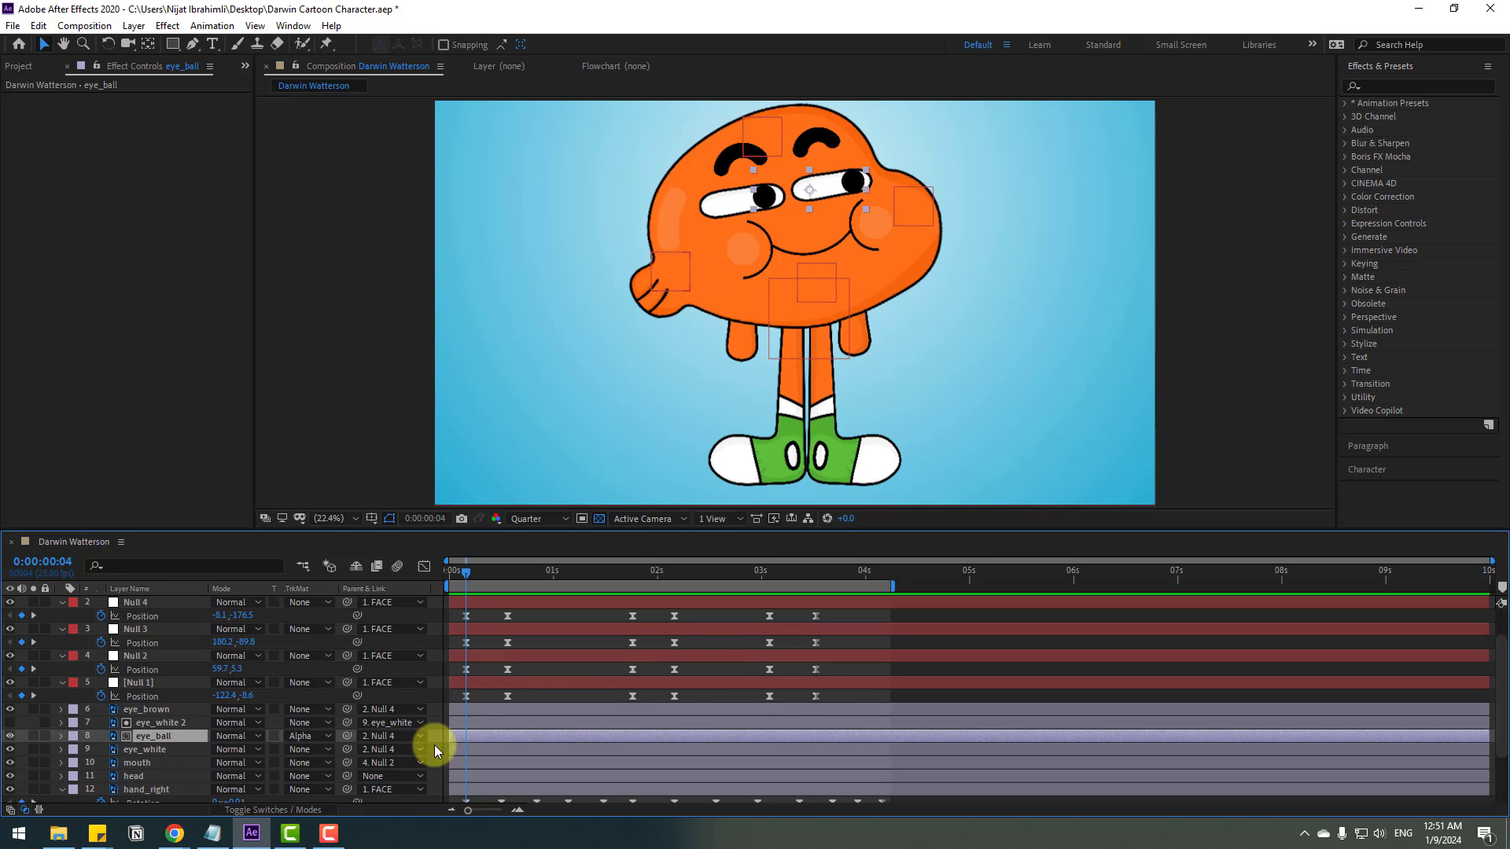
{"action": "key", "text": "p"}
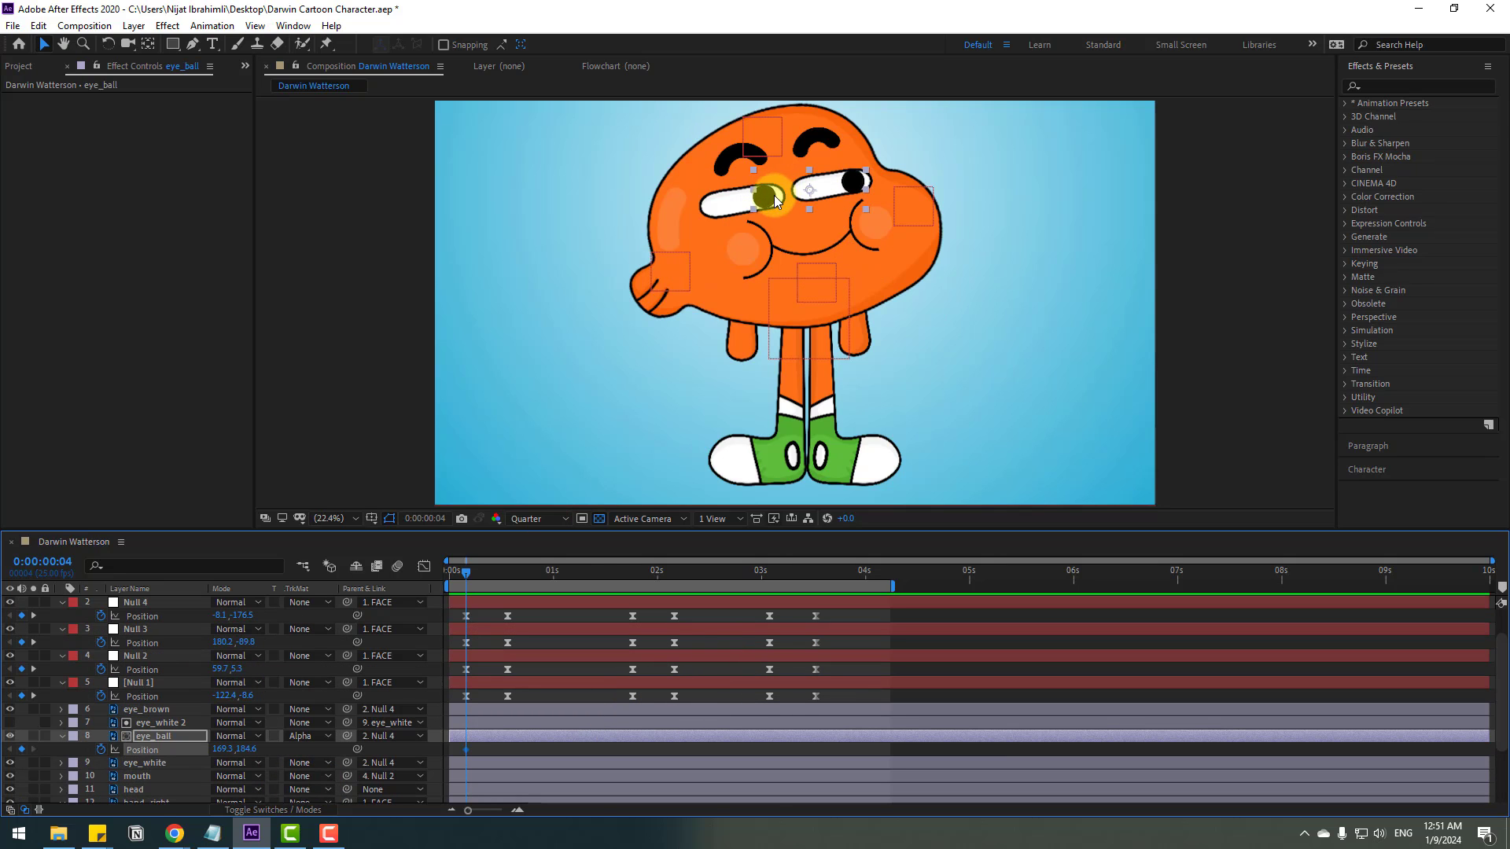
- Move the eyeballs to about 123, 192.7 at 0:00:00:04 and to about 196.8, 180.5 at 0:00:00:14
{"action": "left_click_drag", "start_coordinate": [776, 196], "coordinate": [758, 201]}
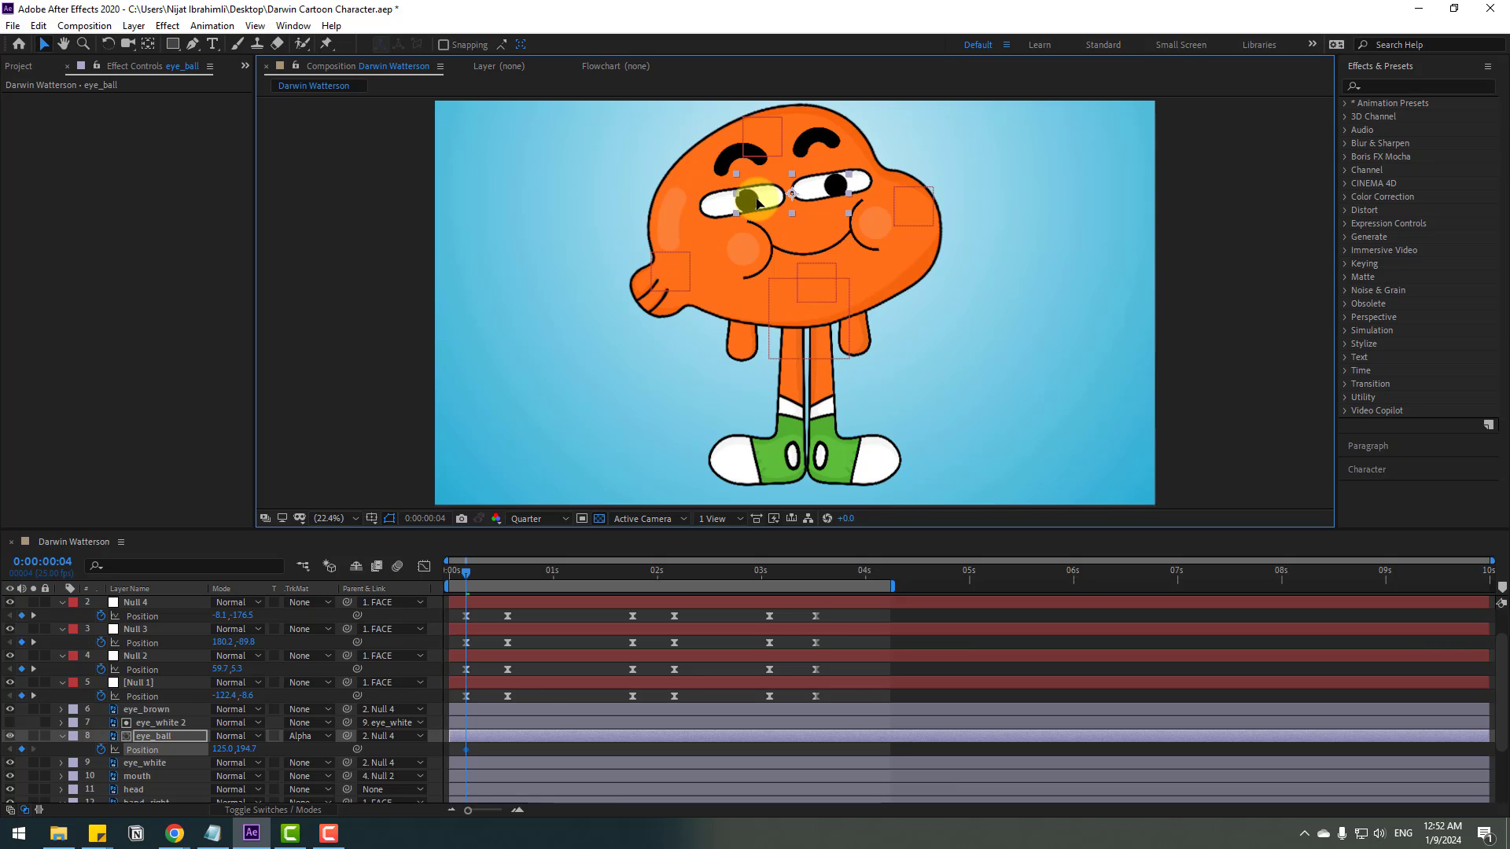
{"action": "left_click", "coordinate": [488, 625]}
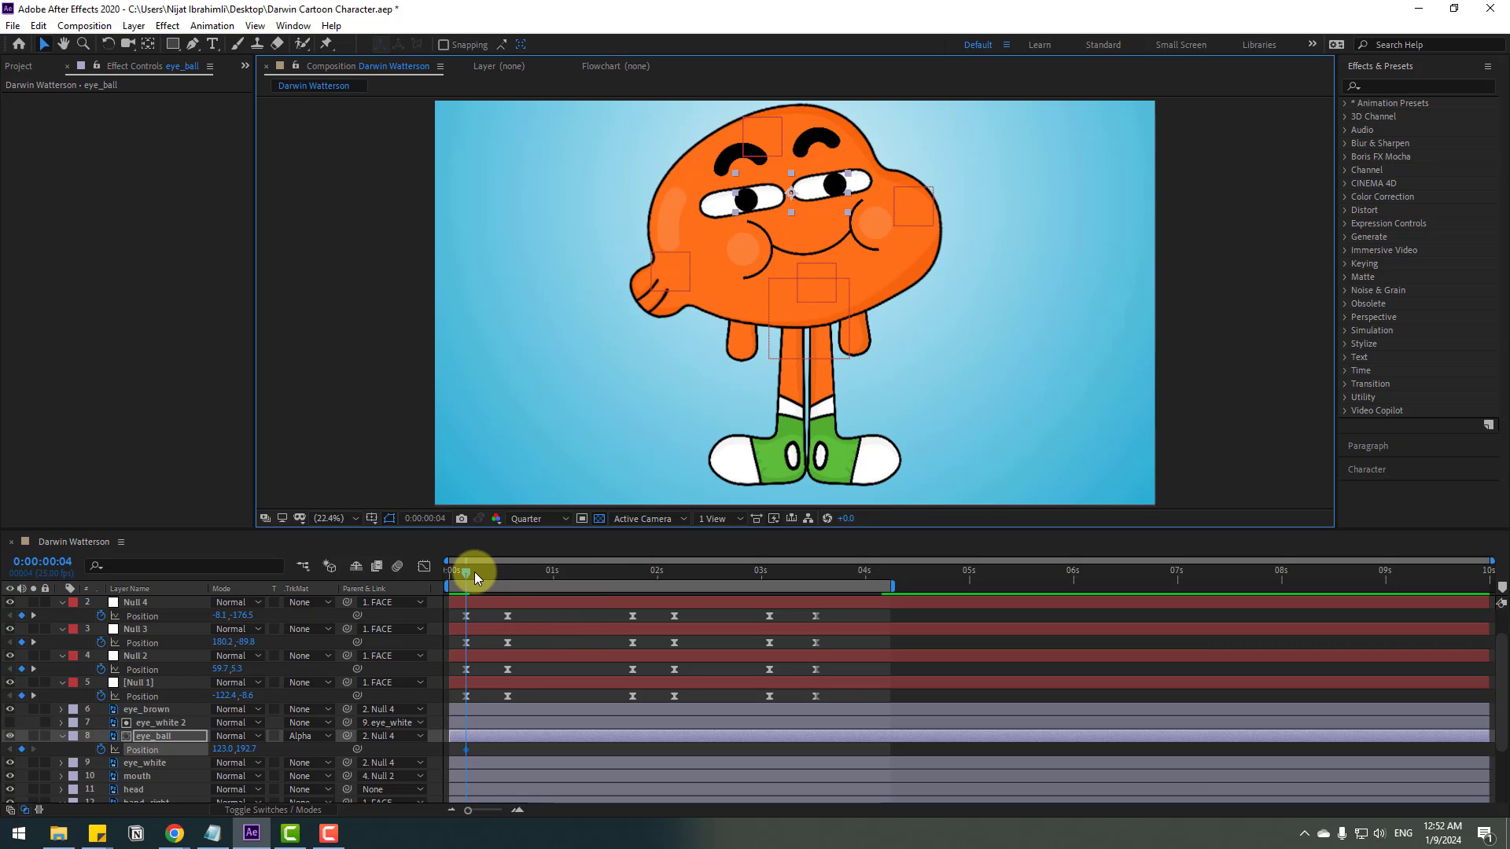
{"action": "left_click_drag", "start_coordinate": [474, 573], "coordinate": [508, 571]}
{"action": "left_click_drag", "start_coordinate": [843, 189], "coordinate": [871, 195]}
- Apply Easy Ease to the two eye_ball position keyframes, shift them to 0:00:00:08 and 0:00:00:11, and preview the motion
{"action": "left_click_drag", "start_coordinate": [467, 750], "coordinate": [506, 753]}
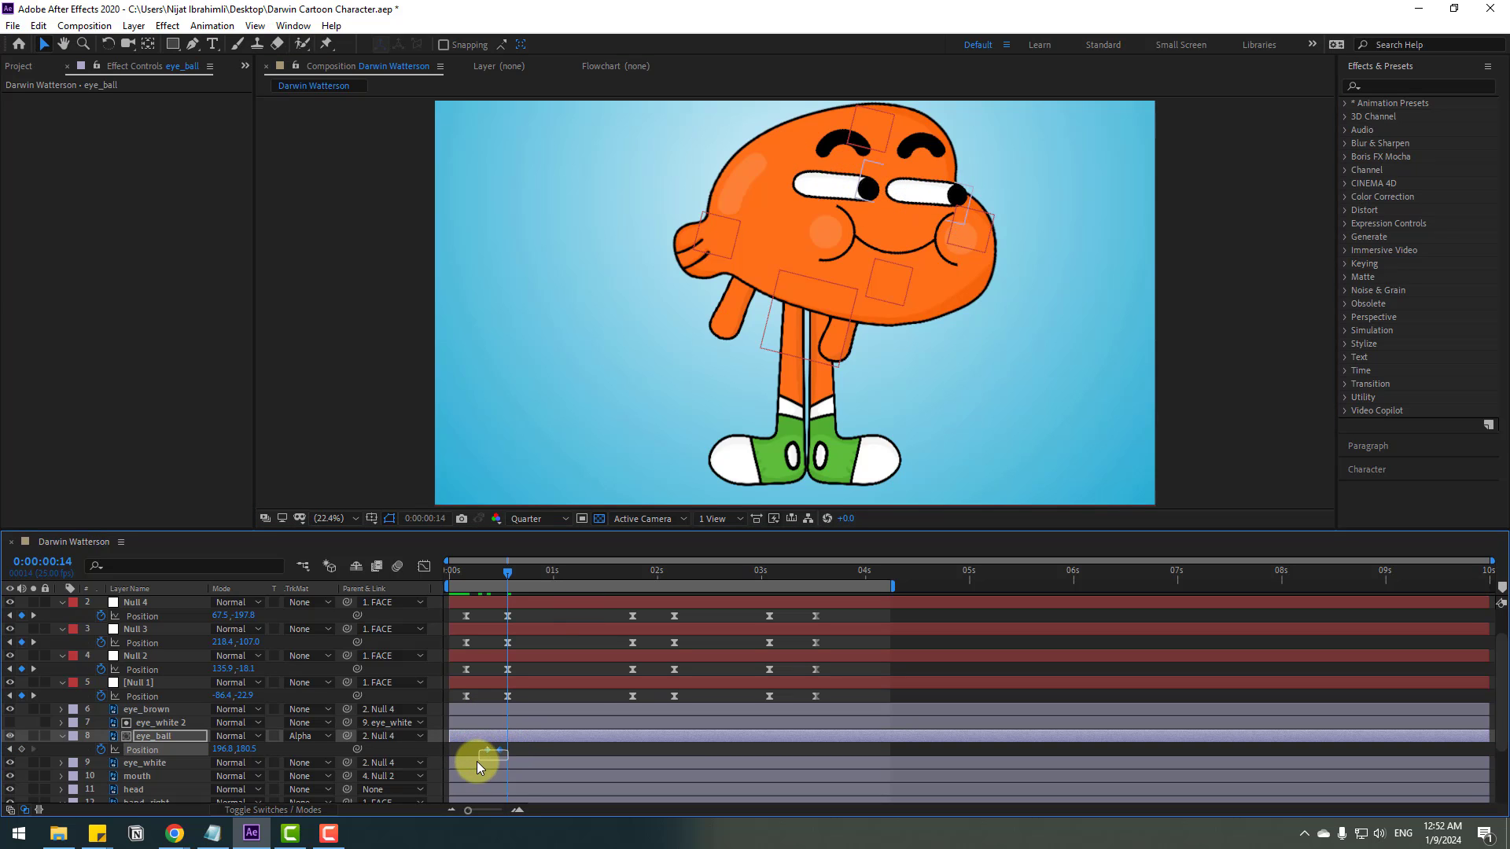
{"action": "right_click", "coordinate": [488, 752]}
{"action": "mouse_move", "coordinate": [494, 742]}
{"action": "left_click", "coordinate": [674, 629]}
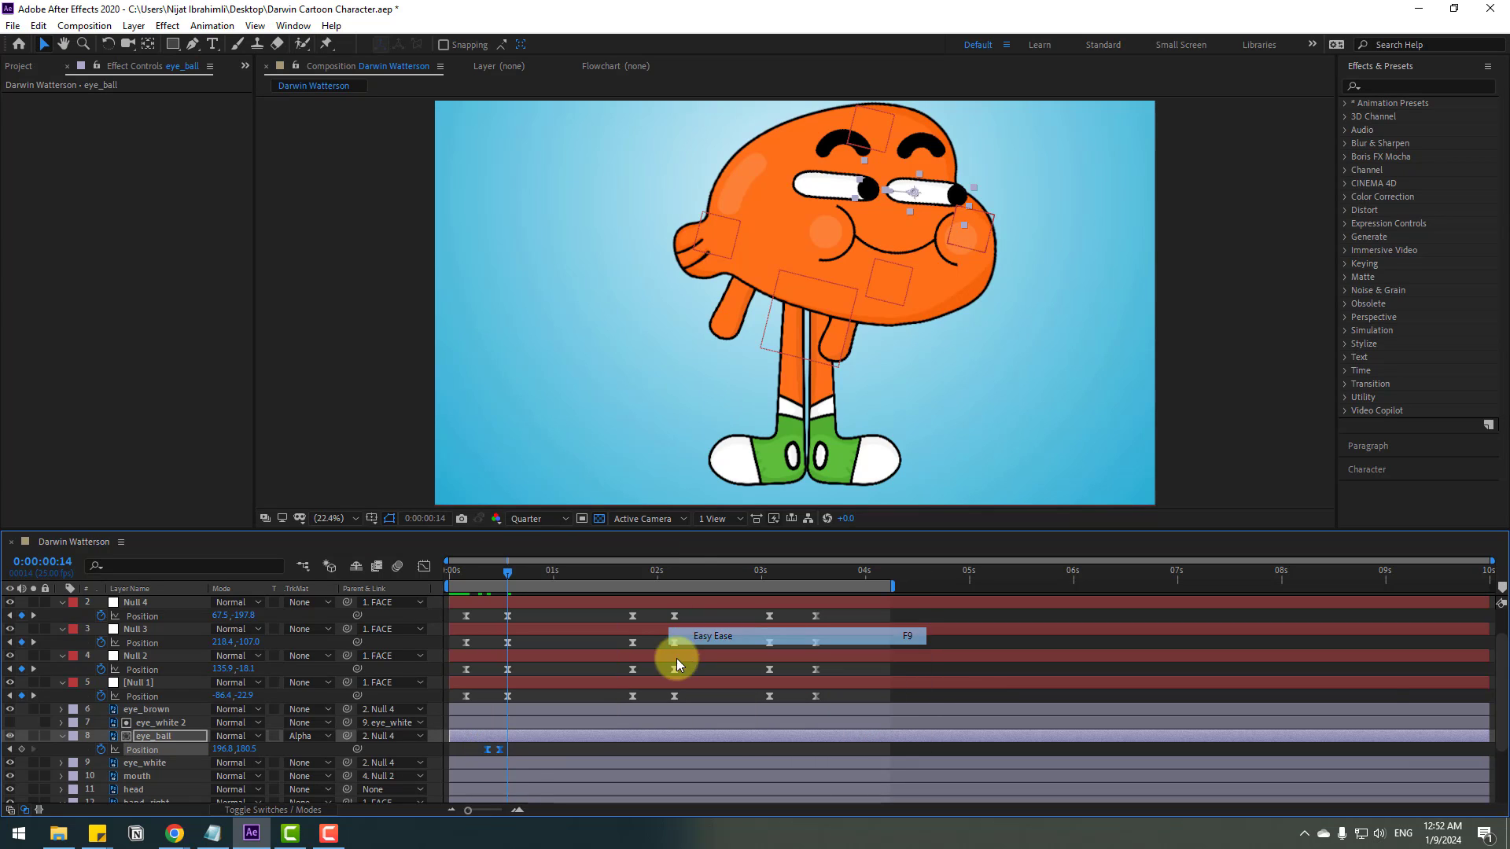
{"action": "left_click_drag", "start_coordinate": [500, 750], "coordinate": [495, 750]}
{"action": "key", "text": "space"}
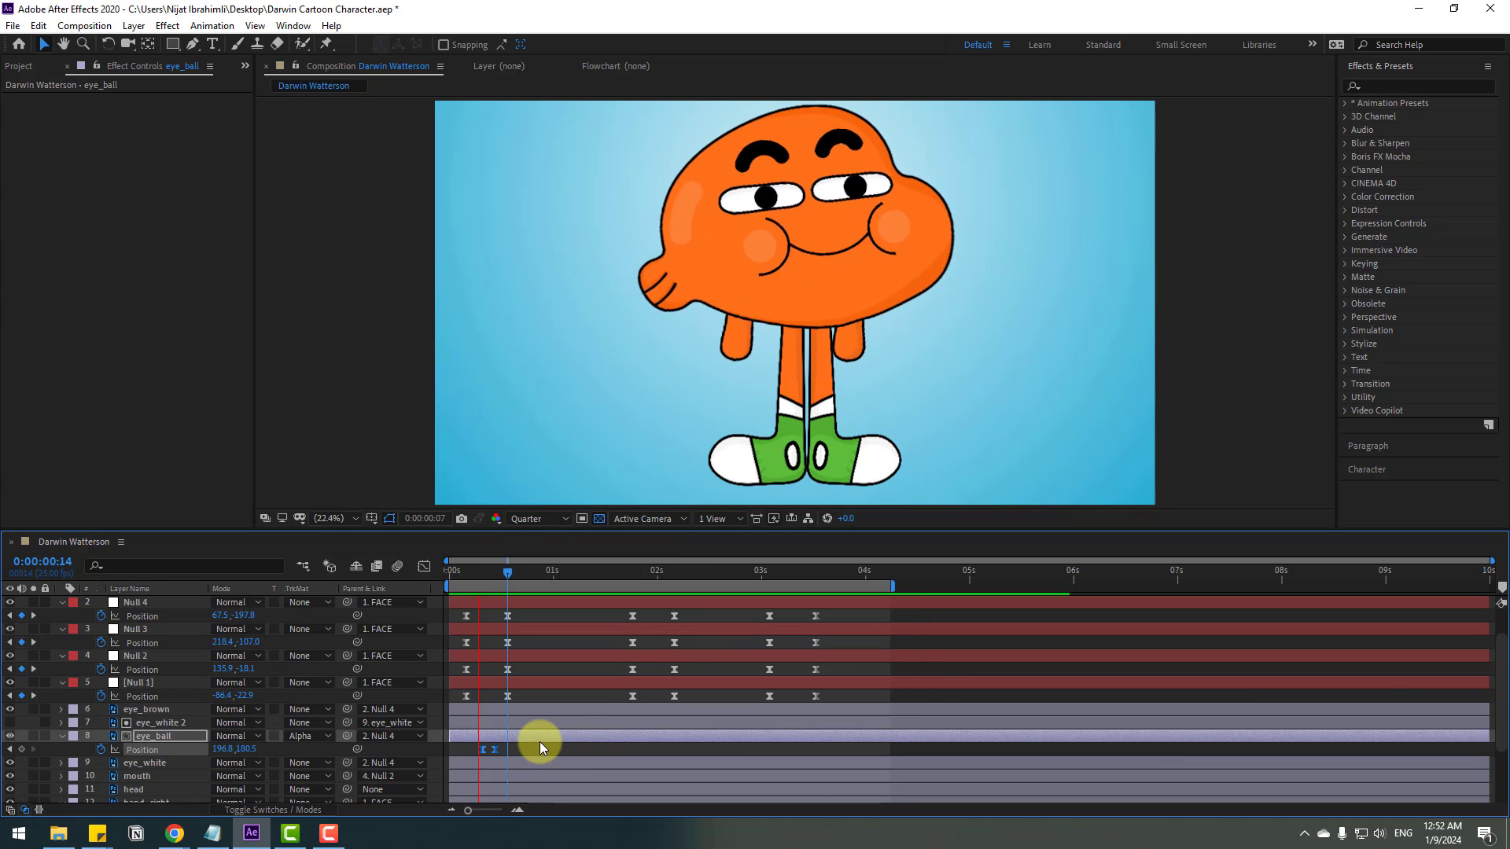
- Add a hold keyframe for the eye_ball position at 0:00:01:01 and move the eyeballs down to about 198.7, 196.6 at 0:00:01:03
{"action": "mouse_move", "coordinate": [550, 570]}
{"action": "left_mouse_down"}
{"action": "mouse_move", "coordinate": [573, 569]}
{"action": "mouse_move", "coordinate": [556, 570]}
{"action": "left_mouse_up"}
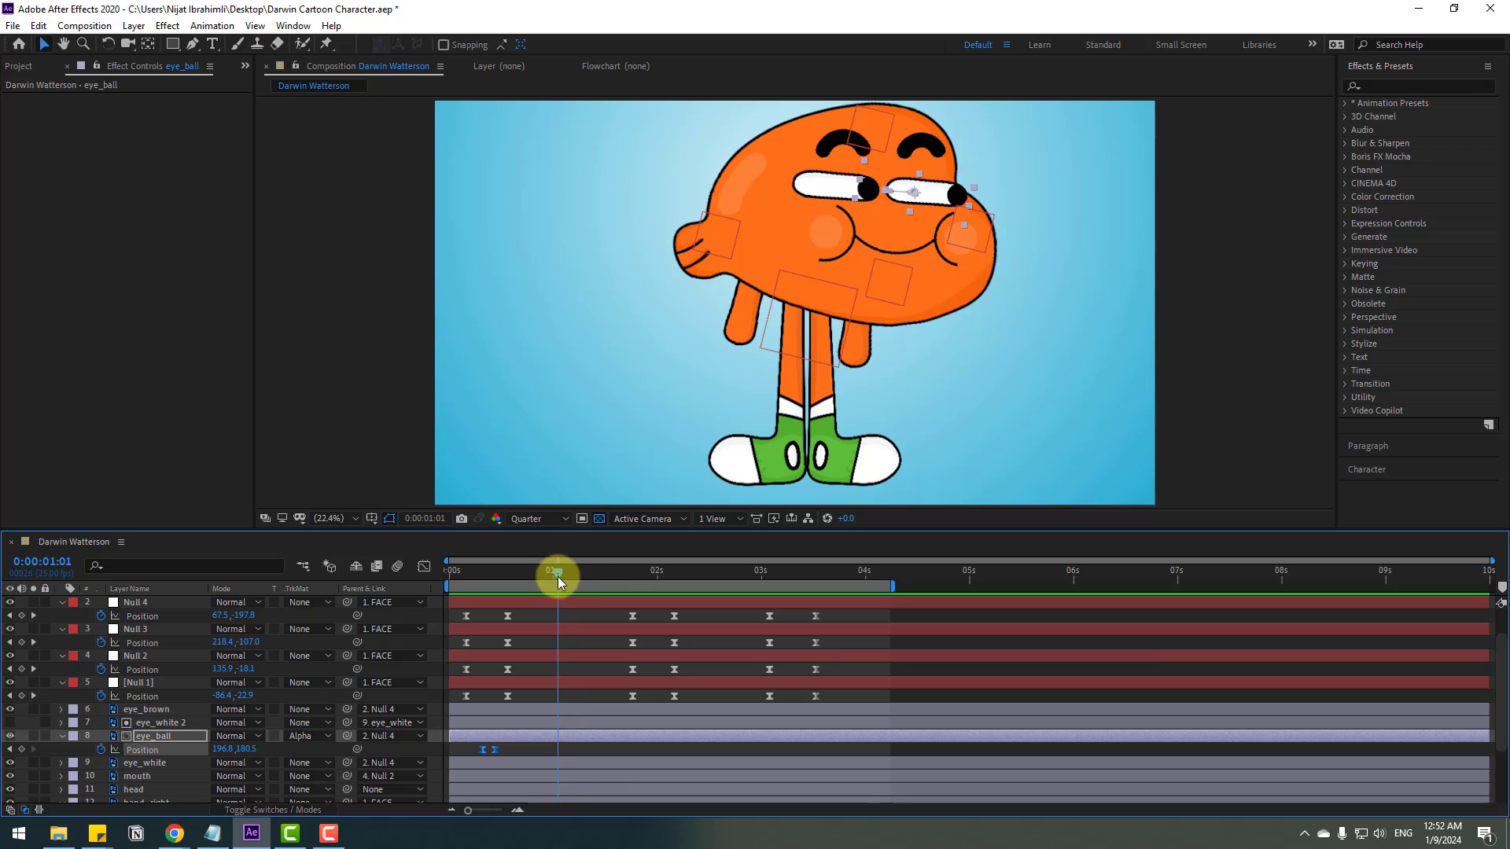
{"action": "left_click", "coordinate": [21, 749]}
{"action": "key", "text": "Page_Down"}
{"action": "key", "text": "Page_Down"}
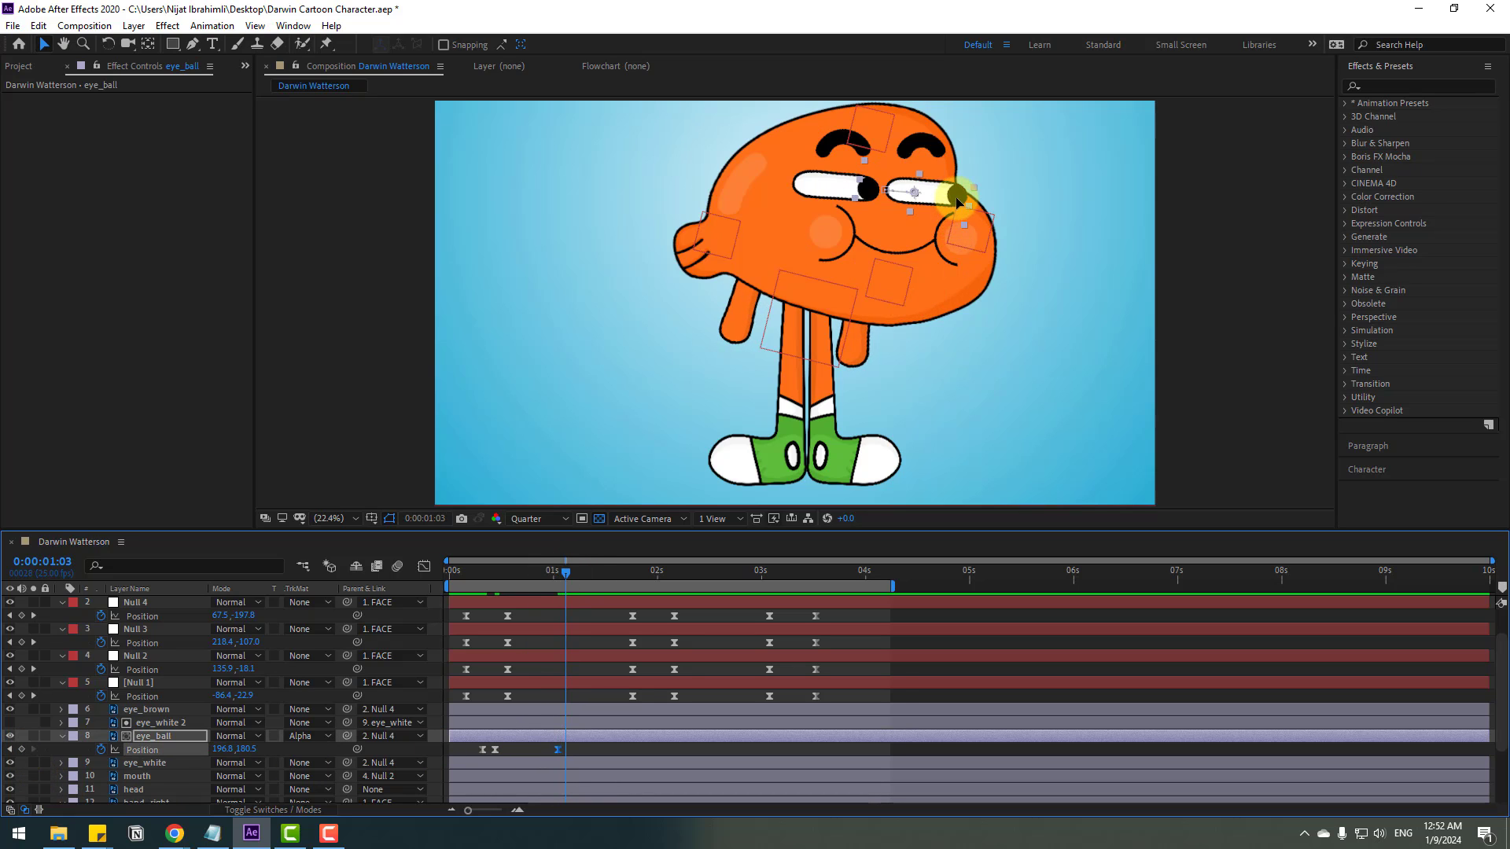
{"action": "left_click_drag", "start_coordinate": [955, 206], "coordinate": [956, 205]}
{"action": "left_click", "coordinate": [573, 667]}
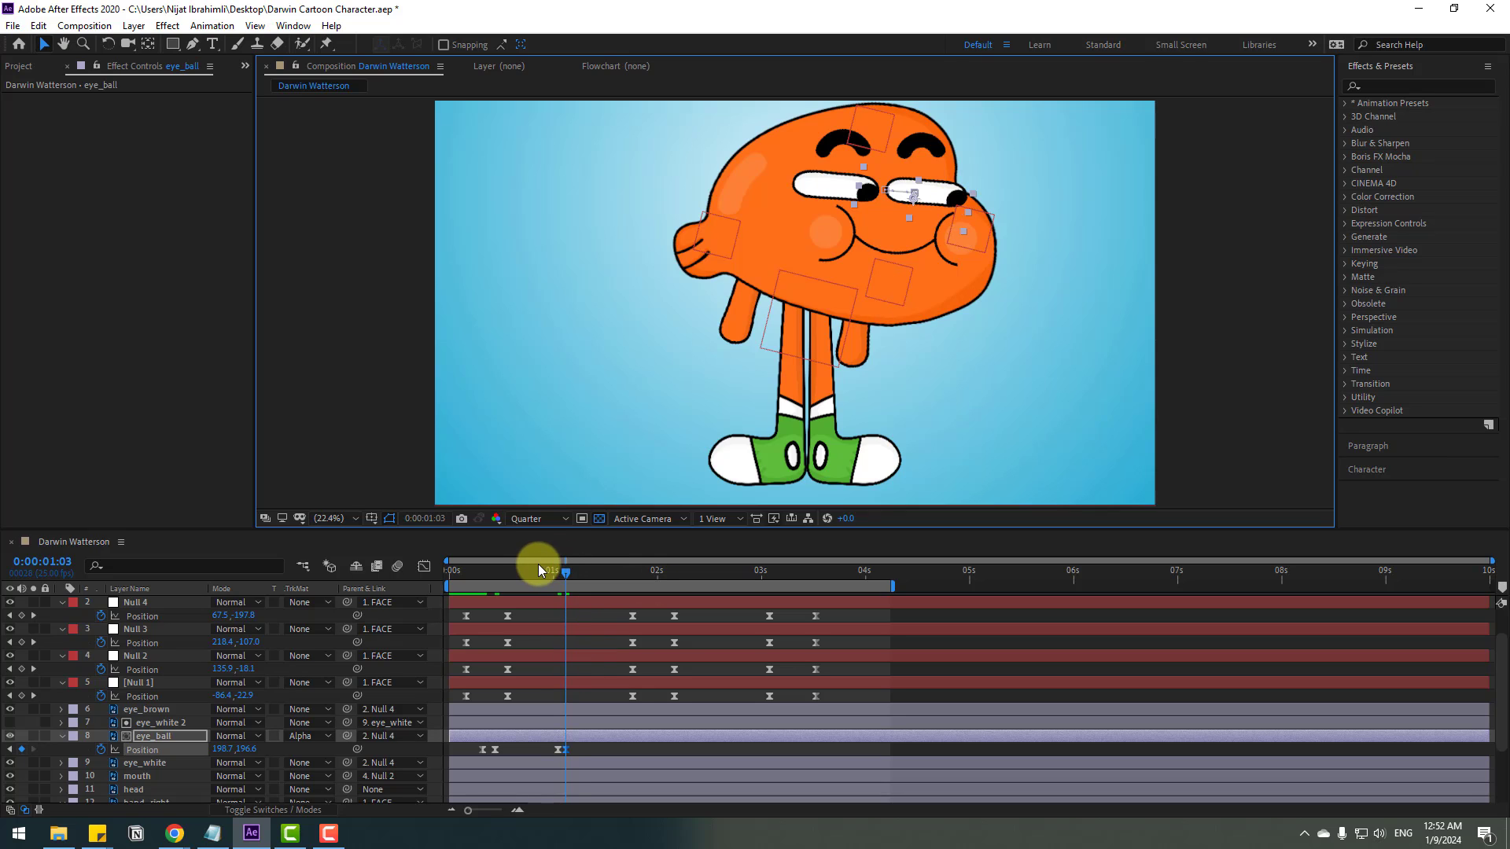
- Add an eye_ball position keyframe at 0:00:01:22 and move the eyeballs up to about 197.4, 172.4 at 0:00:01:24
{"action": "left_click_drag", "start_coordinate": [542, 566], "coordinate": [643, 568]}
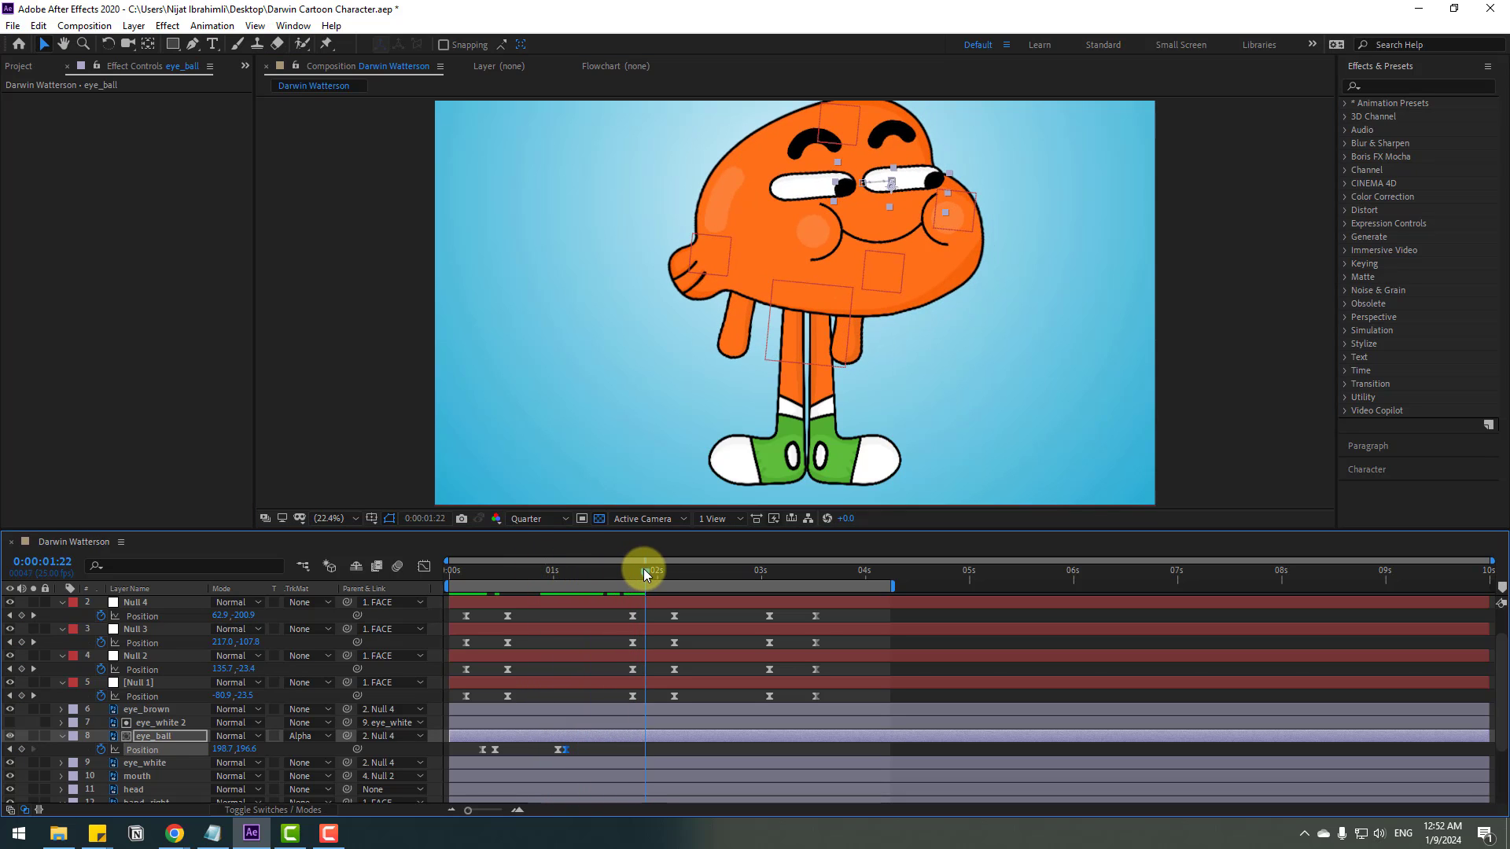
{"action": "left_click", "coordinate": [21, 751]}
{"action": "key", "text": "Page_Down"}
{"action": "key", "text": "Page_Down"}
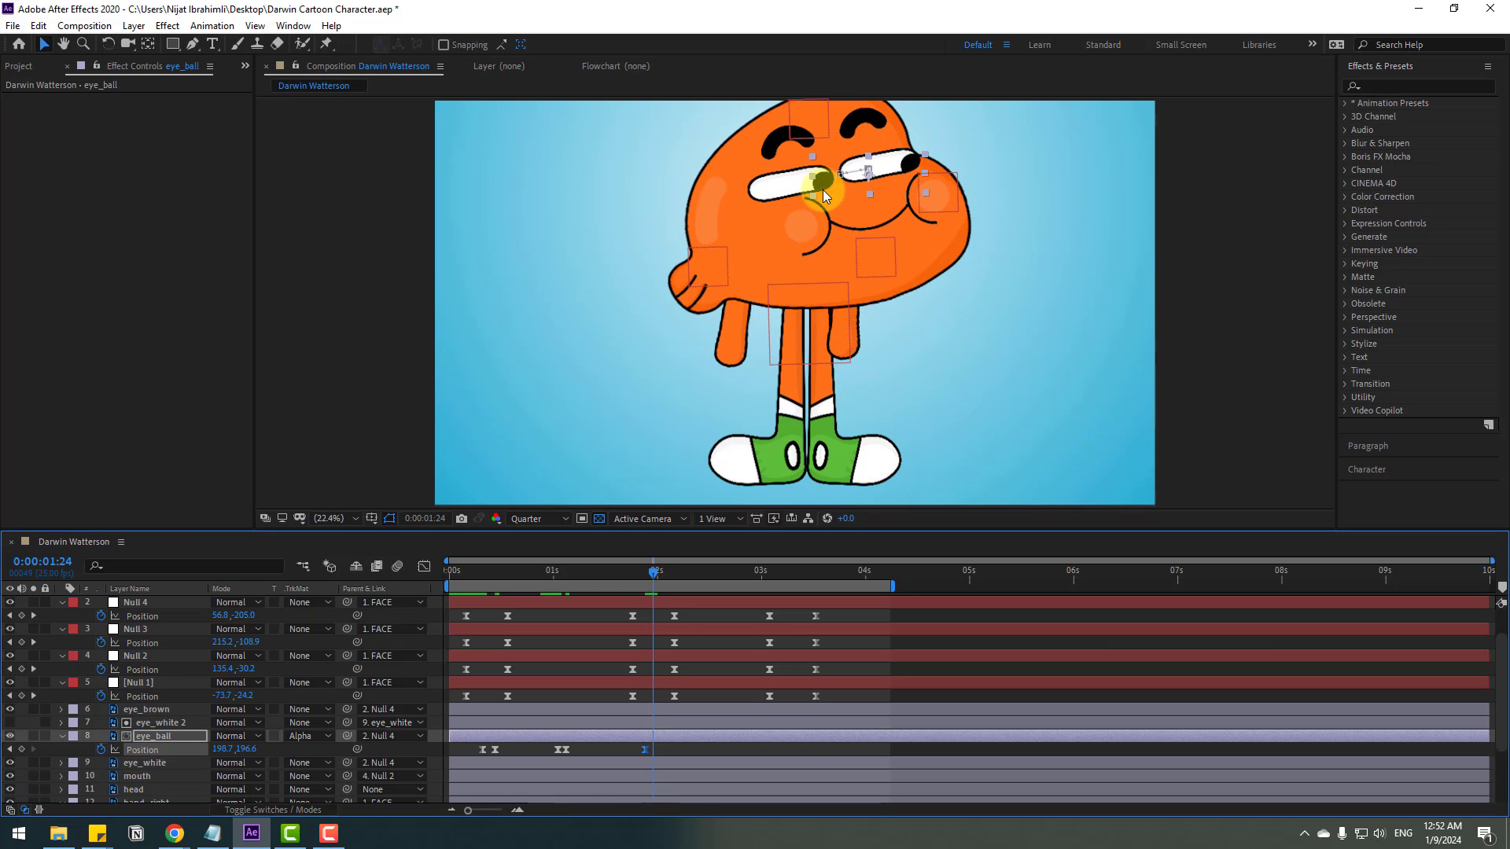
{"action": "left_click_drag", "start_coordinate": [822, 190], "coordinate": [822, 180]}
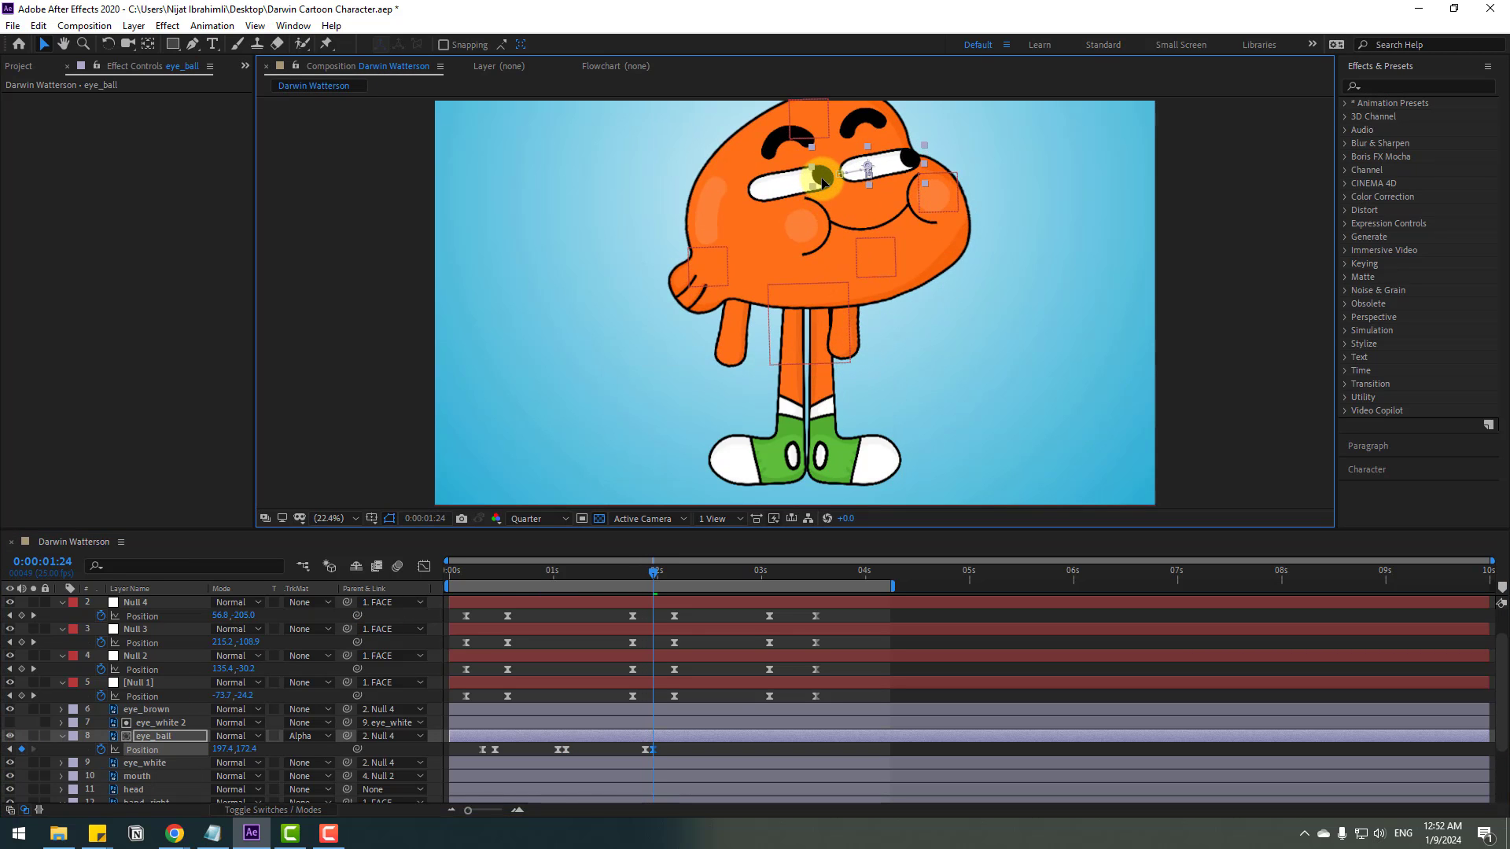
- Add an eye_ball position keyframe at 0:00:02:13 and shift the eyeballs to about 201.9, 179.7 at 0:00:02:15
{"action": "left_click", "coordinate": [640, 574]}
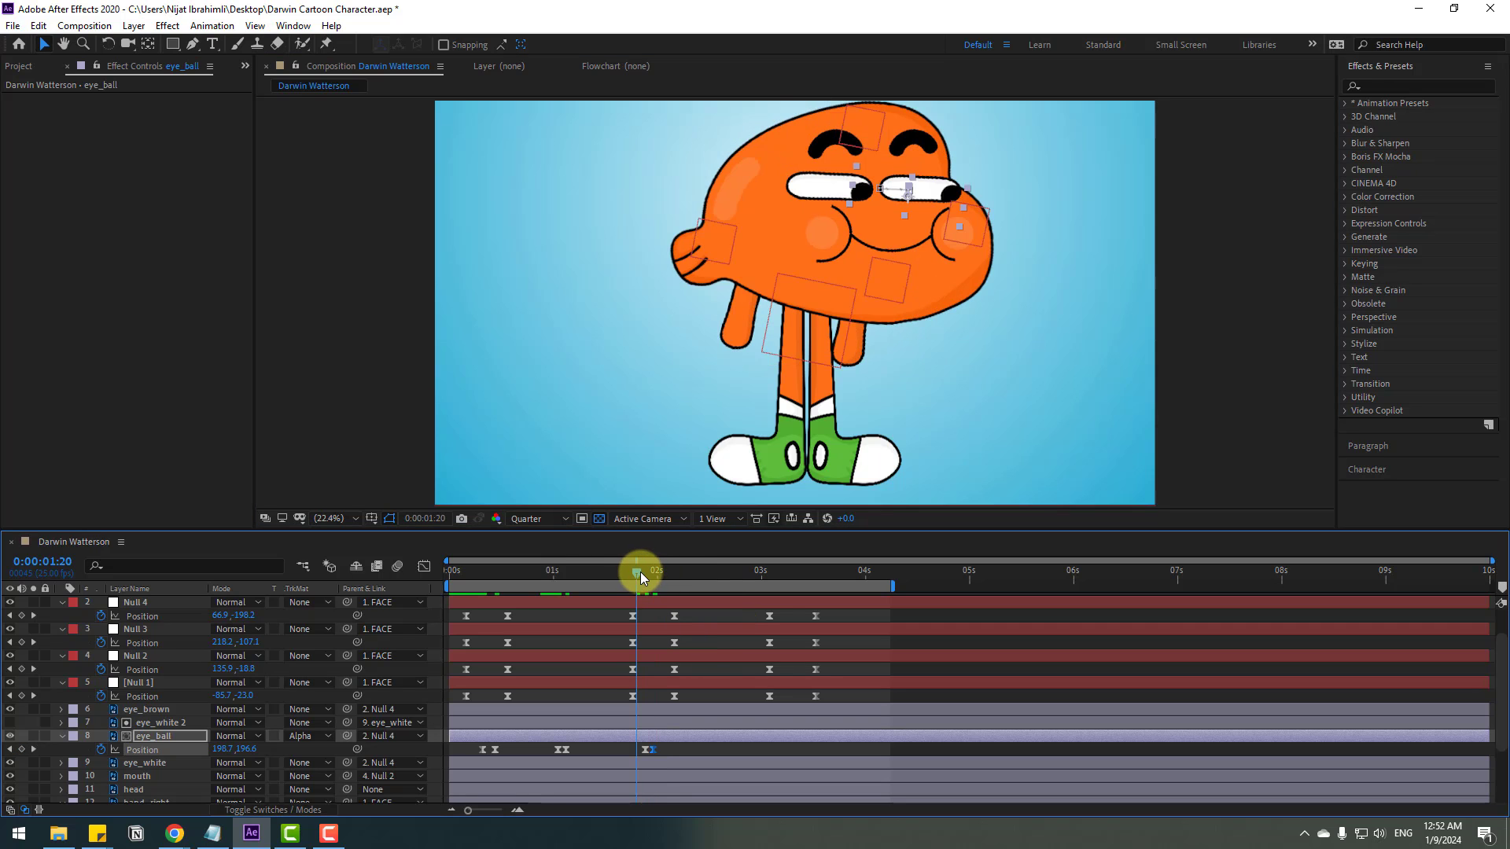
{"action": "left_click_drag", "start_coordinate": [640, 572], "coordinate": [711, 574]}
{"action": "left_click", "coordinate": [21, 749]}
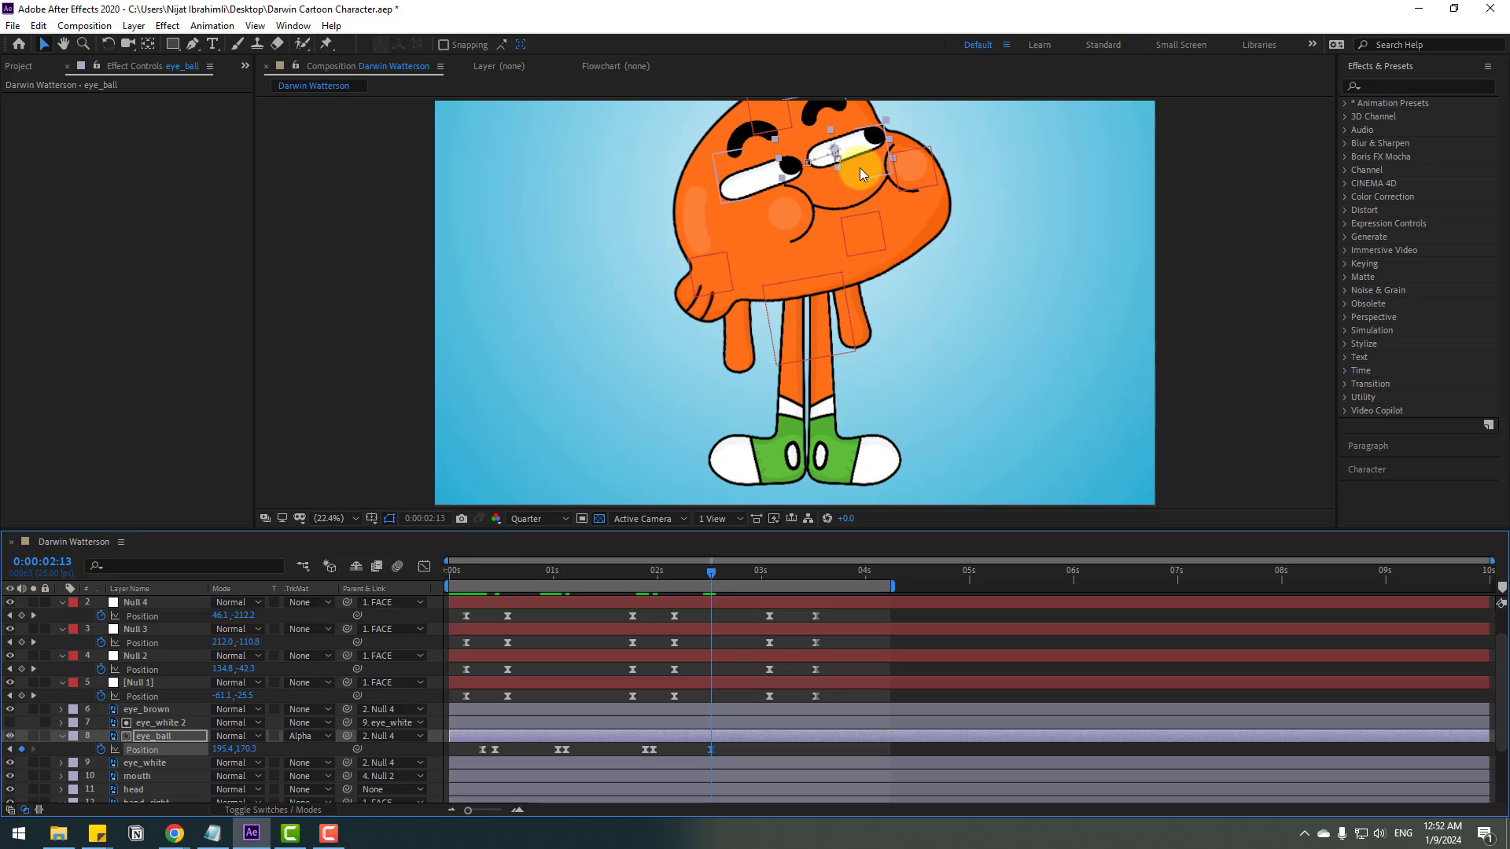
{"action": "left_click", "coordinate": [790, 168]}
{"action": "key", "text": "Page_Down"}
{"action": "key", "text": "Page_Down"}
{"action": "left_click_drag", "start_coordinate": [790, 165], "coordinate": [793, 168]}
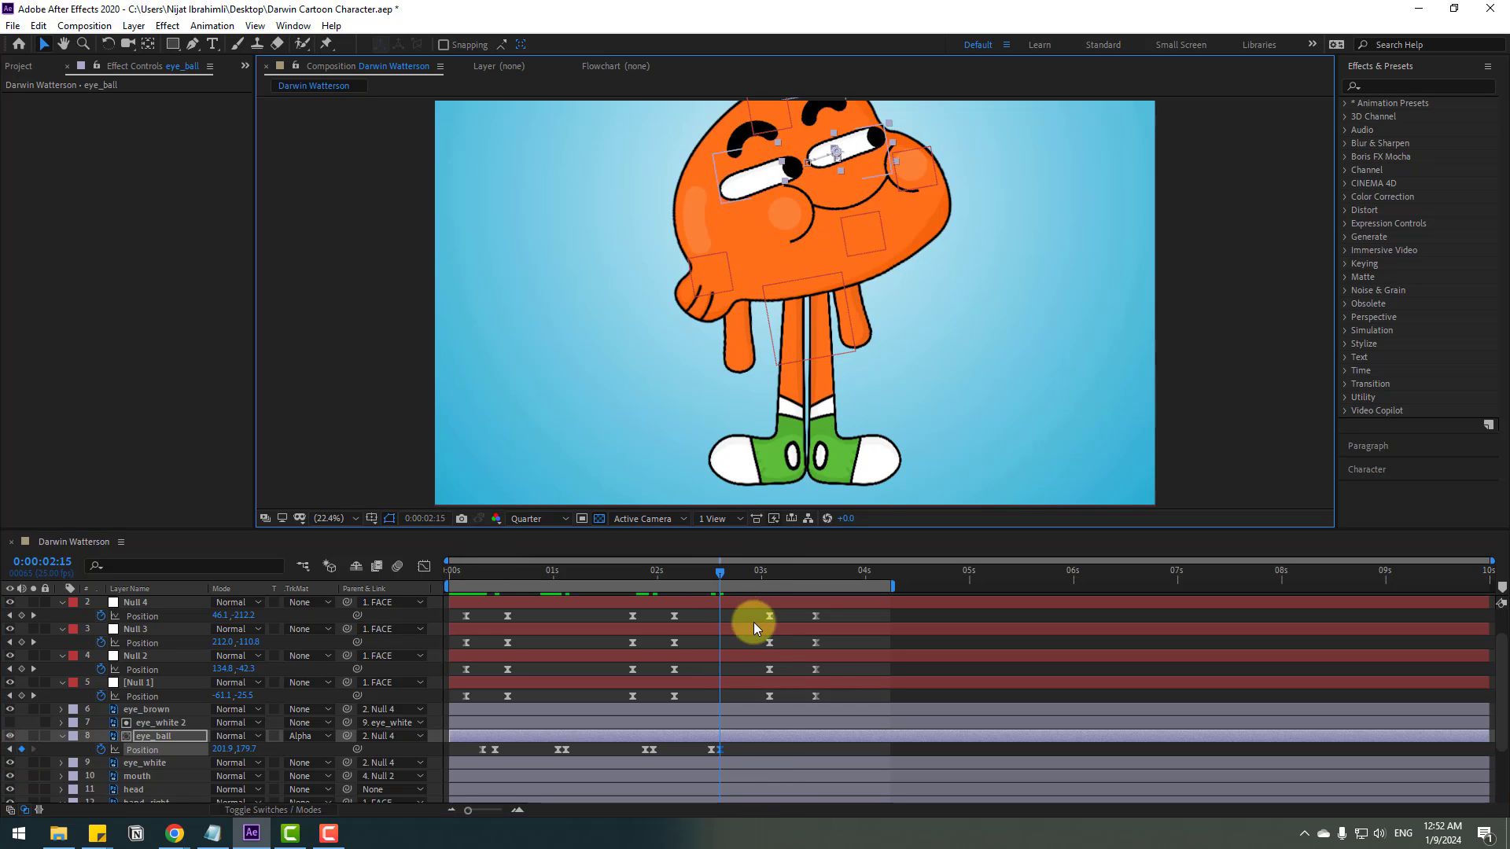
- Add an eye_ball position keyframe at 0:00:03:06 and paste a copy of the first position keyframe at 0:00:03:08
{"action": "left_click", "coordinate": [748, 571]}
{"action": "left_click_drag", "start_coordinate": [751, 568], "coordinate": [786, 568]}
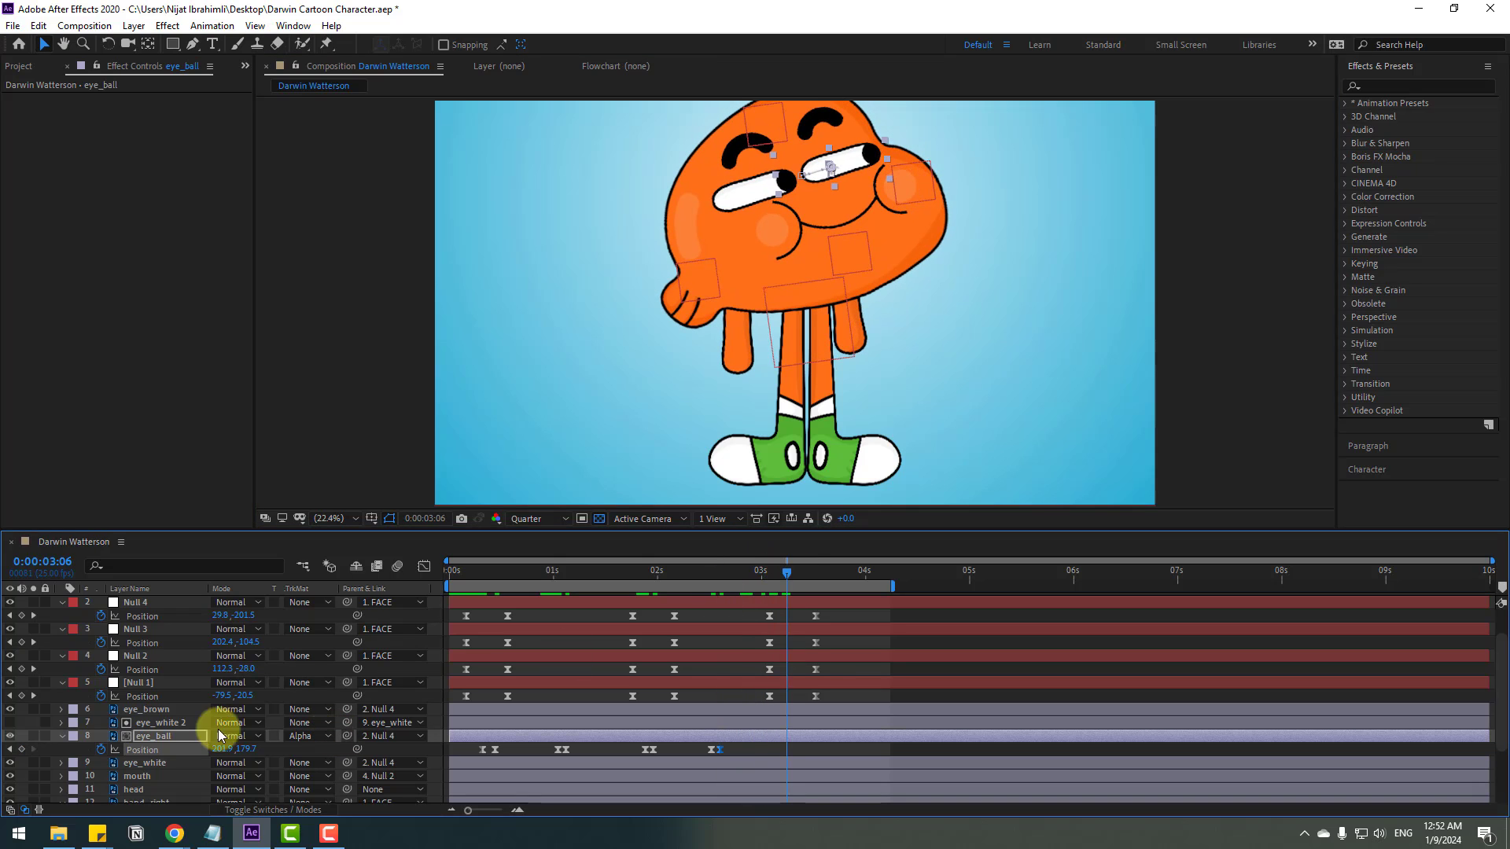
{"action": "left_click", "coordinate": [21, 749]}
{"action": "key", "text": "Page_Down"}
{"action": "key", "text": "Page_Down"}
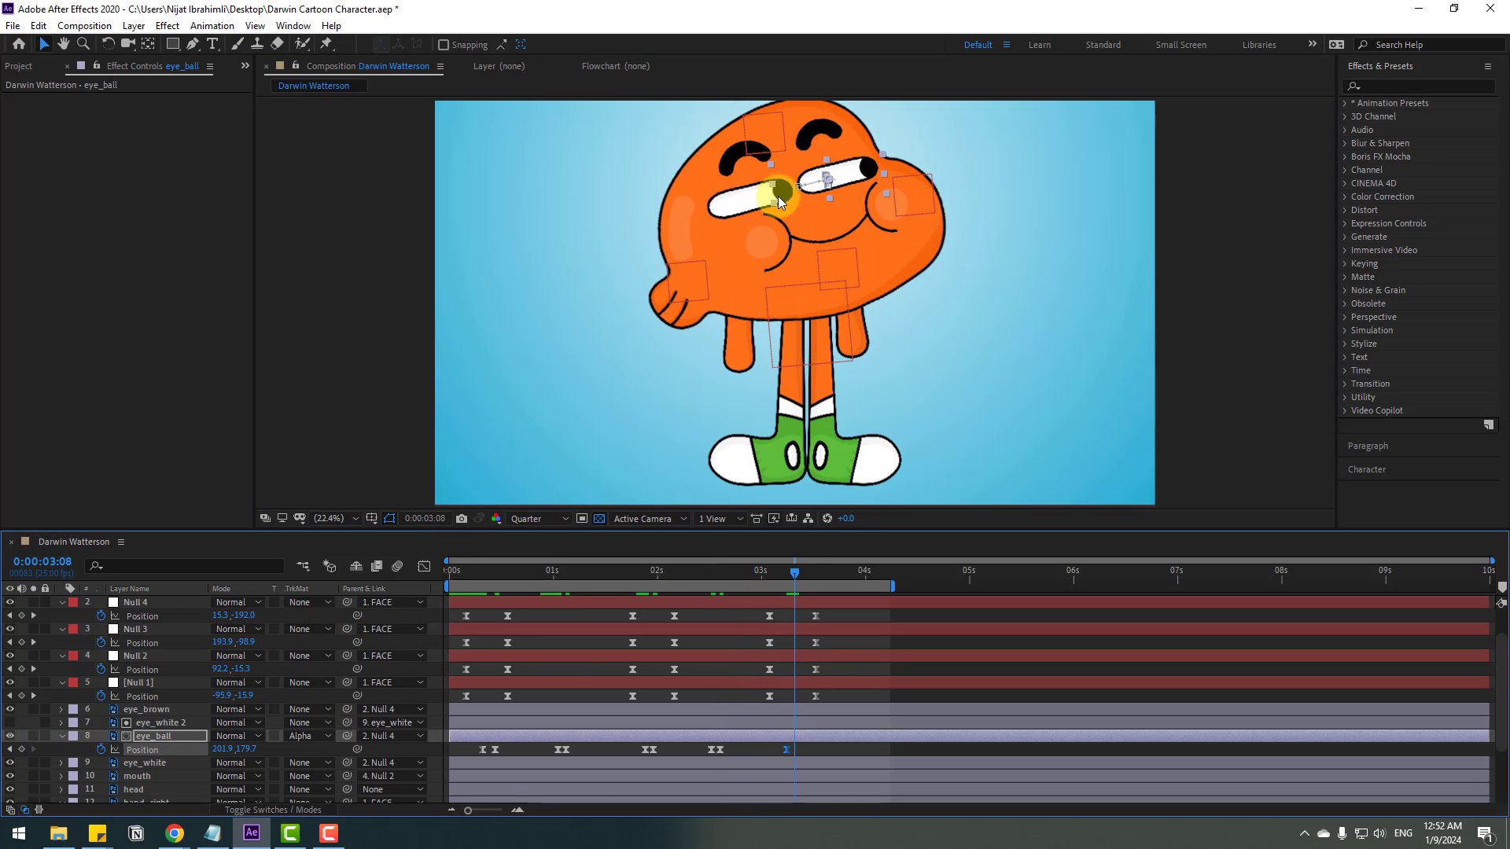
{"action": "left_click", "coordinate": [482, 750]}
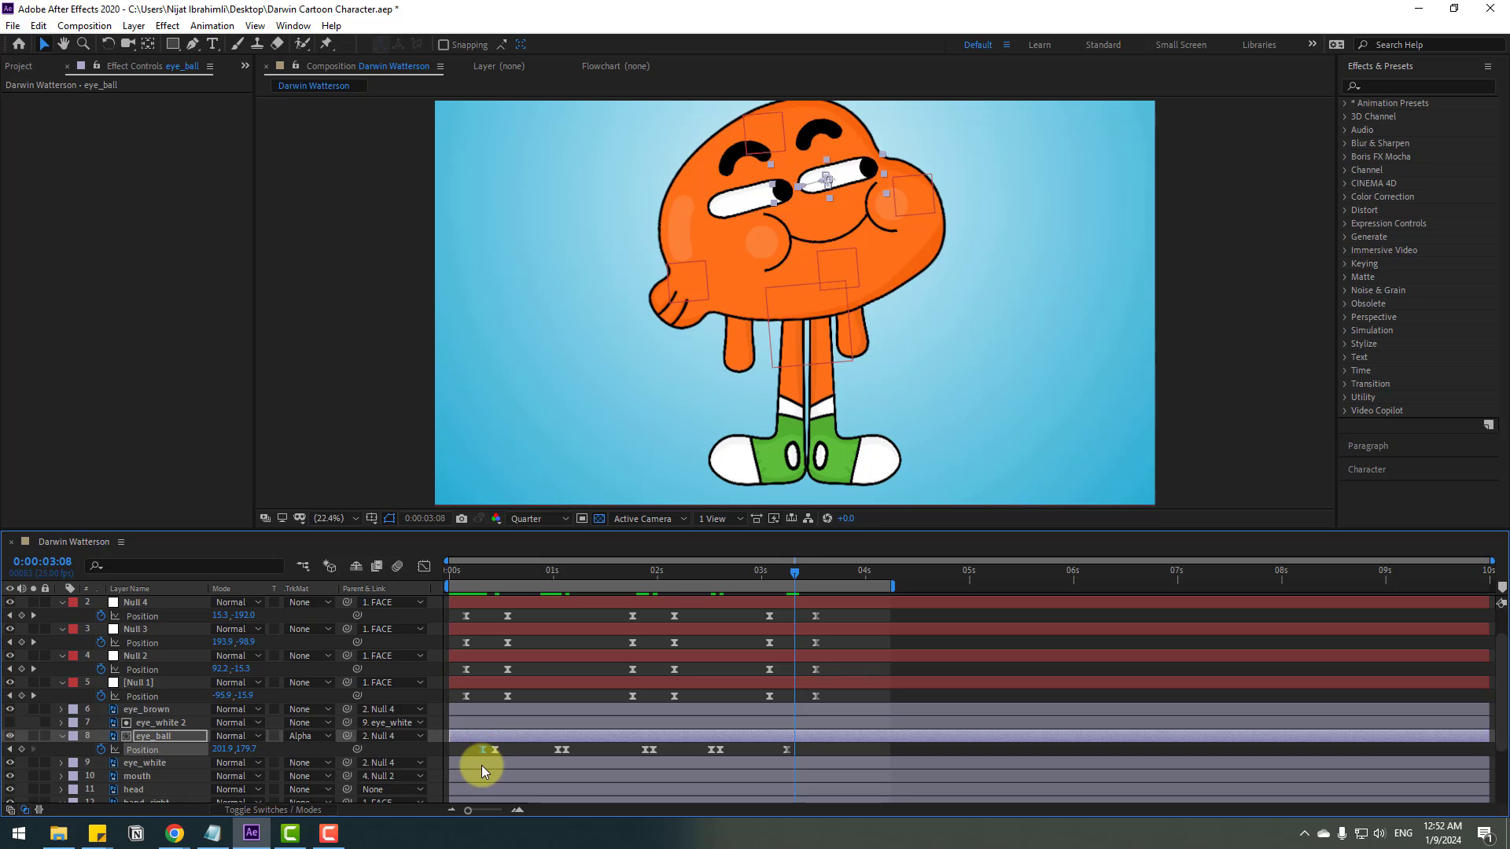
{"action": "key", "text": "ctrl+c"}
{"action": "key", "text": "ctrl+v"}
{"action": "left_click_drag", "start_coordinate": [761, 573], "coordinate": [484, 604]}
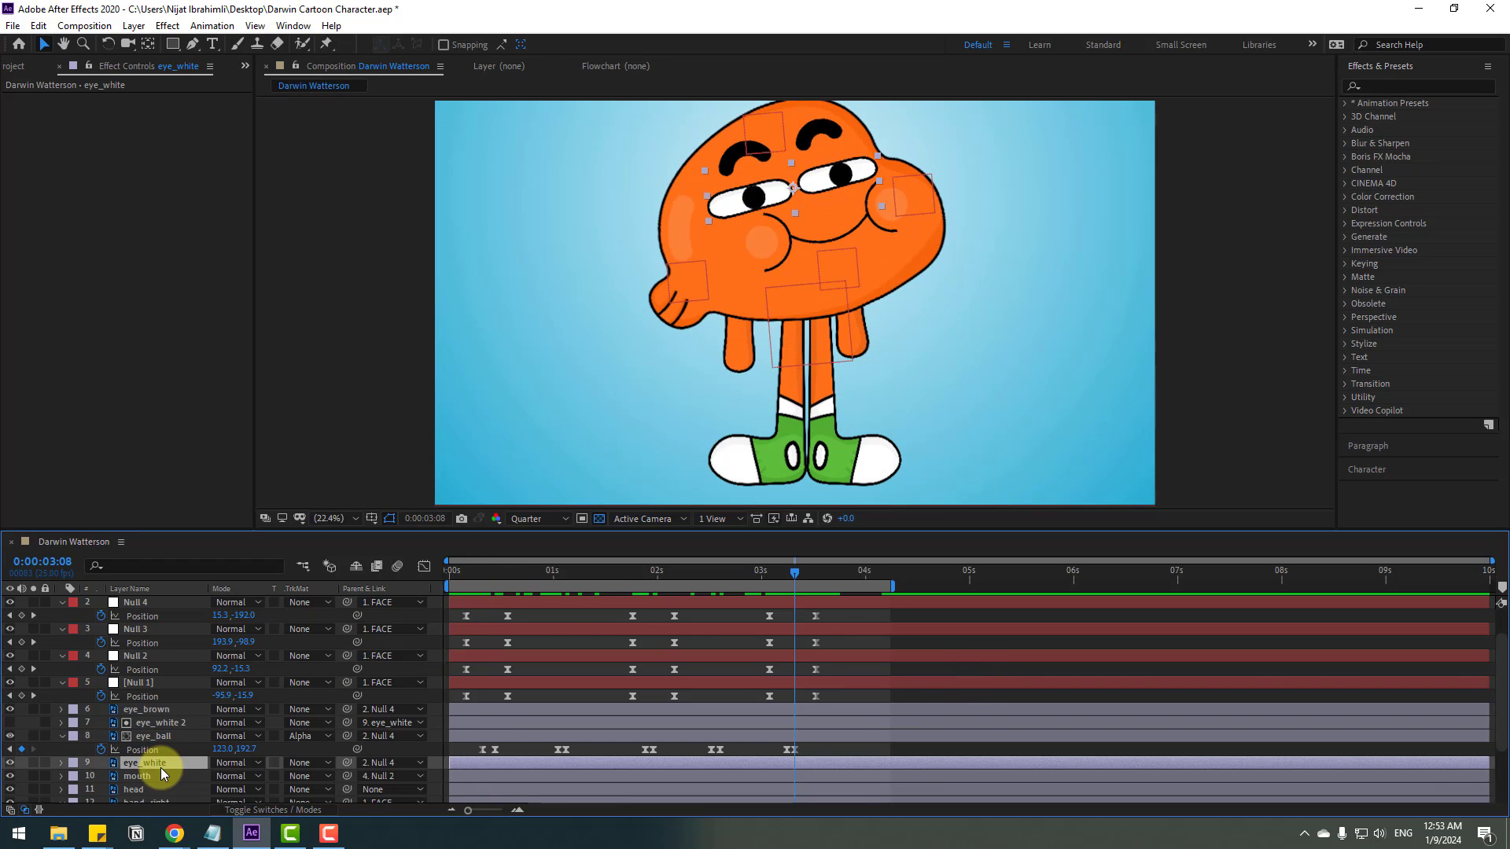
- Start scale keyframes on the eye_white layer at 0:00:00:05 and close the eyes with a vertical scale of 5% at 0:00:00:08
{"action": "key", "text": "s"}
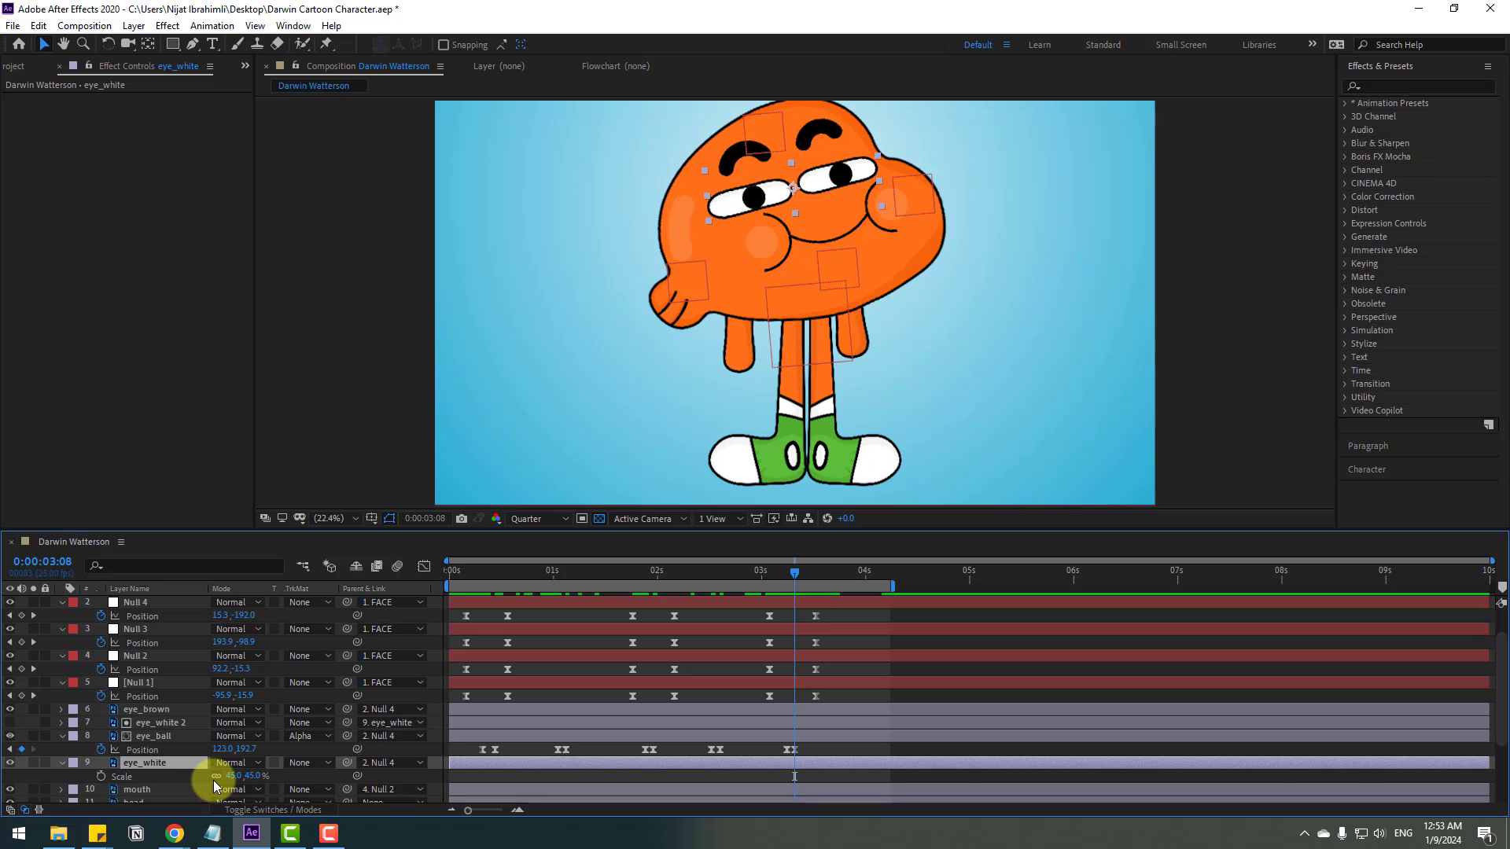
{"action": "left_click_drag", "start_coordinate": [524, 566], "coordinate": [470, 573]}
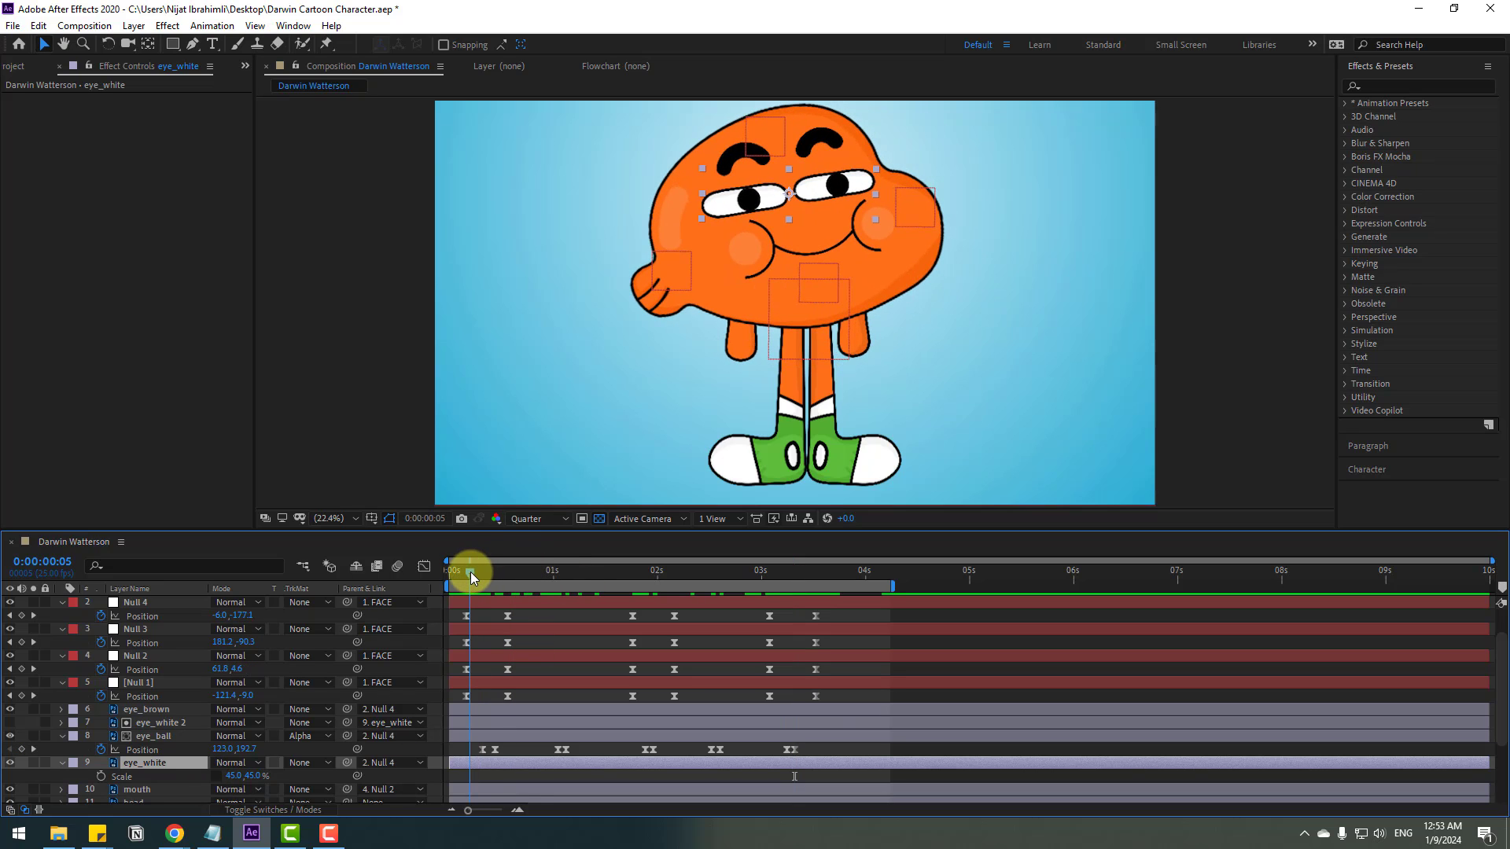
{"action": "left_click", "coordinate": [102, 776]}
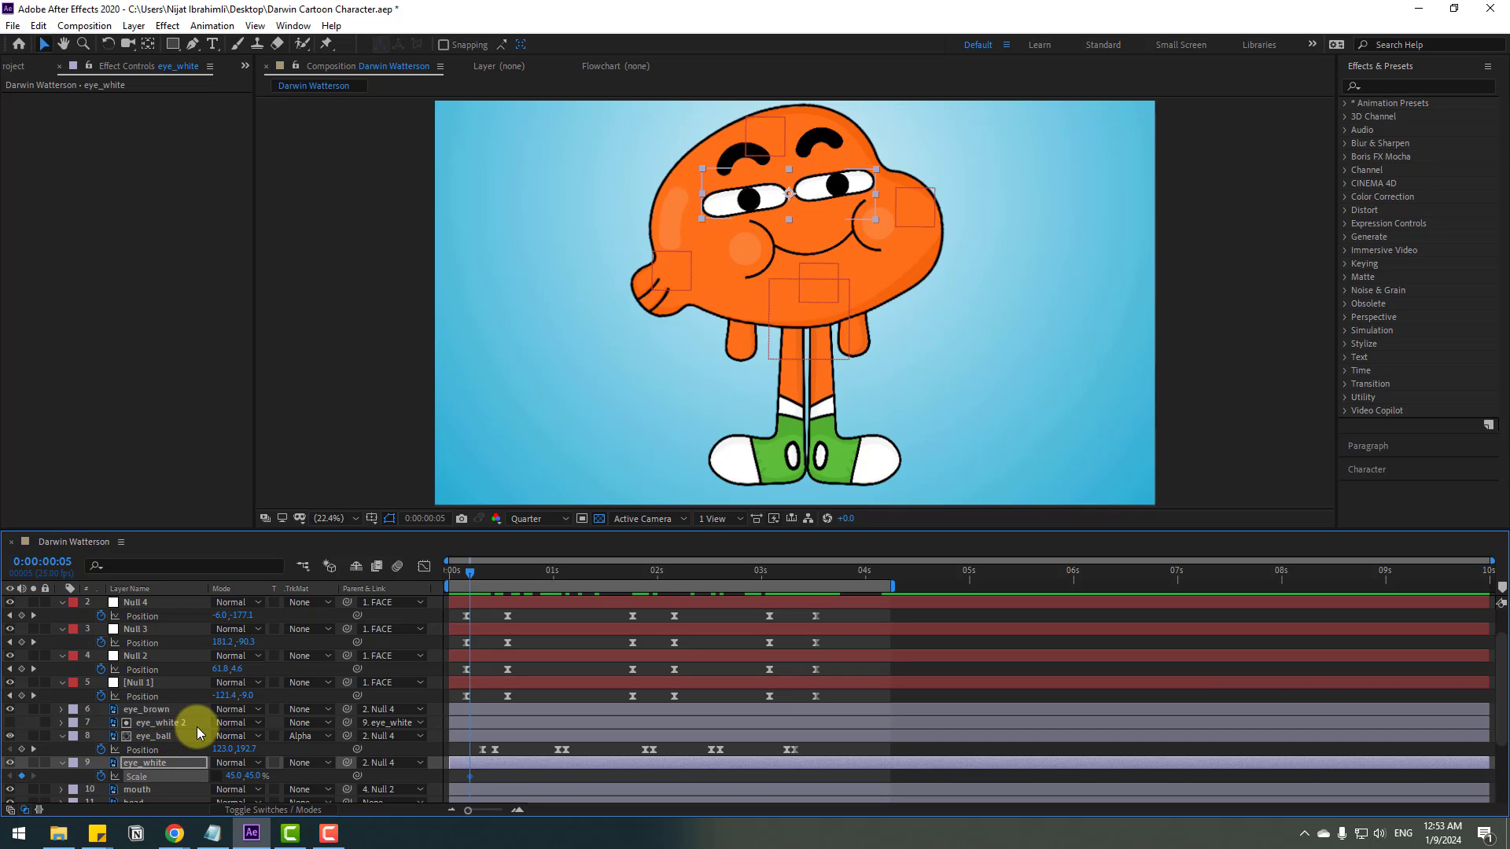
{"action": "key", "text": "Page_Down"}
{"action": "key", "text": "Page_Down"}
{"action": "key", "text": "Page_Down"}
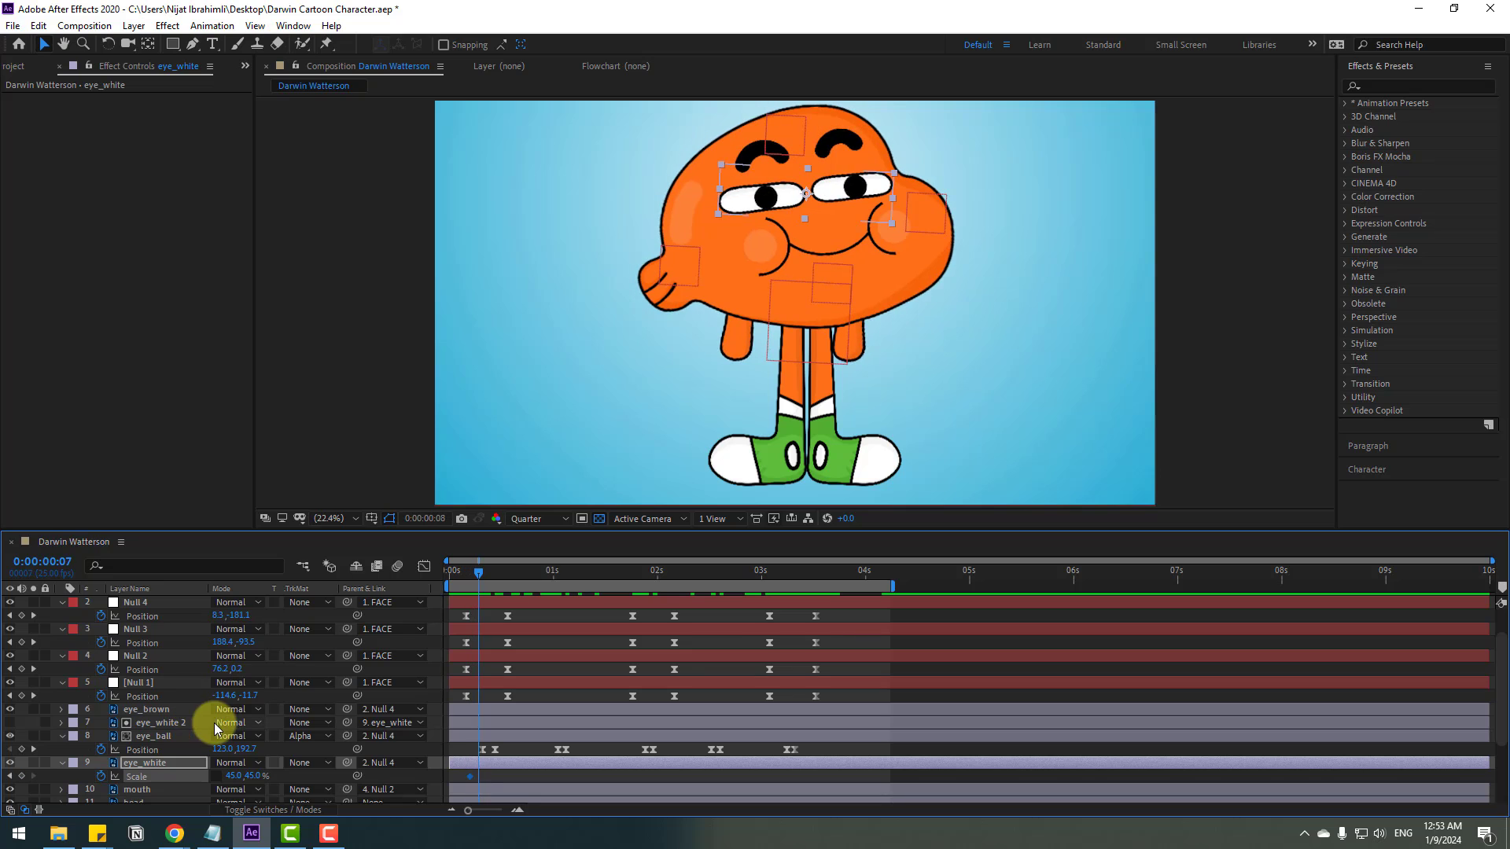
{"action": "left_click", "coordinate": [252, 777]}
{"action": "type", "text": "5"}
{"action": "key", "text": "Return"}
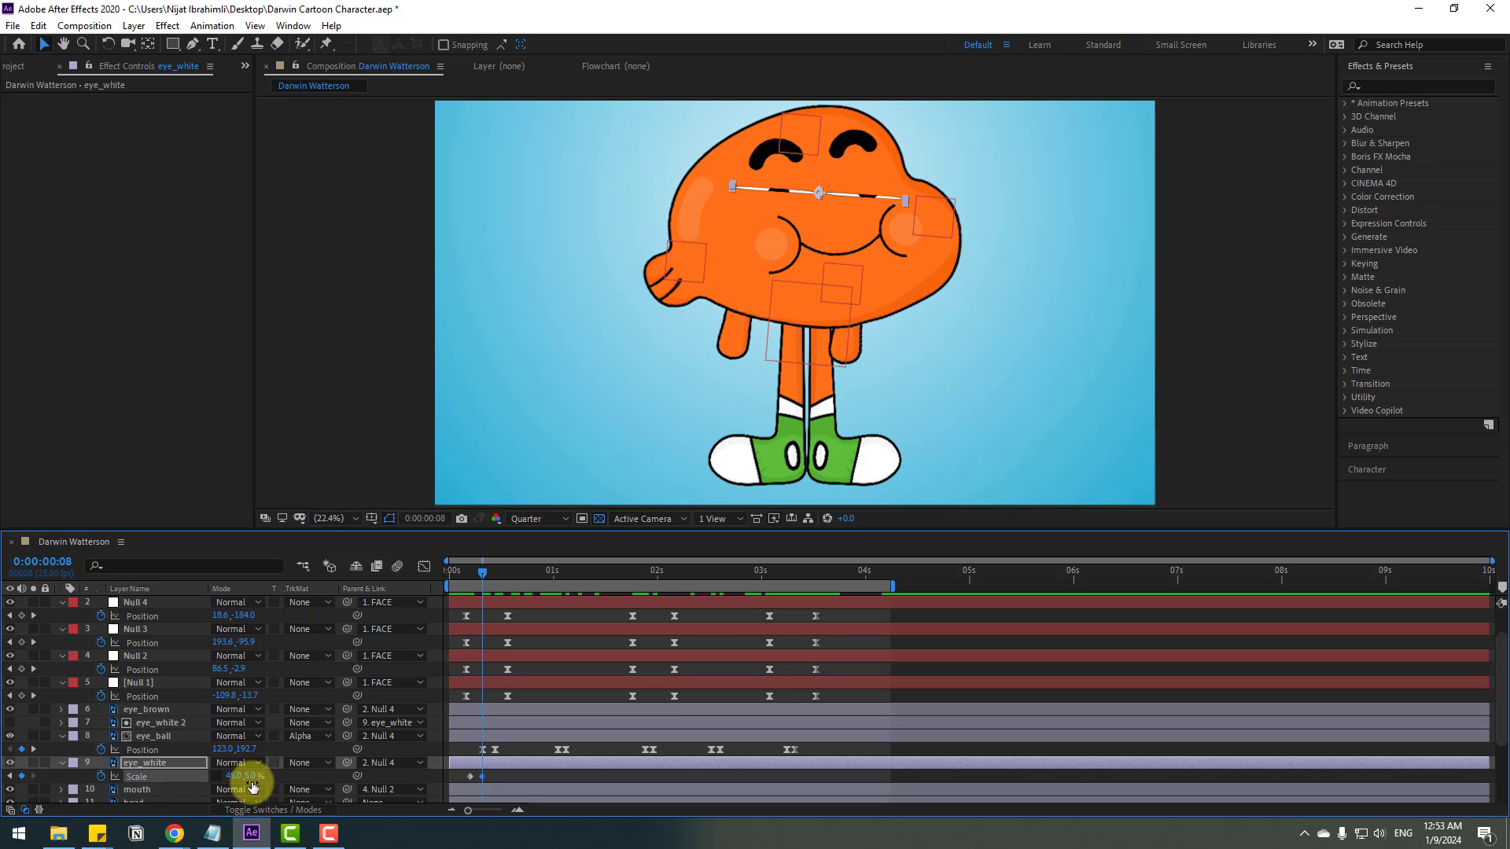
- Reopen the eyes with a 45% eye_white scale keyframe at 0:00:00:11 and apply Easy Ease to the scale keyframes
{"action": "left_click_drag", "start_coordinate": [459, 580], "coordinate": [495, 576]}
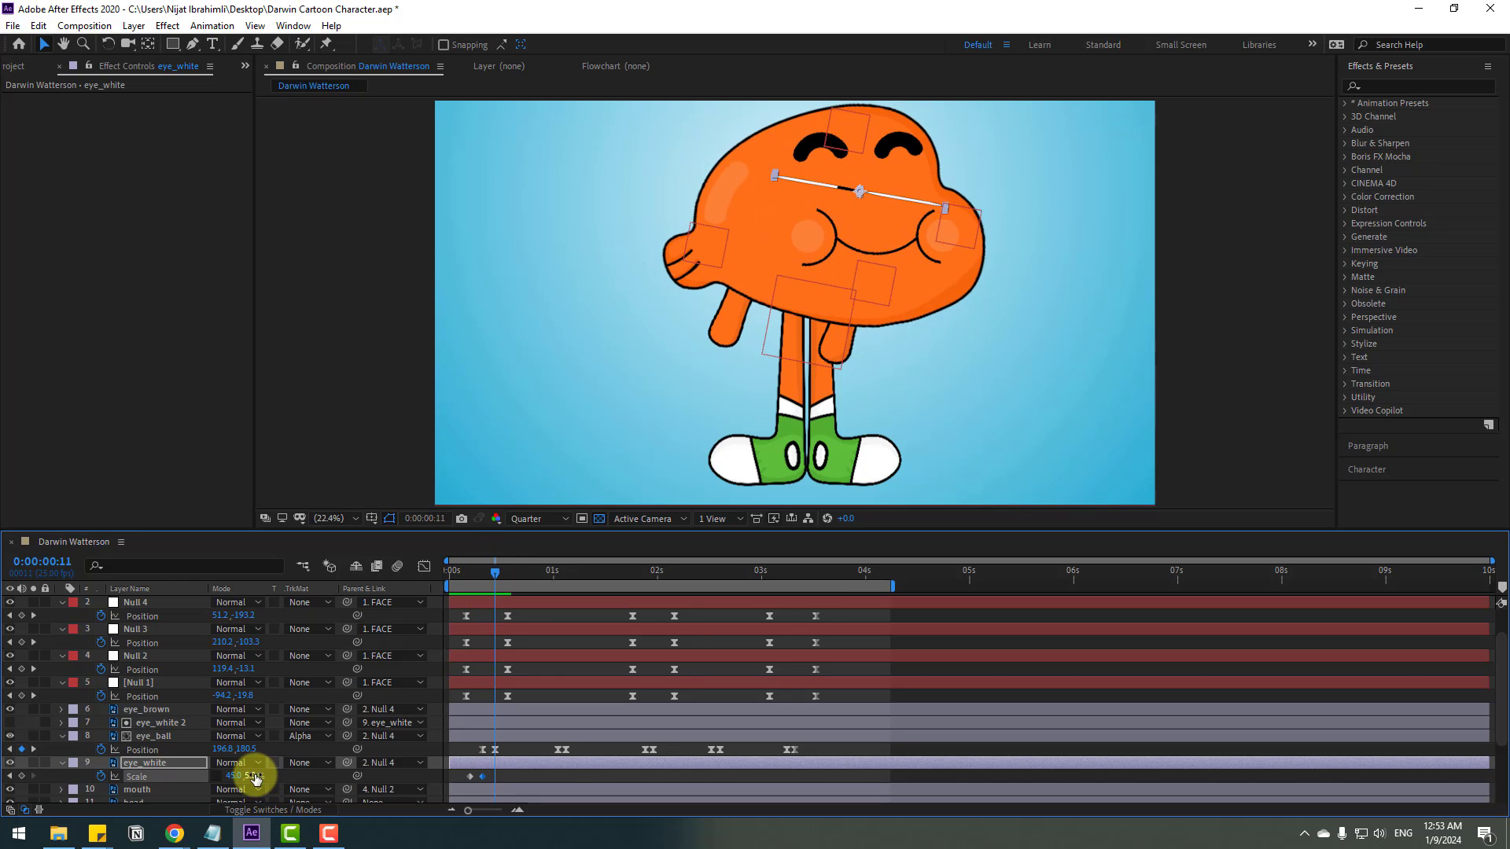
{"action": "left_click_drag", "start_coordinate": [254, 778], "coordinate": [382, 739]}
{"action": "mouse_move", "coordinate": [455, 573]}
{"action": "left_mouse_down"}
{"action": "mouse_move", "coordinate": [512, 568]}
{"action": "mouse_move", "coordinate": [469, 568]}
{"action": "left_mouse_up"}
{"action": "right_click", "coordinate": [471, 774]}
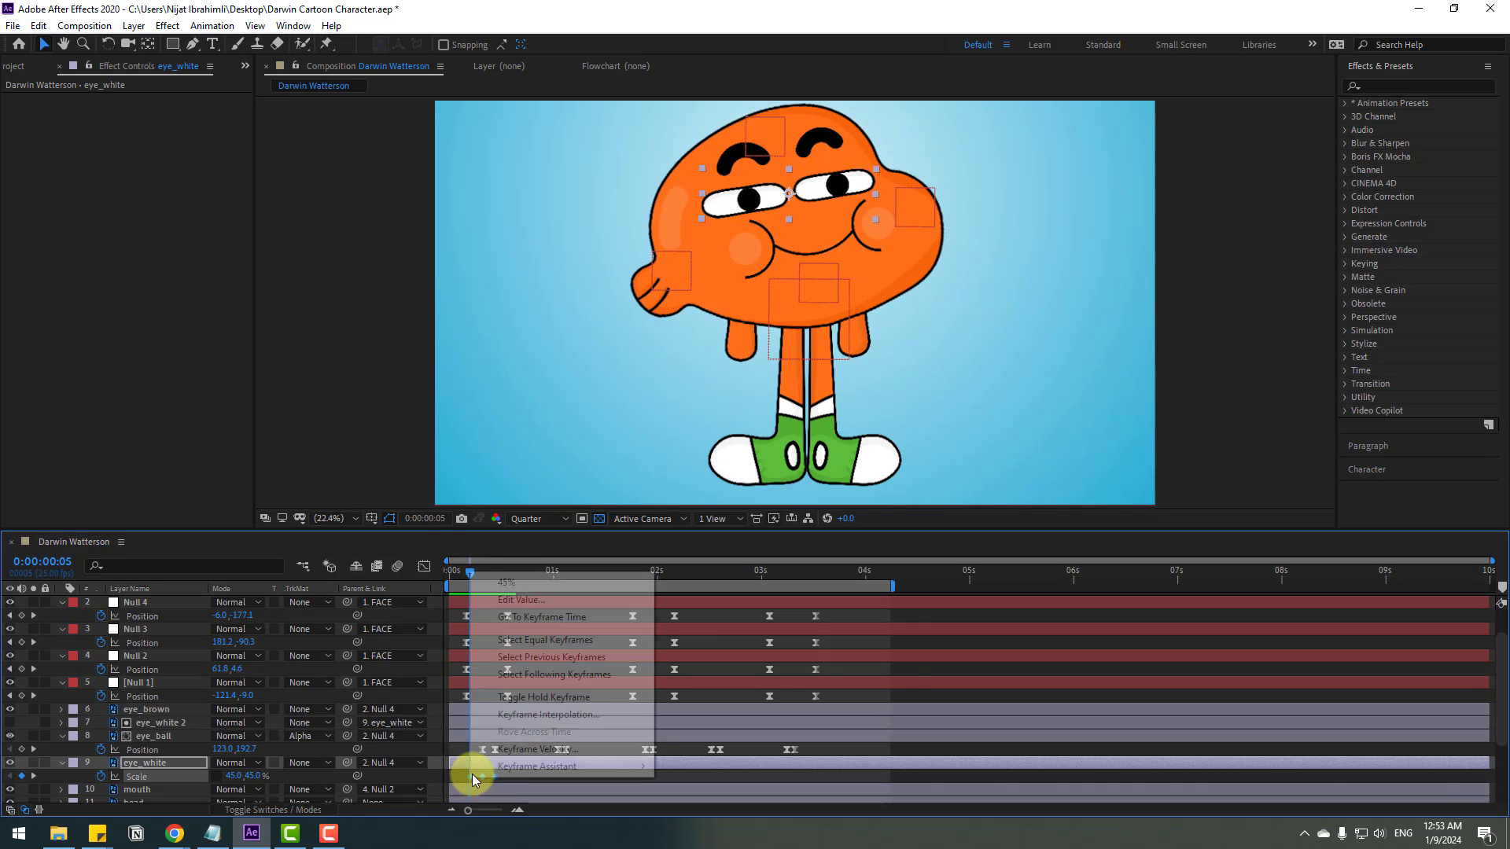
{"action": "mouse_move", "coordinate": [550, 762]}
{"action": "left_click", "coordinate": [692, 663]}
- Paste copies of the three blink scale keyframes at about 0:00:00:24, 0:00:01:20 and 0:00:03:03 on the eye_white layer
{"action": "left_click", "coordinate": [487, 775]}
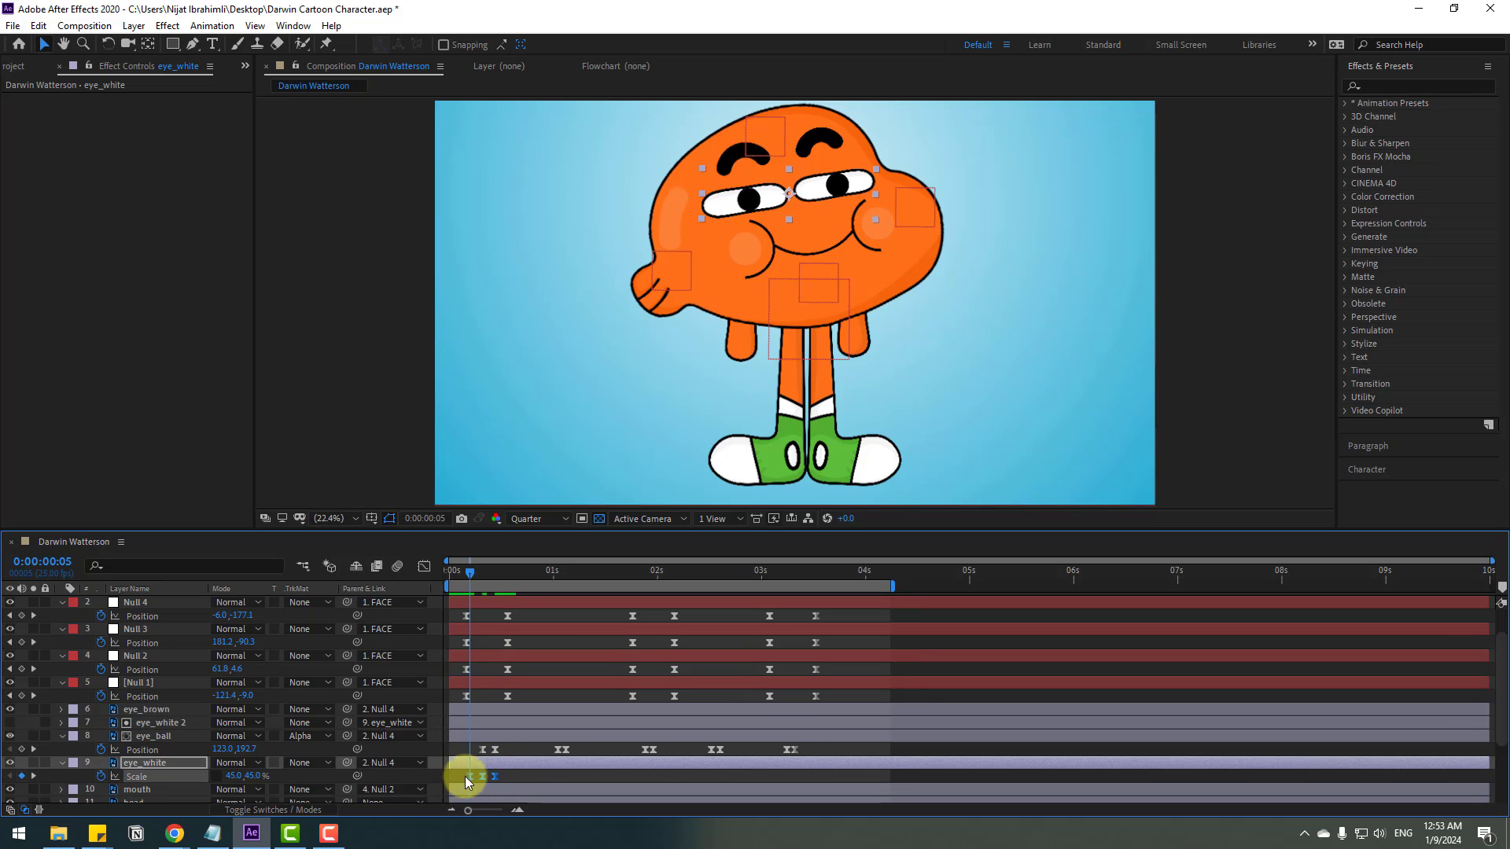
{"action": "left_click_drag", "start_coordinate": [503, 569], "coordinate": [776, 574]}
{"action": "key", "text": "ctrl+v"}
{"action": "key", "text": "ctrl+v"}
{"action": "key", "text": "ctrl+v"}
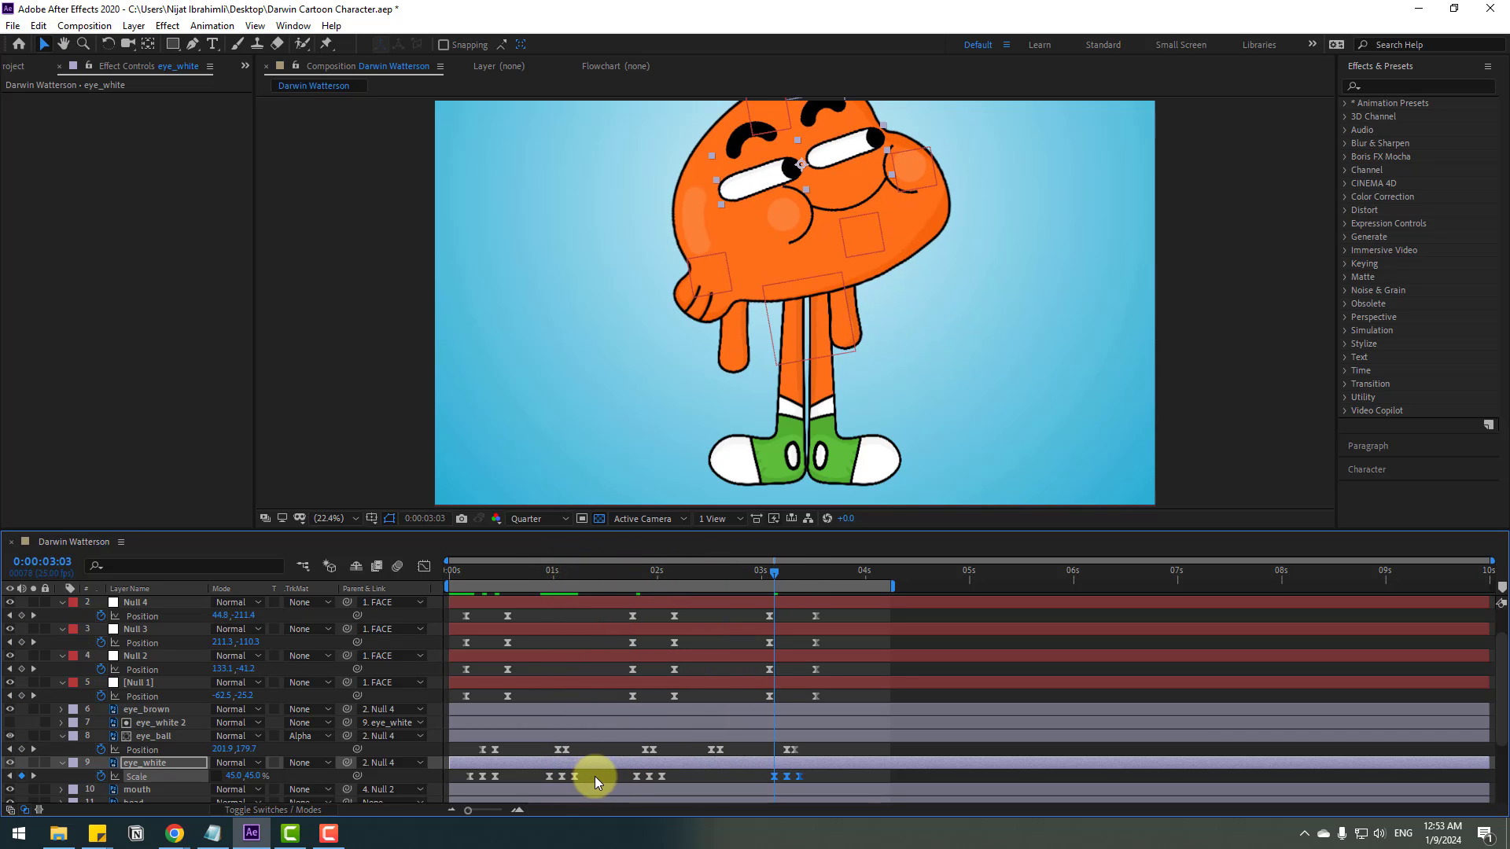
- Delete the blink scale keyframes around the one-second mark on the eye_white layer and preview the whole animation
{"action": "left_click_drag", "start_coordinate": [594, 776], "coordinate": [530, 791]}
{"action": "key", "text": "Delete"}
{"action": "key", "text": "space"}
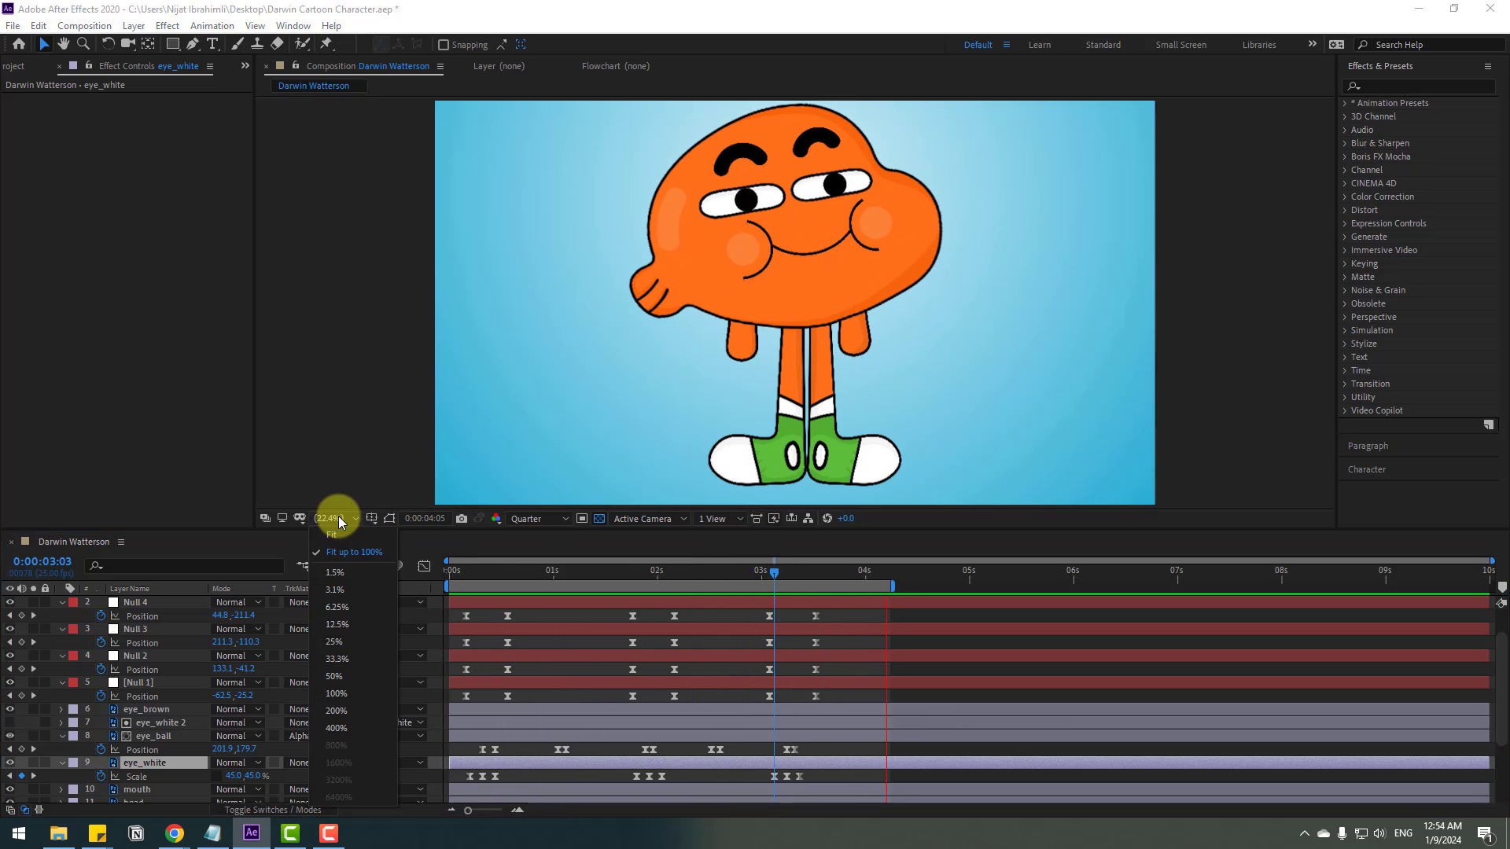
{"action": "key", "text": "space"}
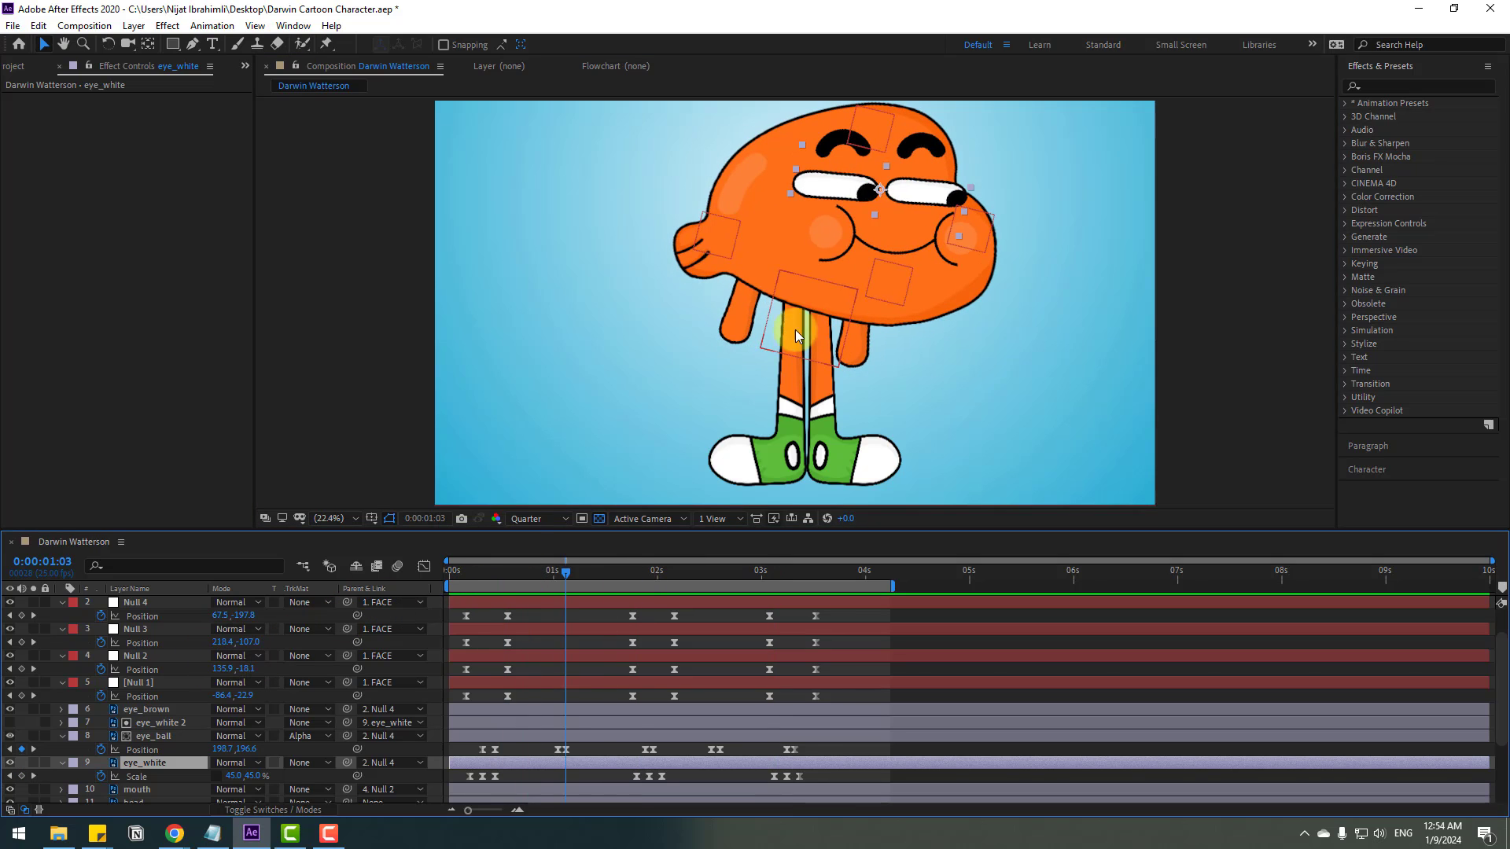
{"action": "left_click", "coordinate": [734, 474]}
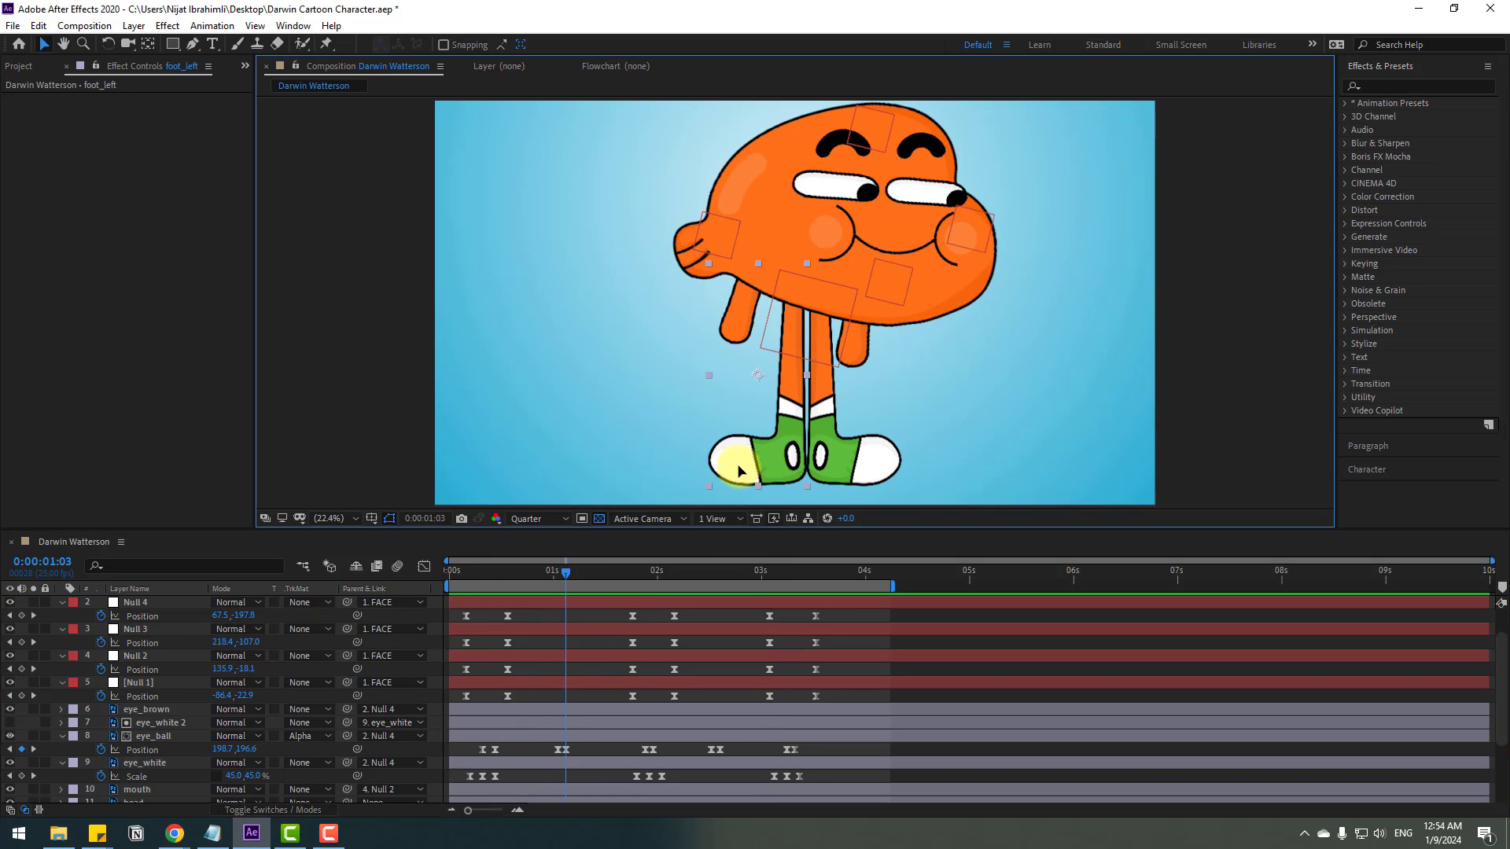
{"action": "mouse_move", "coordinate": [734, 474]}
{"action": "left_mouse_down"}
{"action": "mouse_move", "coordinate": [718, 440]}
{"action": "mouse_move", "coordinate": [708, 468]}
{"action": "mouse_move", "coordinate": [738, 481]}
{"action": "left_mouse_up"}
{"action": "key", "text": "ctrl+z"}
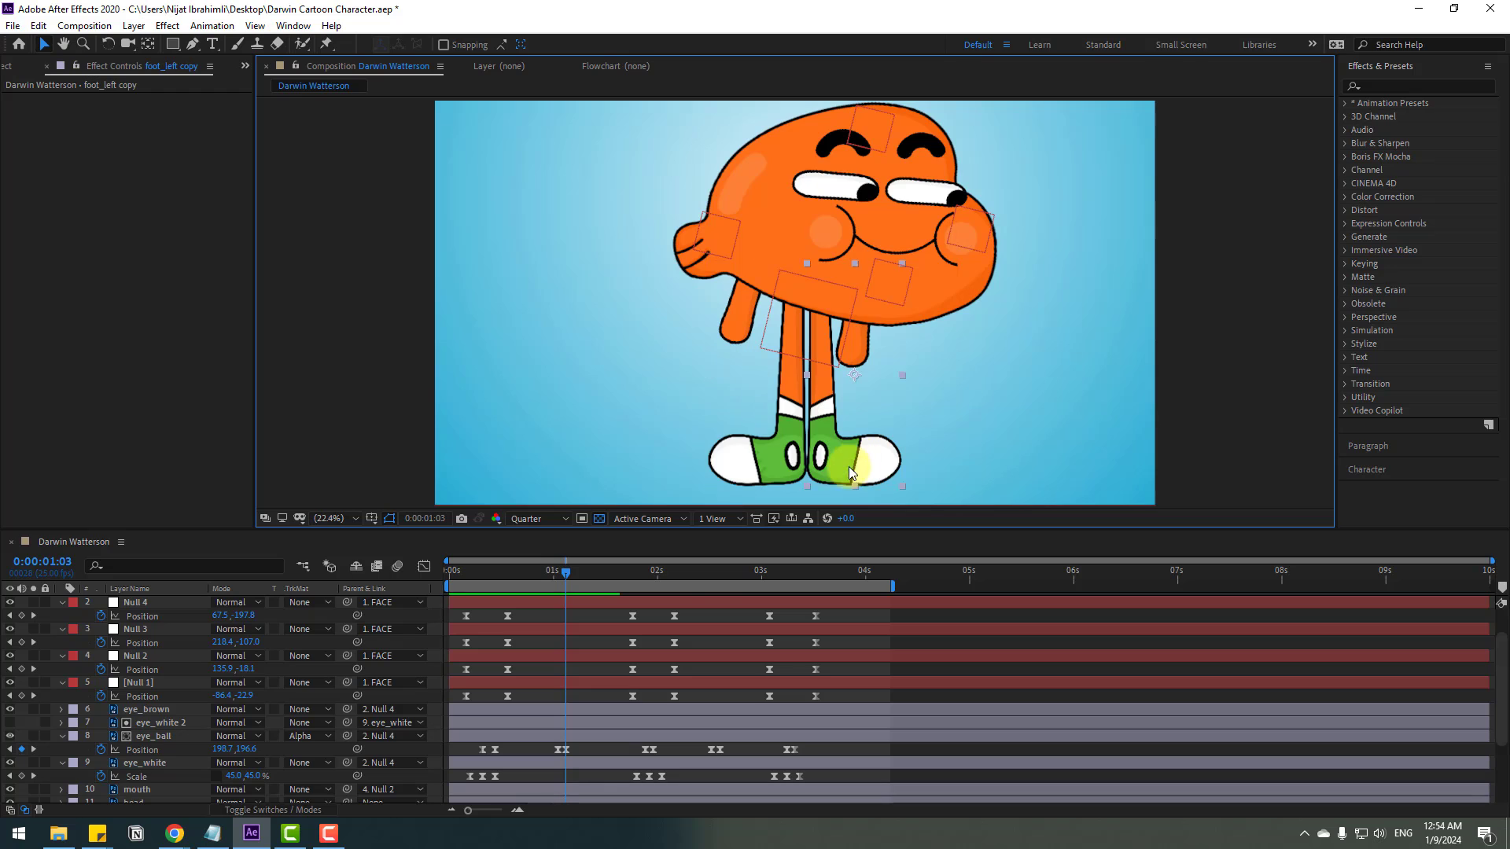
{"action": "left_click_drag", "start_coordinate": [848, 465], "coordinate": [902, 458]}
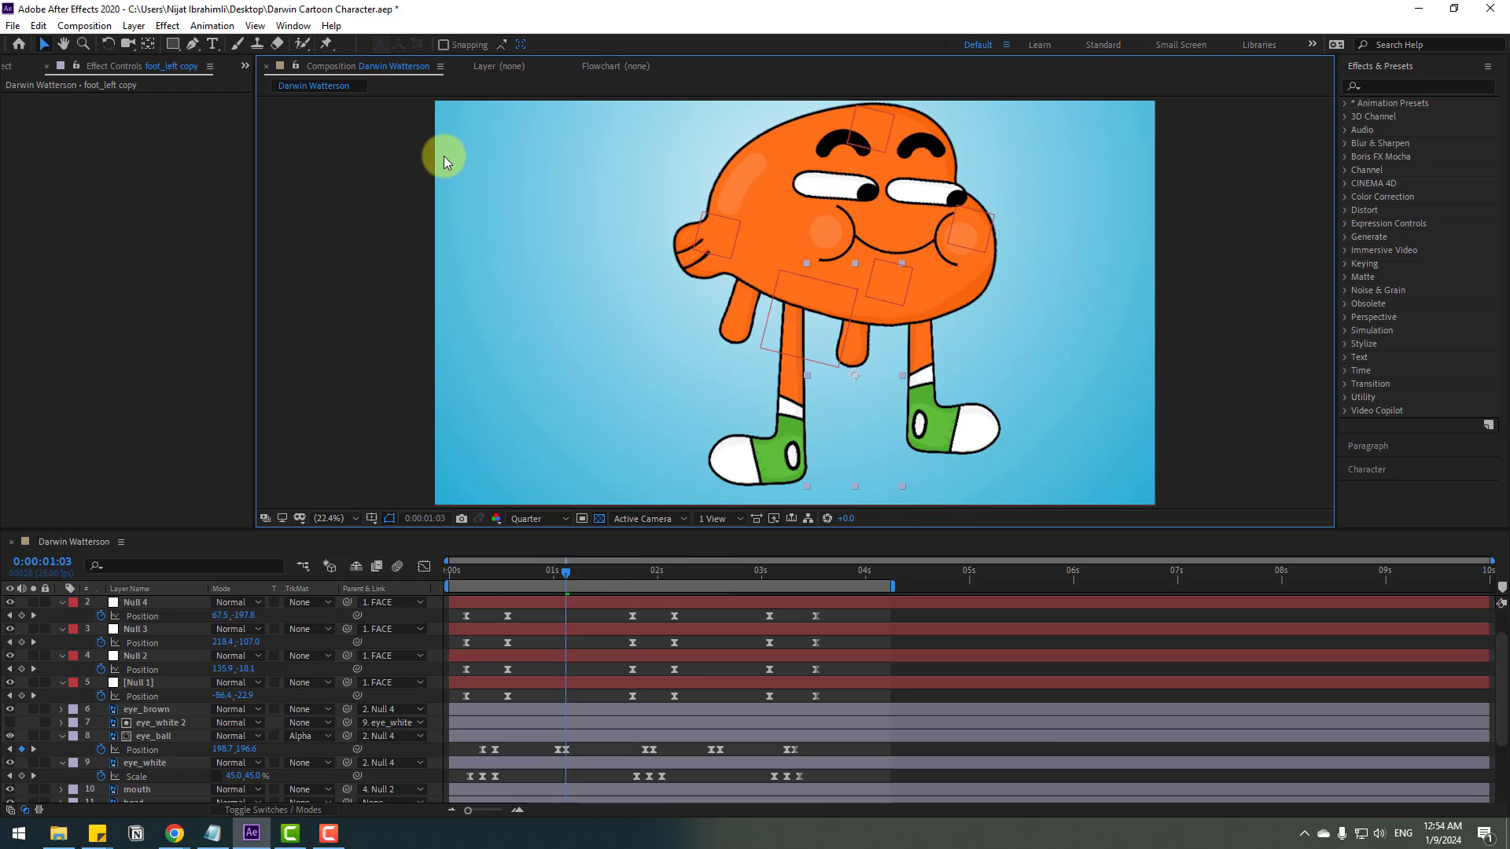
{"action": "key", "text": "ctrl+z"}
{"action": "scroll", "coordinate": [186, 667], "scroll_direction": "up", "scroll_amount": 2}
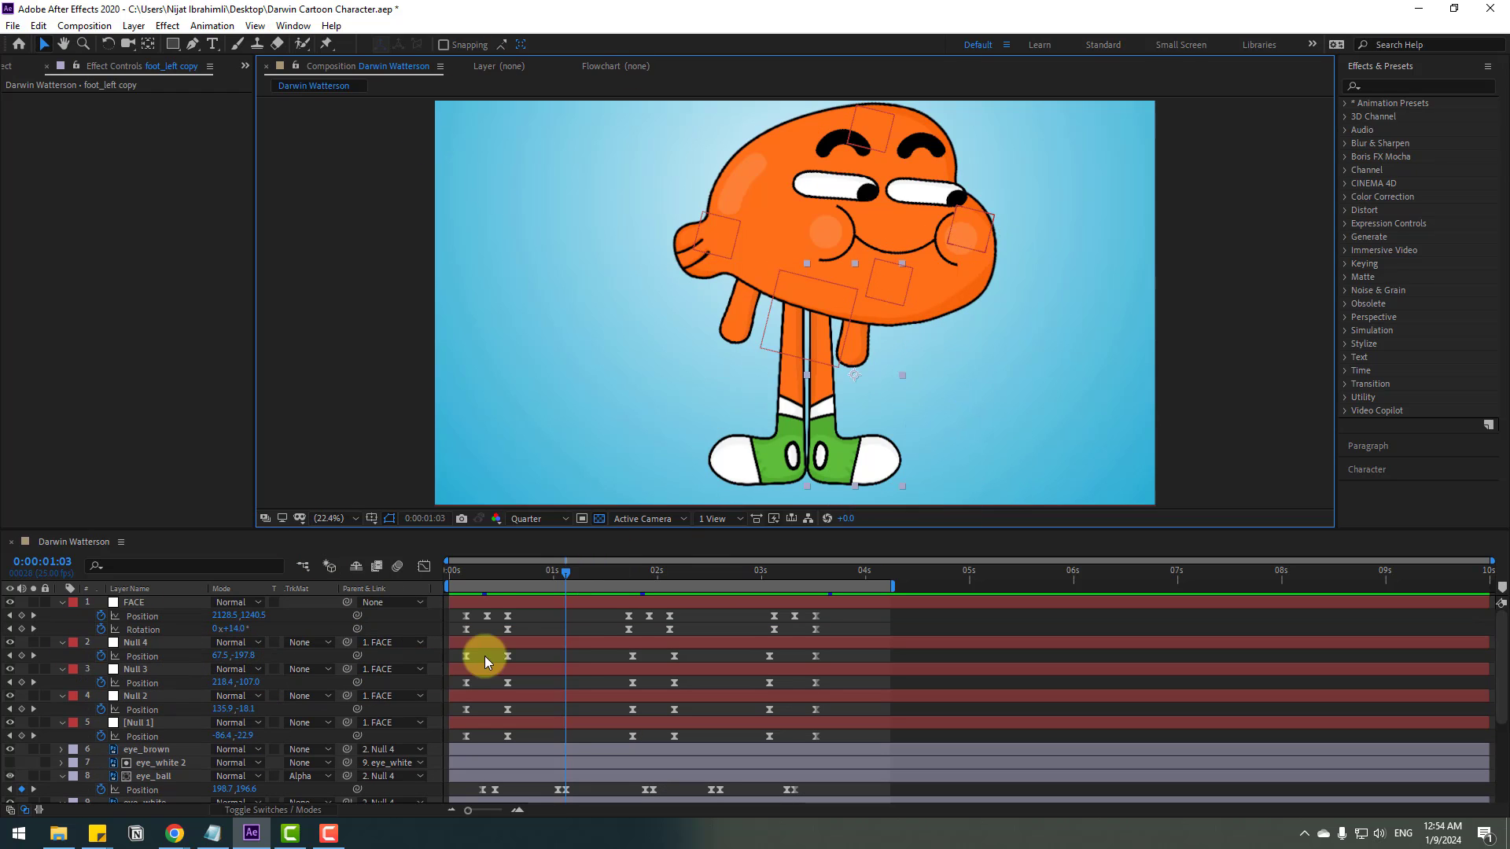